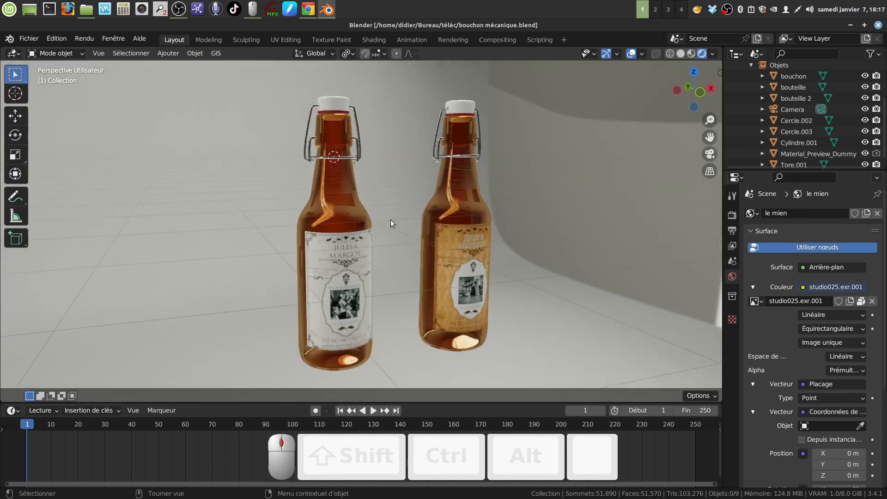
Step: Examine the two finished swing-top beer bottles and their labels from several angles and distances
middle_drag(324, 159, 359, 264)
scroll(361, 261, up, 3)
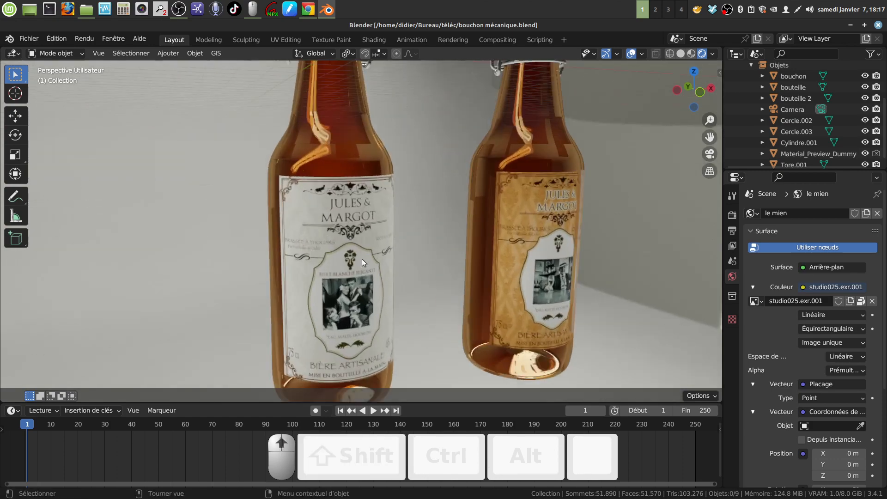
middle_drag(349, 207, 381, 207)
scroll(353, 208, down, 4)
mouse_move(389, 237)
middle_down()
mouse_move(384, 228)
mouse_move(400, 217)
mouse_move(384, 226)
mouse_move(390, 218)
mouse_move(370, 233)
mouse_move(389, 220)
mouse_move(393, 237)
mouse_move(381, 234)
mouse_move(399, 224)
mouse_move(380, 231)
mouse_move(442, 214)
mouse_move(449, 231)
mouse_move(400, 227)
middle_up()
scroll(397, 226, down, 2)
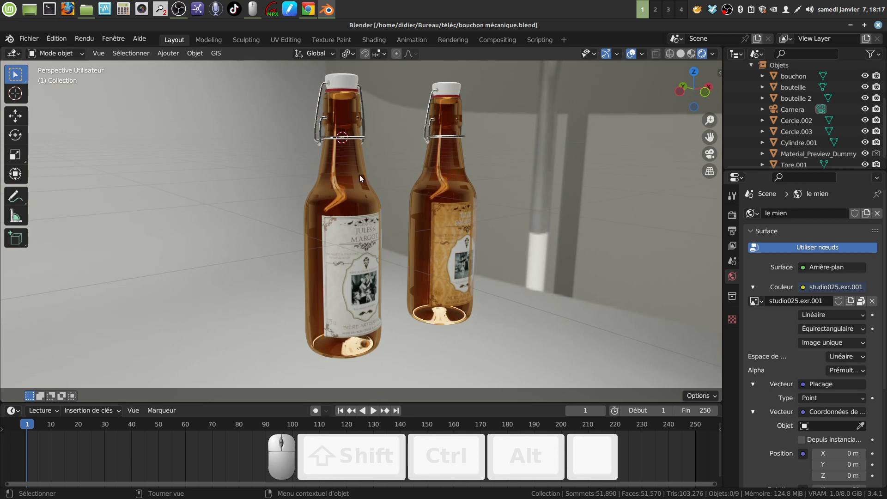
middle_drag(425, 232, 406, 226)
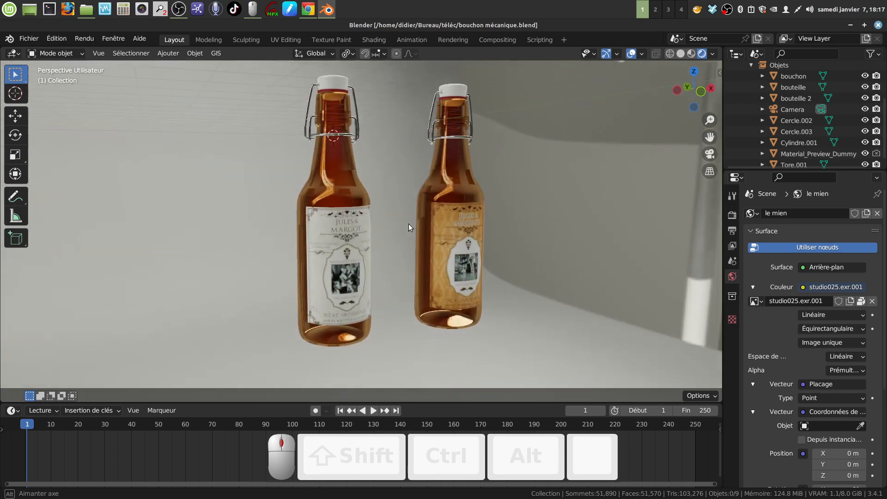
mouse_move(397, 190)
middle_down()
mouse_move(398, 216)
mouse_move(394, 196)
mouse_move(503, 171)
mouse_move(631, 202)
mouse_move(529, 276)
mouse_move(379, 202)
mouse_move(381, 190)
mouse_move(398, 199)
middle_up()
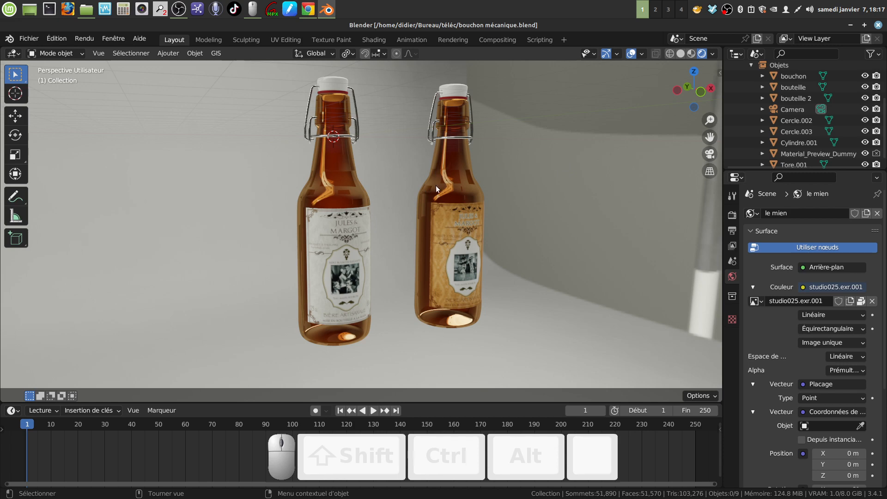
middle_drag(439, 187, 476, 136)
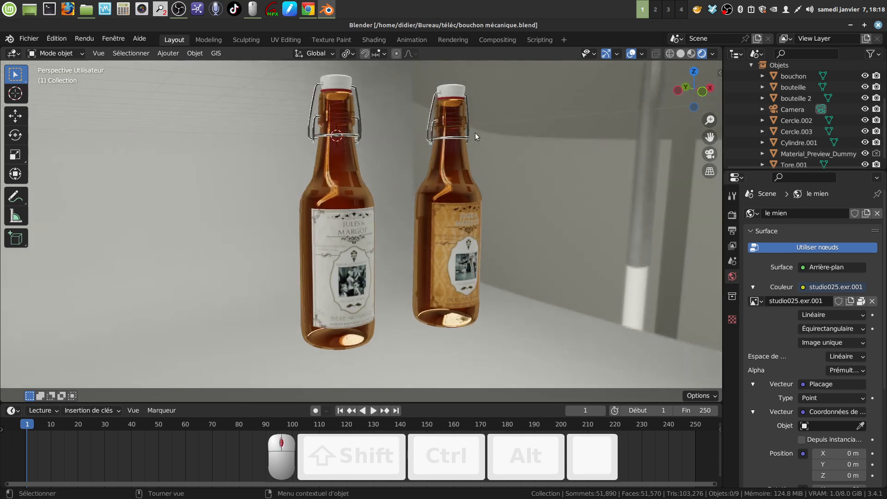
Step: Close the finished bottle scene and the file manager window, and launch Blender with its default empty scene
click(879, 25)
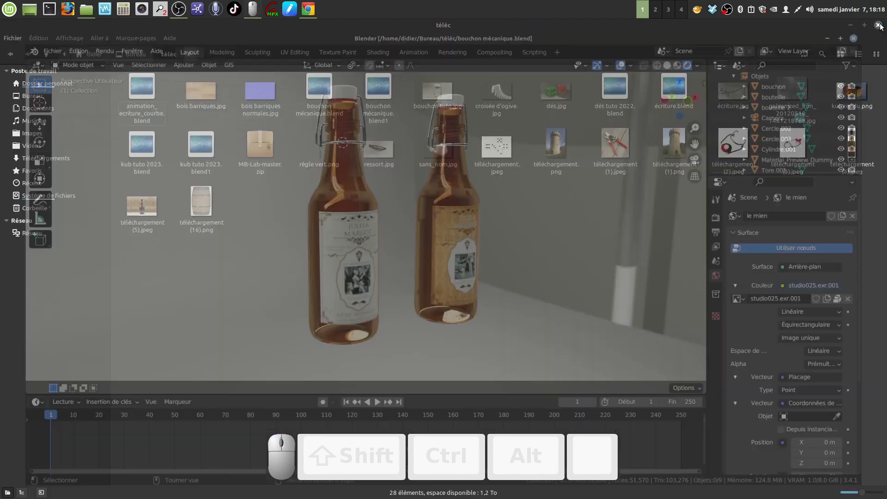
click(878, 26)
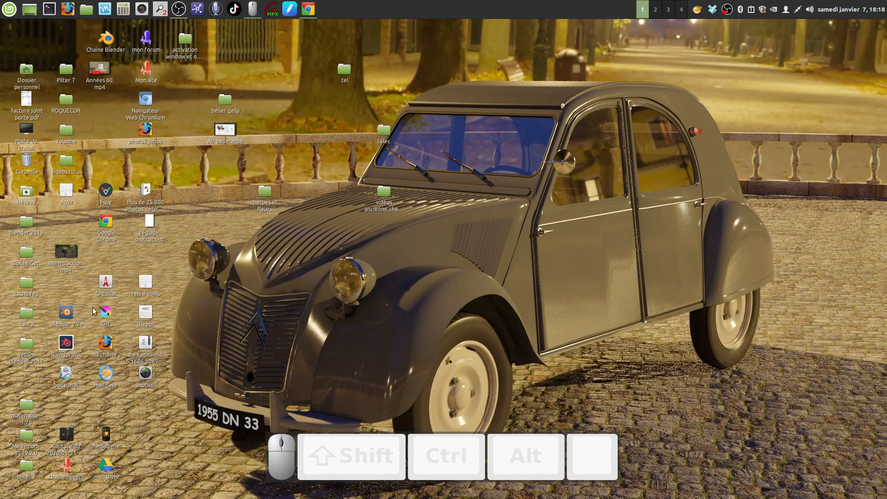
double_click(67, 344)
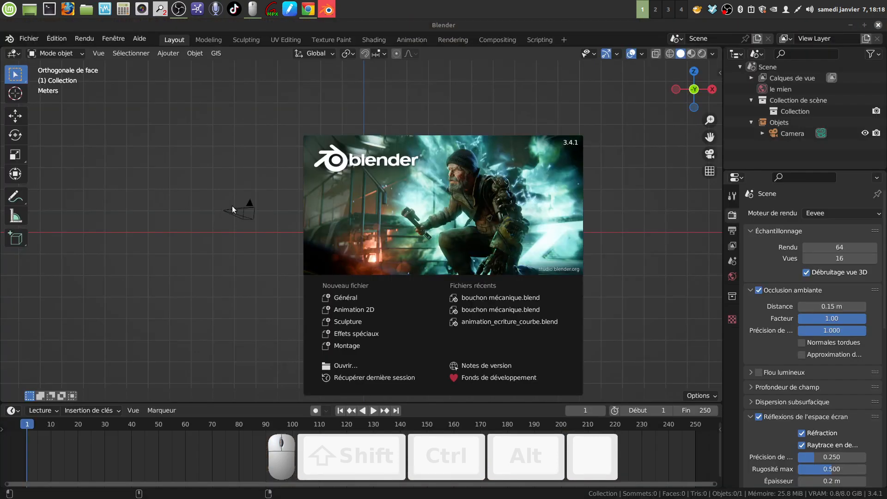
click(217, 146)
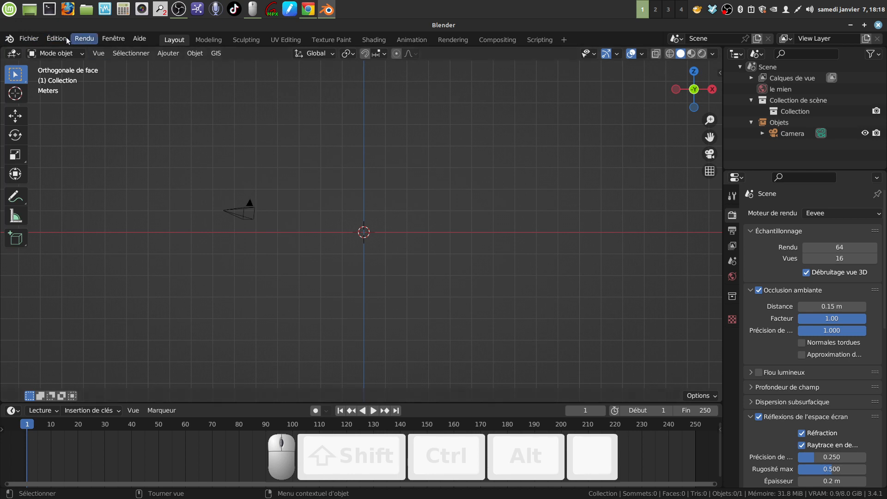
Step: Append the bouchon object from bouchon mécanique.blend in the téléc folder into the scene and deselect it
click(27, 39)
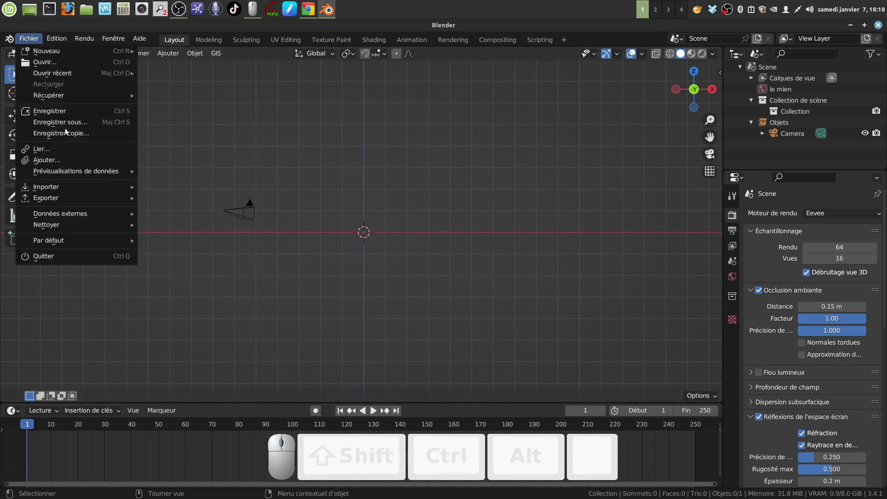
click(74, 163)
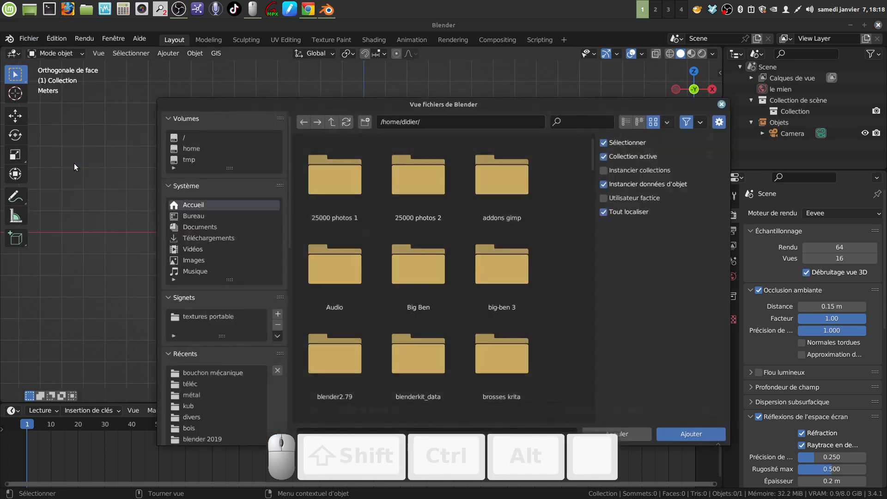
click(205, 384)
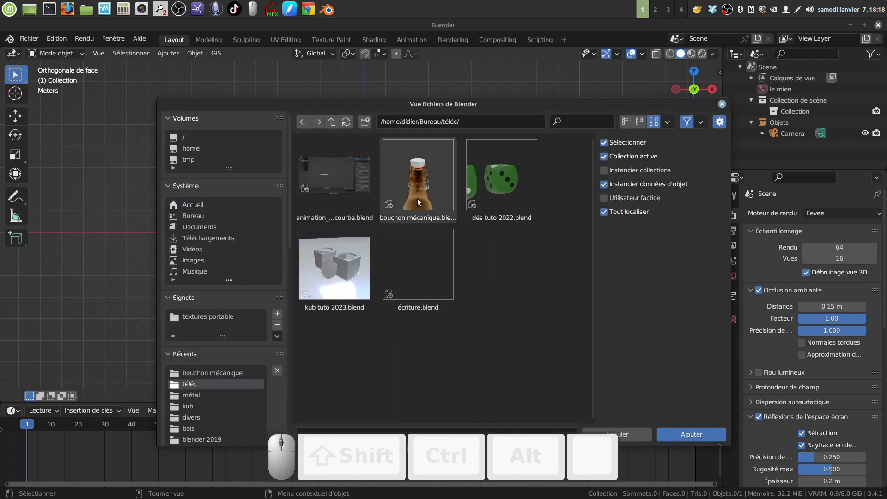
click(417, 194)
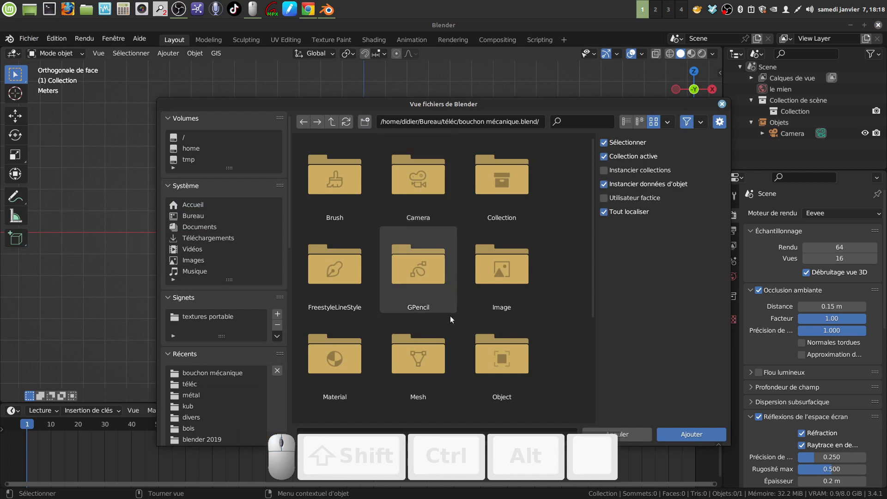
click(487, 363)
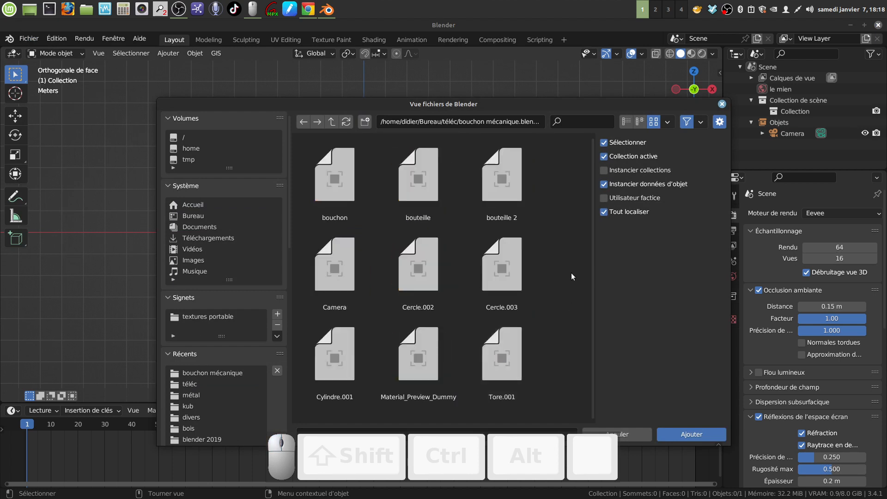
click(345, 179)
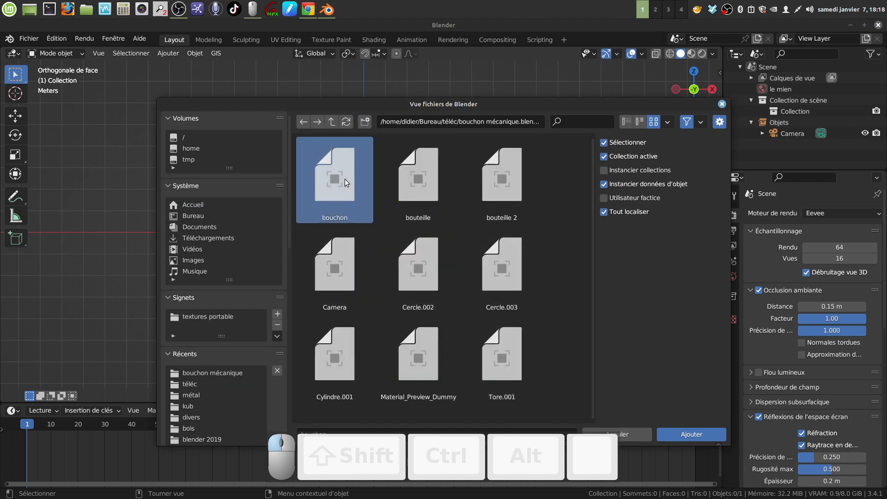
click(692, 434)
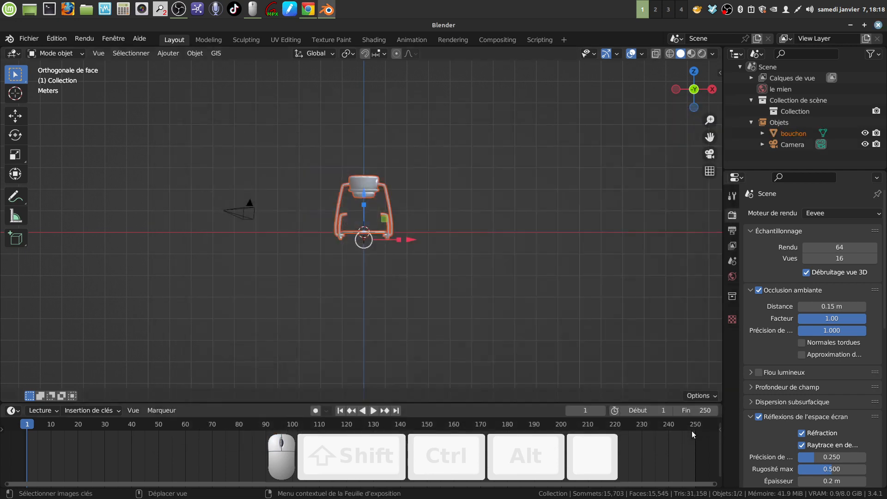
scroll(484, 288, up, 1)
click(476, 281)
middle_drag(456, 232, 432, 212)
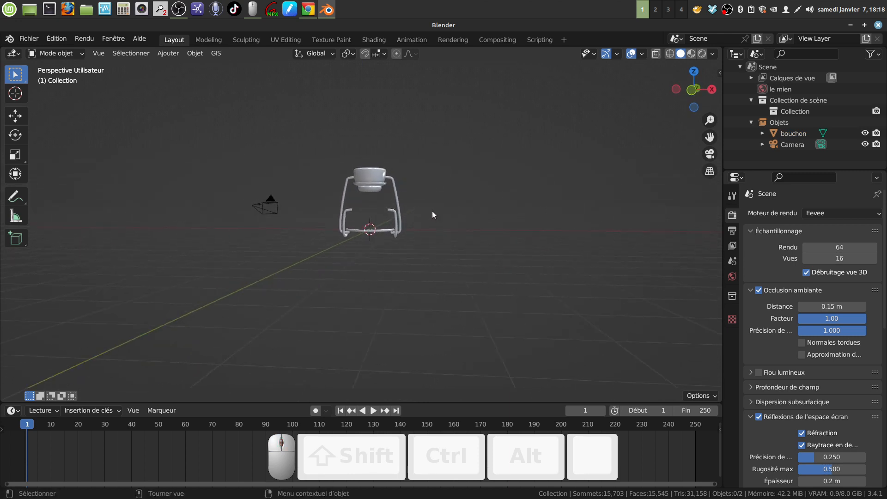
Step: In front view, add the reference image etiquettes-...12b448b.jpg from the bouchon mécanique folder, aligned to the view
key(KP_1)
shift+middle_drag(434, 217, 409, 194)
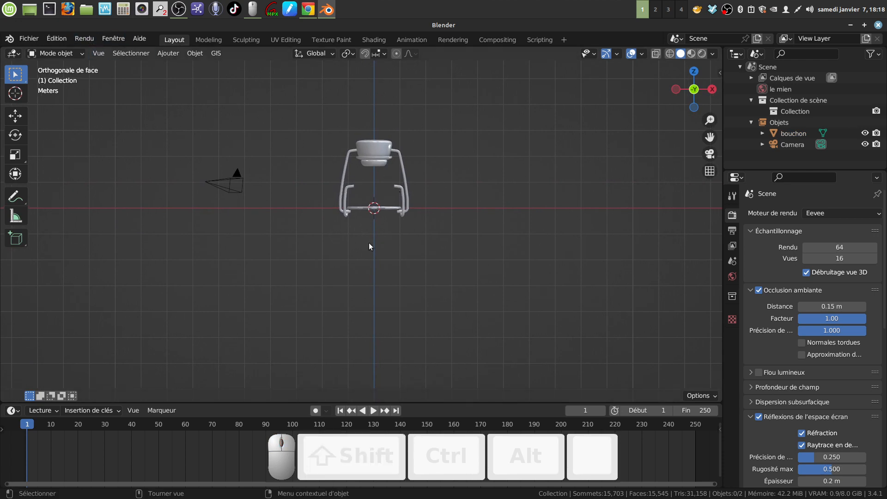
click(167, 54)
mouse_move(191, 178)
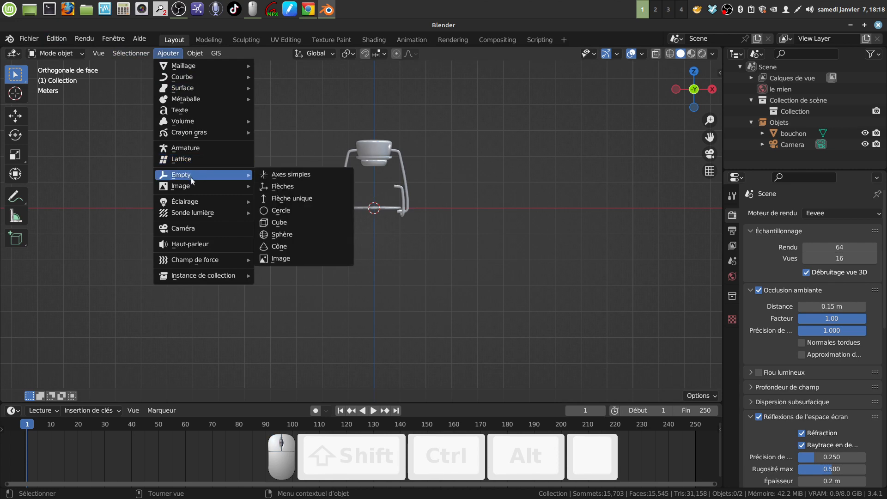
click(280, 186)
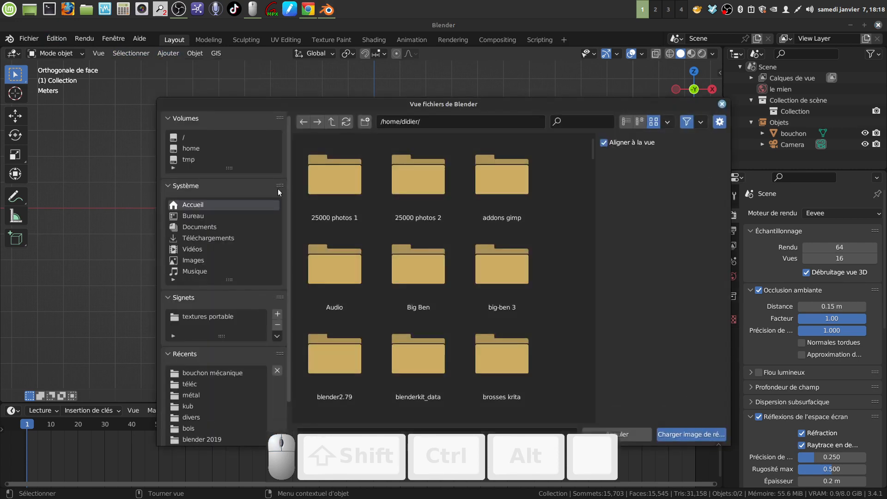
click(205, 383)
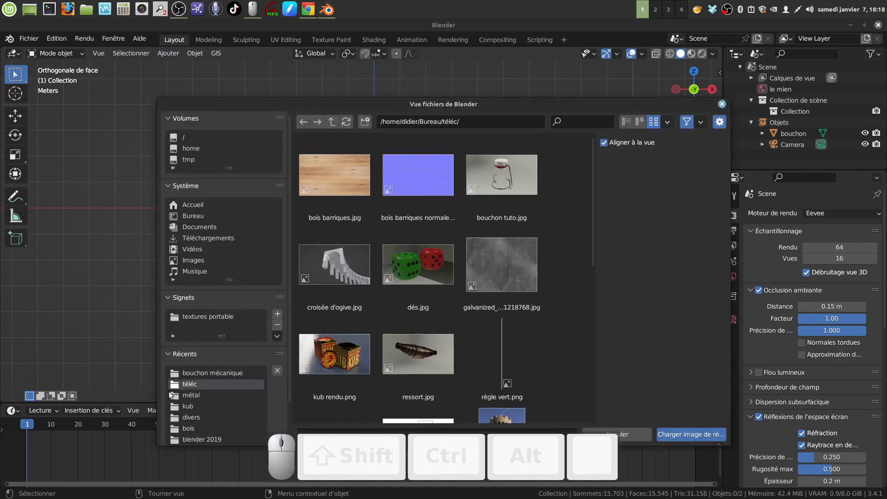
click(218, 372)
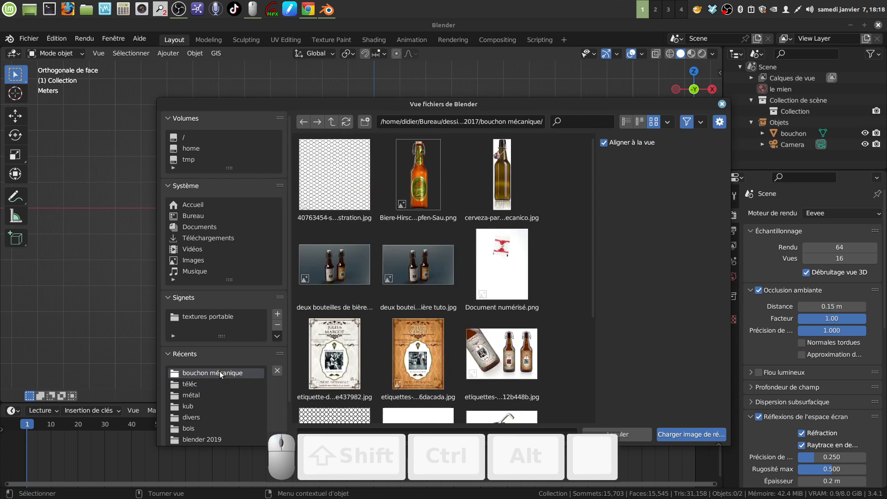
scroll(501, 286, down, 2)
scroll(513, 301, down, 2)
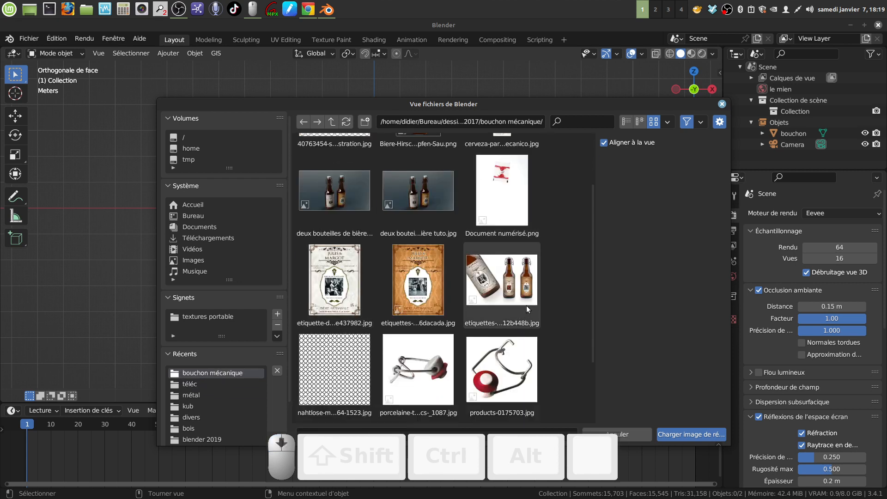
scroll(510, 301, up, 2)
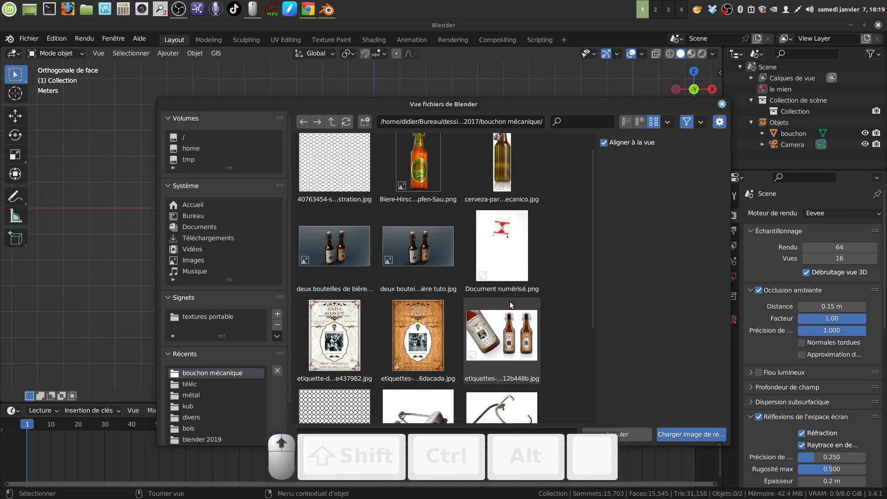
click(510, 308)
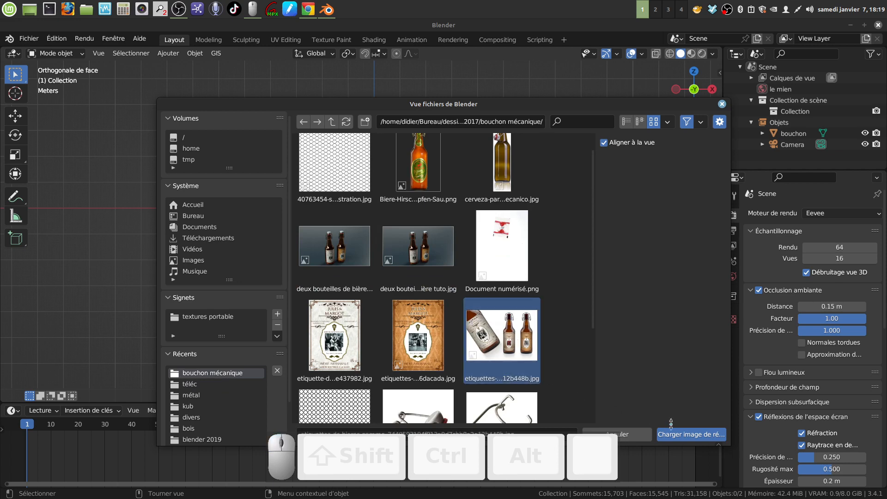
click(681, 435)
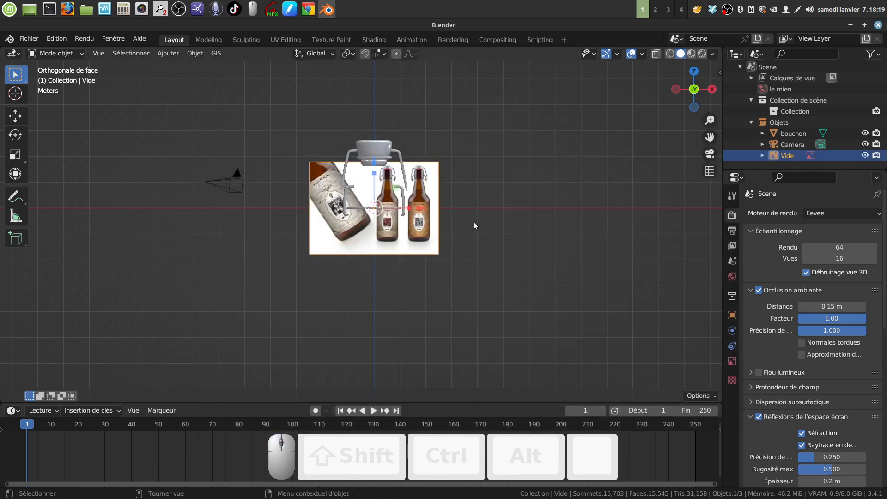
Step: Move the reference image back along the Y axis behind the stopper and return to the front view
middle_drag(473, 214, 357, 216)
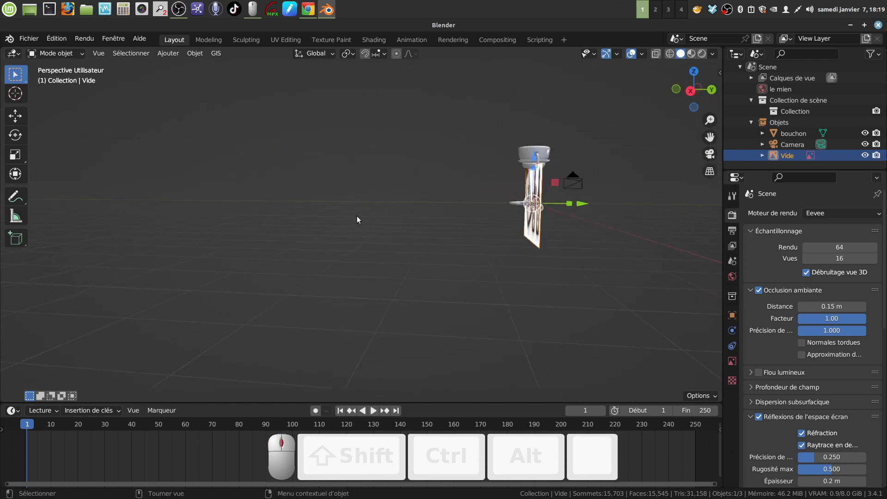
drag(584, 206, 646, 204)
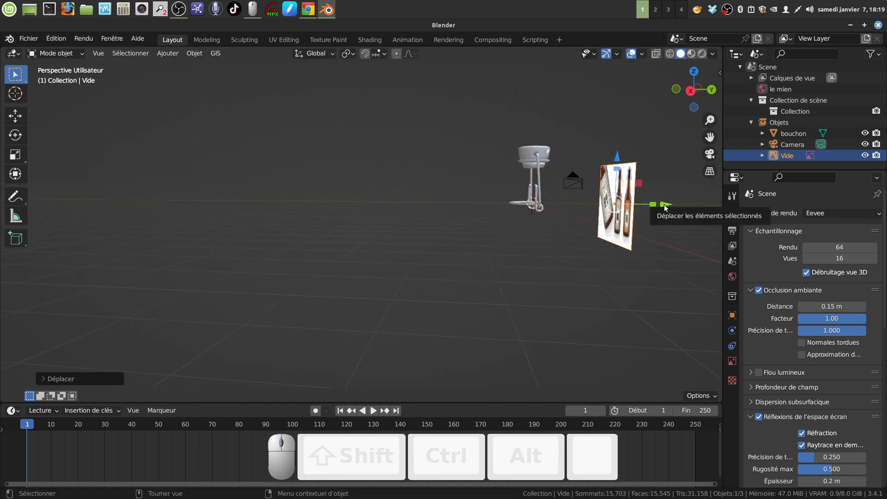
key(KP_1)
Step: Enlarge the reference image and shift it in X and Z so the middle bottle's cap sits behind the stopper
shift+middle_drag(455, 102, 591, 97)
scroll(451, 213, up, 3)
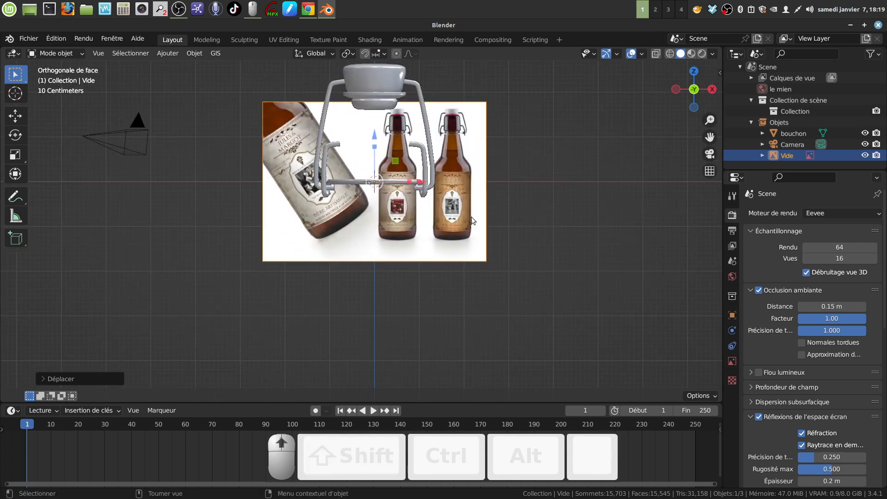
shift+middle_drag(452, 225, 465, 198)
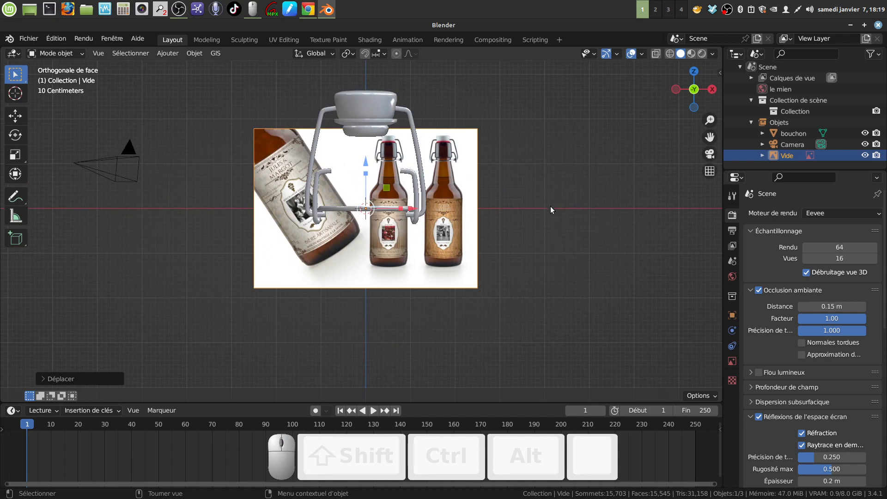
key(s)
click(182, 268)
scroll(315, 294, down, 4)
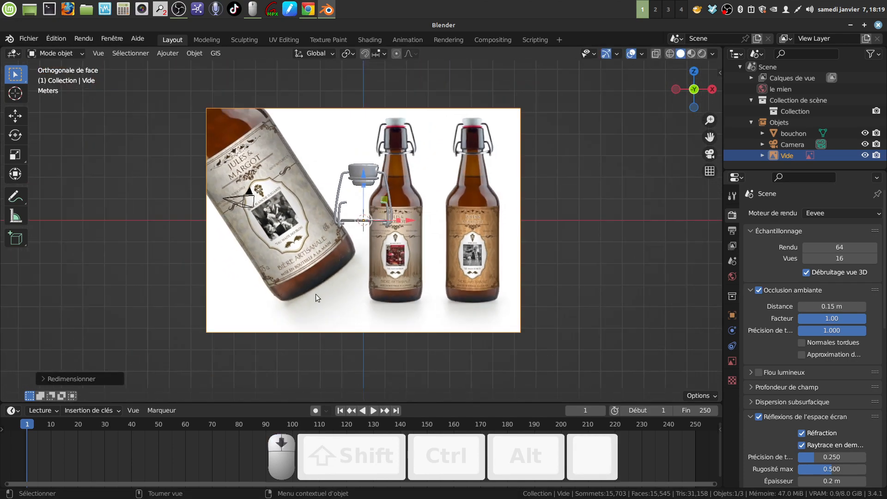
drag(406, 223, 377, 223)
drag(334, 181, 339, 222)
Step: Rescale the reference image and shift it in X and Z until the middle bottle's cap and wire clamp sit behind the stopper
key(s)
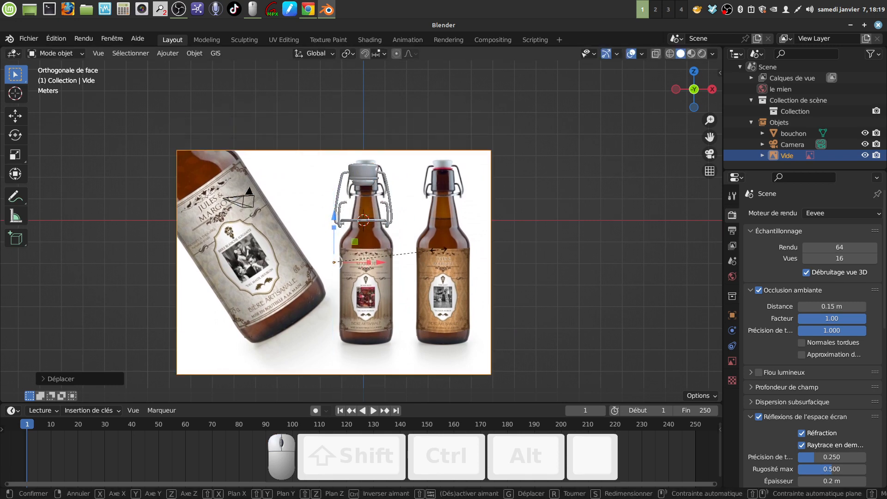
click(527, 271)
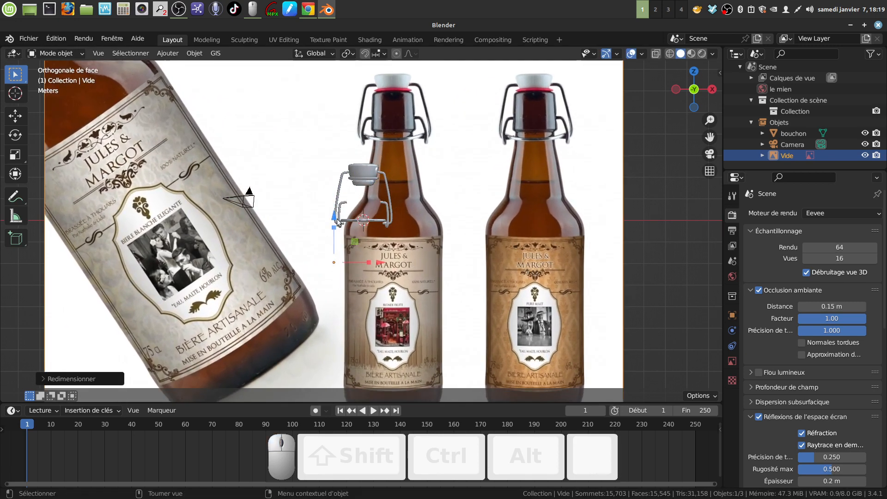
drag(332, 216, 357, 293)
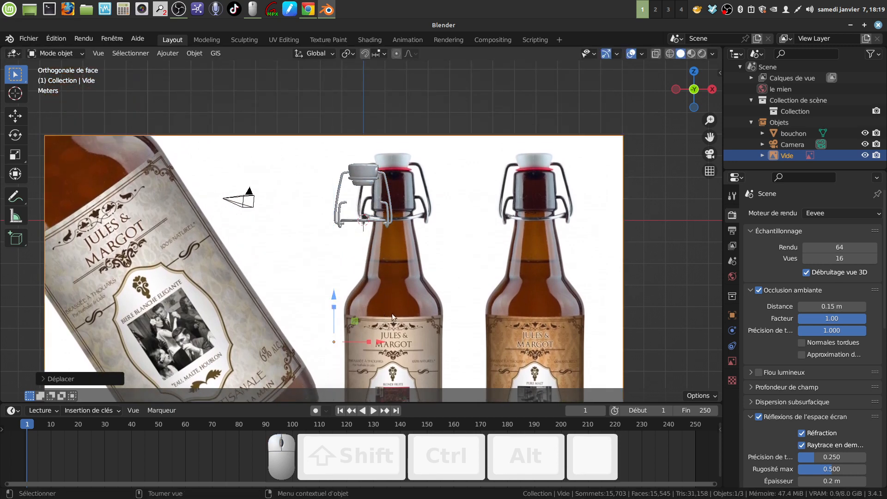
key(s)
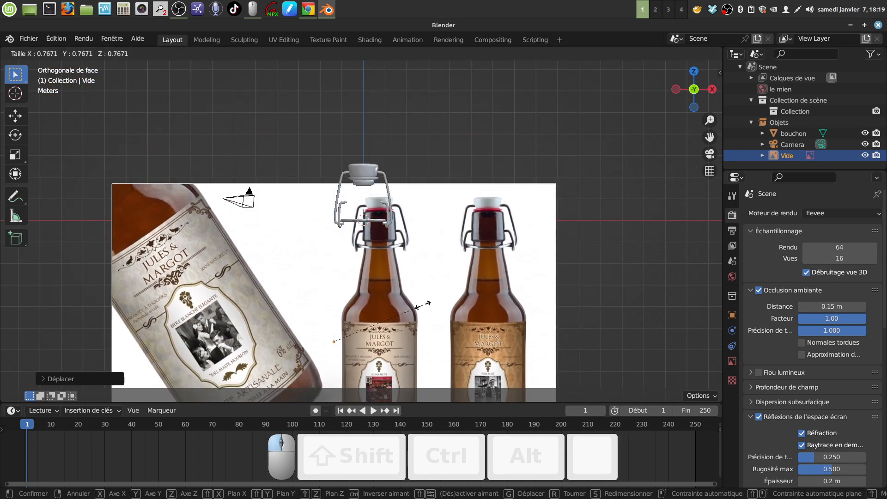
click(351, 307)
drag(334, 295, 344, 267)
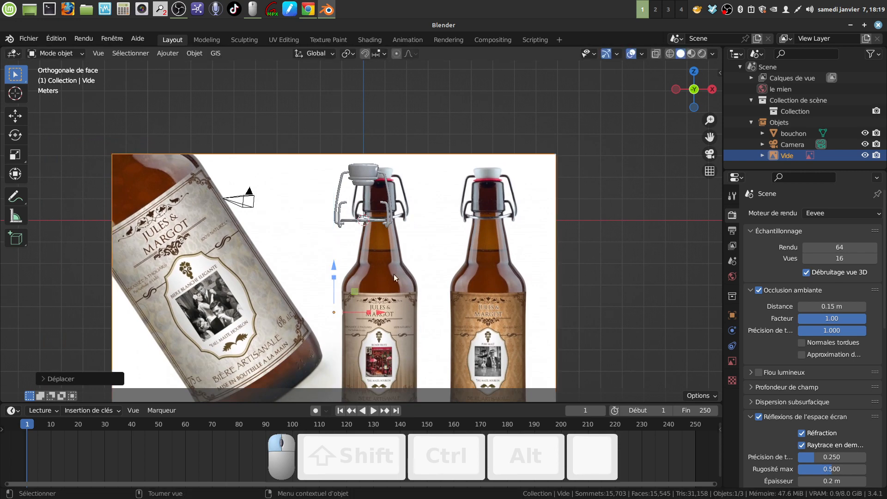
drag(379, 314, 366, 308)
Step: Enlarge the reference image by a factor of about 1.009 and nudge it along X to centre the middle bottle under the stopper
scroll(406, 282, up, 2)
shift+middle_drag(406, 282, 402, 248)
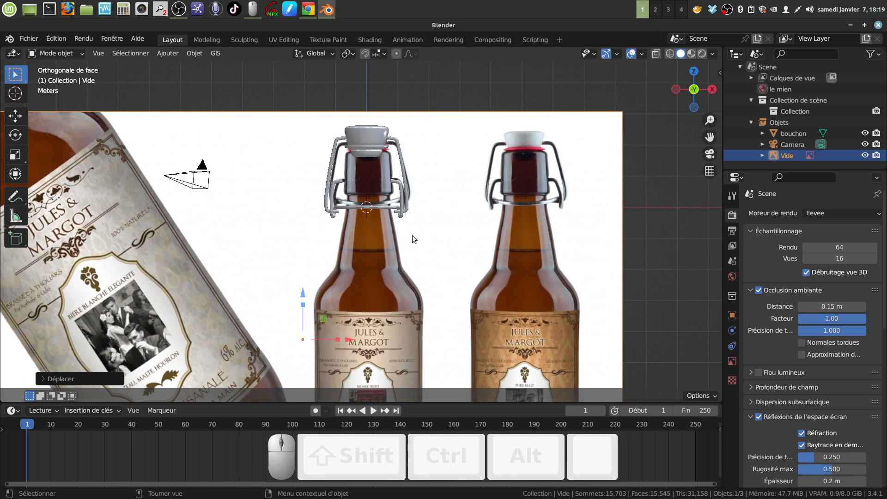
key(s)
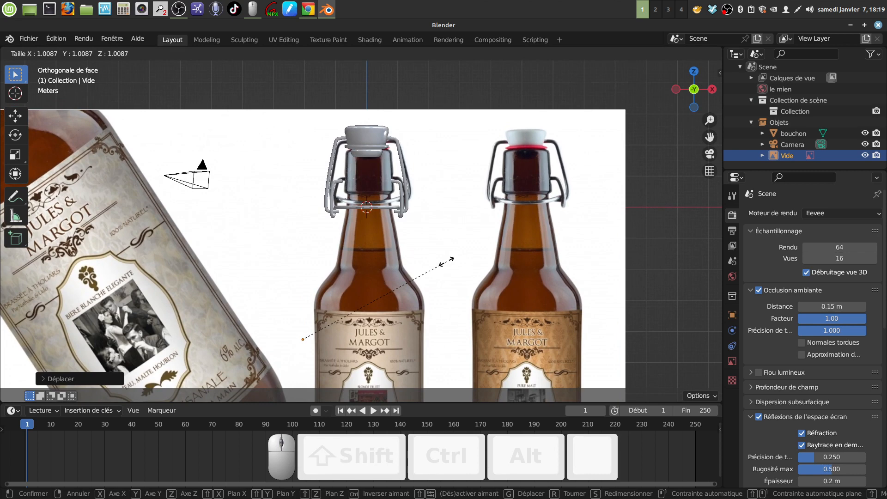
click(446, 261)
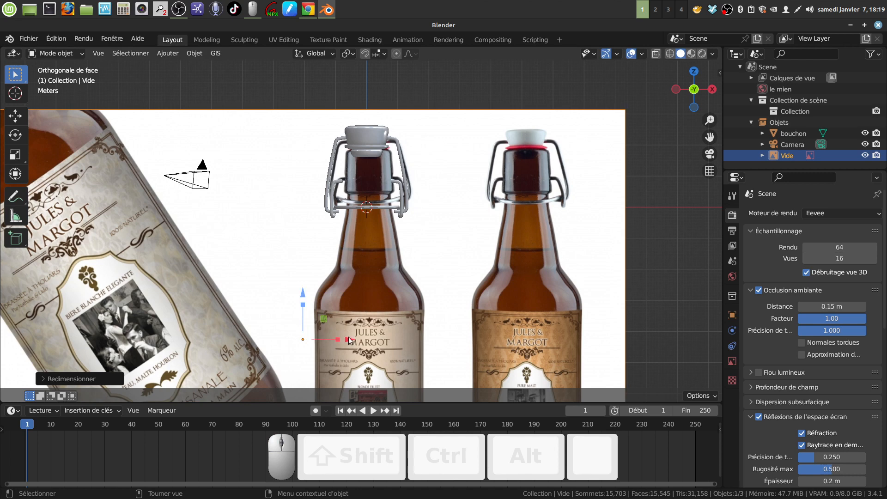
drag(349, 338, 347, 339)
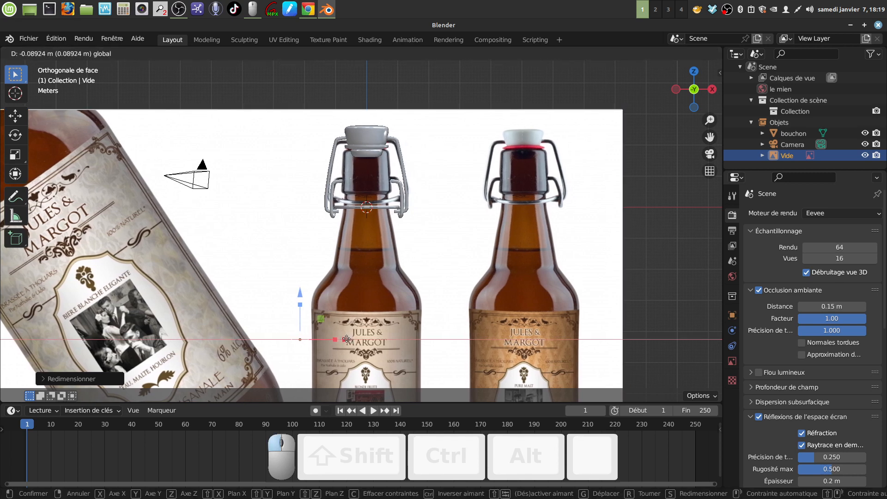
drag(346, 339, 347, 340)
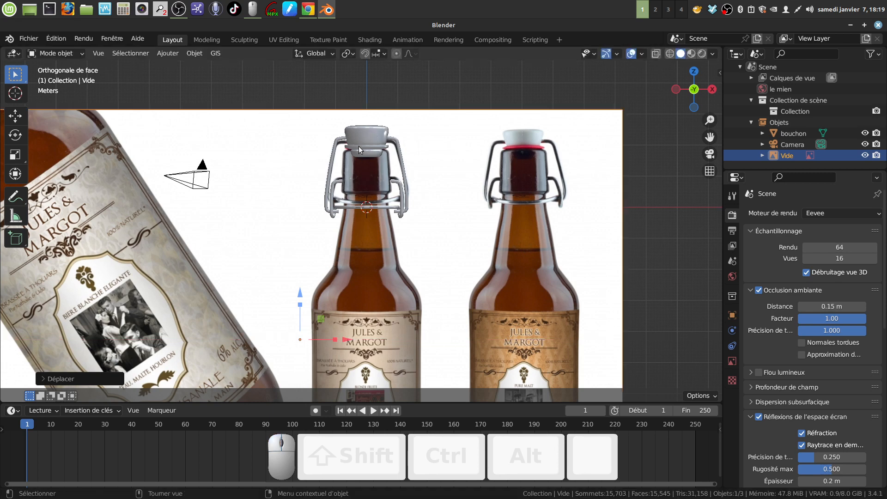
Step: Enable opacity on the reference image and lower it to 0.262
scroll(426, 282, down, 4)
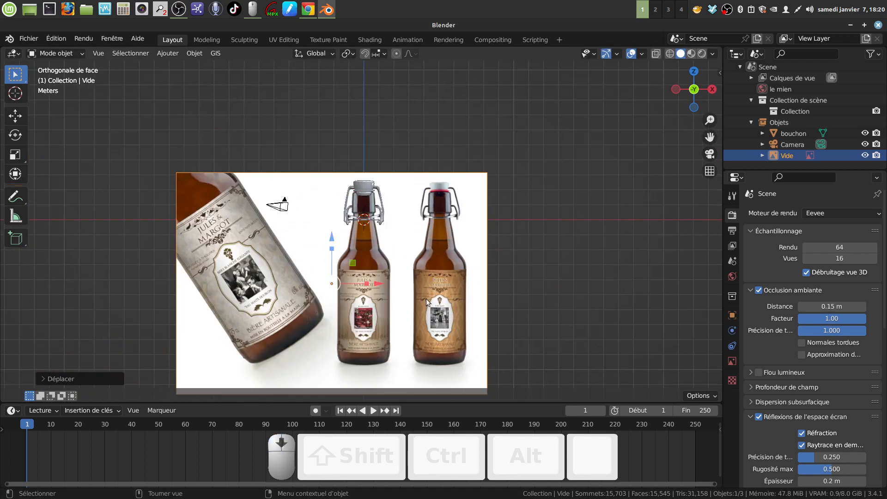
shift+middle_drag(426, 299, 434, 235)
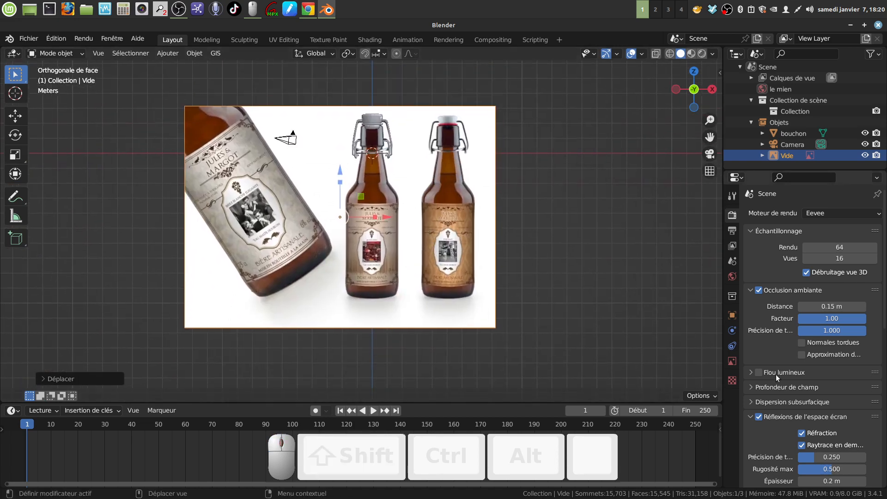
click(733, 362)
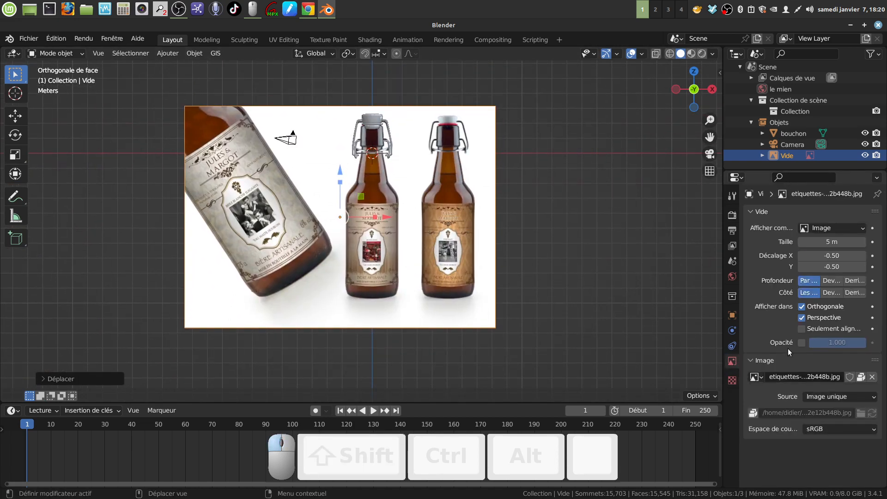
click(801, 342)
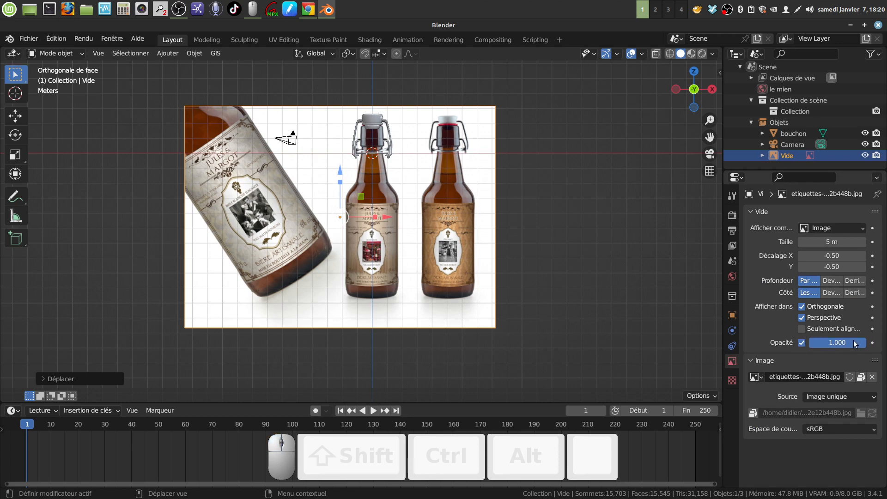
drag(837, 342, 804, 342)
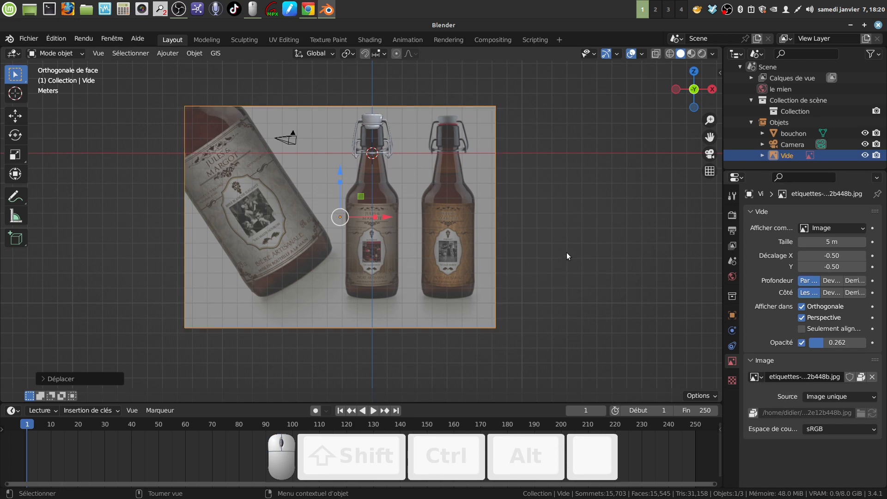
Step: Add a Single Vert mesh at the 3D cursor on the middle bottle's axis
scroll(555, 245, up, 2)
shift+scroll(502, 187, up, 2)
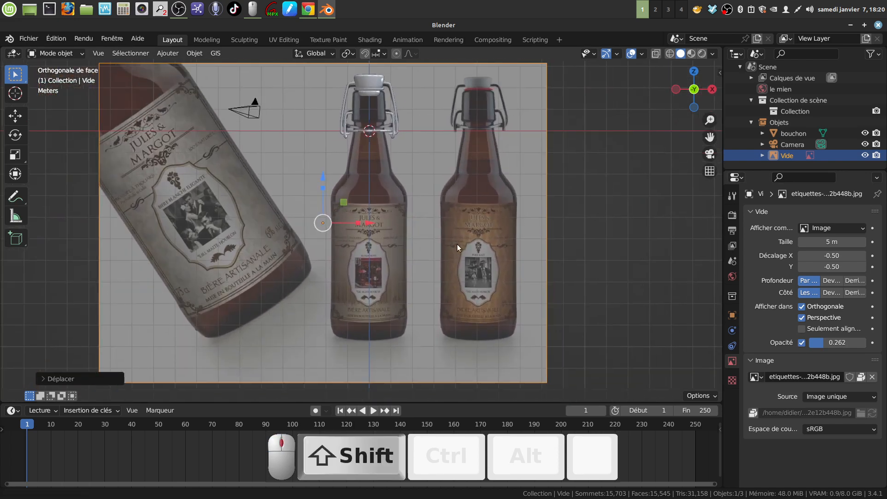
shift+scroll(456, 245, left, 1)
shift+scroll(450, 219, left, 1)
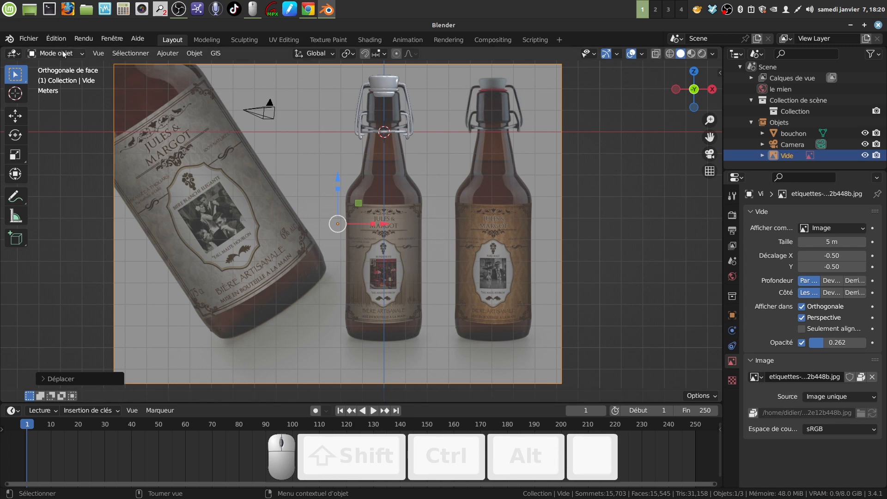
click(167, 54)
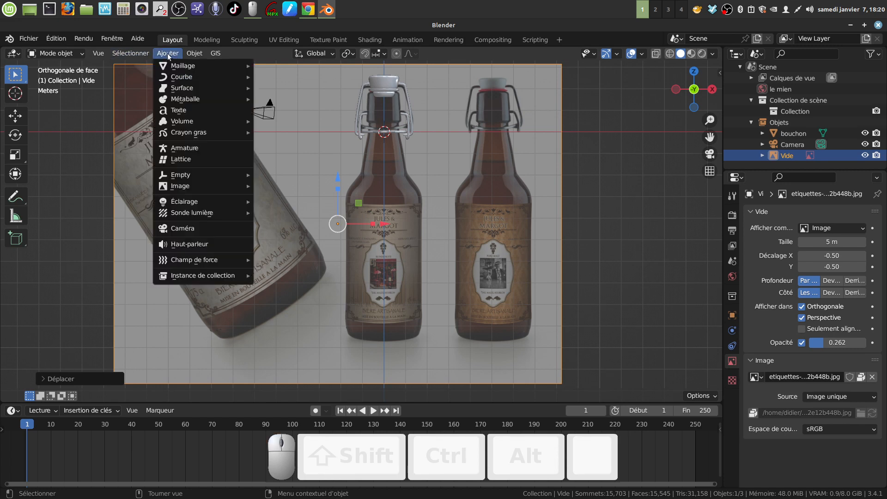
mouse_move(179, 64)
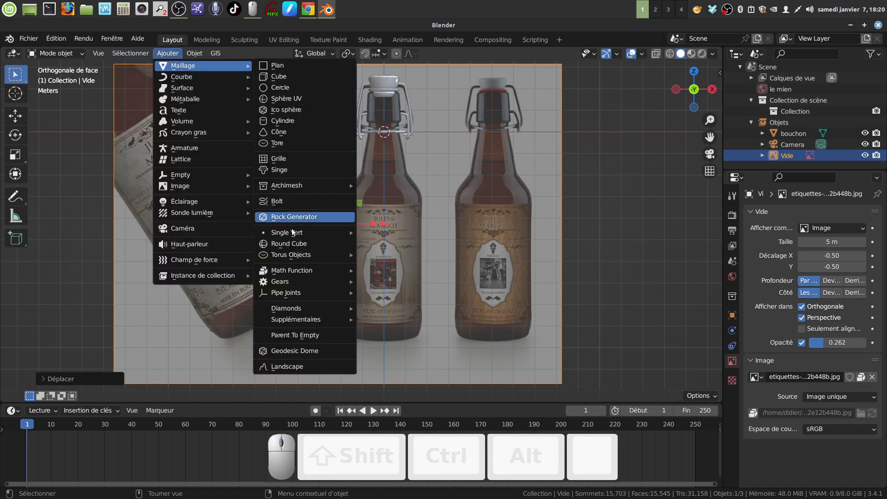
mouse_move(289, 234)
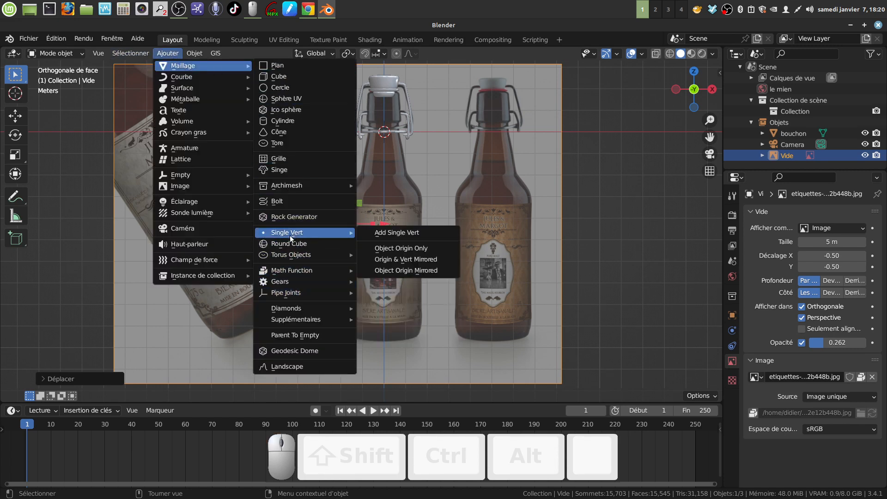
click(399, 235)
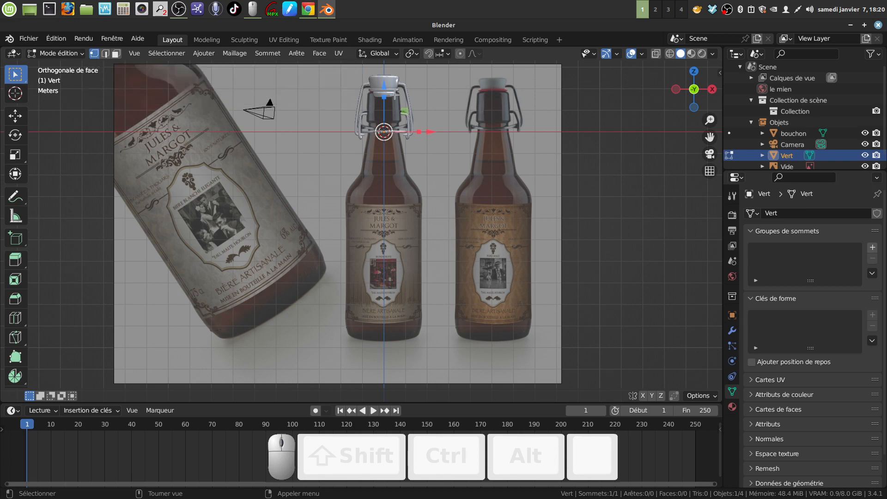
Step: Move the vertex down along Z to the centre of the middle bottle's base
drag(385, 84, 398, 293)
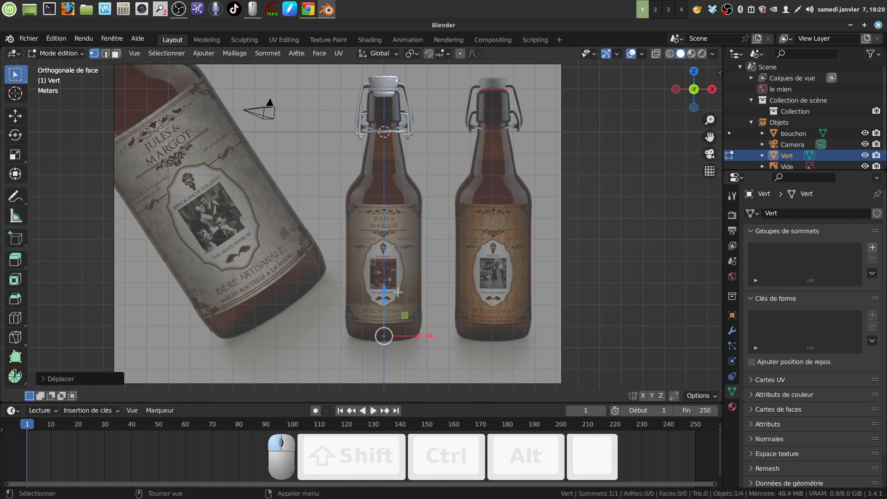
scroll(457, 336, up, 1)
shift+middle_drag(458, 336, 421, 227)
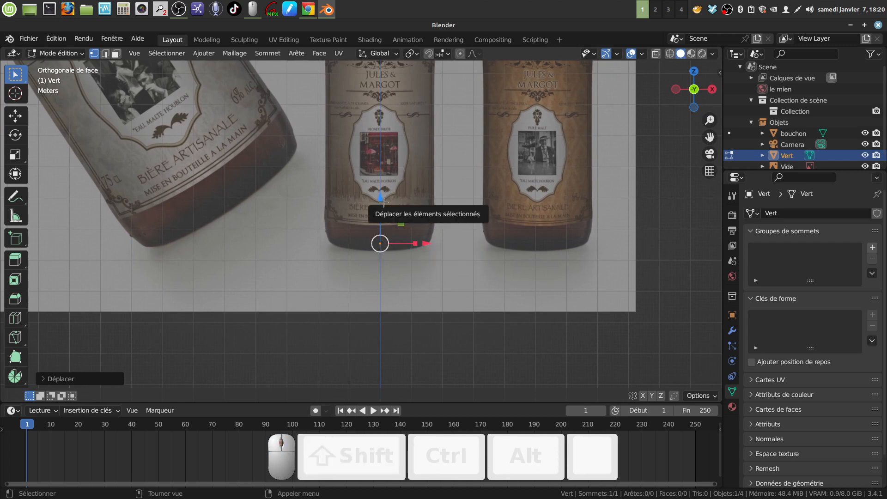
drag(379, 199, 386, 199)
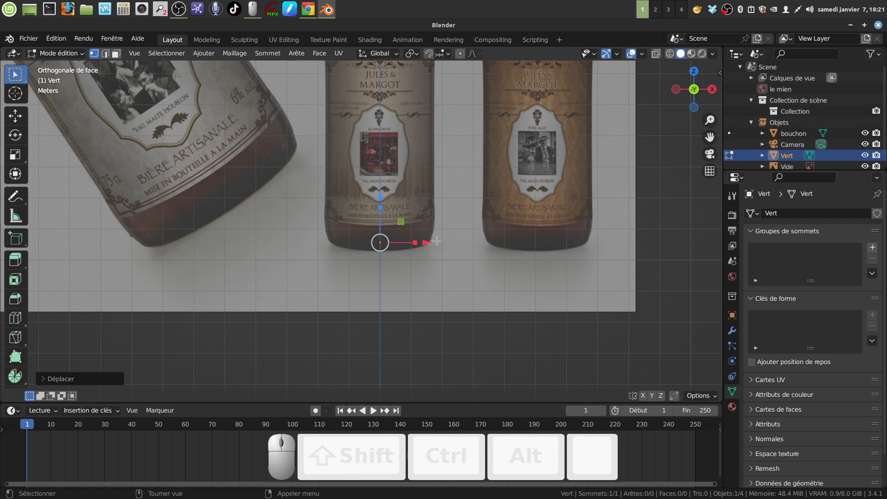
Step: Extrude the vertex horizontally along X to the right corner of the middle bottle's base and adjust its end point to the outline
key(e)
click(438, 224)
drag(425, 243, 471, 240)
scroll(464, 311, up, 4)
shift+middle_drag(478, 276, 430, 278)
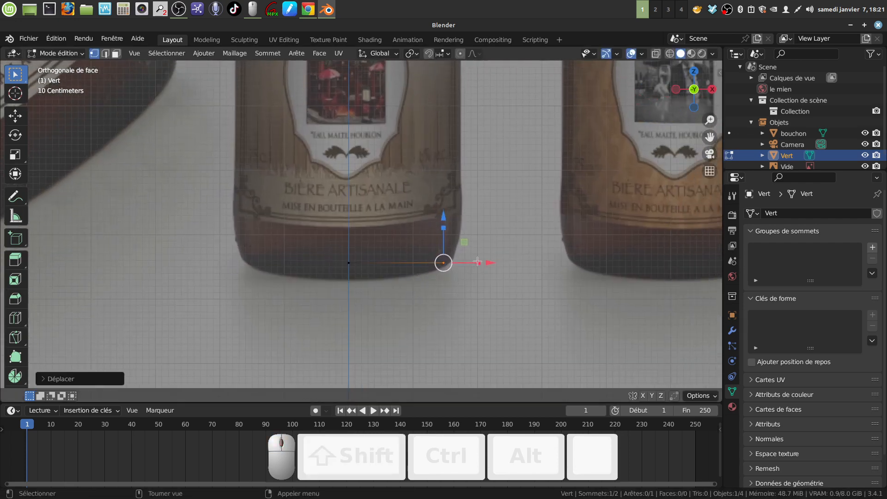
drag(490, 264, 497, 262)
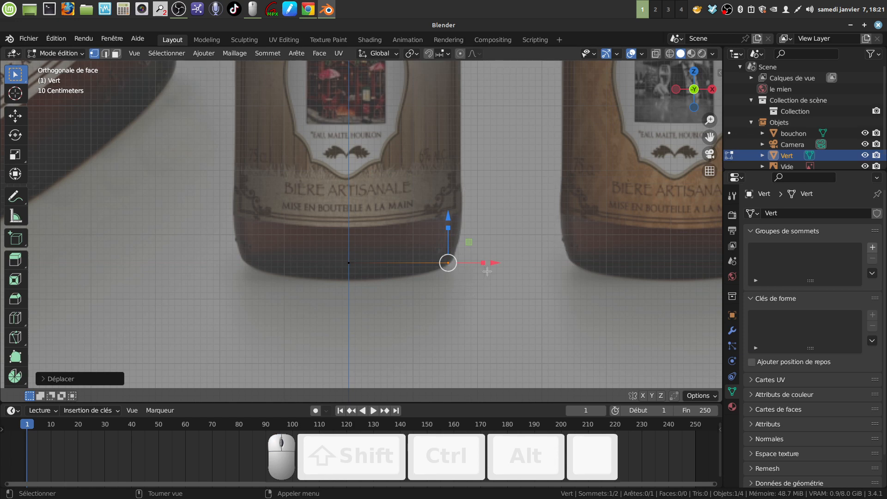
Step: Extrude four more vertices up around the base's rounded right corner and along the lower side wall, following the bottle's outline
key(e)
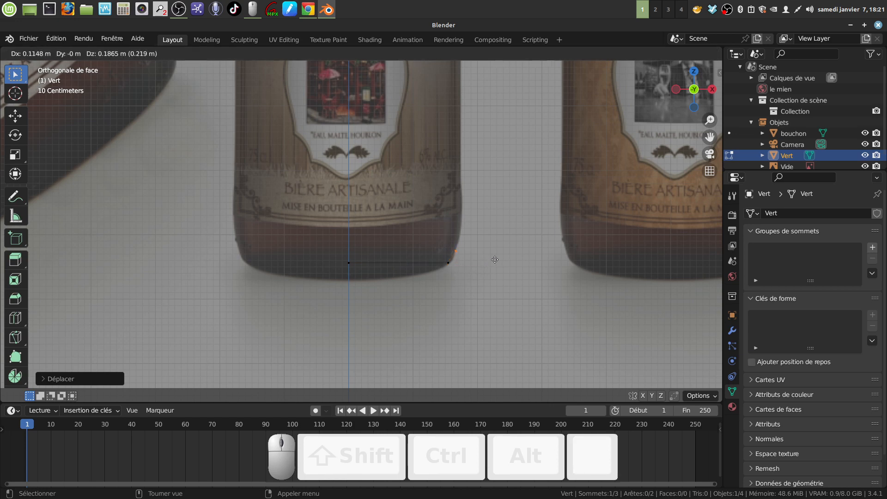
click(495, 259)
key(e)
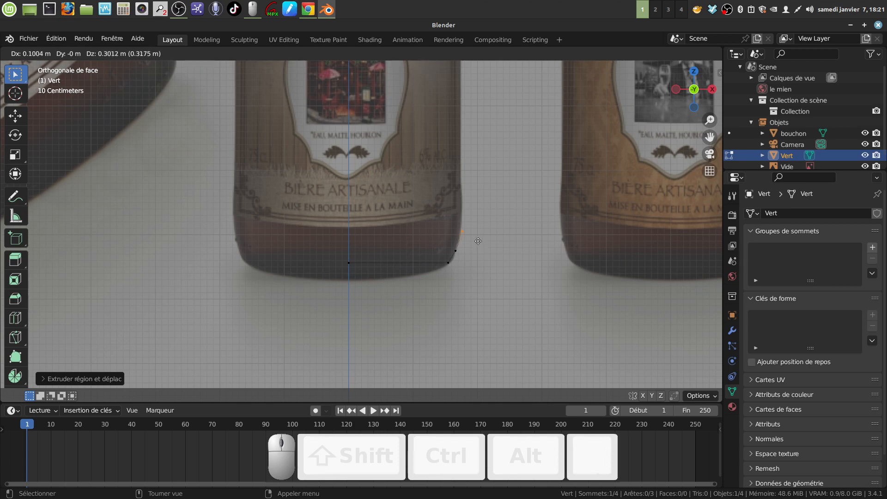
click(479, 241)
key(e)
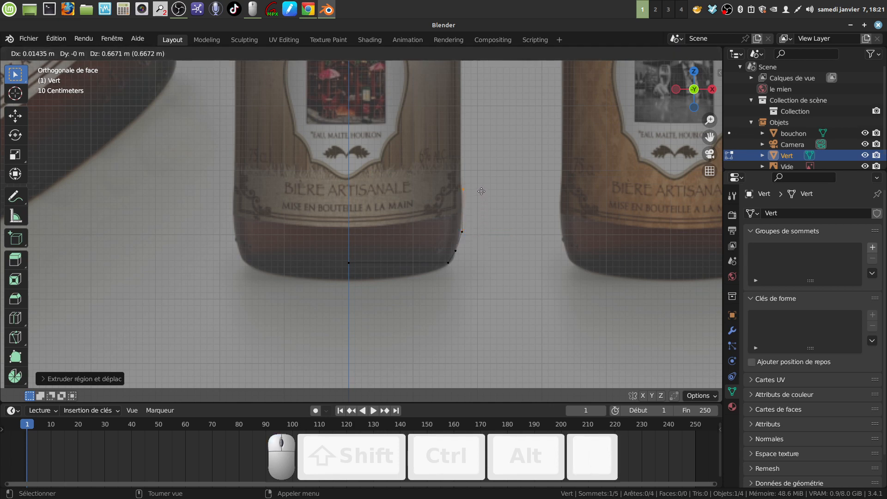
click(482, 191)
key(e)
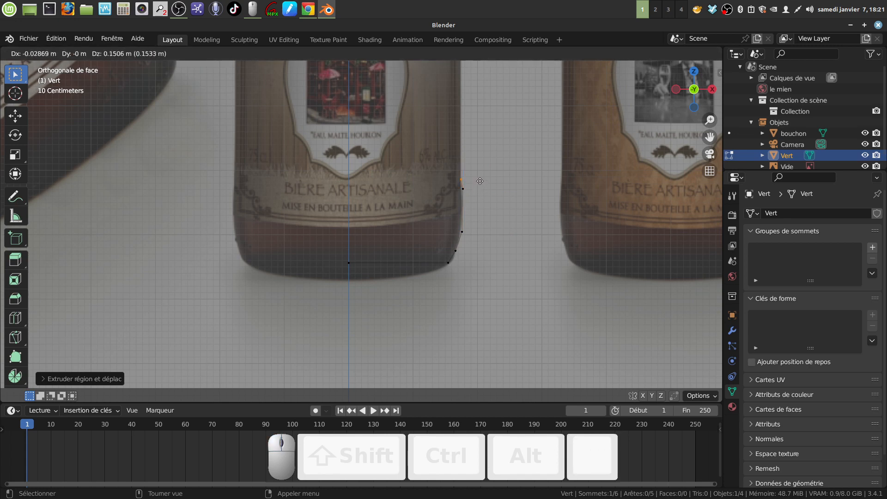
click(479, 183)
Step: Extrude the last vertex vertically up the bottle's right side wall to the start of the shoulder, just above the label
scroll(468, 166, down, 2)
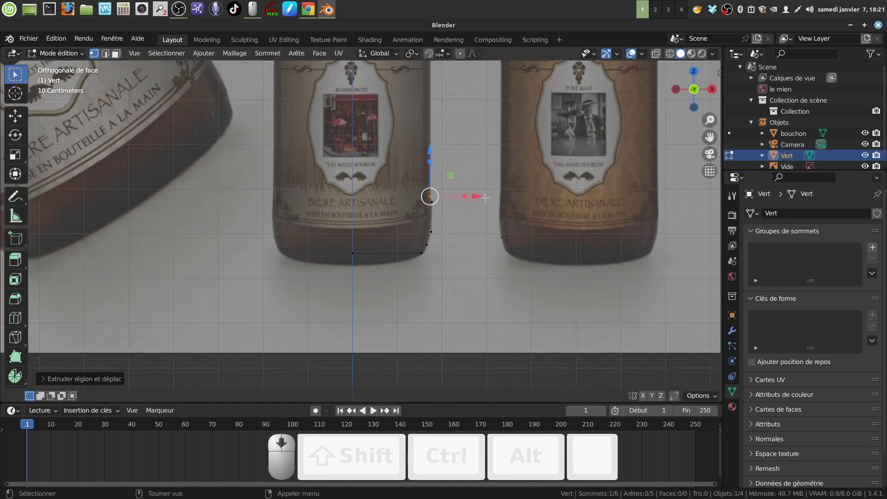
shift+scroll(467, 167, up, 5)
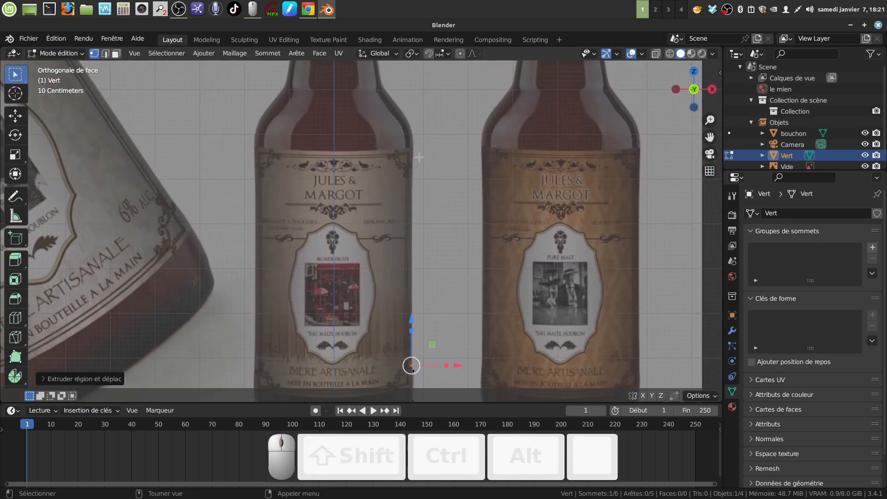
key(e)
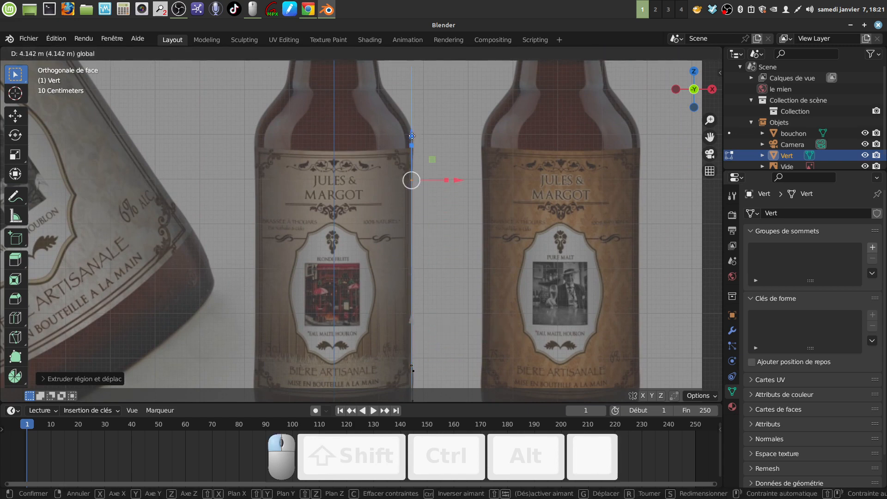
click(414, 99)
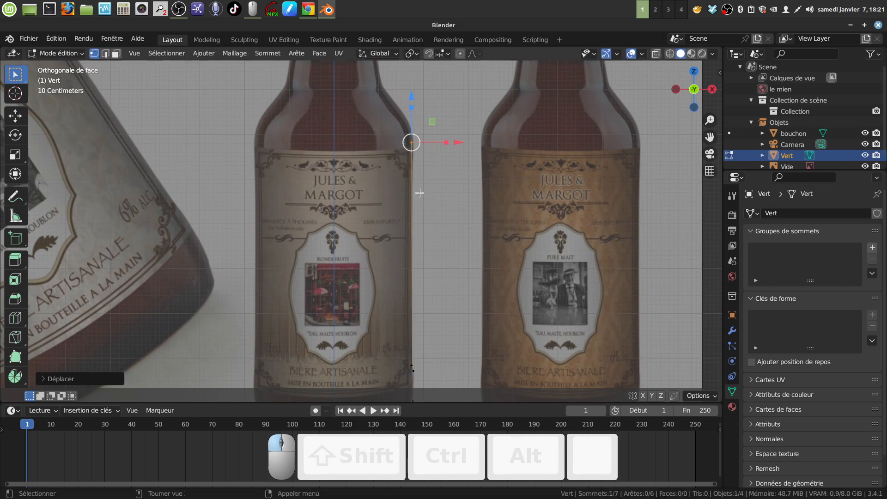
scroll(412, 213, up, 3)
shift+scroll(403, 296, up, 4)
shift+middle_drag(403, 282, 406, 305)
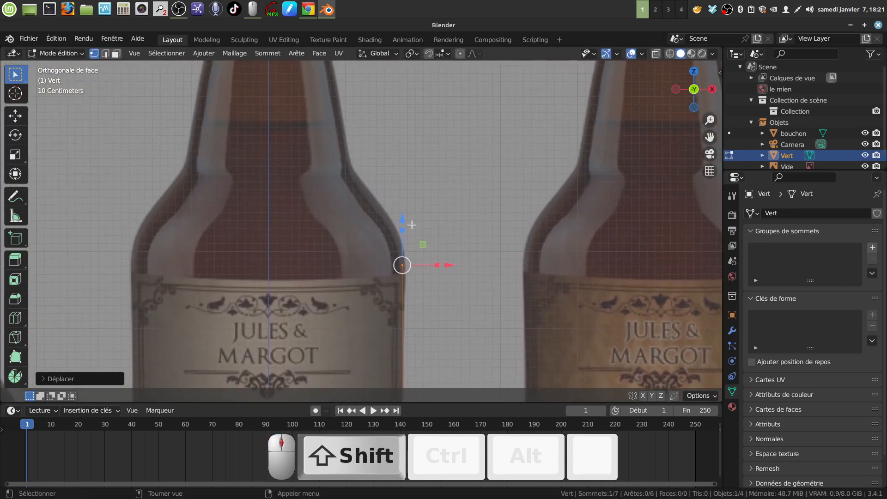
Step: Raise the shoulder-start vertex slightly and extrude four more vertices along the right shoulder's outline to the foot of the neck
drag(402, 221, 402, 215)
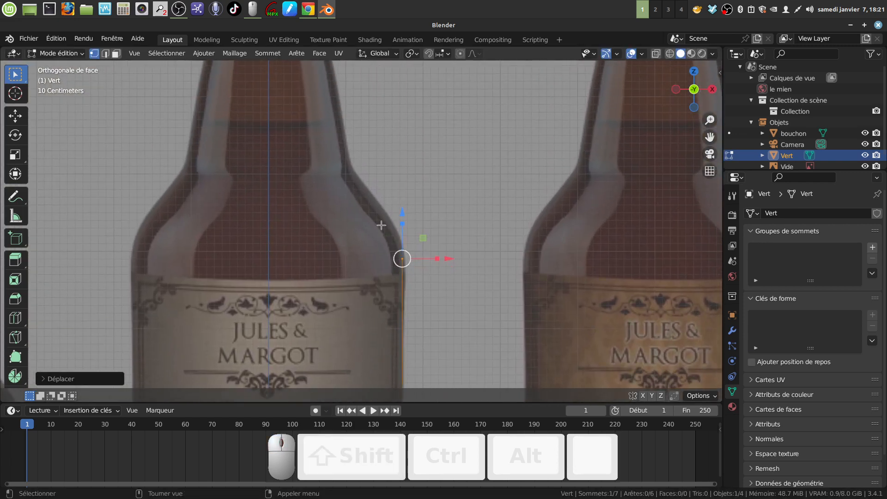
key(e)
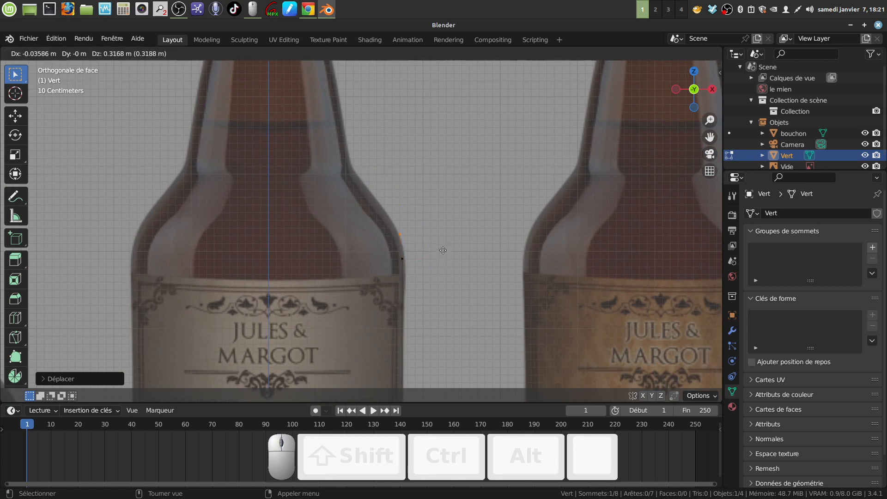
click(439, 245)
key(e)
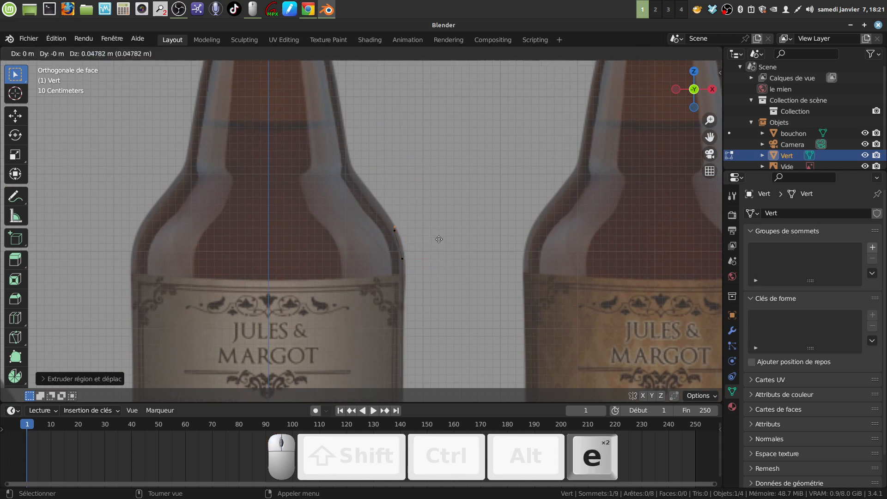
click(422, 222)
key(e)
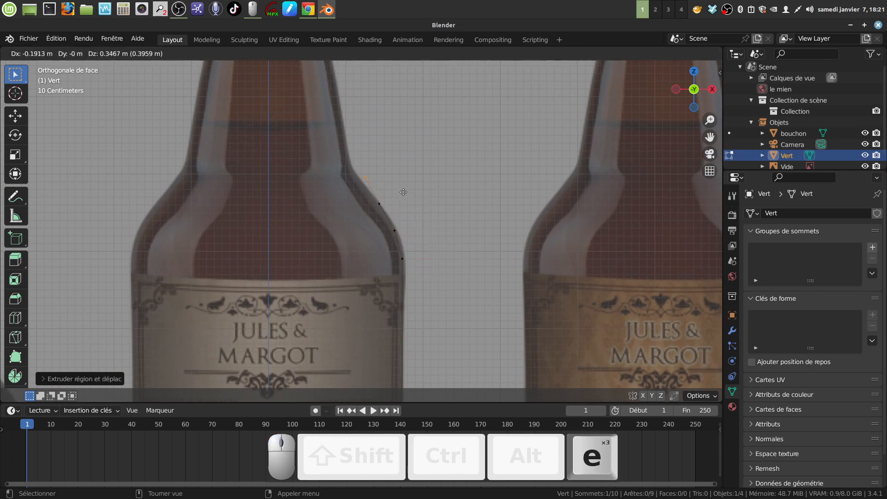
click(402, 195)
key(e)
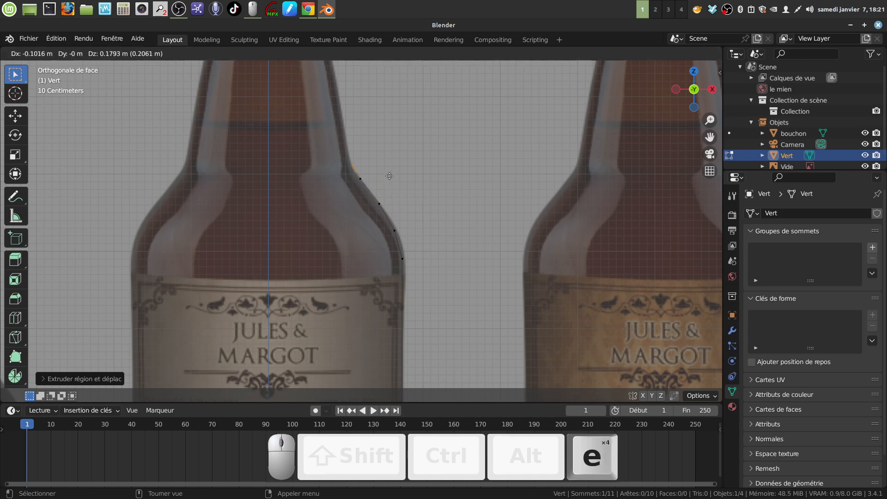
click(391, 176)
Step: Extrude the last vertex up along the neck's right edge to just above the stopper's horizontal wire
shift+middle_drag(407, 175, 404, 252)
key(e)
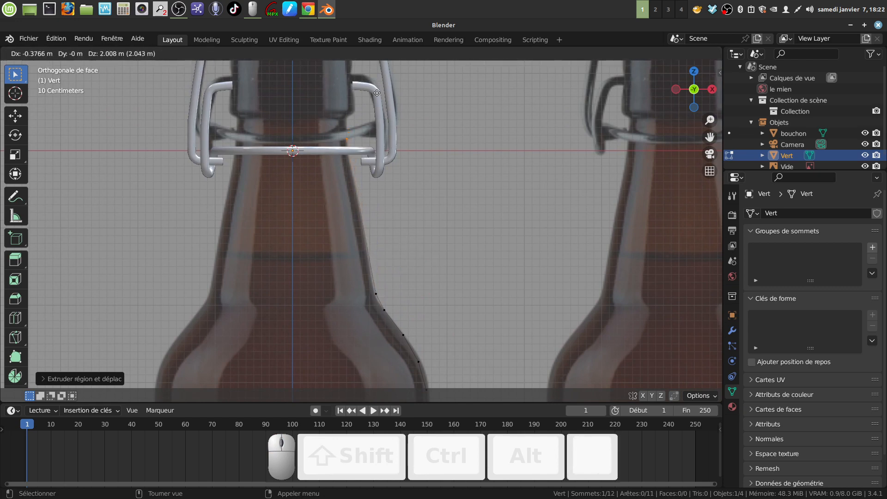
click(377, 93)
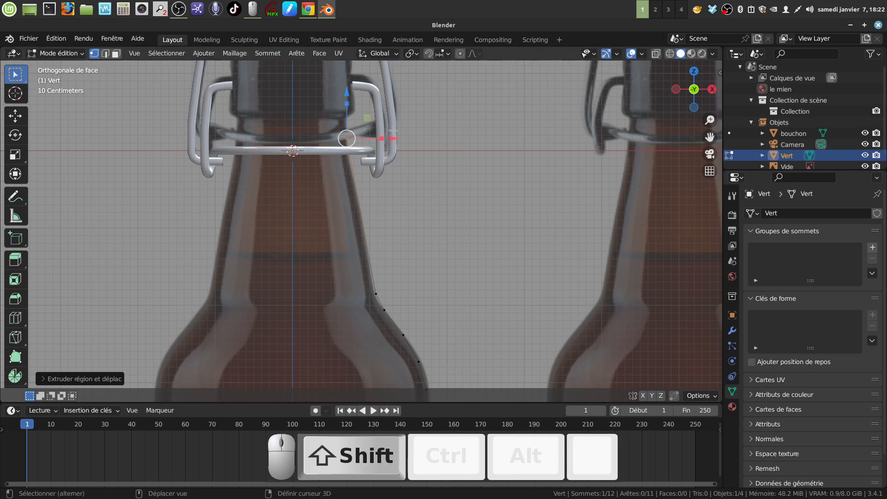
Step: Extrude one vertex straight up to the underside of the thick mouth ring and another out to its lower right corner
shift+middle_drag(384, 148, 407, 257)
scroll(407, 292, up, 2)
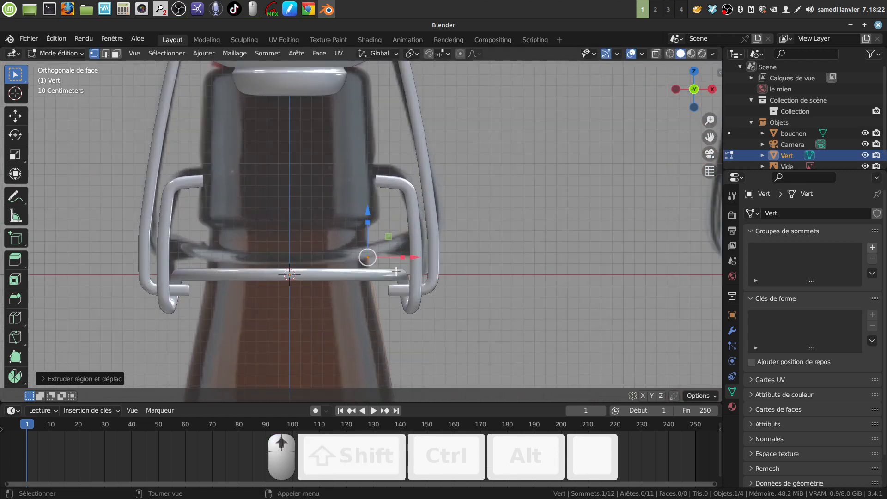
key(e)
click(394, 241)
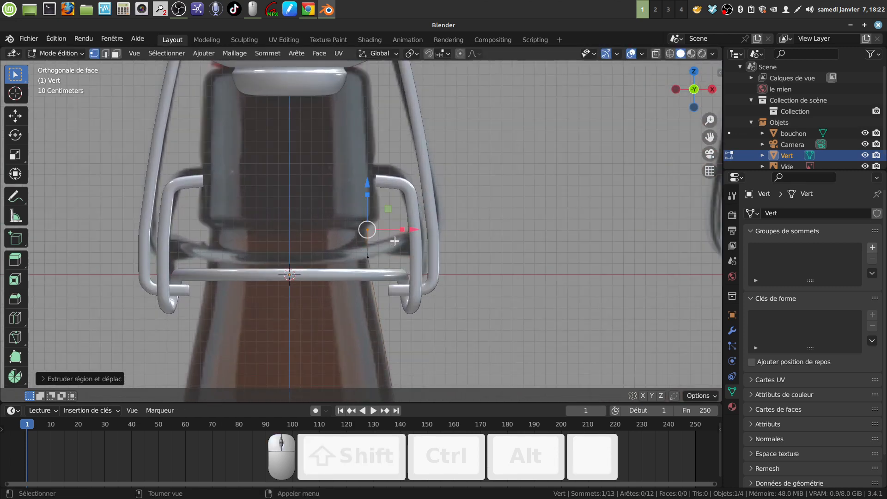
key(e)
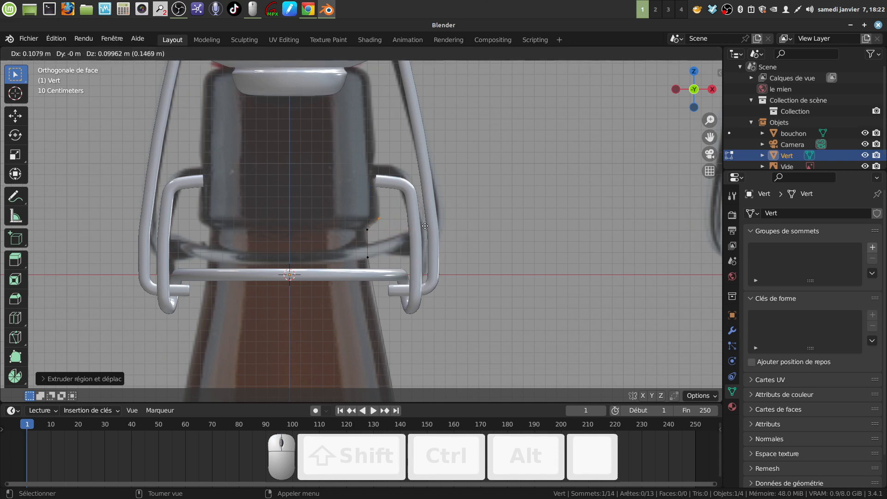
click(425, 224)
Step: Extrude three vertices up the mouth ring's right side, around its upper corner, and inward along the rim beneath the stopper
shift+middle_drag(387, 221, 395, 323)
scroll(396, 282, up, 1)
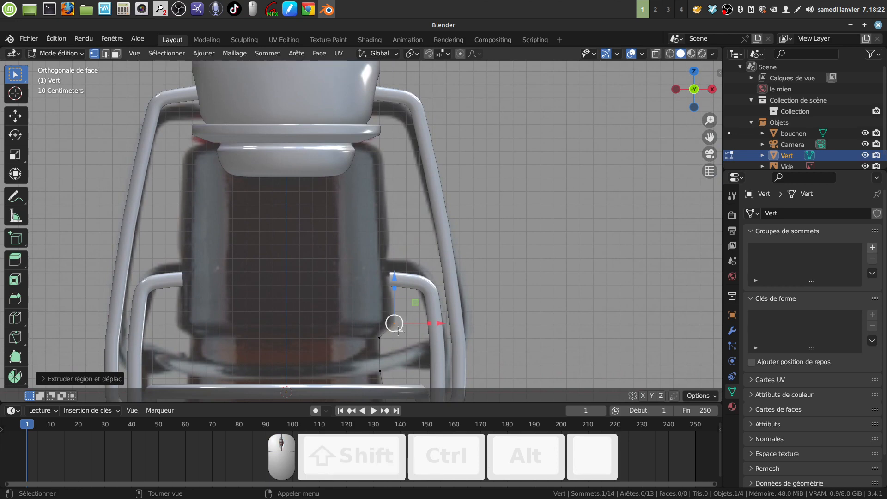
key(e)
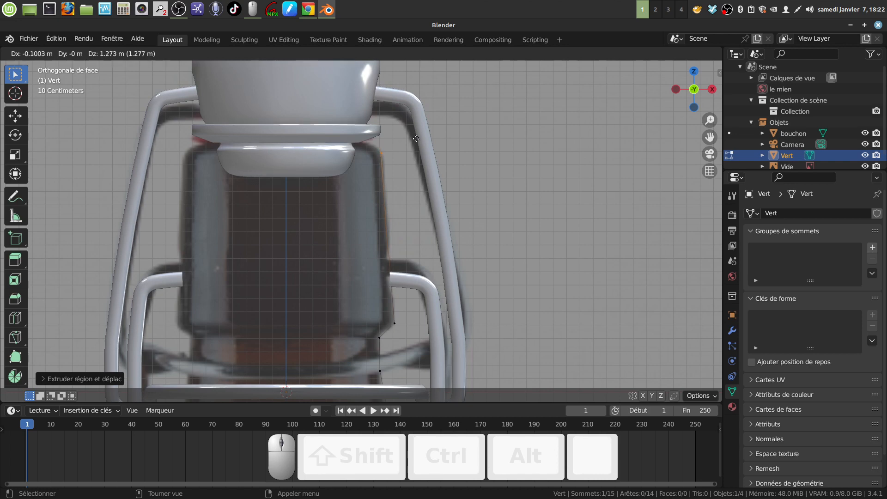
click(417, 139)
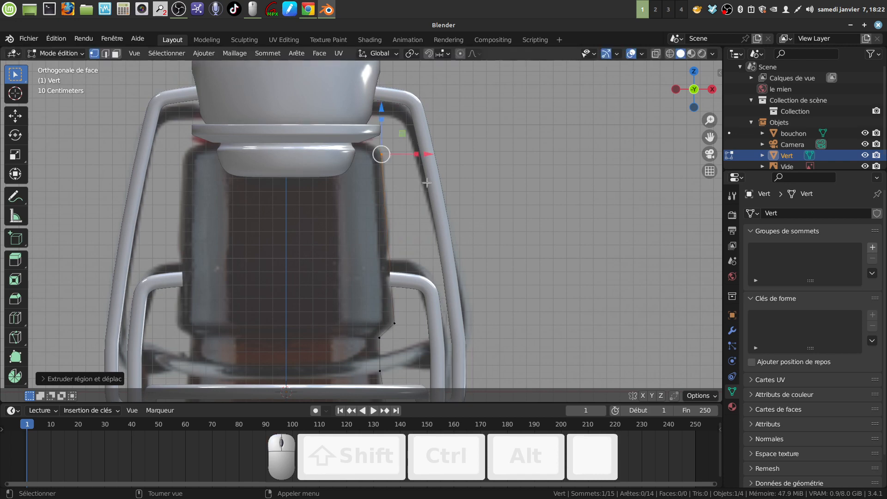
key(e)
click(422, 177)
key(e)
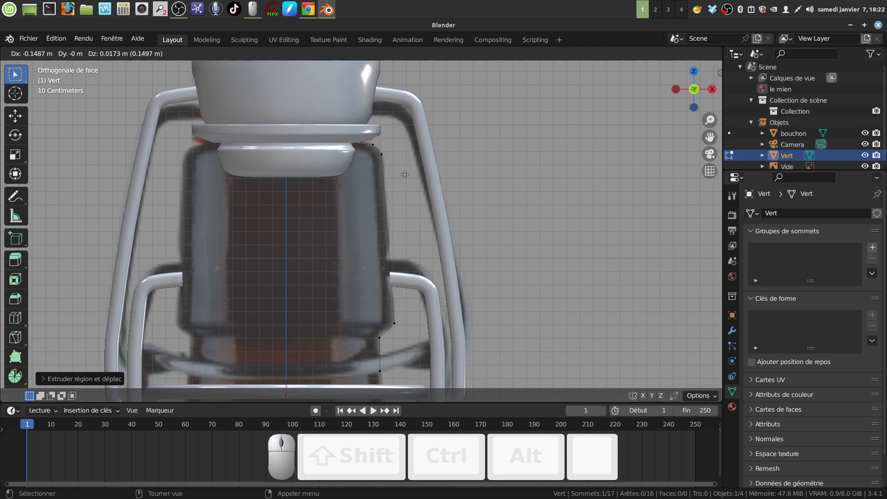
click(405, 175)
Step: Extend the rim inward to the stopper's lower plug, lower that vertex slightly, and extrude two vertices back outward and down to start the inner wall
scroll(407, 183, down, 2)
shift+scroll(386, 182, down, 2)
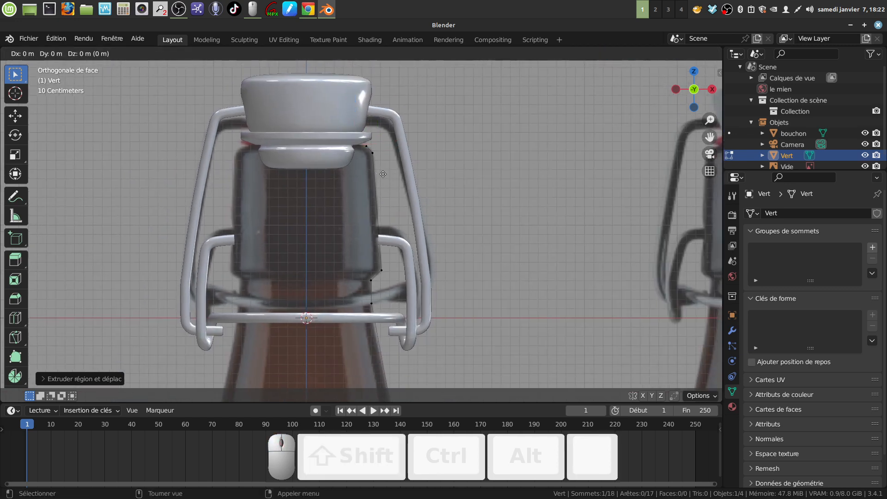
drag(353, 102, 349, 109)
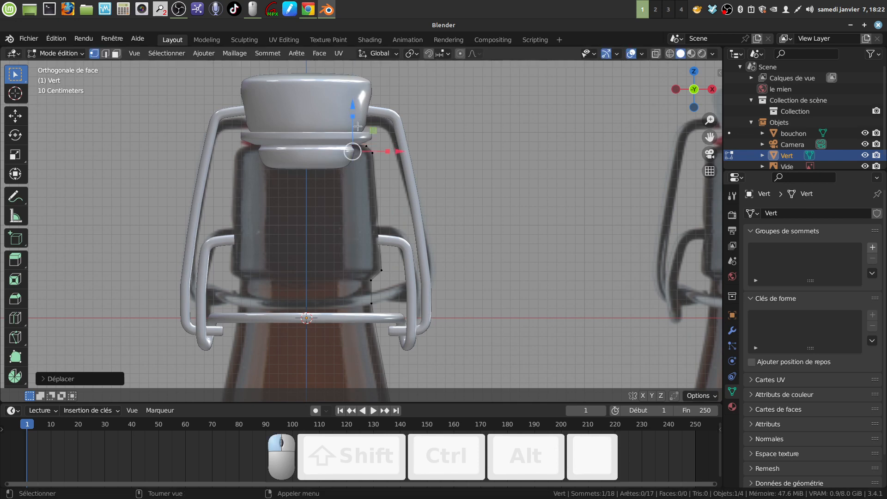
key(e)
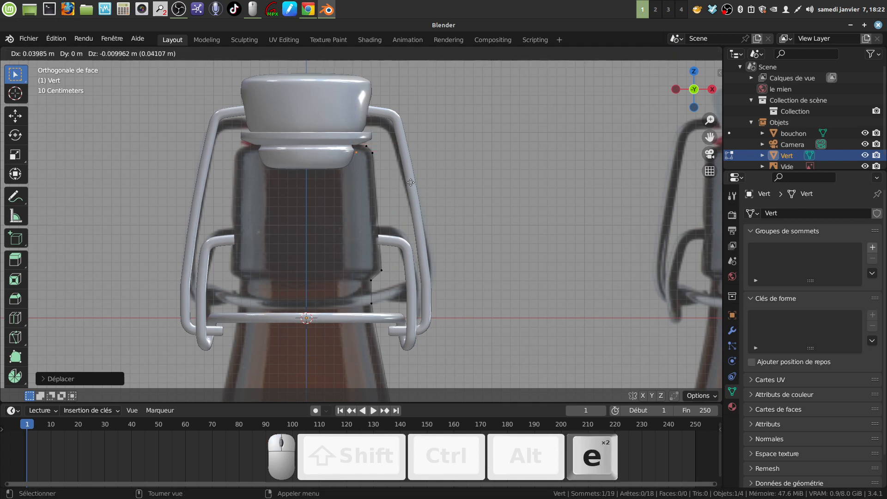
click(413, 184)
key(e)
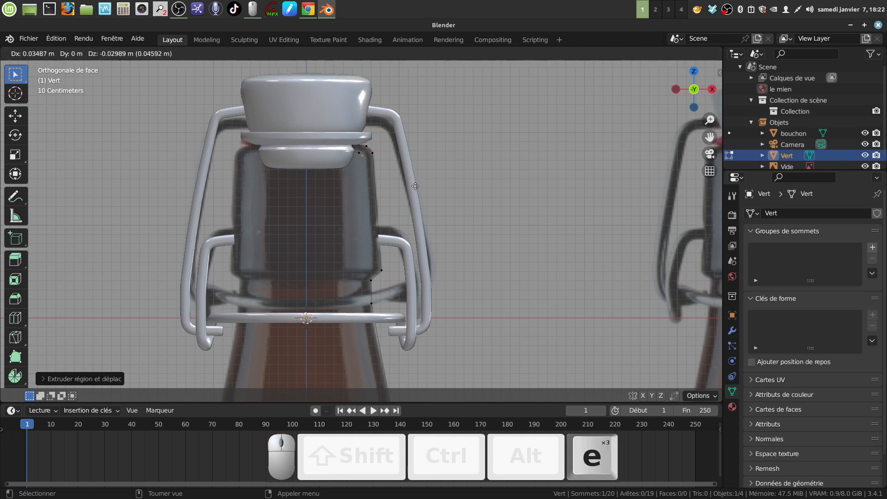
click(416, 188)
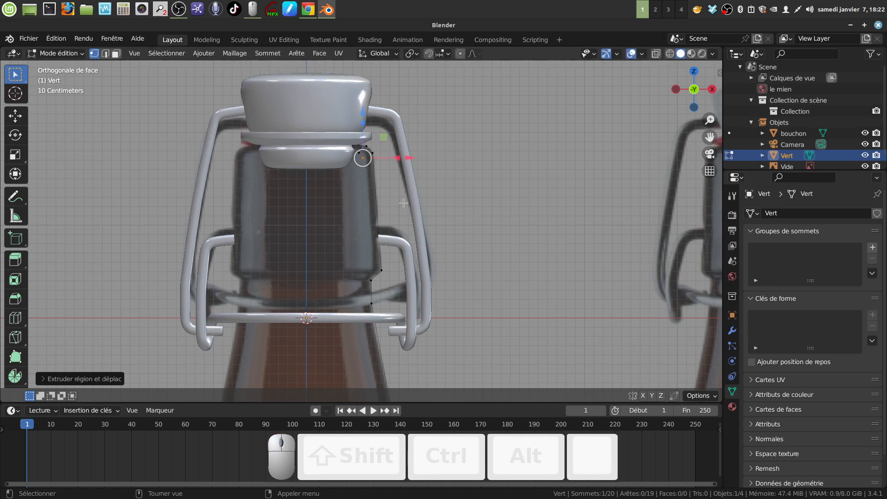
Step: Extrude three vertices down inside the mouth ring to the top of the neck, keeping the inner wall parallel to the outer profile
key(e)
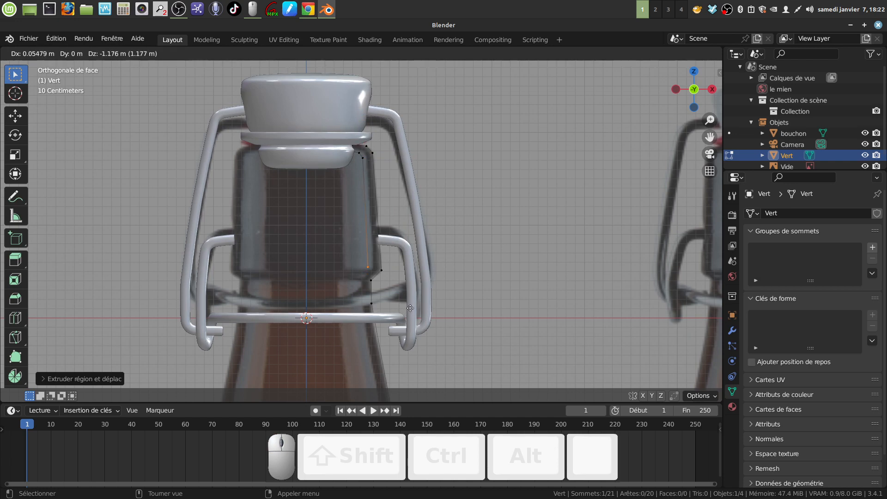
click(410, 308)
shift+middle_drag(410, 308, 410, 247)
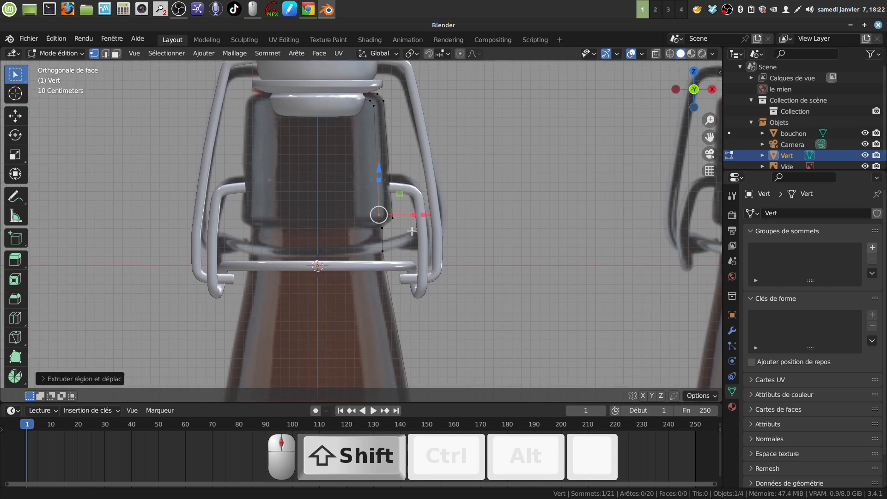
key(e)
click(407, 258)
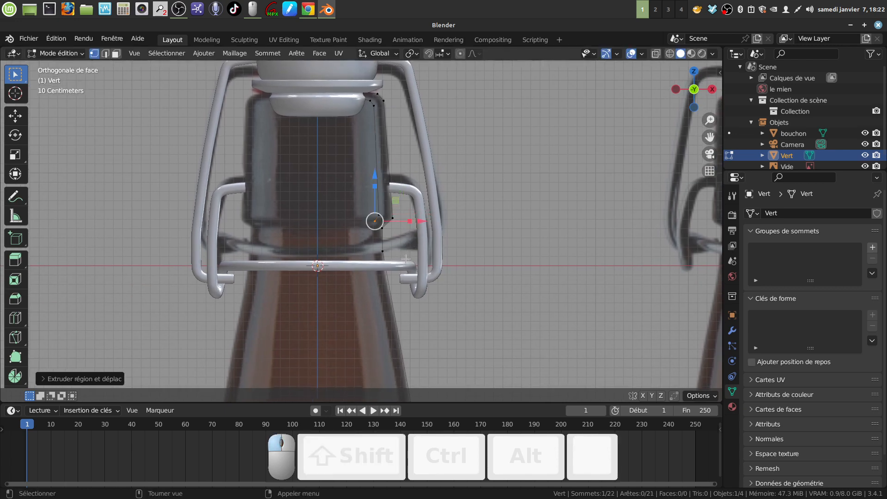
key(e)
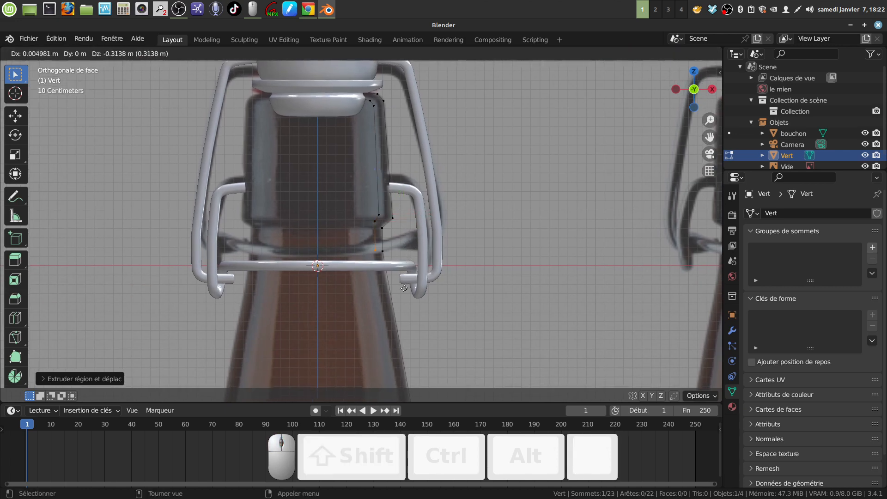
click(404, 290)
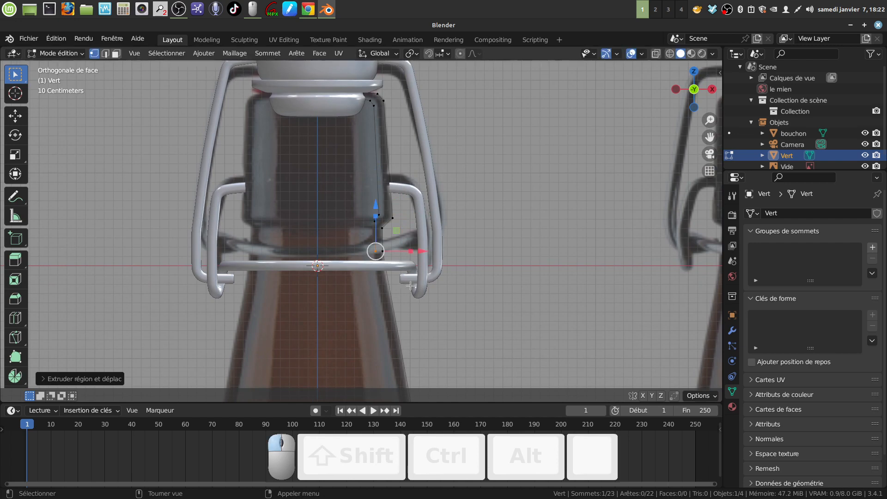
Step: Extrude the inner wall down along the neck to the foot of the neck, just inside the outer profile
scroll(402, 277, down, 3)
shift+scroll(381, 233, down, 2)
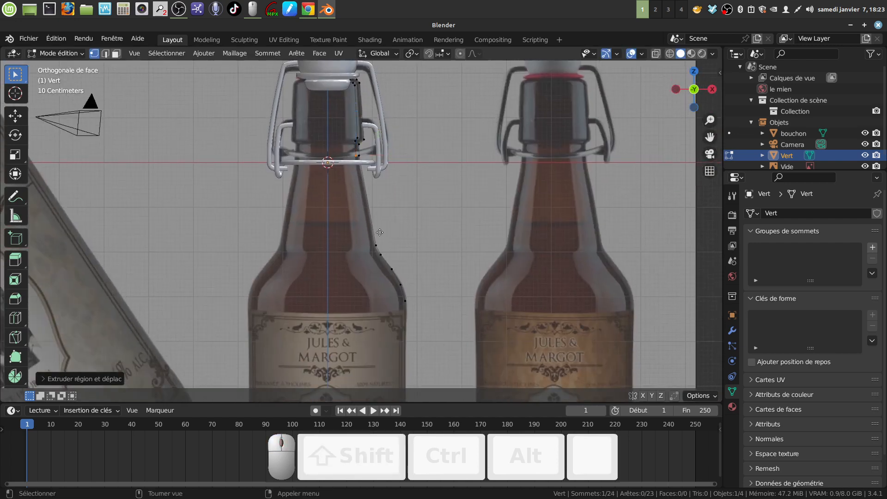
key(e)
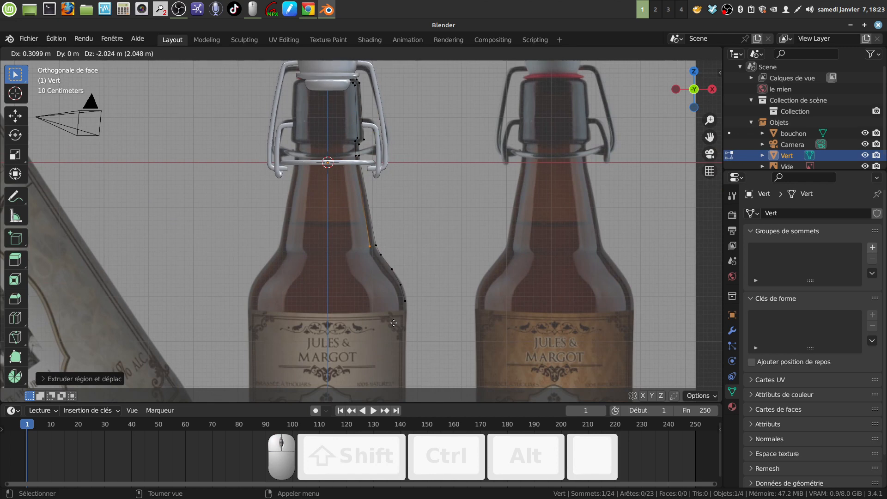
click(394, 323)
Step: Extrude four vertices along the inside of the right shoulder, following the outer curve down to the top of the label
shift+middle_drag(390, 297, 371, 227)
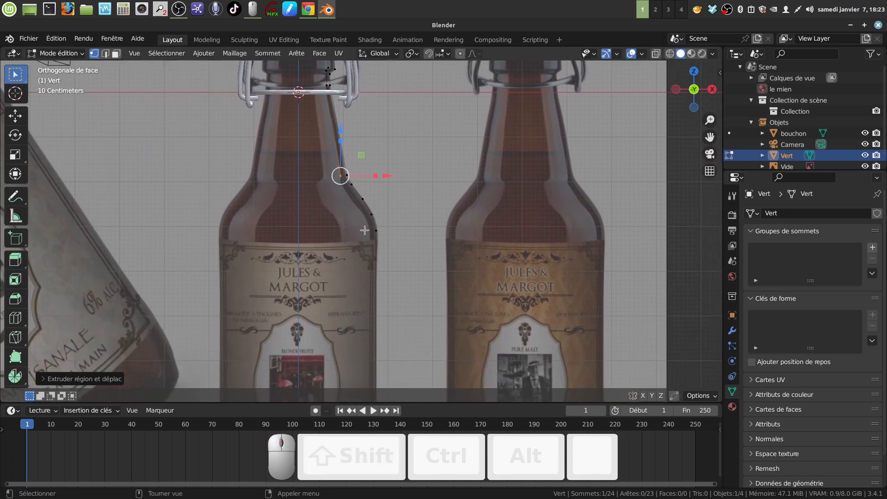
key(e)
click(376, 244)
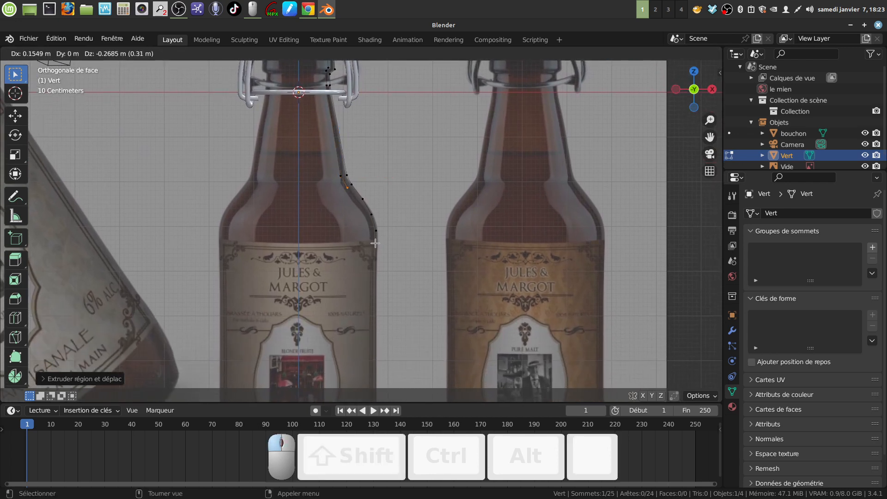
key(e)
click(387, 259)
key(e)
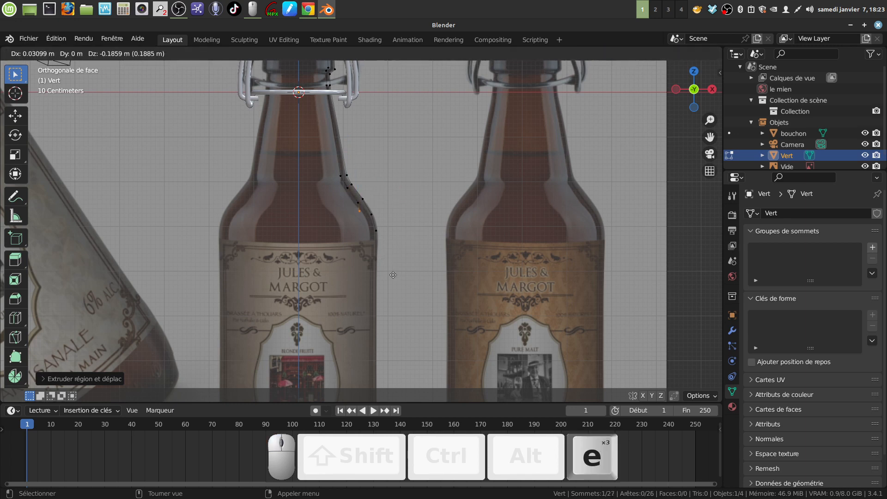
click(400, 279)
key(e)
click(405, 291)
Step: Extrude the inner wall's last vertex down the bottle body to just above the base
scroll(405, 291, down, 4)
shift+middle_drag(406, 293, 353, 259)
key(e)
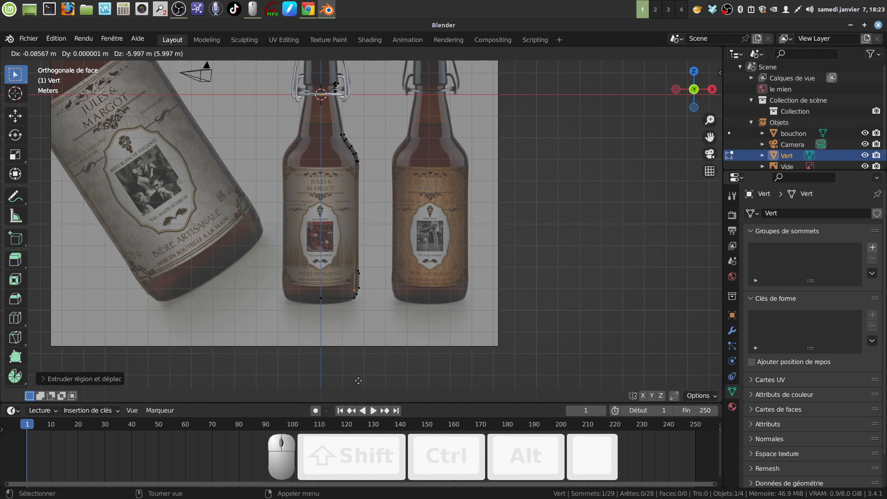
click(358, 381)
Step: Subdivide the bottle's horizontal bottom edge between the centre vertex and the right corner vertex, applying the subdivision twice
shift+middle_drag(360, 347, 363, 272)
scroll(361, 310, up, 4)
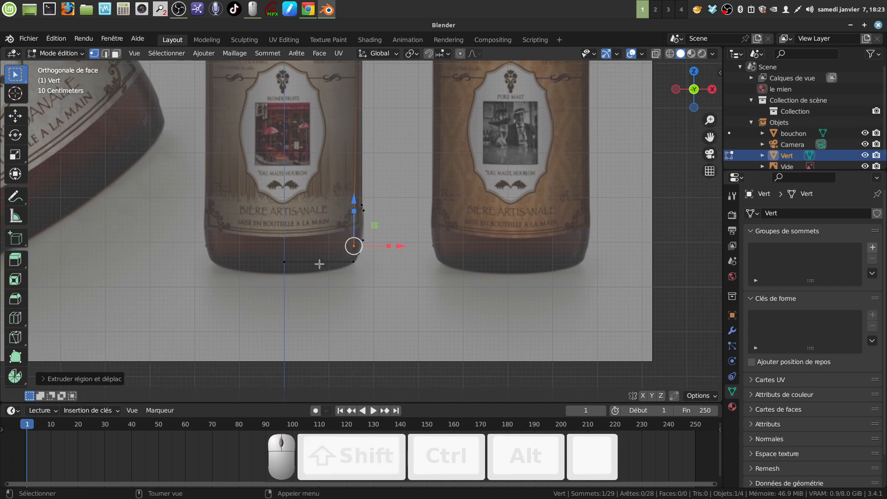
click(285, 262)
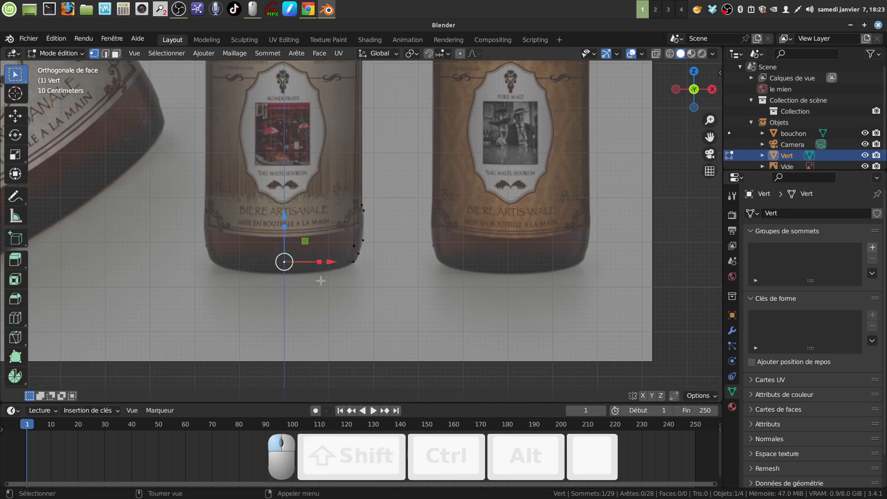
shift+click(354, 262)
right_click(346, 291)
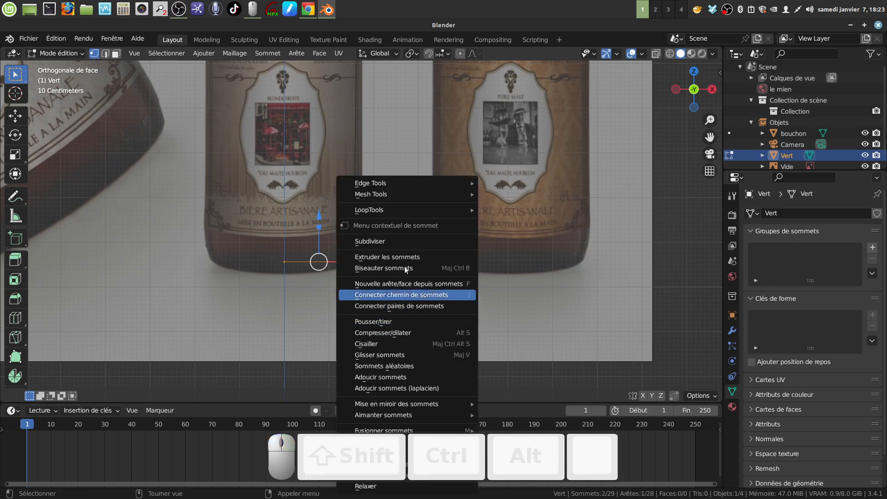
click(377, 239)
right_click(426, 303)
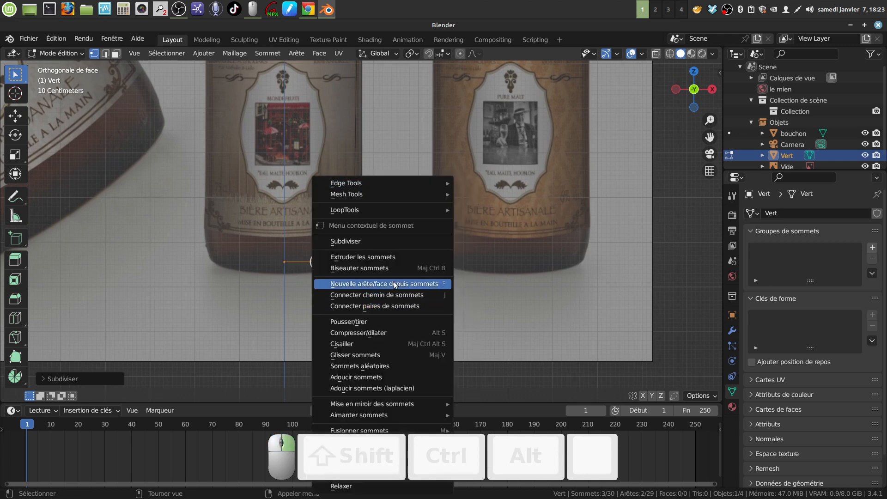
click(376, 242)
Step: Raise the three innermost vertices of the bottle's bottom edge, from the centre axis outward, to form a recessed base
shift+middle_drag(351, 294, 382, 285)
scroll(356, 315, up, 2)
click(269, 261)
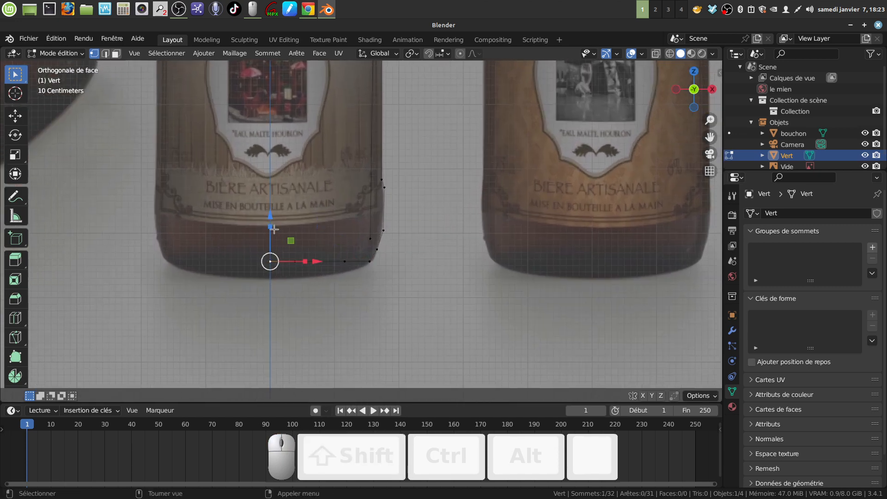
key(g)
click(297, 260)
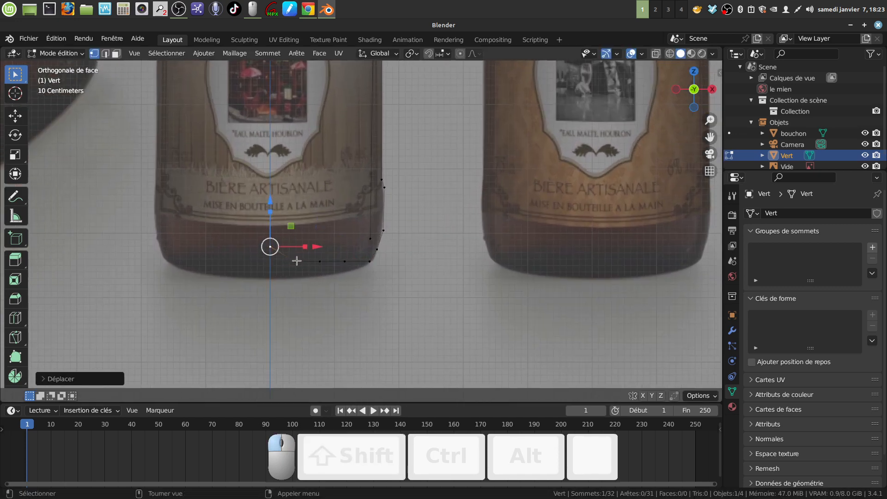
drag(297, 213, 325, 210)
click(320, 261)
click(271, 246)
drag(271, 206, 271, 208)
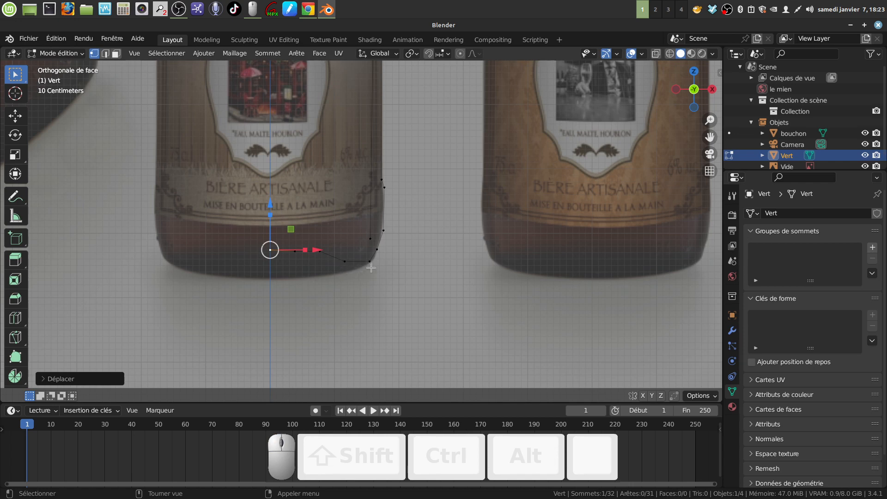
Step: Move the inner wall's lowest vertex slightly up and outward, closer to the outer profile
click(370, 238)
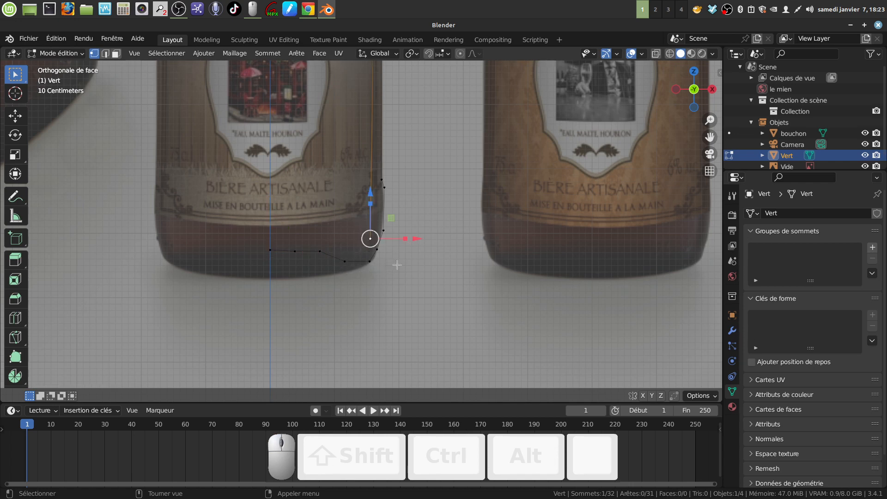
drag(372, 193, 372, 181)
drag(411, 227, 417, 222)
drag(377, 177, 377, 183)
Step: Extrude five vertices from the inner wall's lowest vertex around the base corner and over the recessed bottom towards the centre
key(e)
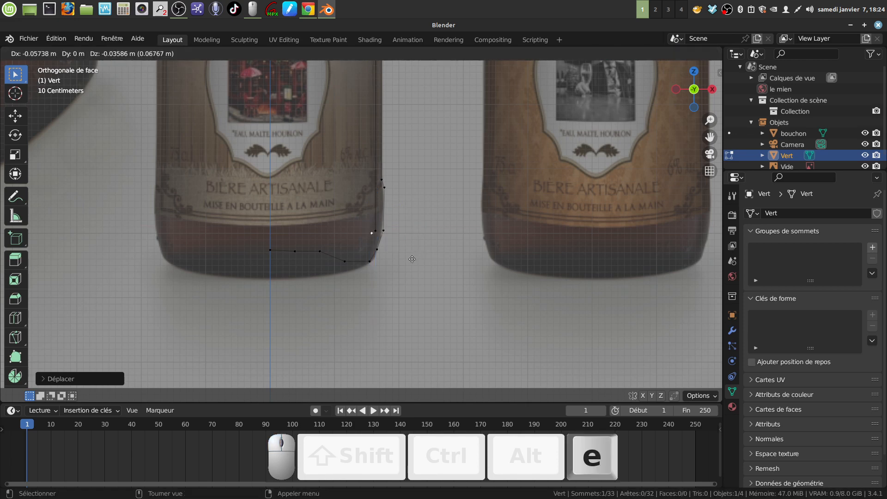
click(414, 272)
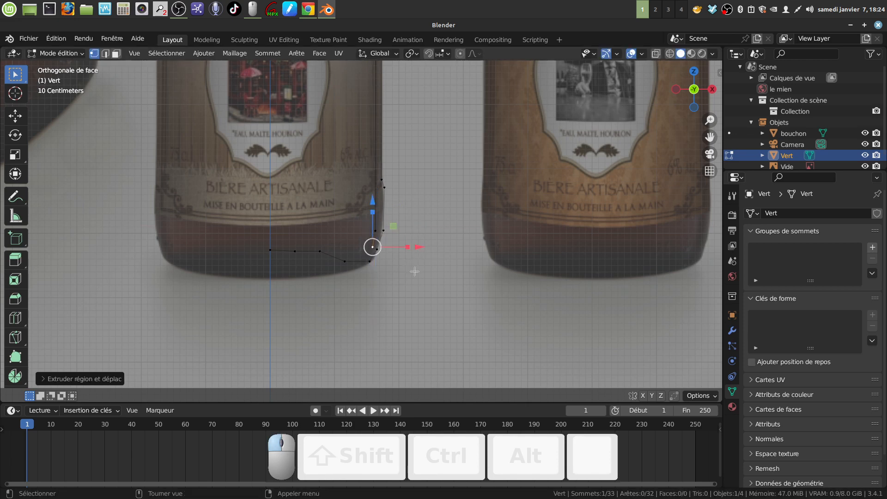
key(e)
click(399, 276)
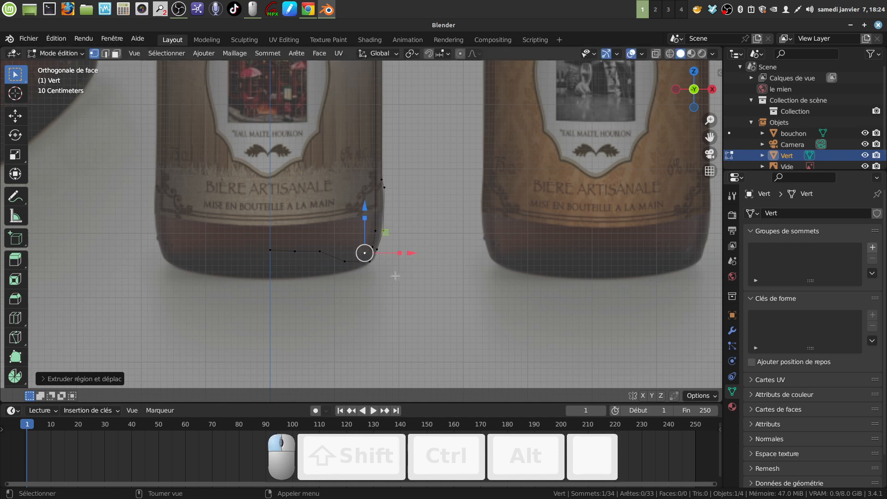
key(e)
click(375, 274)
key(e)
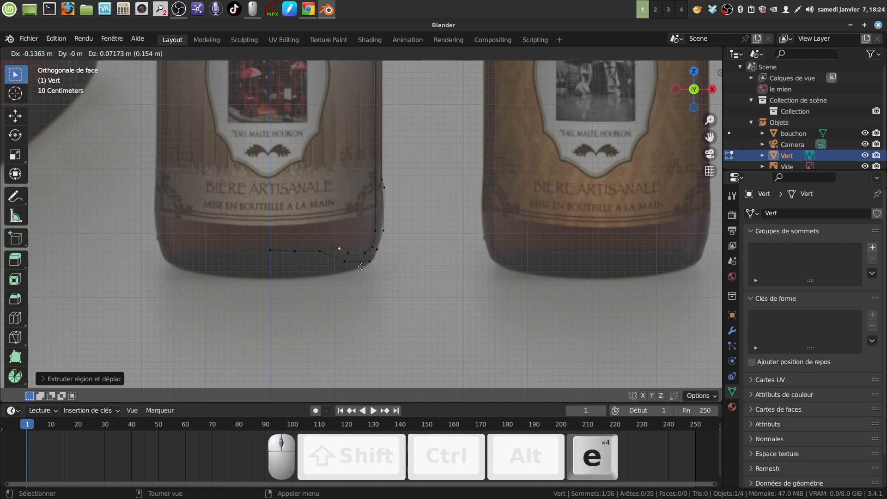
click(349, 265)
key(e)
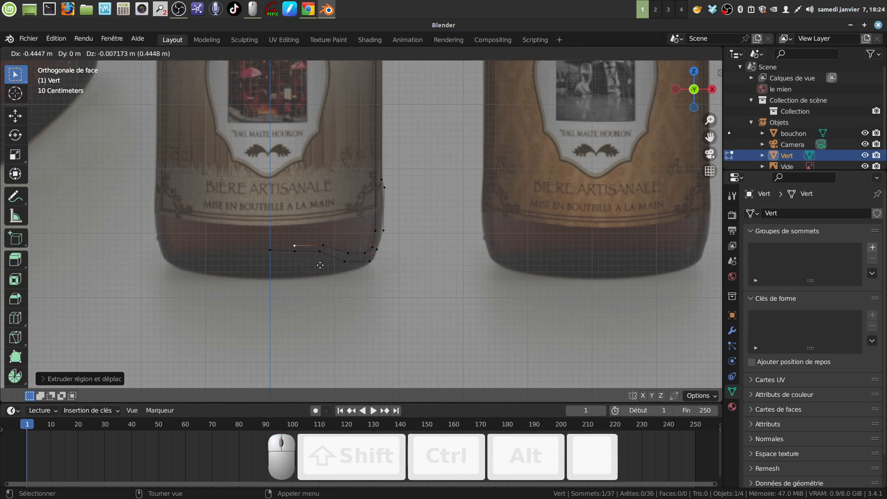
click(318, 263)
Step: Turn on absolute grid snapping and snap the inner floor's last vertex onto the bottle's centre axis
scroll(372, 313, up, 2)
shift+middle_drag(375, 309, 456, 293)
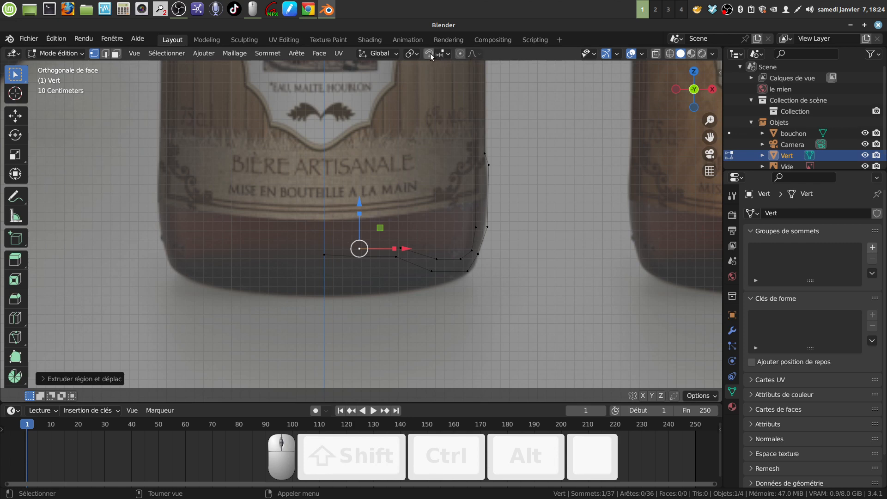
click(447, 52)
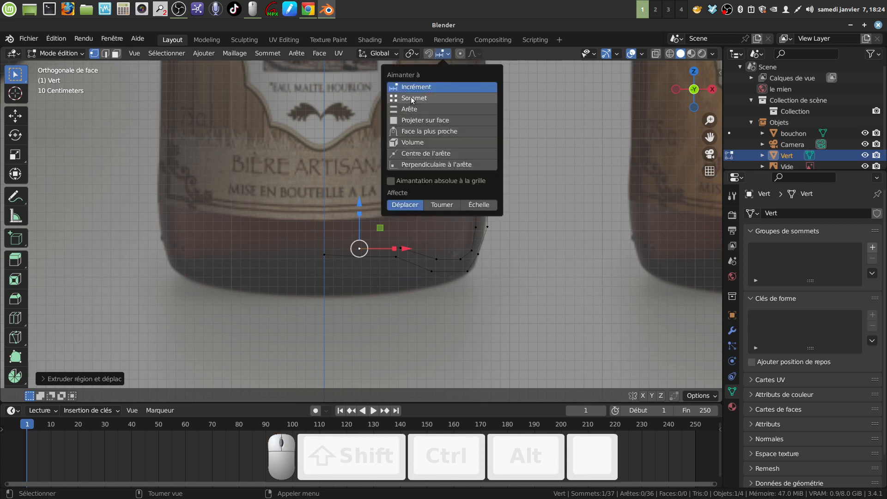
click(391, 181)
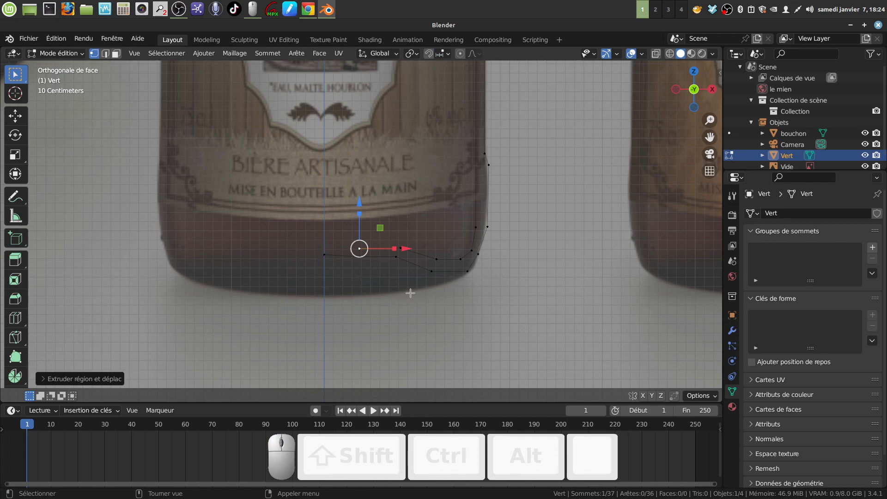
key(g)
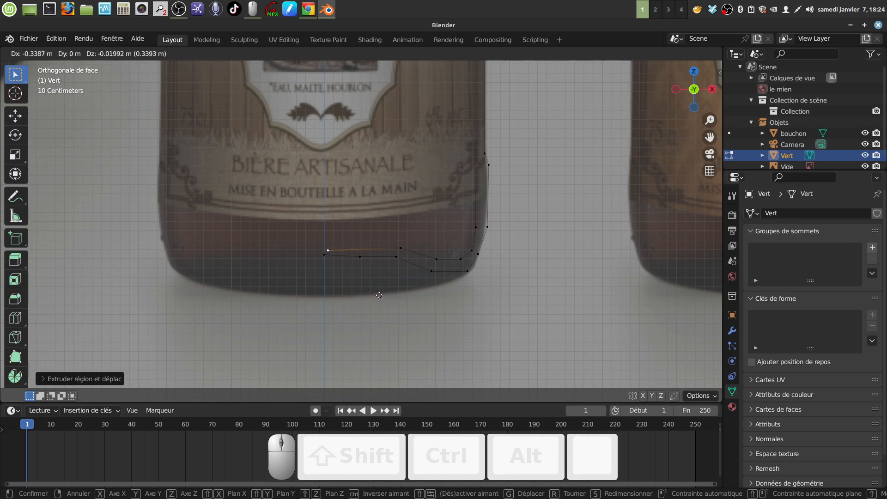
key(ctrl)
click(377, 295)
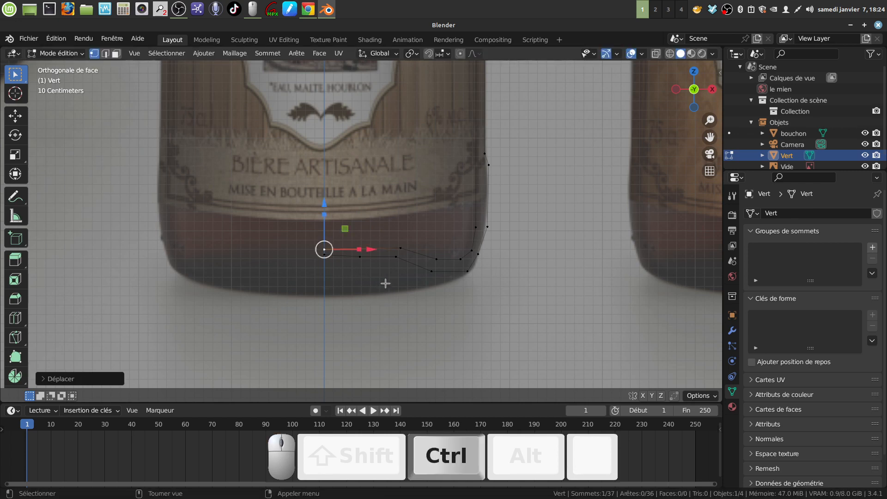
Step: Lower the inner floor's vertices between the recess and the base corner, moving the corner one outward to follow the outer base
scroll(388, 306, up, 2)
shift+middle_drag(384, 287, 382, 275)
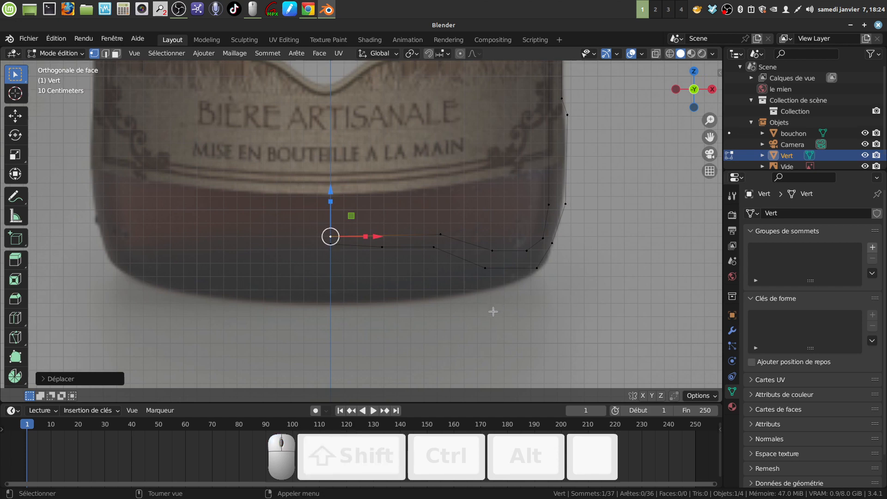
key(a)
click(331, 245)
drag(331, 200, 329, 200)
click(499, 251)
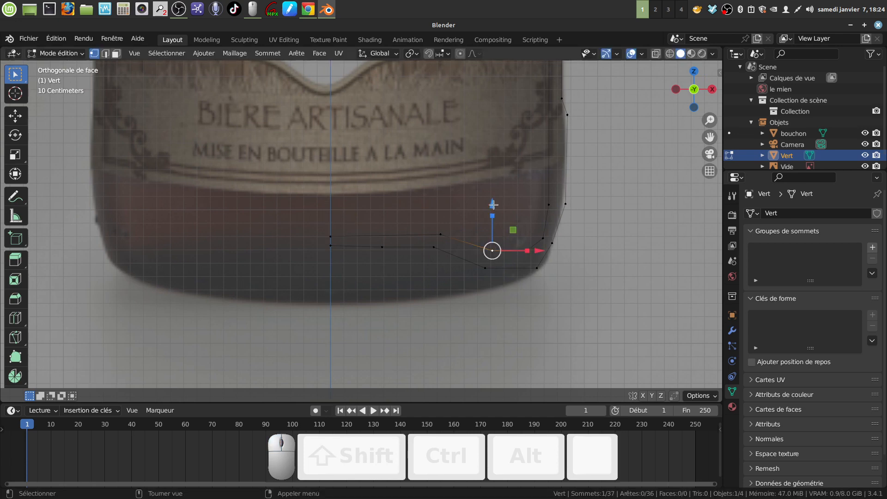
drag(494, 204, 492, 216)
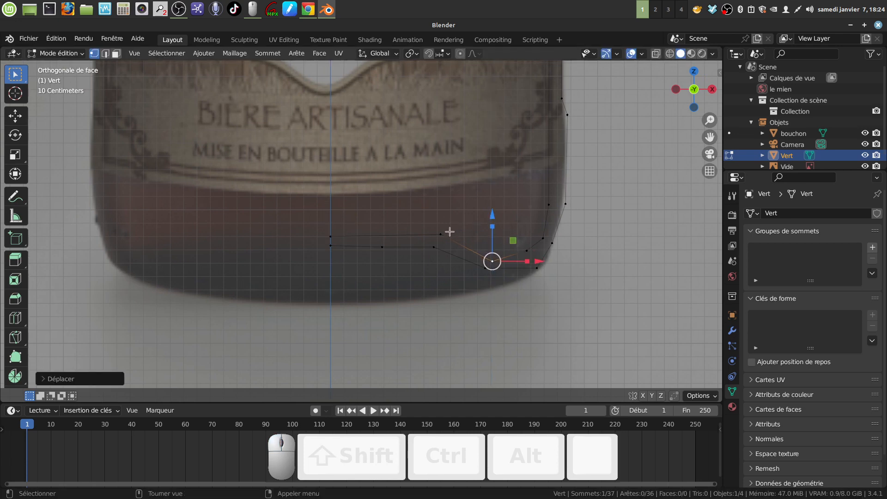
click(439, 235)
drag(438, 194, 438, 199)
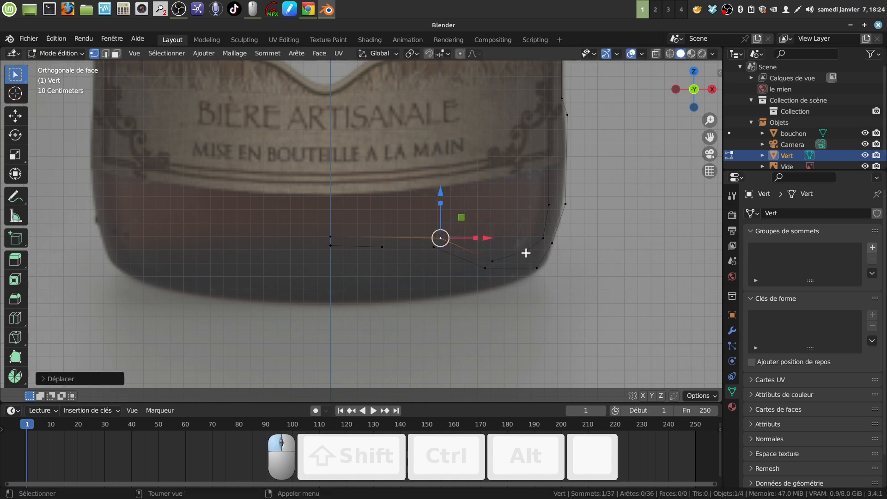
click(527, 252)
key(g)
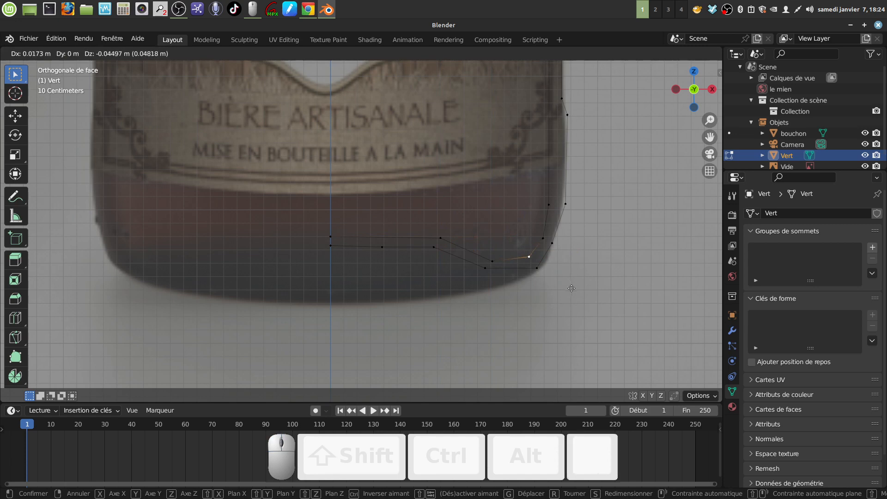
click(573, 289)
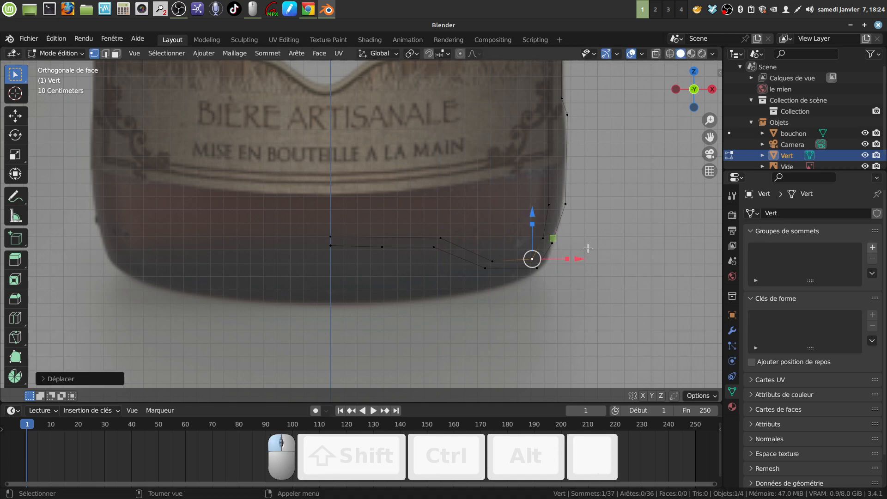
Step: Select the entire bottle profile and spin it 360° around the Z axis
scroll(584, 250, down, 8)
shift+middle_drag(526, 237, 497, 312)
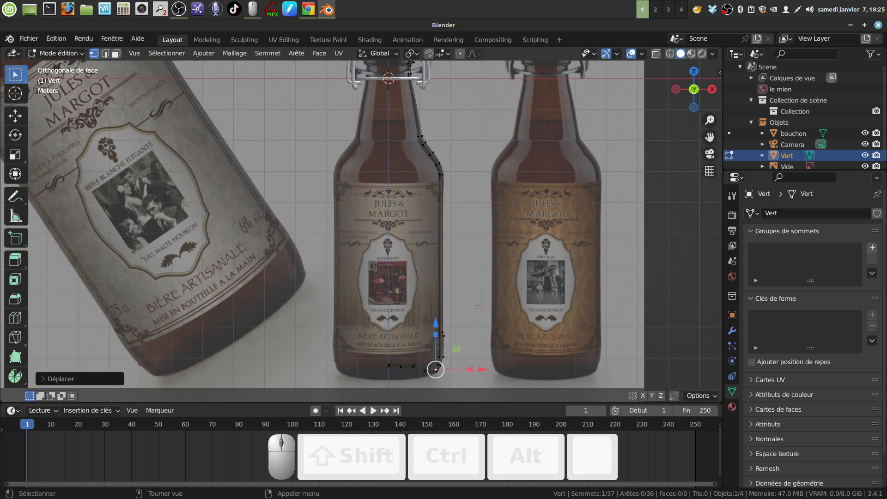
middle_drag(406, 179, 372, 274)
shift+middle_drag(372, 238, 367, 272)
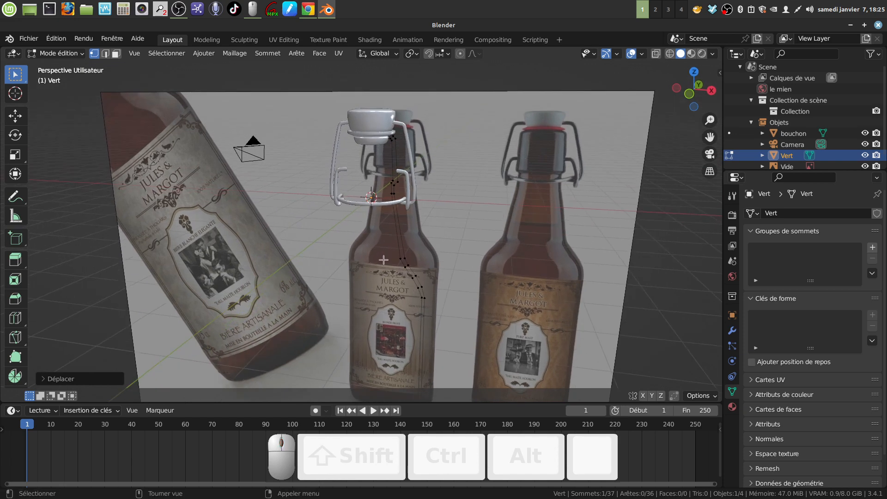
key(a)
scroll(429, 271, down, 4)
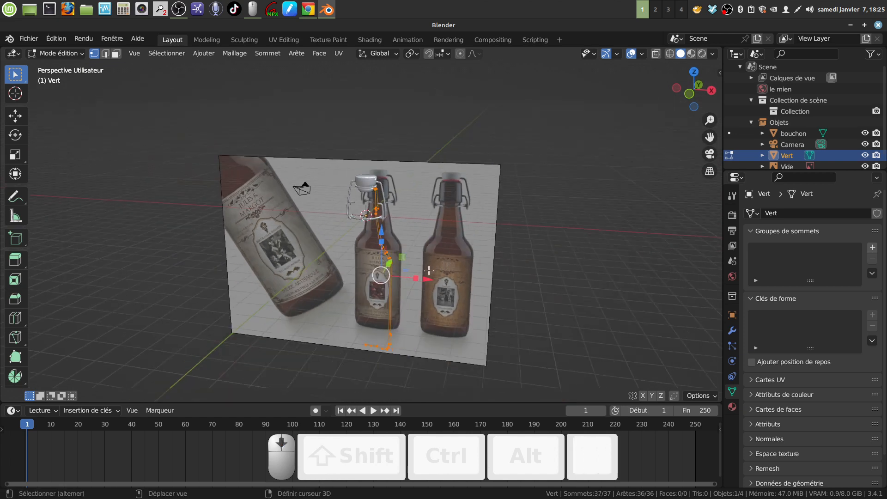
shift+middle_drag(429, 271, 454, 233)
scroll(455, 319, up, 3)
shift+middle_drag(462, 290, 447, 260)
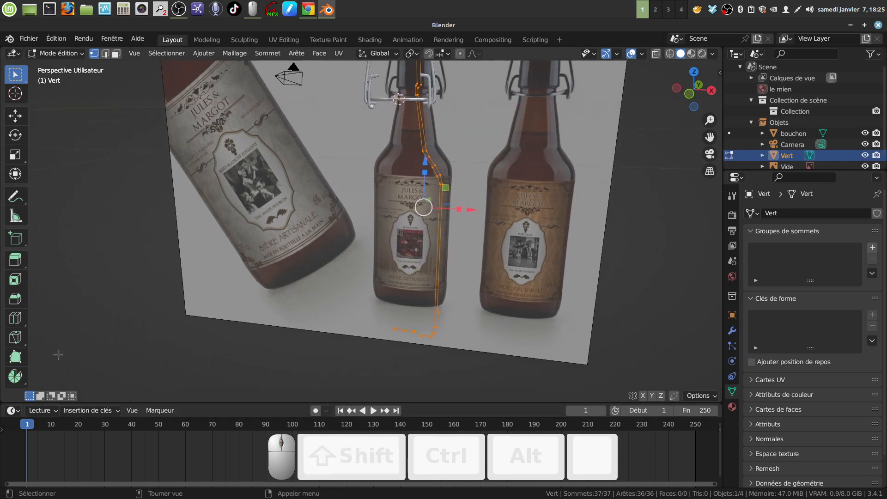
click(17, 379)
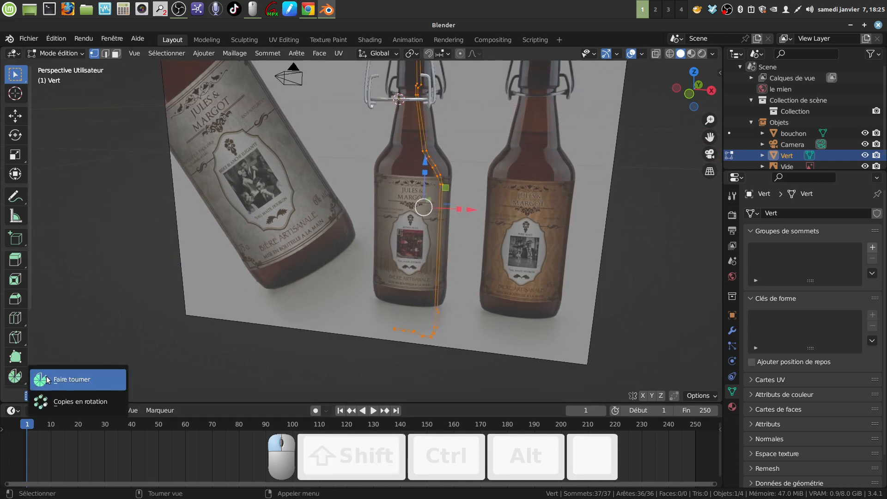
click(76, 379)
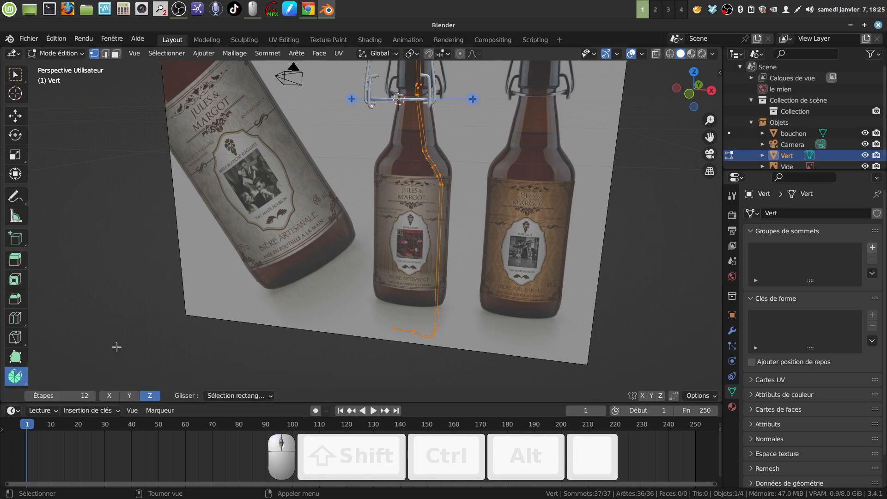
middle_drag(506, 152, 495, 92)
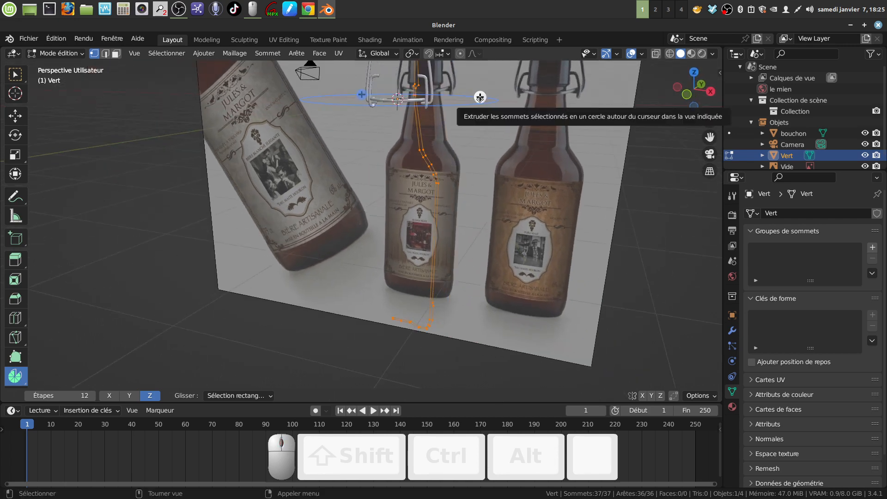
click(481, 97)
Step: Set the number of spin steps to 16
middle_drag(339, 304, 364, 280)
click(44, 379)
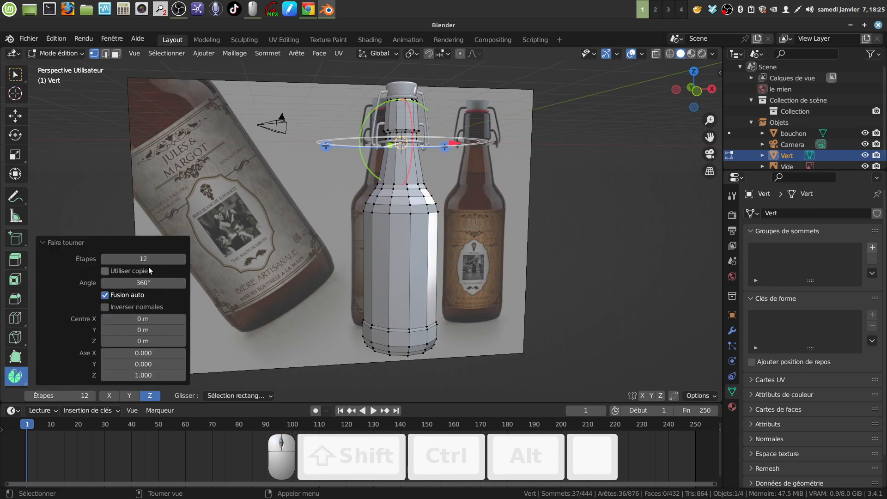
drag(118, 259, 138, 259)
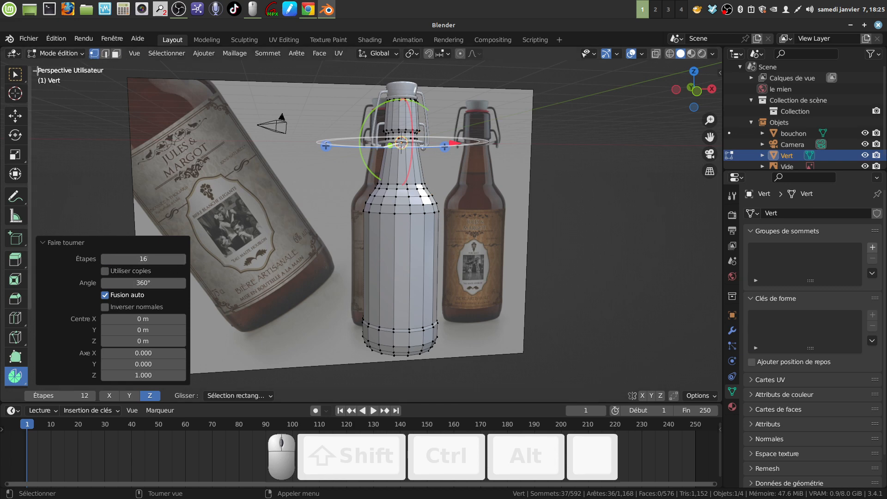
Step: Return to the selection tool and merge all of the bottle's vertices by distance at 0.0001 m
click(15, 74)
middle_drag(434, 185, 473, 201)
key(a)
middle_drag(460, 245, 325, 81)
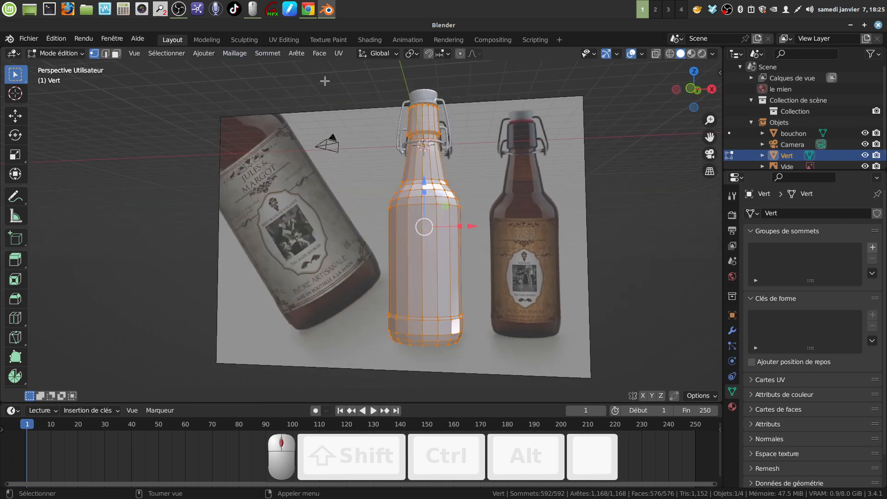
click(241, 53)
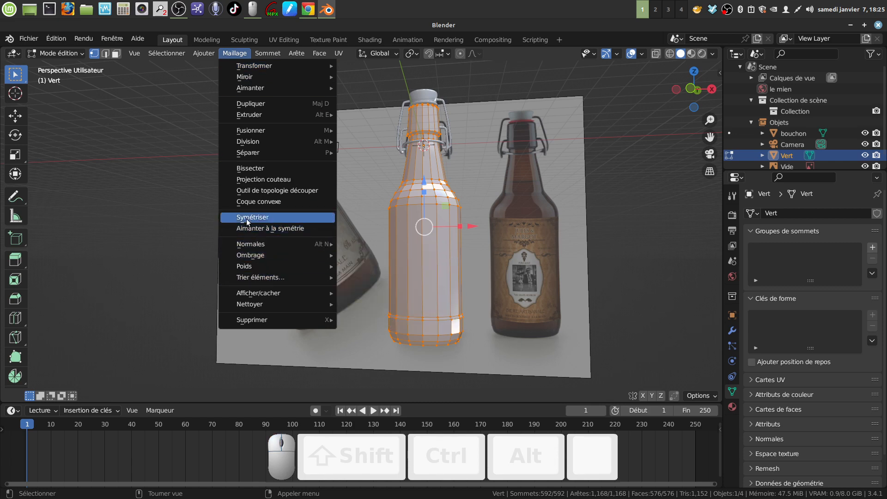
mouse_move(254, 304)
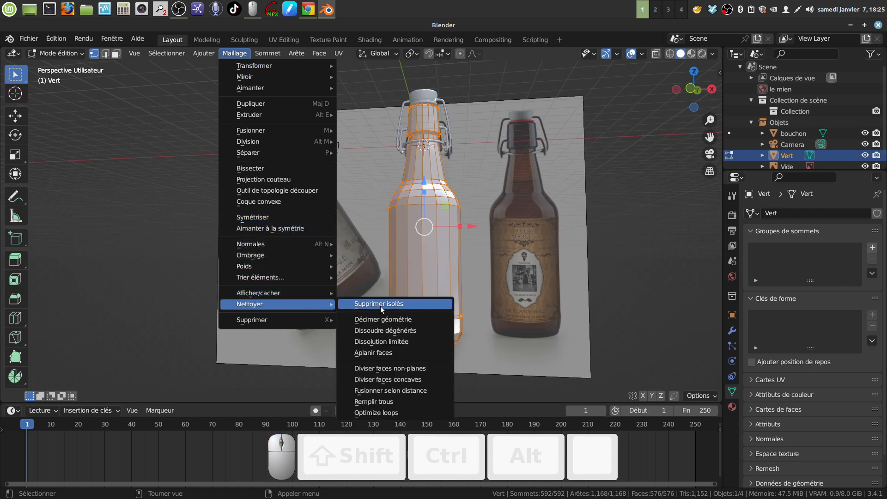
click(406, 389)
Step: Leave edit mode and isolate the bottle in local view
middle_drag(406, 390, 353, 309)
shift+middle_drag(412, 214, 427, 228)
scroll(423, 227, up, 4)
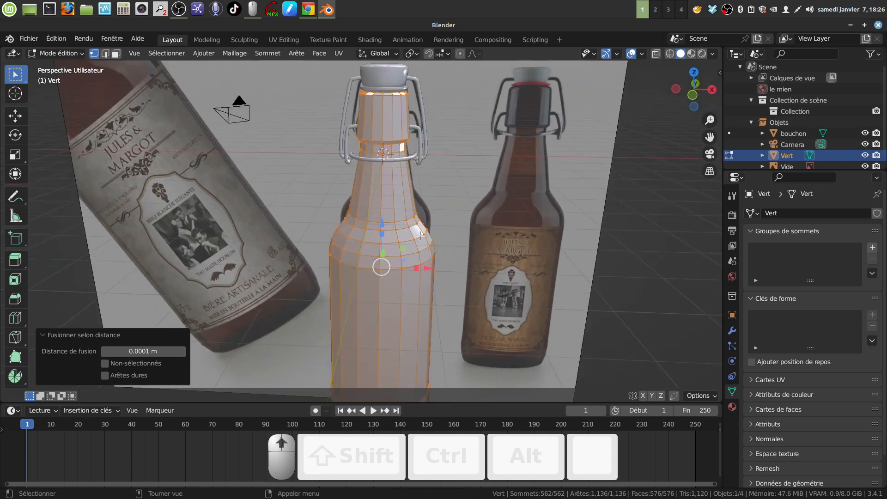
scroll(420, 226, down, 2)
key(Tab)
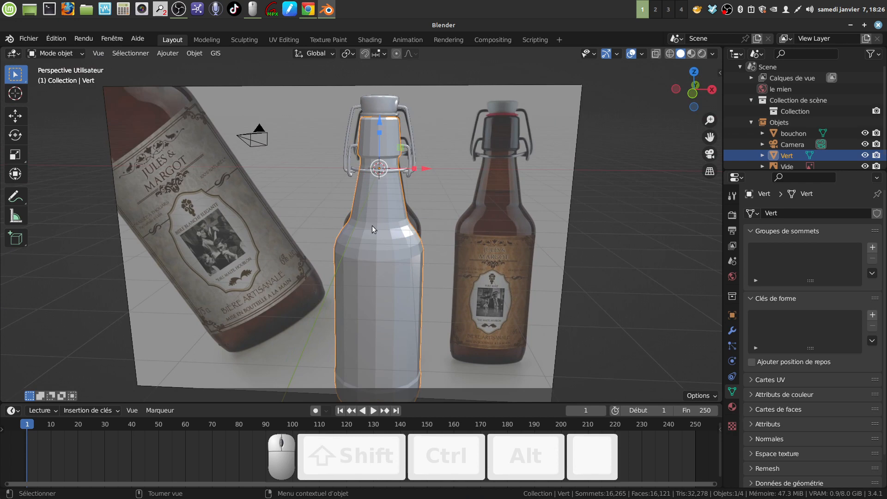
key(KP_Divide)
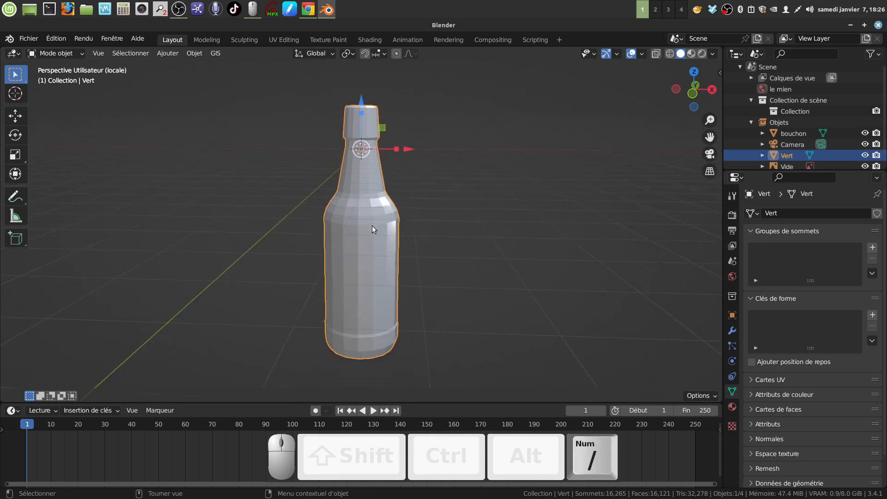
Step: Enlarge the inner ring of faces at the bottle's mouth by scaling it to about 1.089
scroll(373, 226, up, 1)
shift+middle_drag(375, 180, 378, 302)
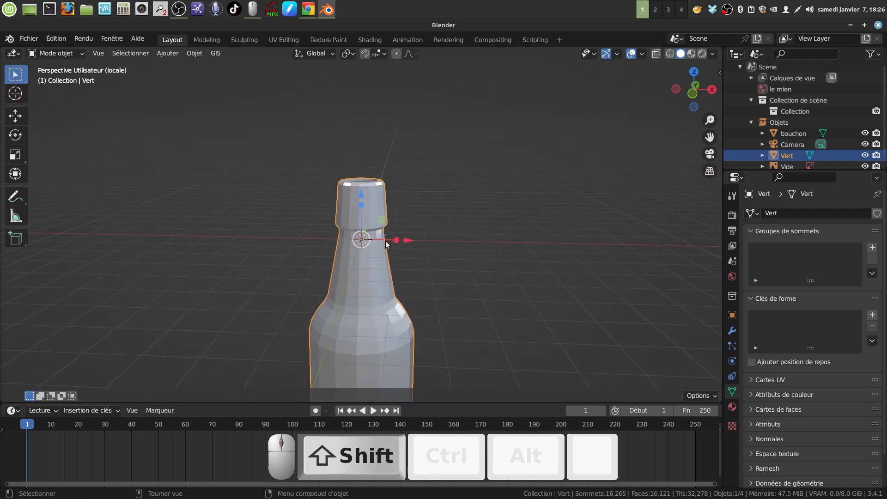
scroll(386, 241, up, 3)
middle_drag(385, 241, 367, 226)
shift+middle_drag(367, 226, 411, 297)
scroll(385, 288, up, 1)
key(Tab)
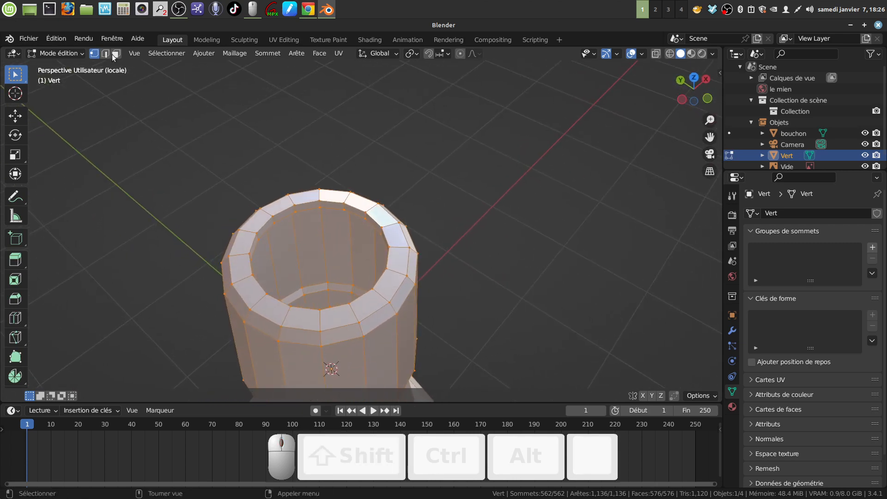
key(3)
scroll(338, 237, up, 1)
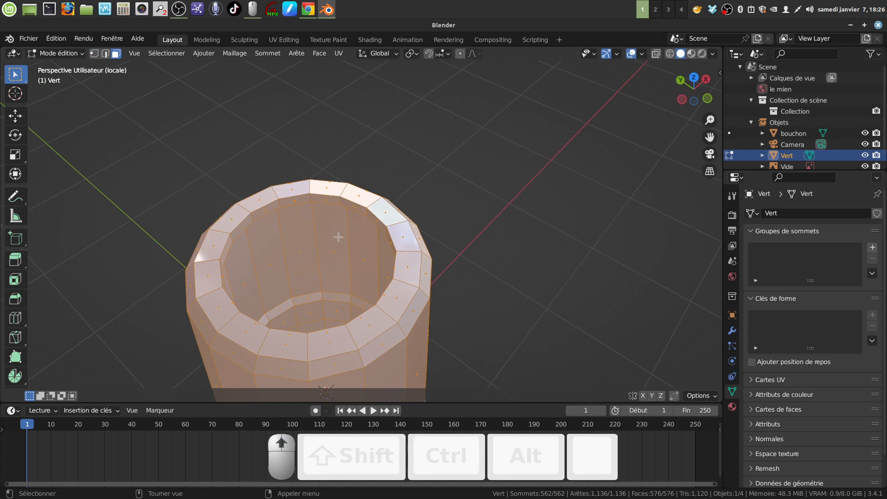
alt+click(310, 198)
middle_drag(337, 208, 306, 224)
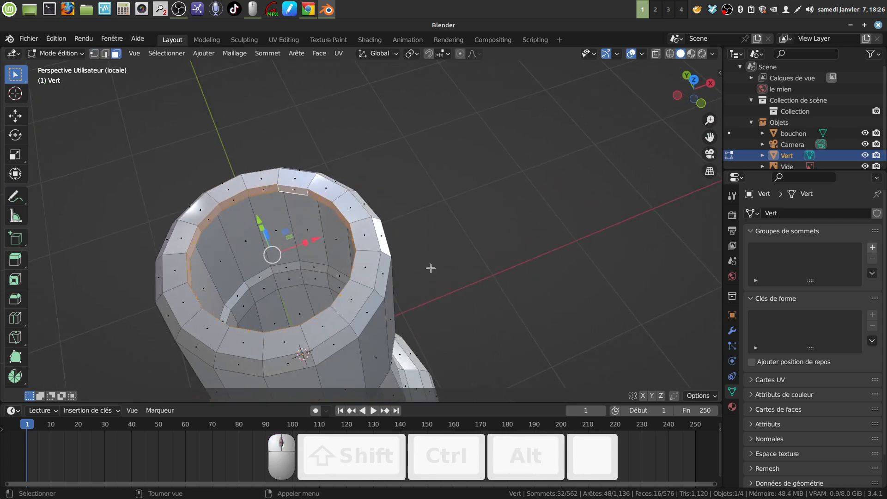
key(s)
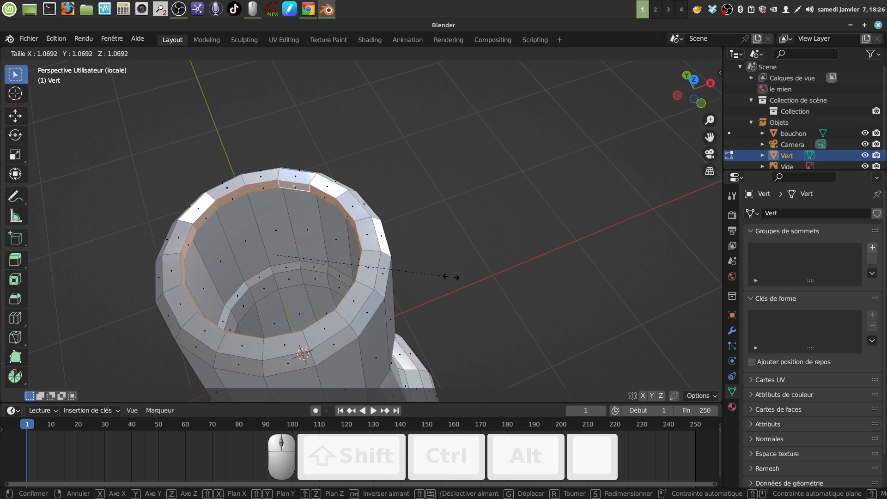
click(455, 279)
Step: Leave edit mode and examine the neck collar and the bottle's overall shape
middle_drag(410, 260, 413, 208)
shift+middle_drag(413, 208, 398, 185)
scroll(390, 276, down, 2)
shift+middle_drag(390, 277, 387, 259)
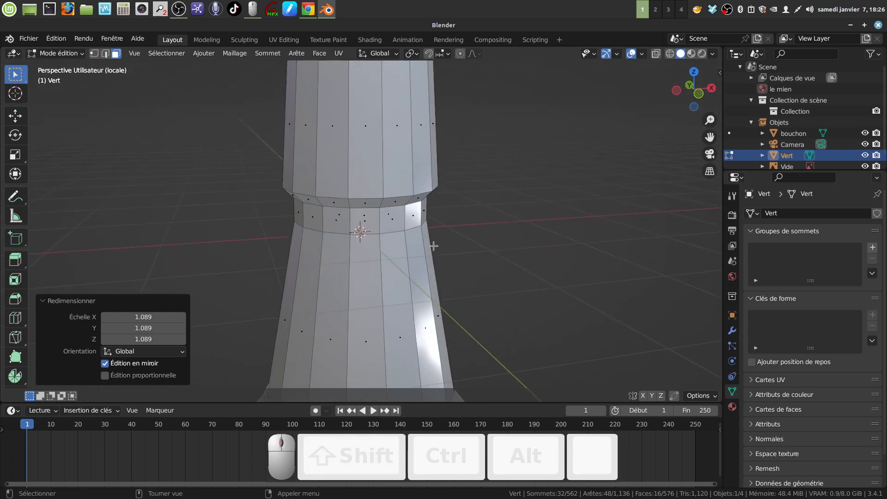
key(Tab)
scroll(388, 258, down, 1)
scroll(387, 258, down, 1)
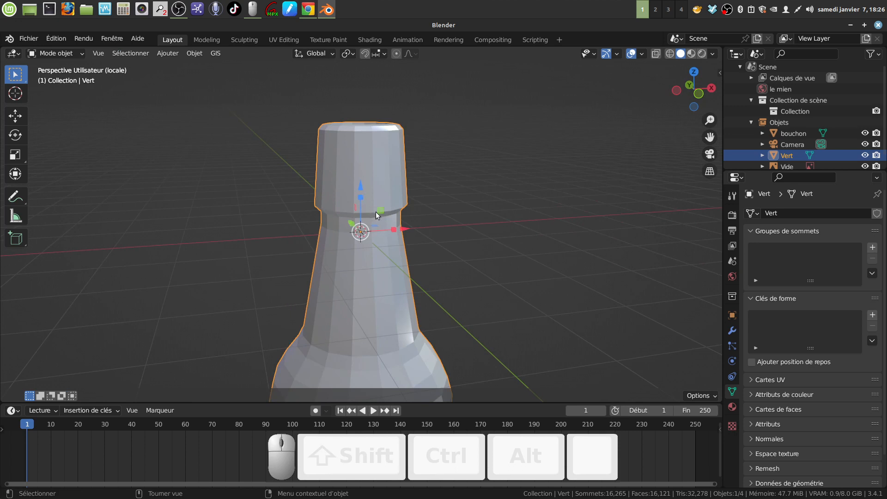
key(Tab)
scroll(378, 214, up, 3)
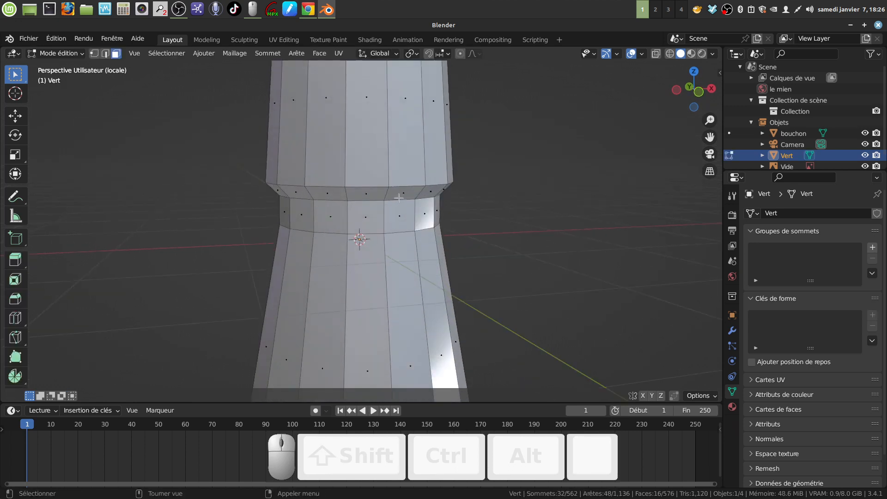
scroll(416, 226, down, 4)
key(Tab)
scroll(419, 266, down, 5)
shift+middle_drag(419, 262, 410, 210)
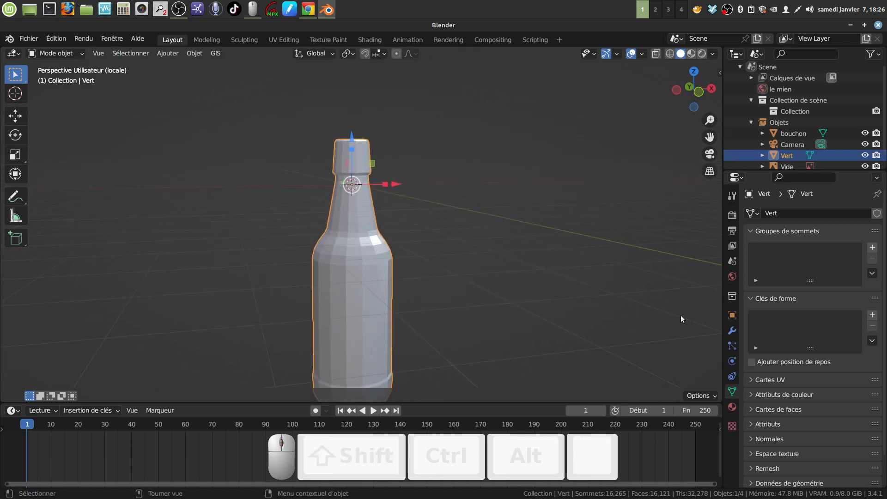
Step: Shade the bottle smooth and add a Subdivision Surface modifier with 2 viewport levels
right_click(376, 286)
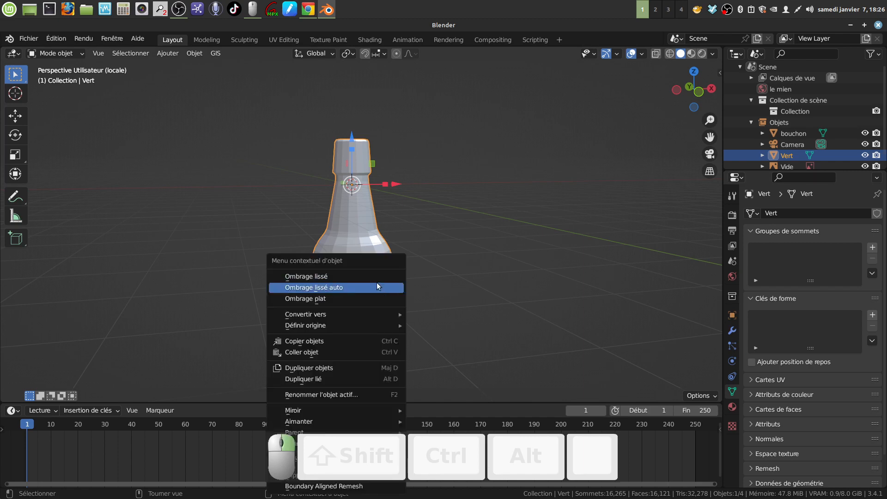
click(352, 276)
click(732, 330)
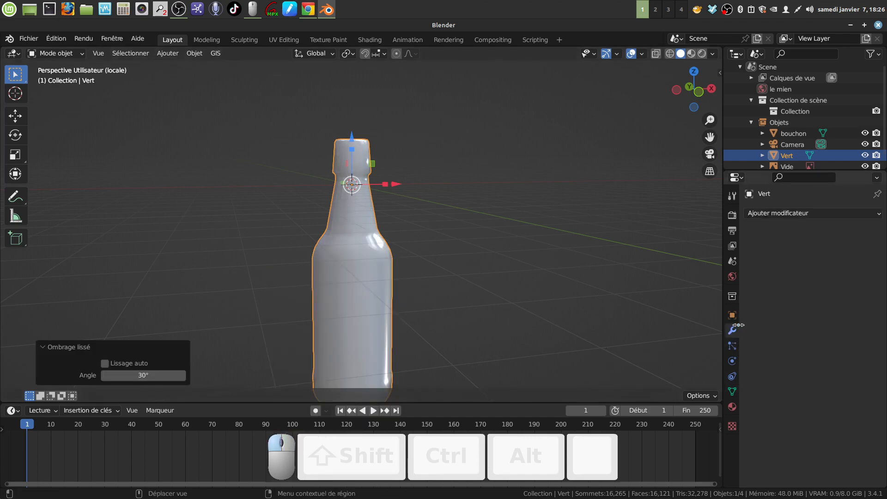
click(778, 213)
click(536, 357)
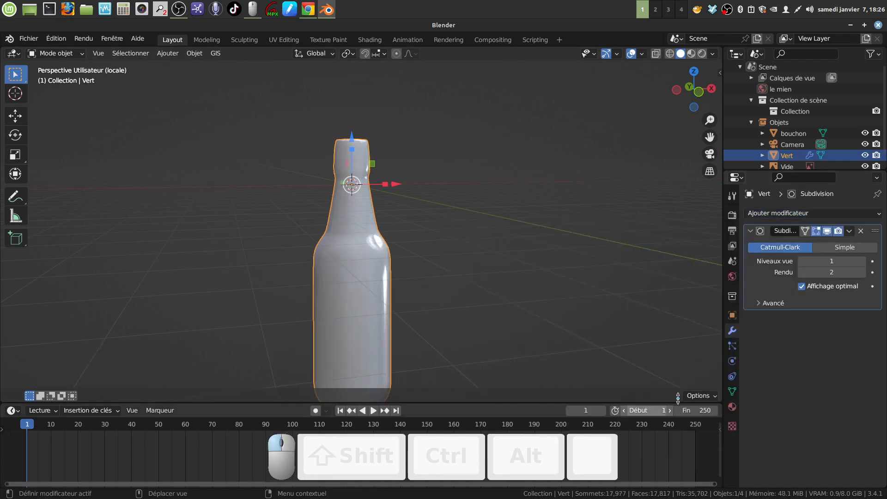
click(861, 261)
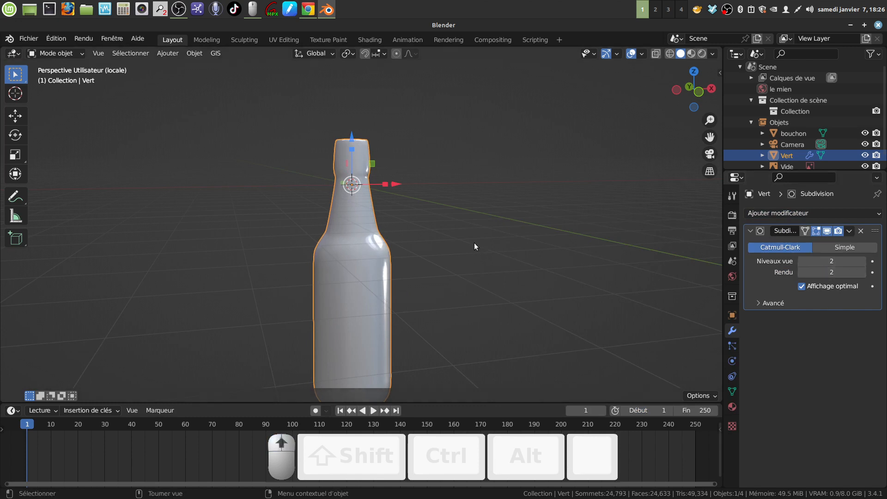
Step: Examine the subdivided bottle from its base up to the mouth
scroll(474, 243, up, 3)
shift+middle_drag(457, 281, 426, 166)
key(Tab)
scroll(436, 104, down, 3)
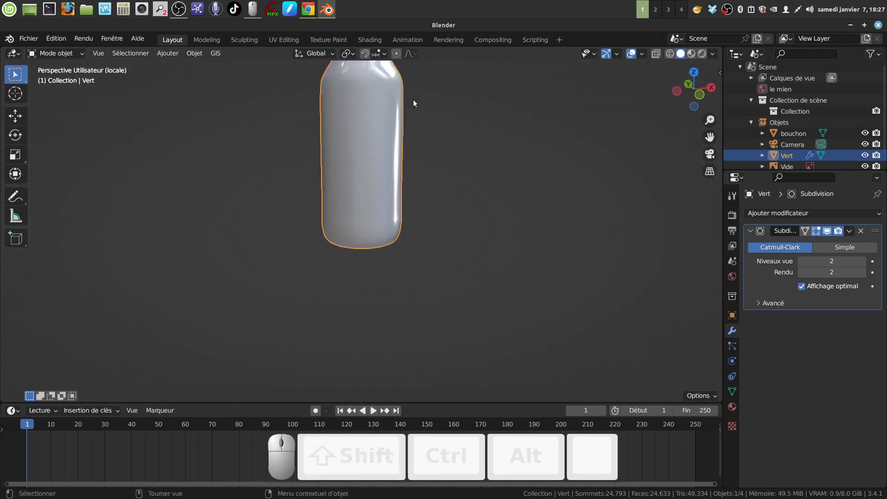
shift+middle_drag(413, 103, 413, 278)
scroll(414, 291, up, 2)
shift+middle_drag(412, 234, 408, 306)
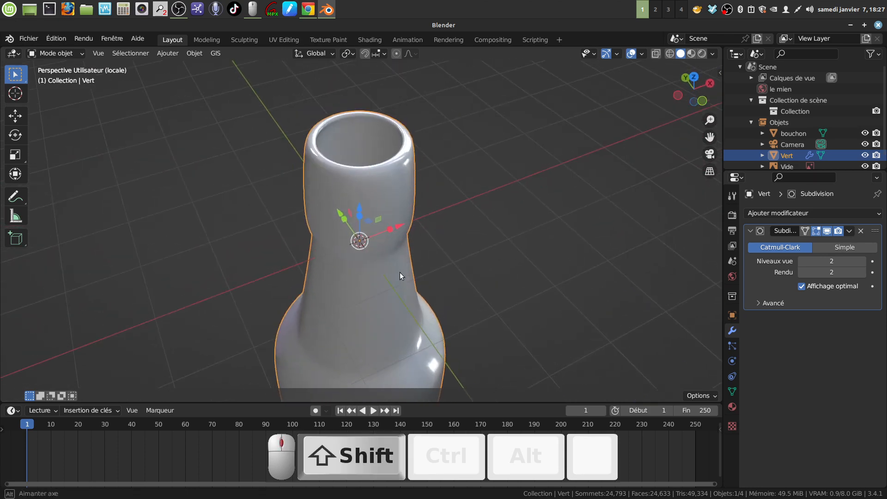
Step: Hide the subdivision in the viewport and bevel the two edge loops under the neck collar by about 0.0525 m with 2 segments
key(Tab)
middle_drag(400, 273, 400, 258)
shift+middle_drag(400, 257, 401, 204)
scroll(399, 239, up, 2)
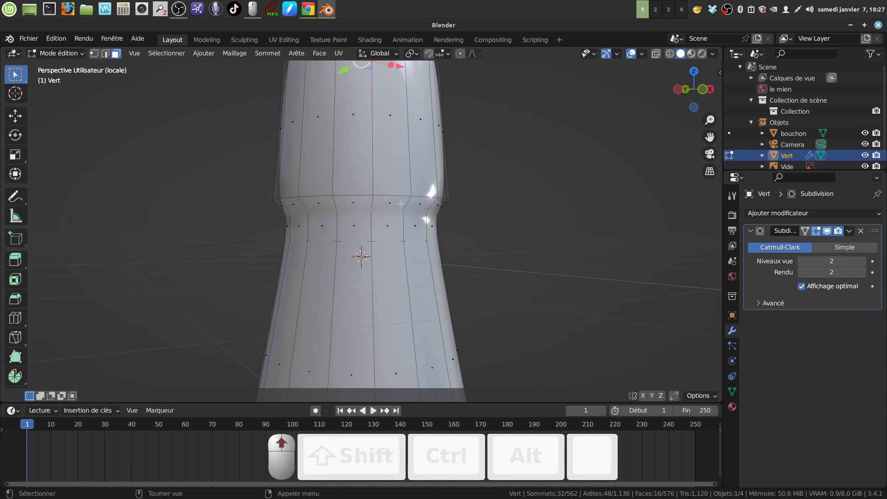
click(827, 231)
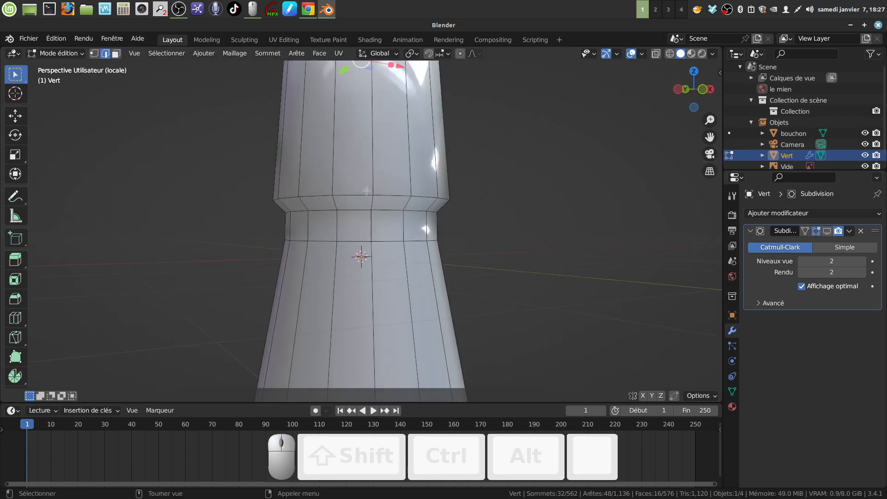
alt+click(322, 208)
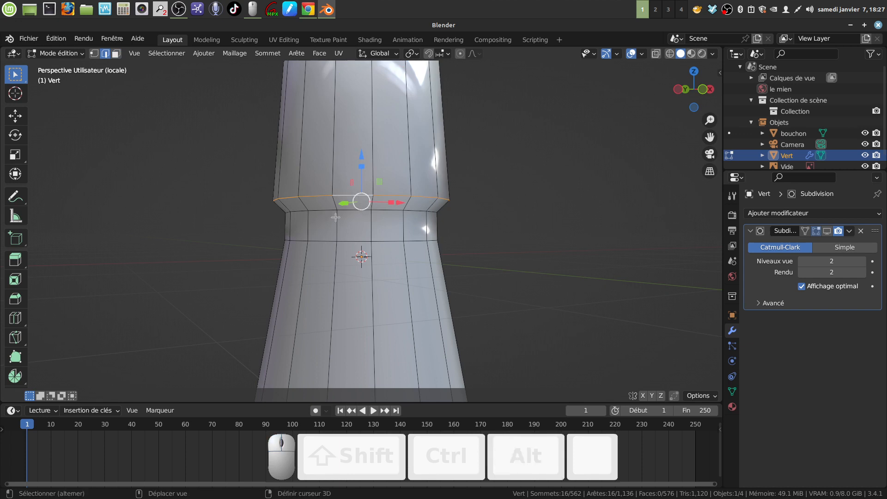
middle_drag(428, 238, 444, 239)
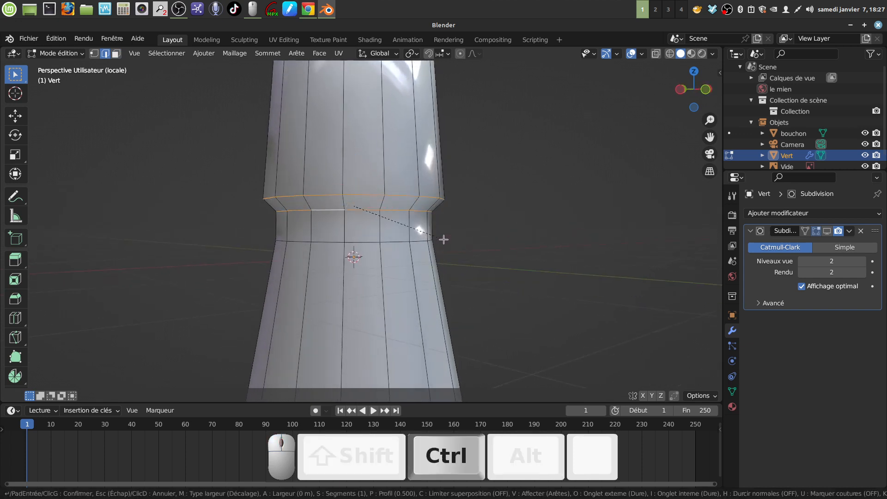
key(ctrl+b)
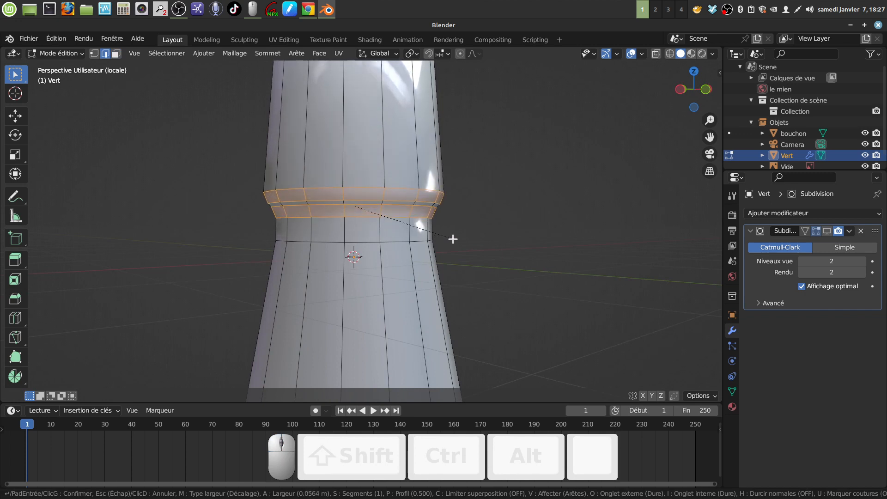
scroll(453, 239, up, 1)
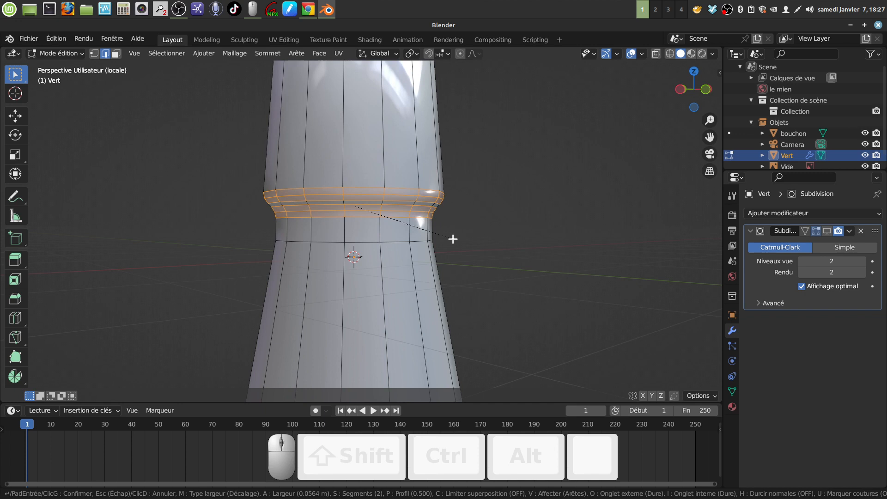
click(453, 239)
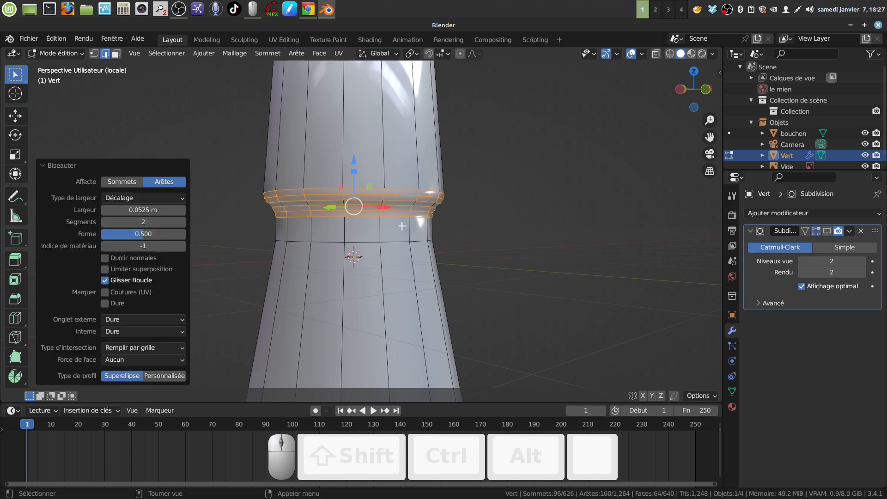
Step: Show the subdivision in the viewport again and leave edit mode
scroll(402, 226, down, 3)
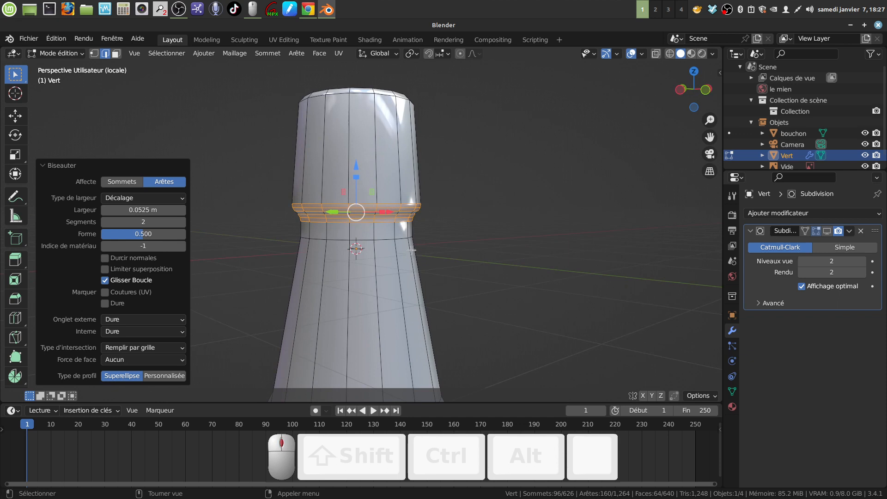
click(828, 231)
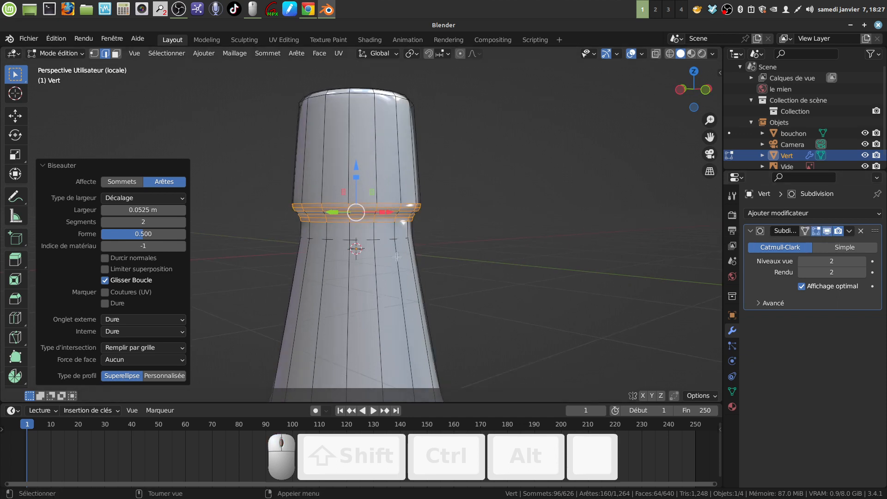
key(Tab)
Step: Examine the smoothed rim around the bottle's mouth up close, in and out of edit mode
mouse_move(384, 259)
middle_down()
mouse_move(403, 237)
mouse_move(390, 262)
mouse_move(383, 250)
middle_up()
shift+middle_drag(376, 216, 367, 331)
scroll(368, 282, up, 2)
middle_drag(368, 282, 360, 305)
shift+middle_drag(361, 305, 372, 264)
key(Tab)
scroll(374, 300, up, 2)
key(Tab)
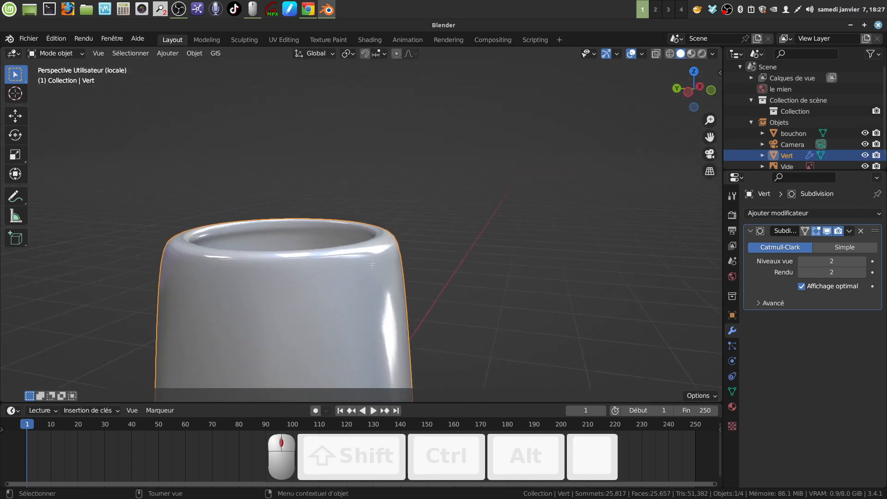
Step: Bevel the outer edge loop just below the bottle's rim by about 0.029 m with 2 segments, and leave edit mode
key(Tab)
alt+click(362, 265)
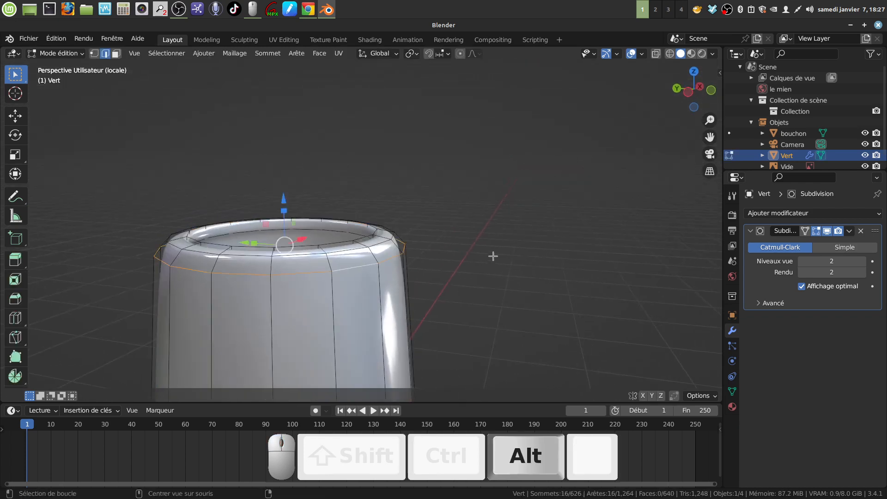
key(ctrl+b)
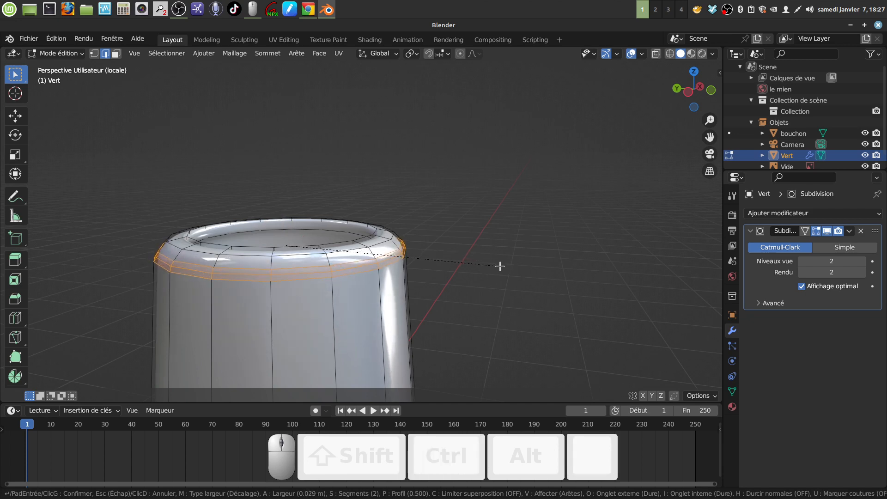
click(502, 266)
middle_drag(441, 266, 375, 261)
key(Tab)
Step: Leave local view to bring back the stopper and the rest of the scene
scroll(410, 291, down, 6)
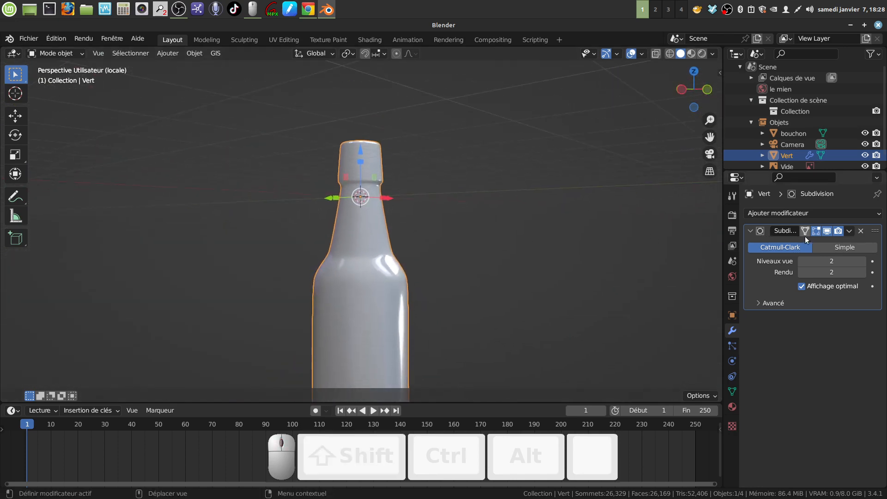
scroll(359, 310, down, 4)
shift+middle_drag(360, 309, 387, 271)
scroll(386, 273, up, 1)
scroll(386, 272, up, 2)
key(KP_Divide)
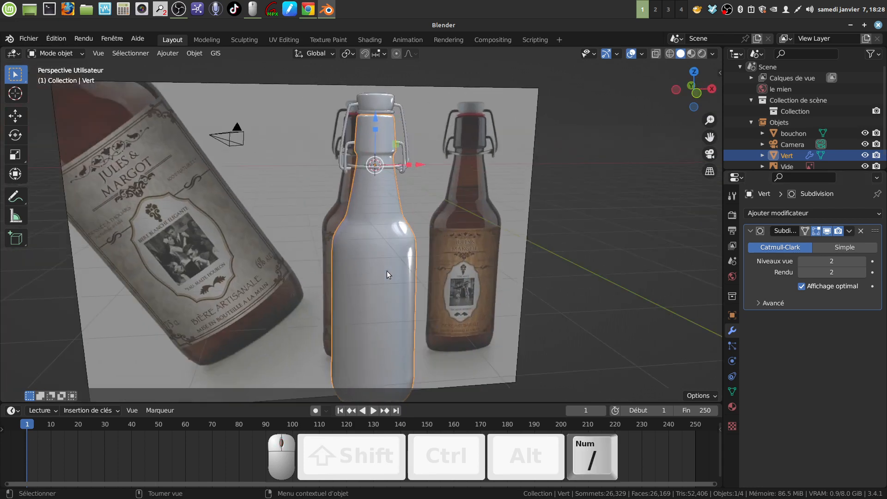
Step: Delete the bottle reference image from the scene
shift+middle_drag(367, 237, 335, 243)
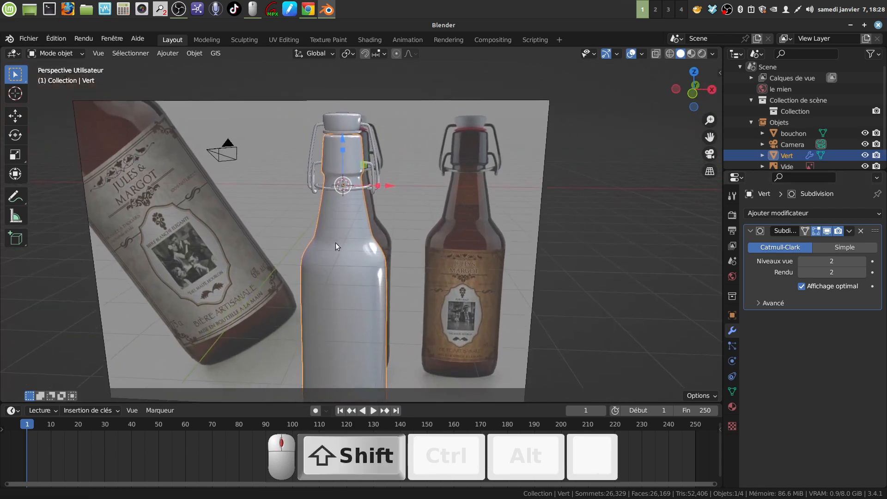
click(517, 210)
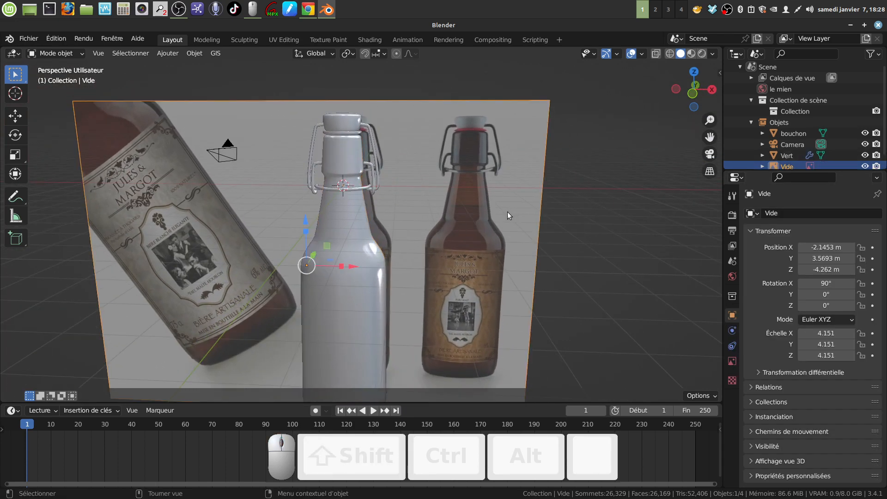
key(x)
click(506, 213)
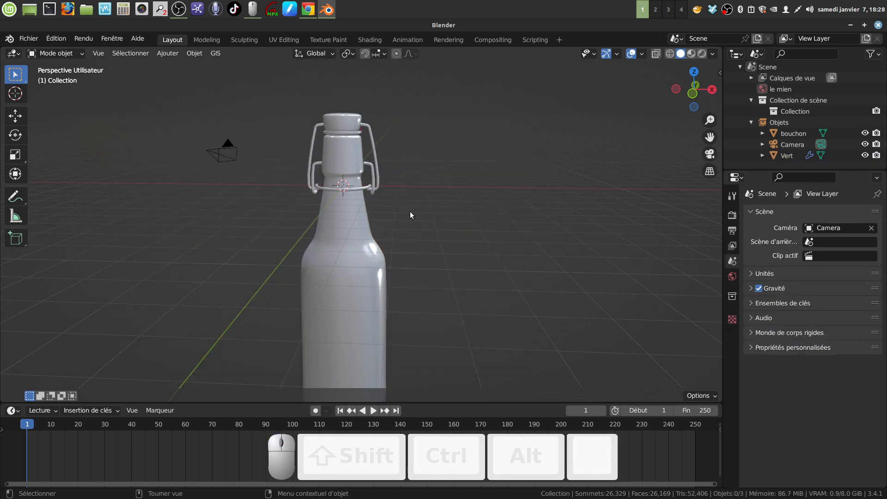
Step: Scale the stopper to about 0.98 of its size and raise it about 0.036 m along Z
scroll(411, 212, up, 3)
shift+middle_drag(410, 216, 402, 289)
middle_drag(390, 254, 329, 267)
scroll(397, 268, up, 3)
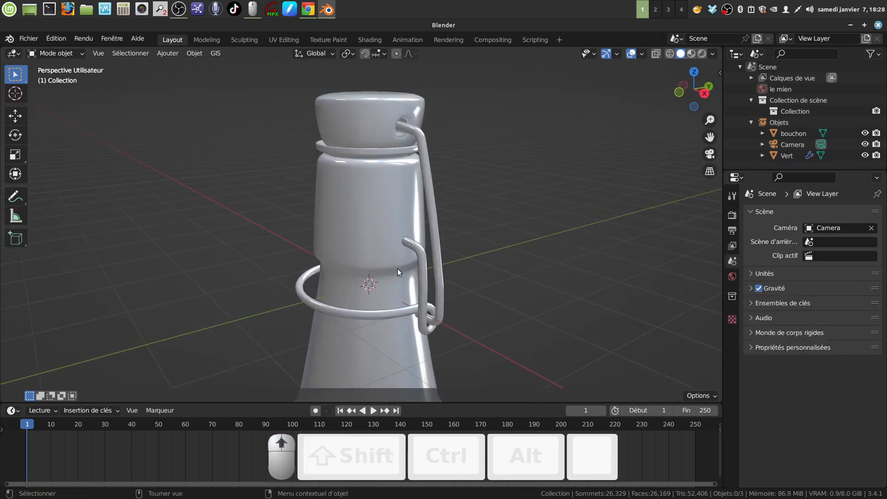
middle_drag(397, 268, 413, 238)
click(425, 244)
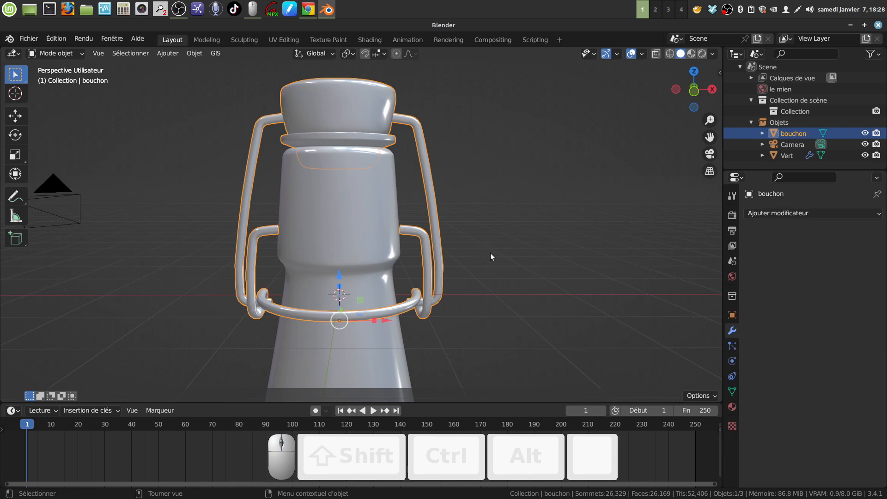
key(s)
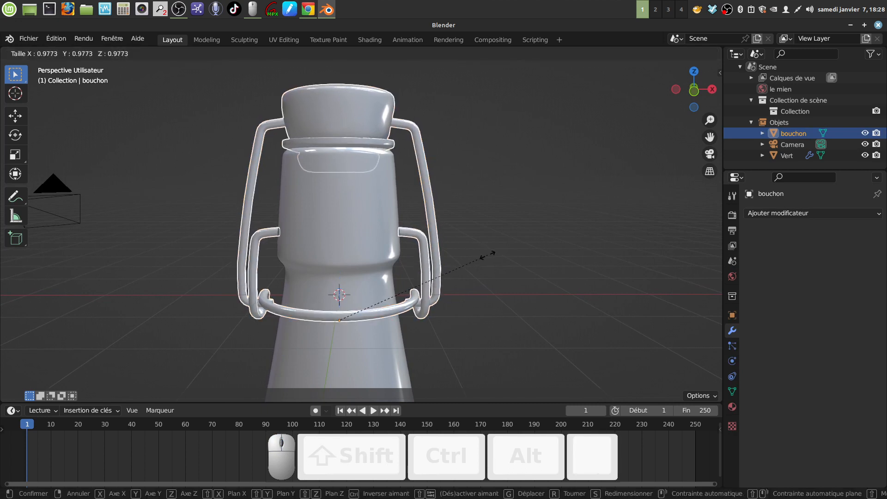
click(485, 256)
drag(336, 283, 341, 273)
middle_drag(341, 273, 397, 261)
scroll(401, 266, down, 3)
scroll(398, 280, down, 2)
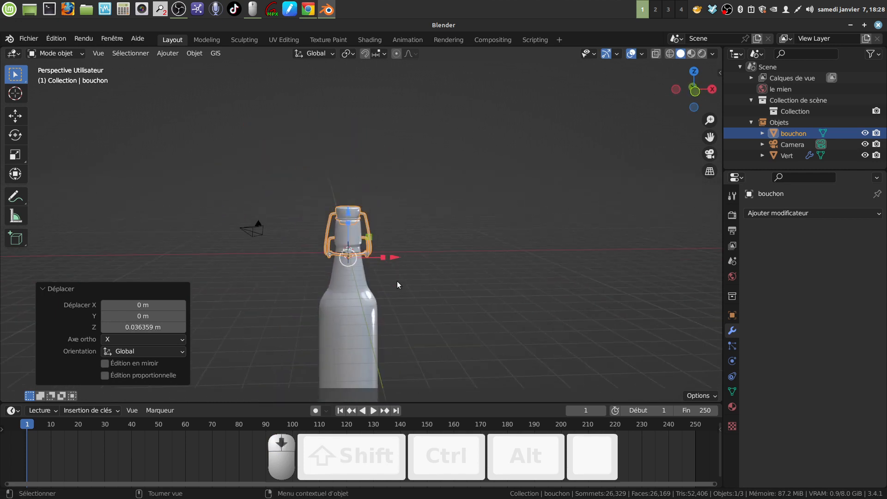
Step: Scale the stopper by another 0.982, raise it slightly along Z, and deselect it
scroll(390, 291, up, 6)
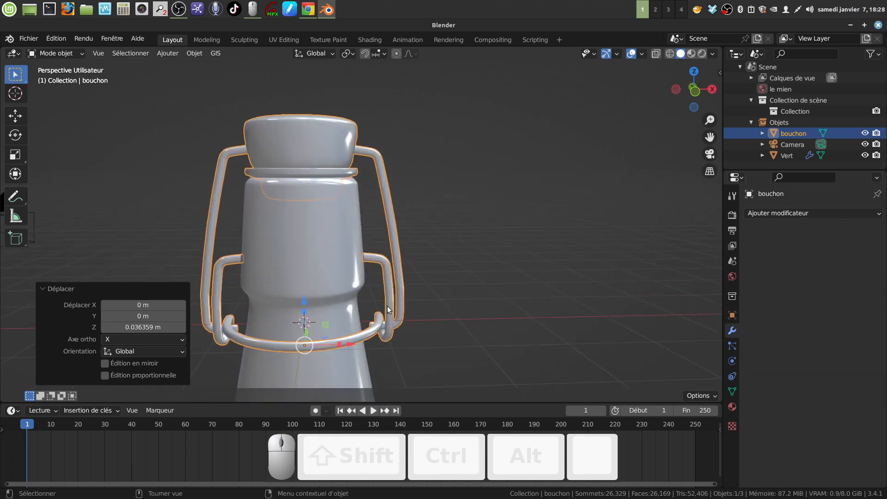
key(s)
click(313, 291)
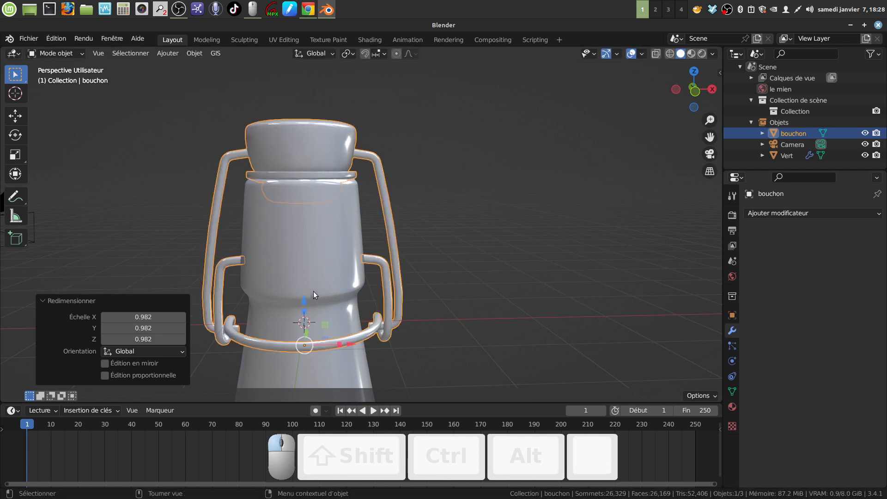
drag(304, 303, 307, 299)
click(434, 279)
Step: Select the bottle's whole mesh in edit mode and turn off its Subdivision modifier's viewport display
middle_drag(406, 277, 382, 245)
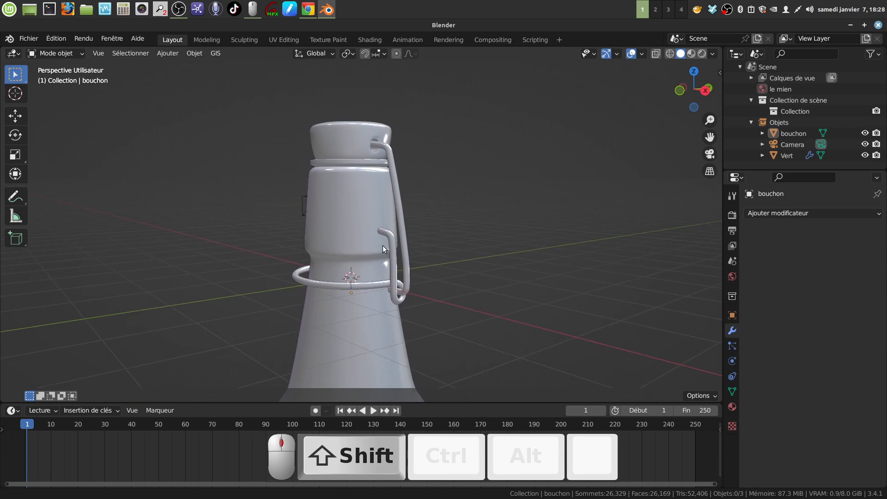
scroll(383, 245, up, 3)
key(Tab)
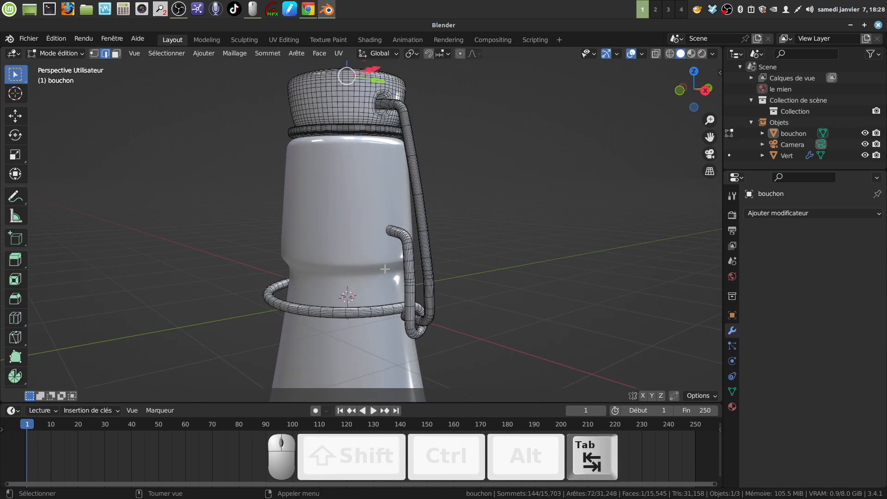
key(Tab)
scroll(381, 262, up, 2)
click(381, 261)
key(Tab)
middle_drag(381, 261, 423, 254)
key(a)
key(a)
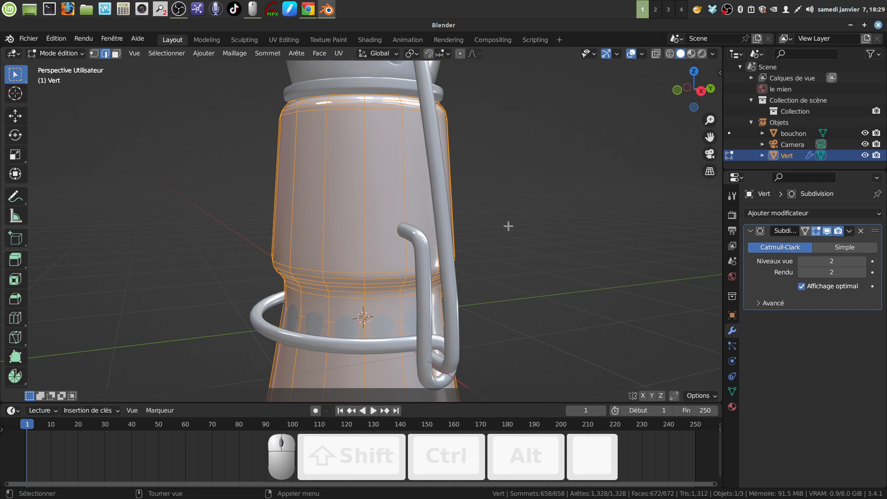
click(828, 231)
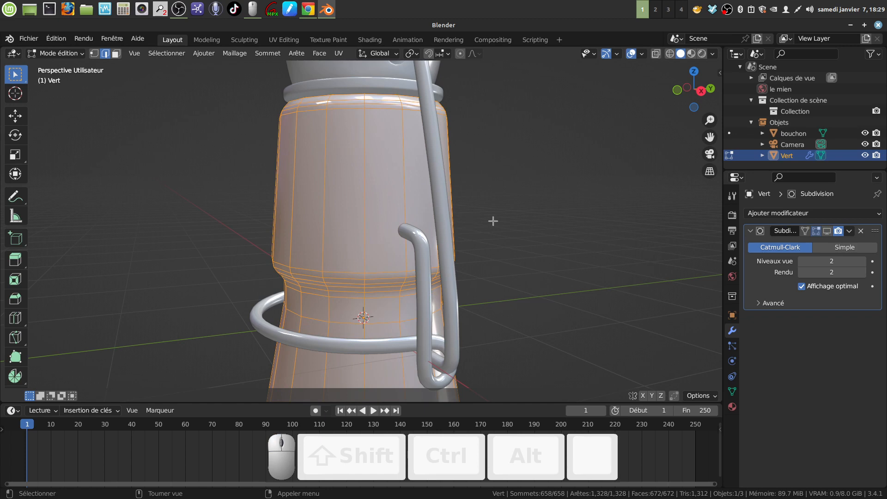
Step: Rotate the bottle's mesh about 9.5° around the global Z axis
key(r)
key(z)
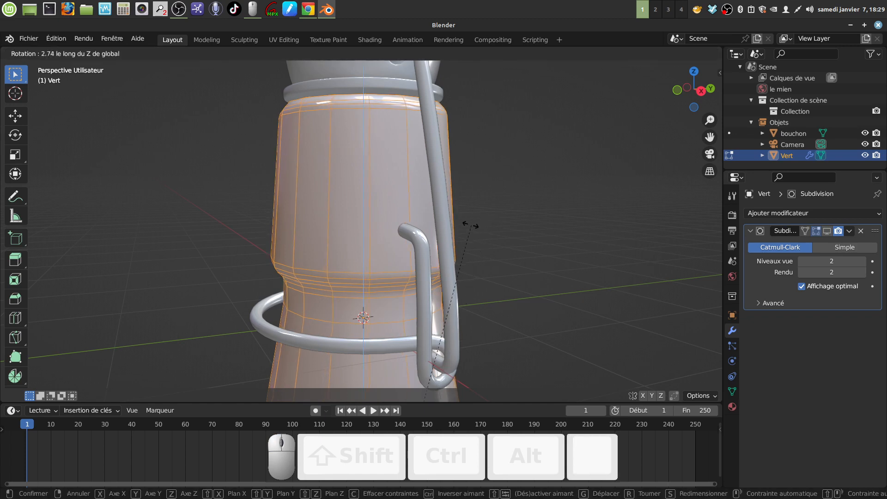
click(413, 280)
middle_drag(413, 280, 425, 261)
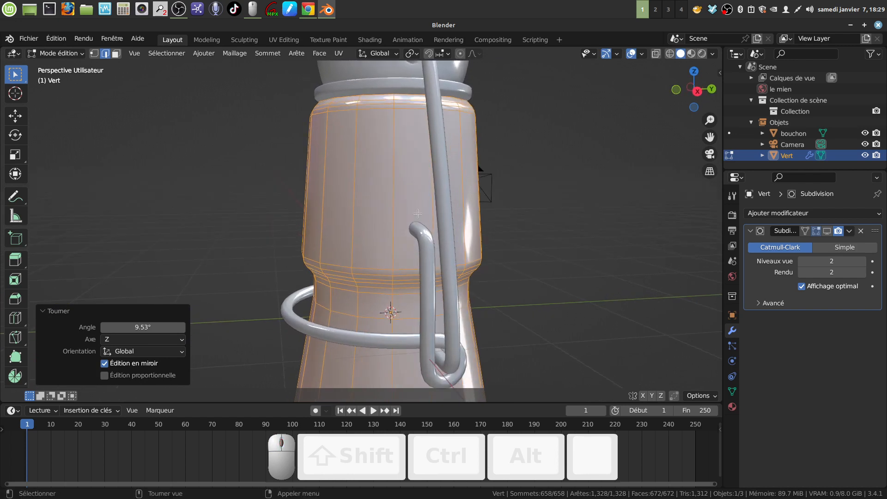
Step: Rotate the bottle's mesh a further 1.05° or so around Z to line a face up with the wire end
middle_drag(418, 213, 263, 254)
scroll(411, 287, up, 3)
middle_drag(415, 296, 452, 297)
scroll(452, 297, up, 1)
key(r)
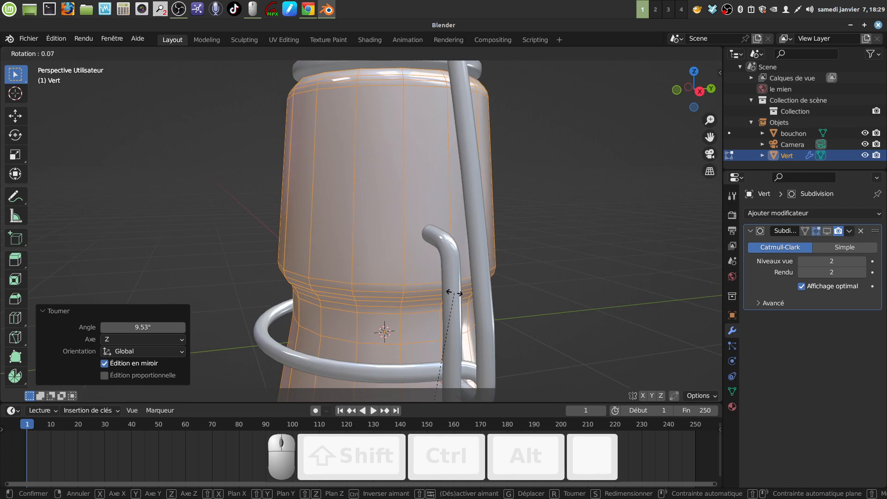
key(z)
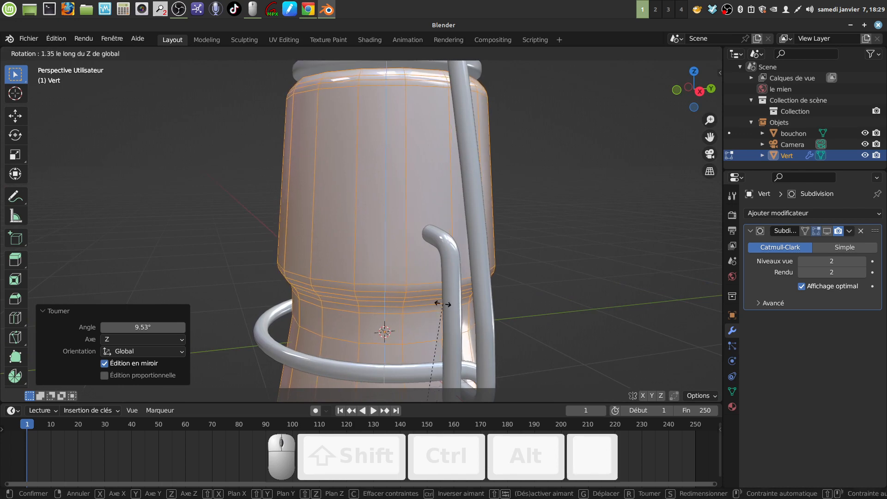
click(446, 298)
Step: Add two horizontal edge loops on the neck above and below the wire end, sliding the lower one to factor 0.238
middle_drag(446, 297, 376, 238)
key(ctrl+r)
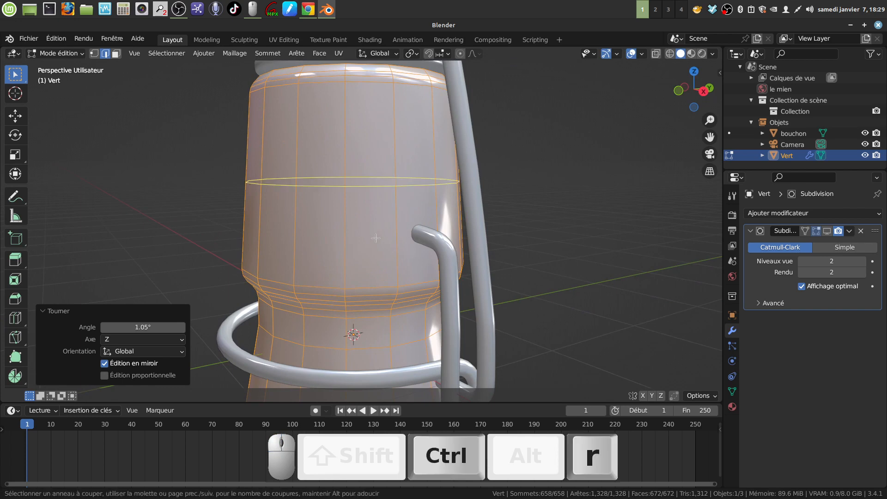
drag(375, 238, 381, 274)
key(ctrl+r)
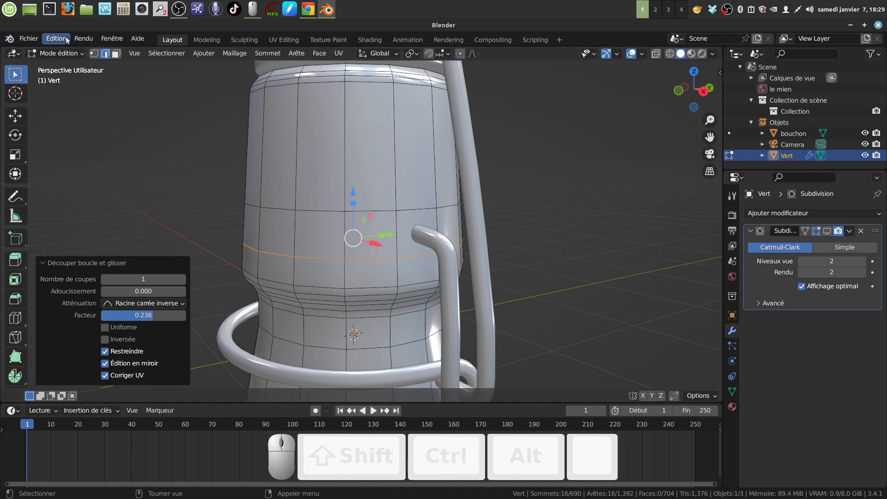
Step: Select the two opposite neck faces that the stopper's wire ends touch, using face selection
click(115, 54)
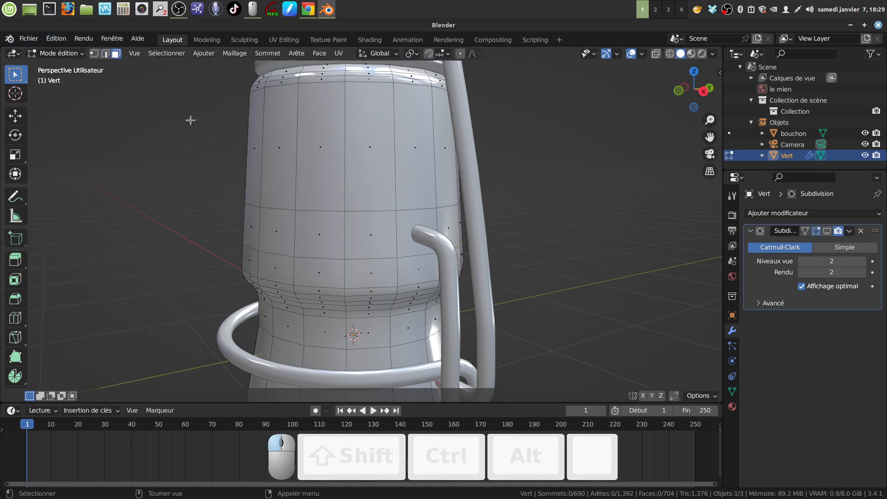
click(406, 228)
scroll(406, 228, down, 4)
middle_drag(341, 226, 458, 239)
shift+middle_drag(458, 239, 587, 261)
scroll(398, 265, up, 2)
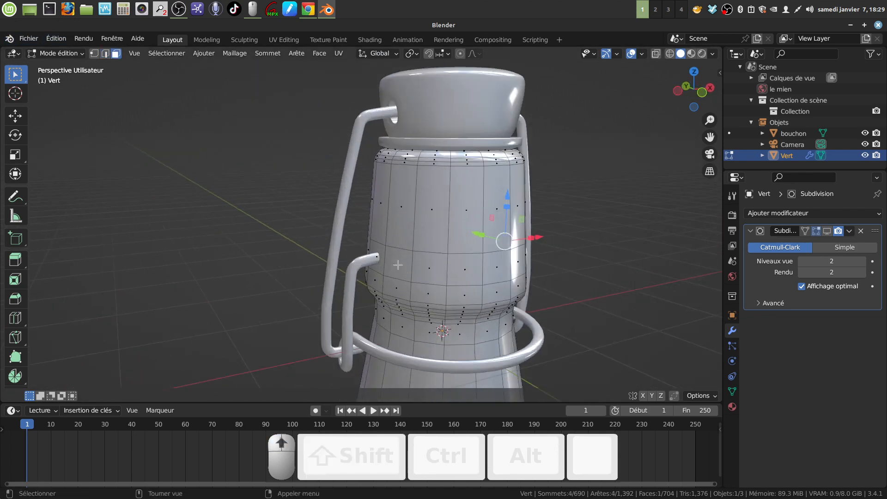
middle_drag(398, 264, 254, 245)
shift+click(376, 256)
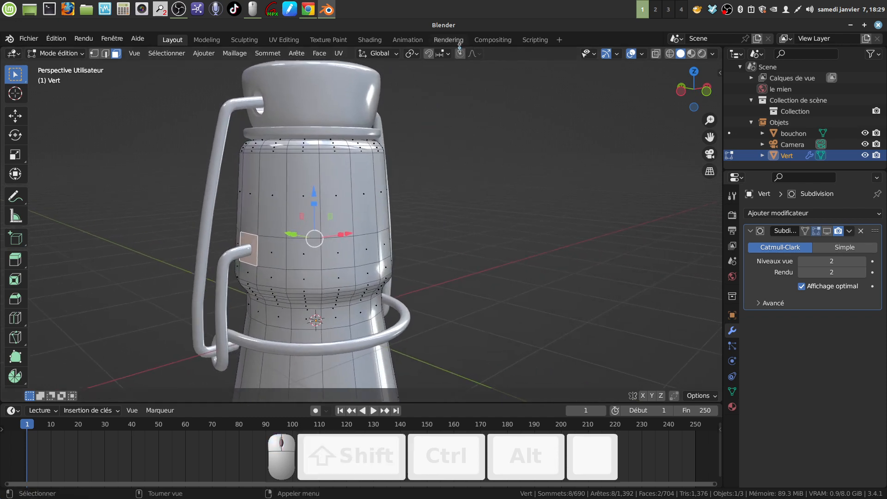
Step: Set the pivot point to individual origins and inset the two selected faces by about 0.067 m
click(412, 54)
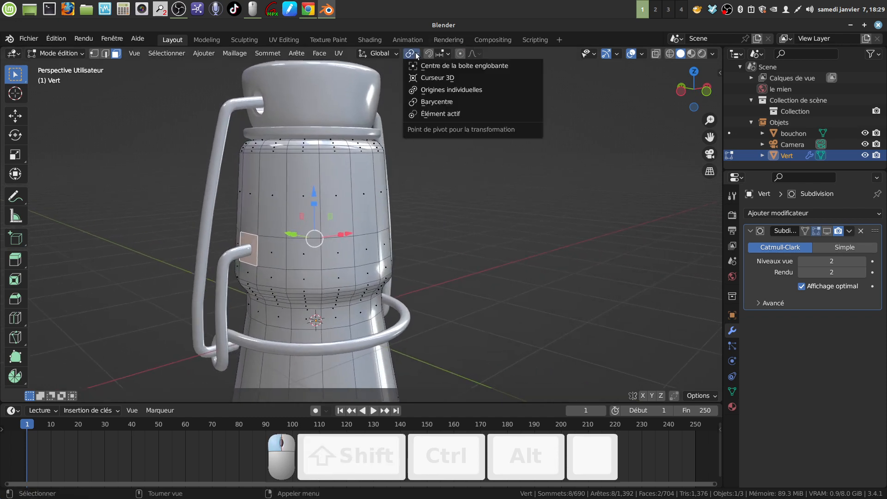
click(450, 90)
middle_drag(415, 168, 349, 244)
scroll(282, 205, up, 2)
scroll(358, 259, up, 2)
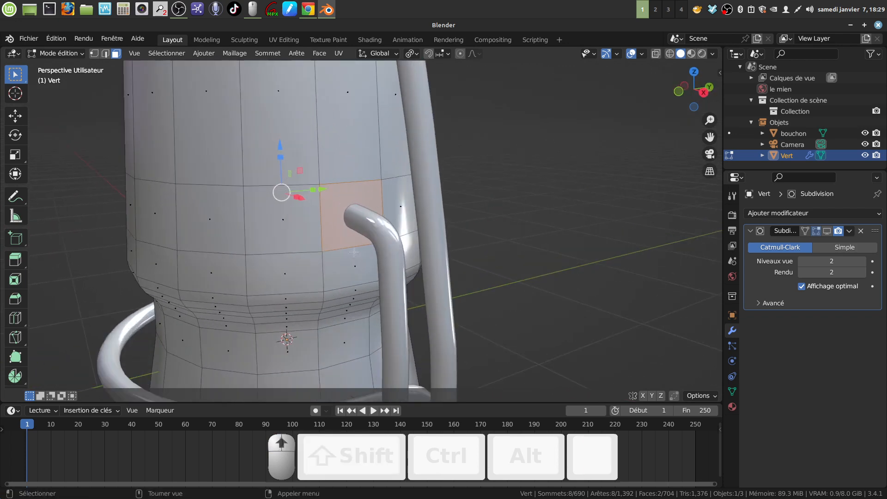
key(i)
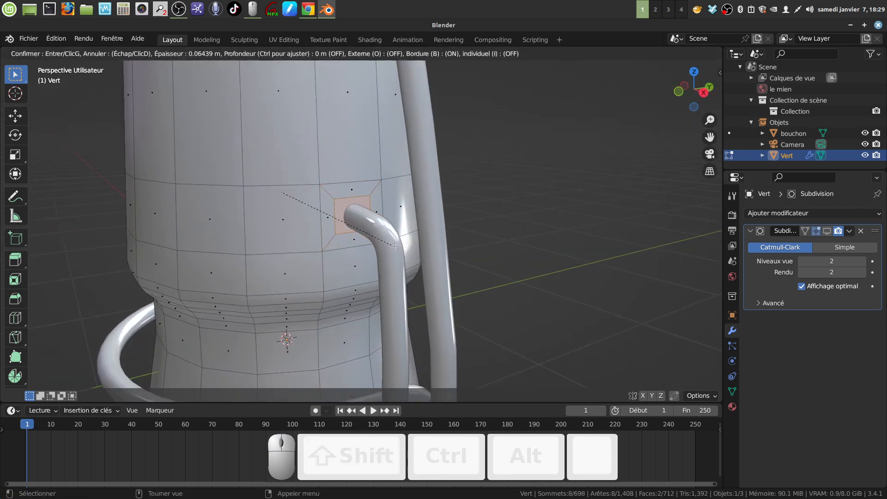
click(394, 246)
middle_drag(395, 247, 451, 228)
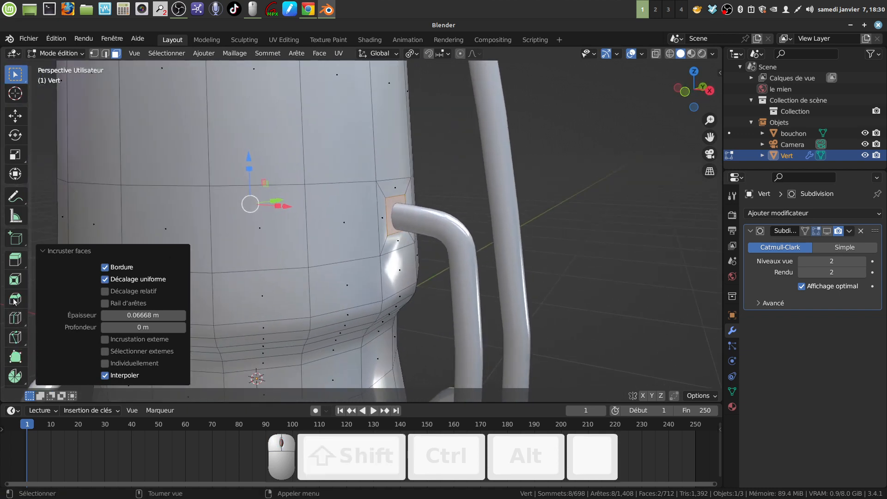
Step: Extrude the two inset faces along their normals about 0.03 m into the neck
drag(15, 264, 70, 307)
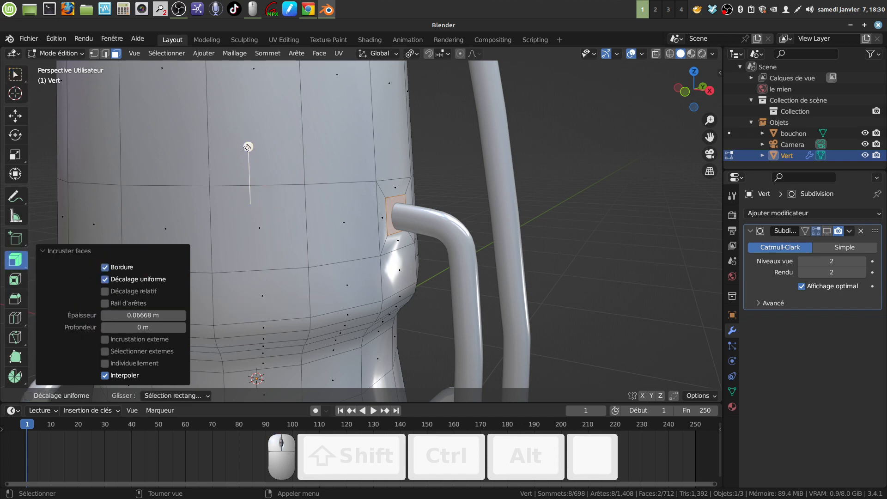
drag(248, 147, 245, 147)
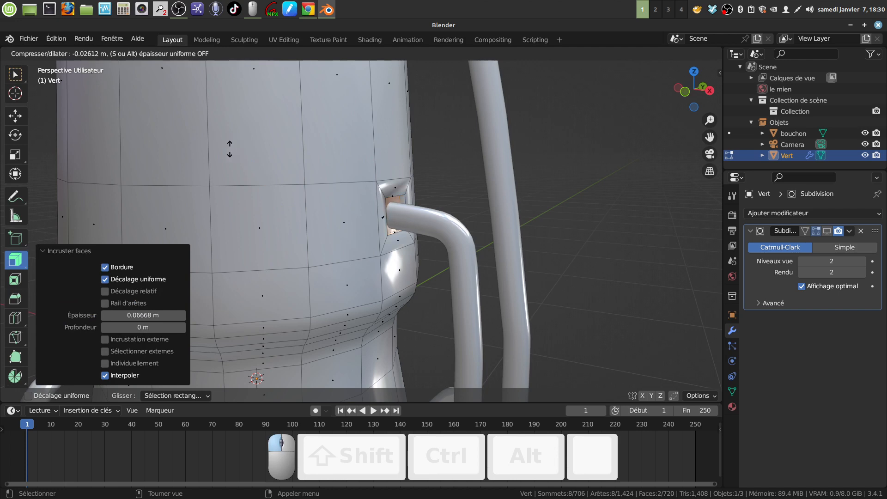
drag(227, 149, 226, 150)
Step: Inset the floor faces of the two recesses by about 0.015 m
middle_drag(348, 167, 315, 178)
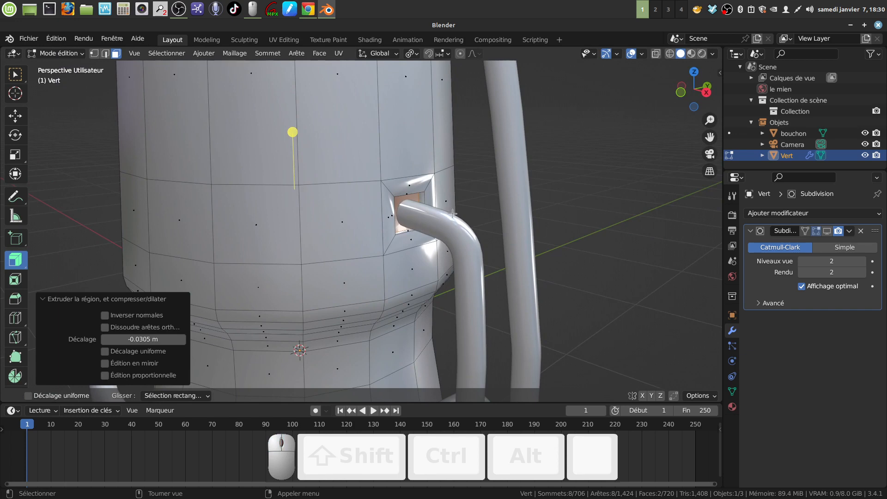
key(i)
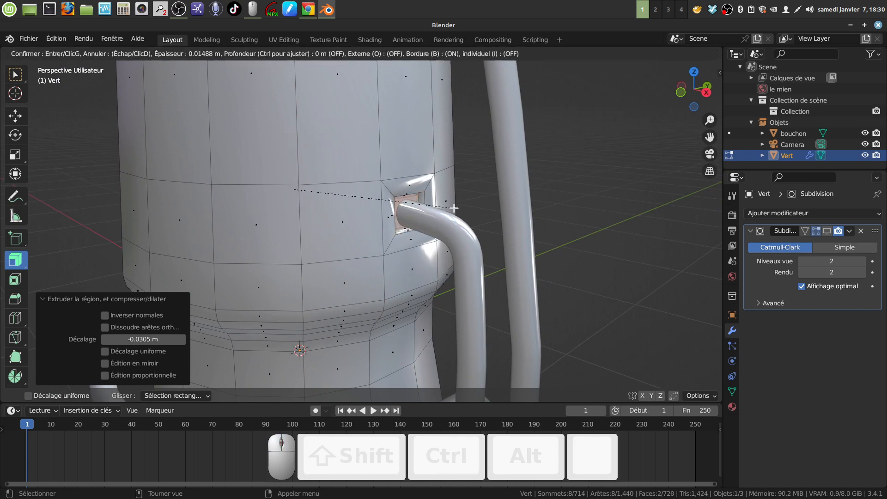
click(454, 209)
middle_drag(454, 208, 442, 180)
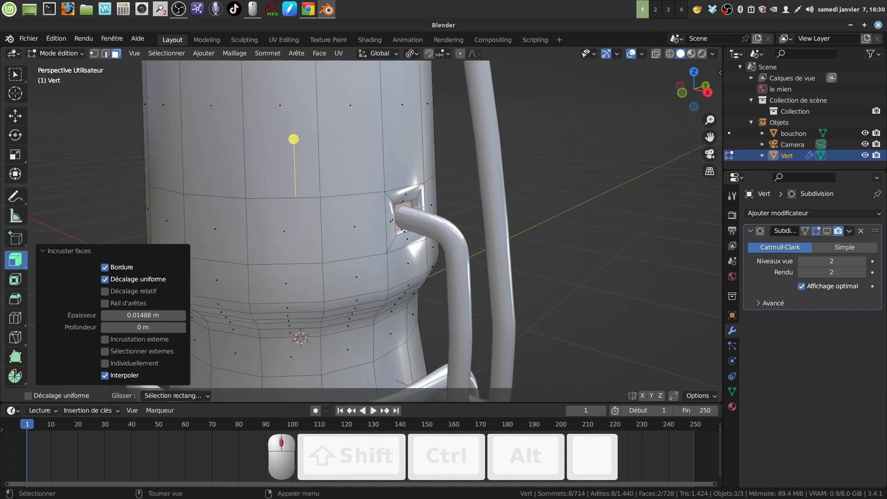
Step: Leave edit mode and turn the bottle's Subdivision modifier viewport display back on
key(Tab)
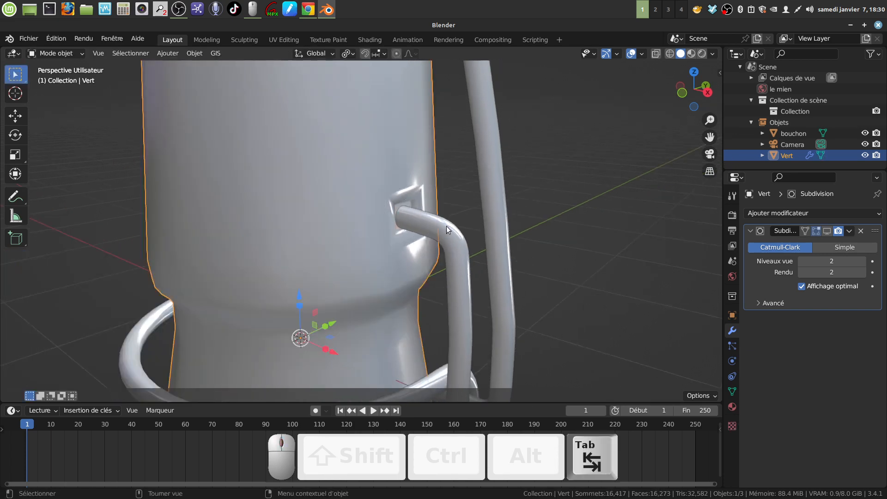
click(827, 233)
middle_drag(517, 235, 395, 232)
middle_drag(171, 253, 373, 293)
Step: In edit mode, select the square edge loop around one recess opening and try to bevel it with 2 segments
key(Tab)
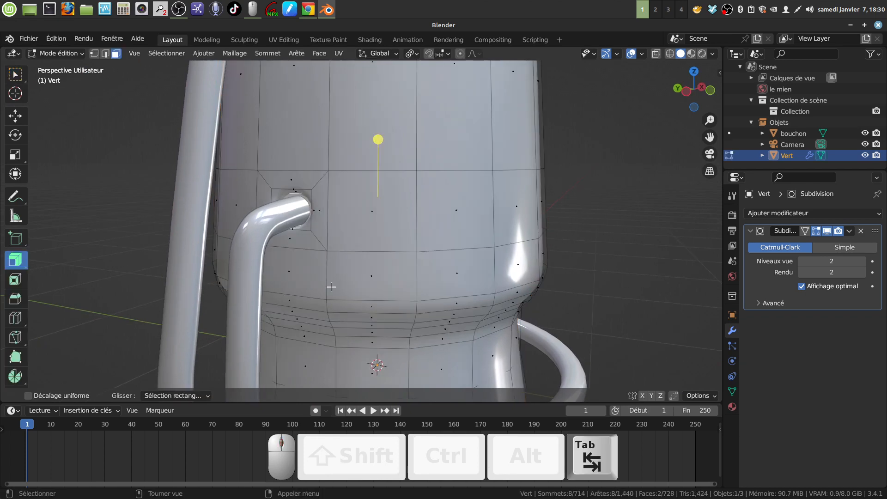
middle_drag(328, 294, 299, 279)
key(Tab)
key(Tab)
scroll(297, 273, up, 2)
scroll(293, 208, up, 1)
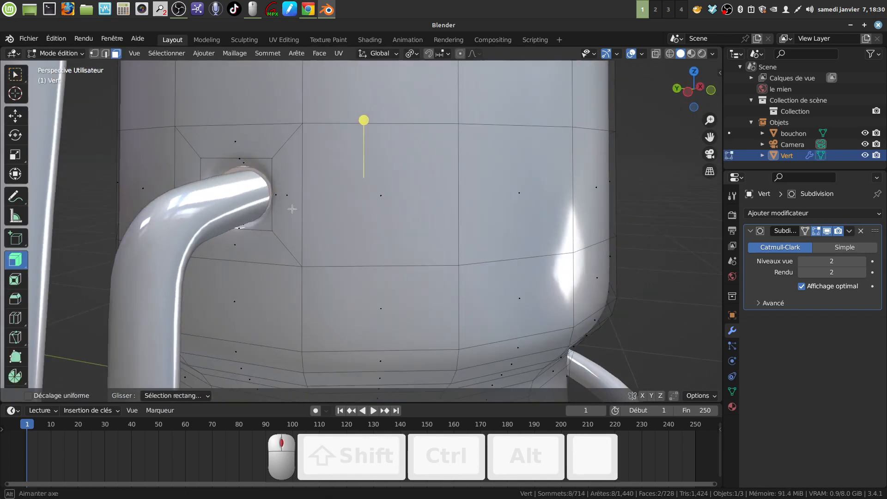
click(104, 55)
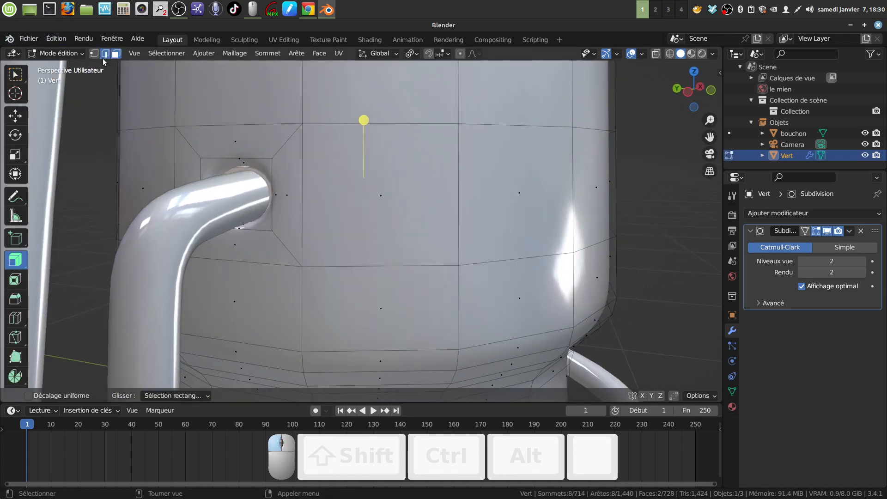
alt+click(273, 218)
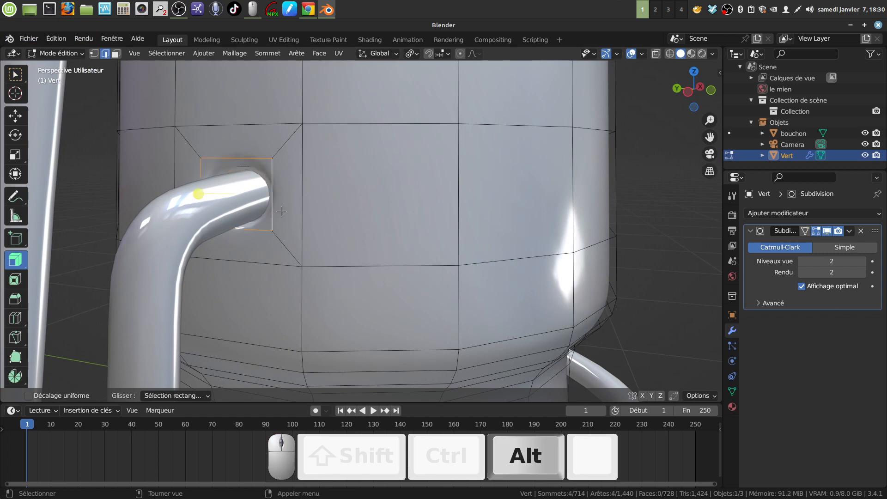
key(ctrl+b)
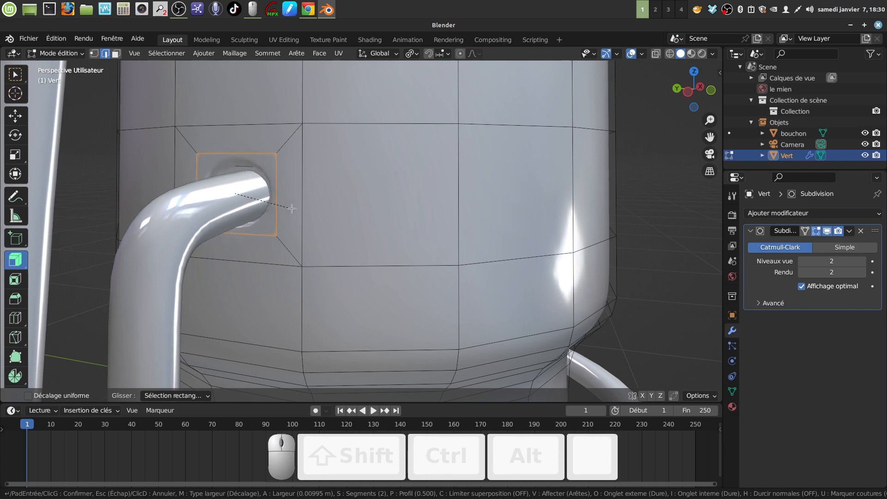
click(287, 210)
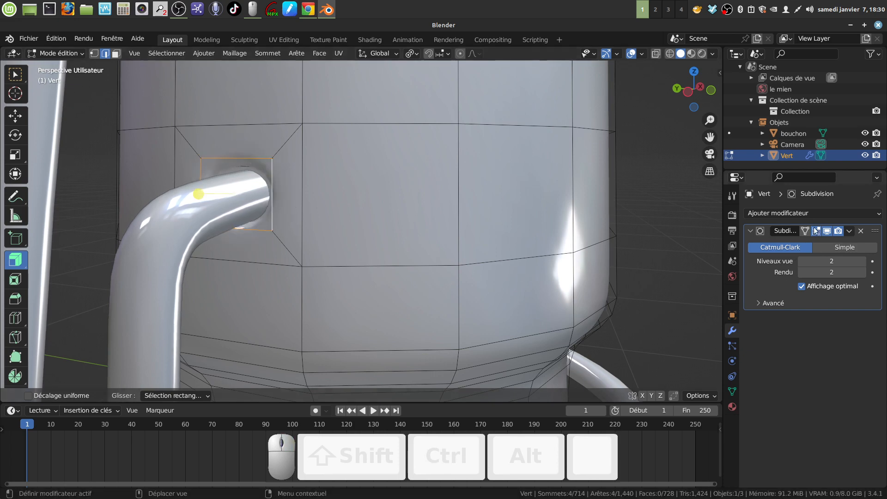
Step: Turn off the bottle's Subdivision viewport display and bevel the recess opening's edge loop with 2 segments, about 0.011 m wide
click(827, 231)
key(ctrl)
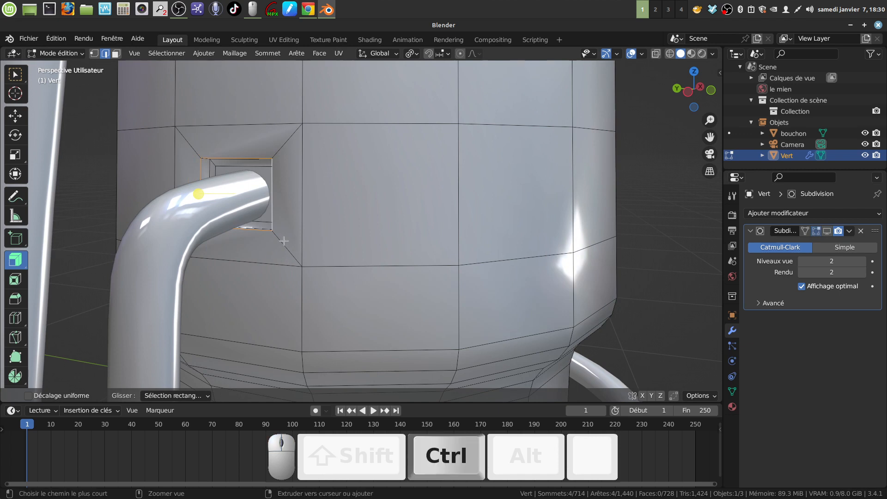
key(ctrl+b)
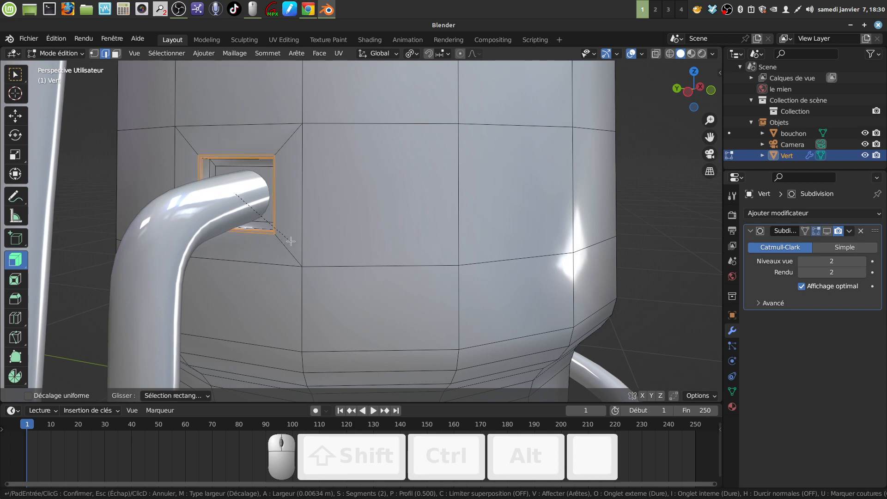
click(291, 241)
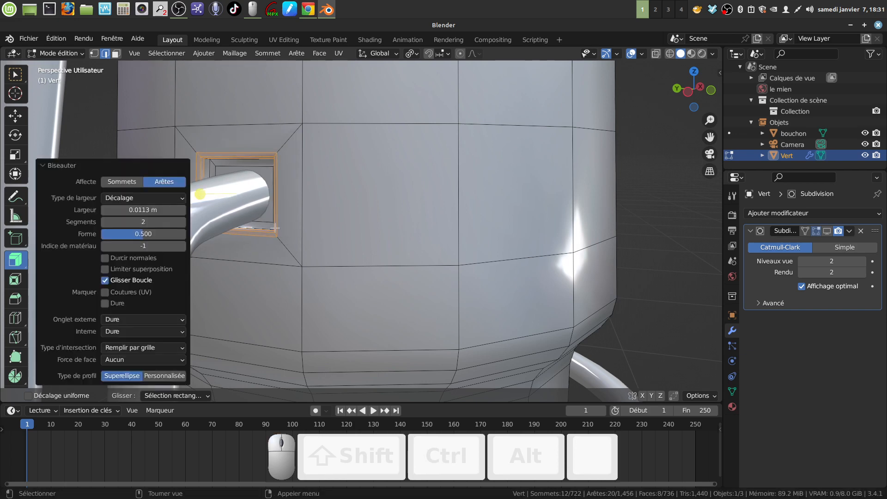
middle_drag(291, 241, 392, 252)
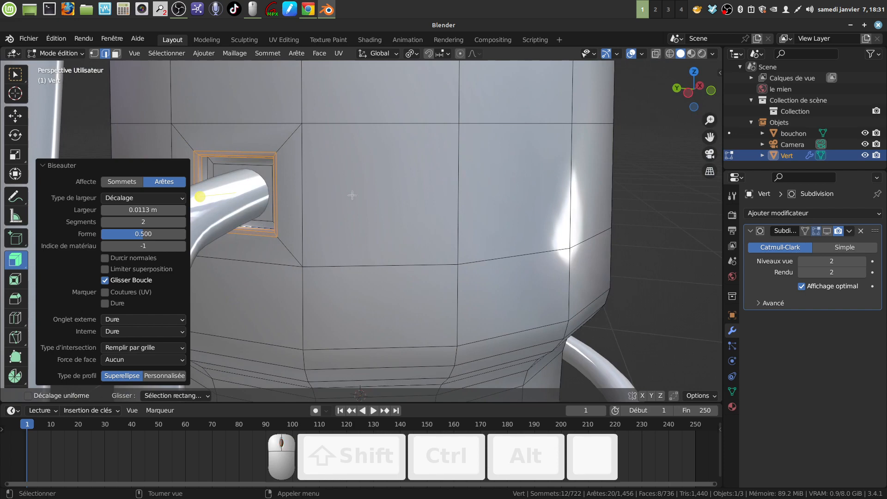
Step: Leave edit mode, turn the bottle's Subdivision viewport display back on, and deselect the bottle to check the whole model
key(Tab)
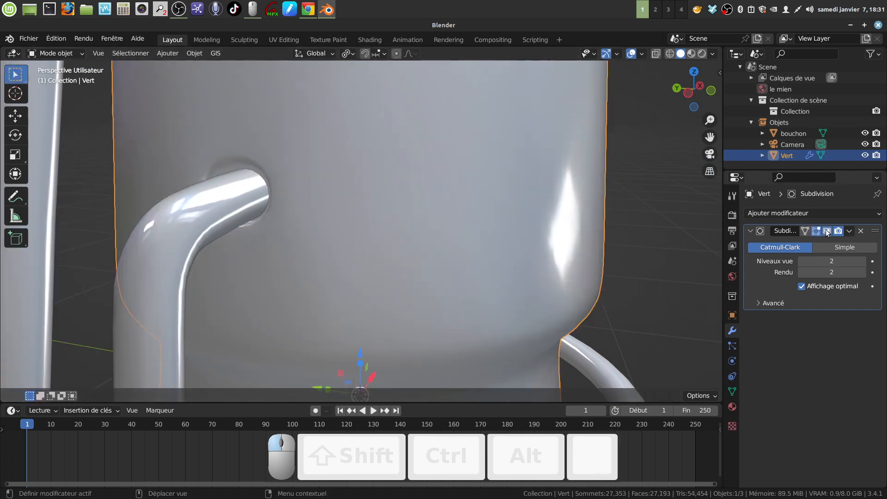
middle_drag(399, 229, 347, 238)
click(510, 271)
scroll(370, 259, down, 4)
shift+middle_drag(360, 281, 379, 162)
scroll(385, 253, down, 4)
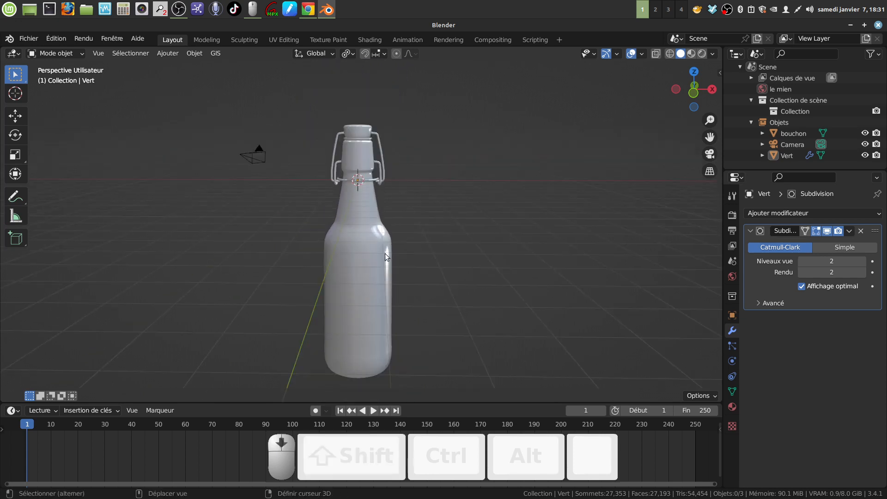
shift+middle_drag(385, 254, 373, 221)
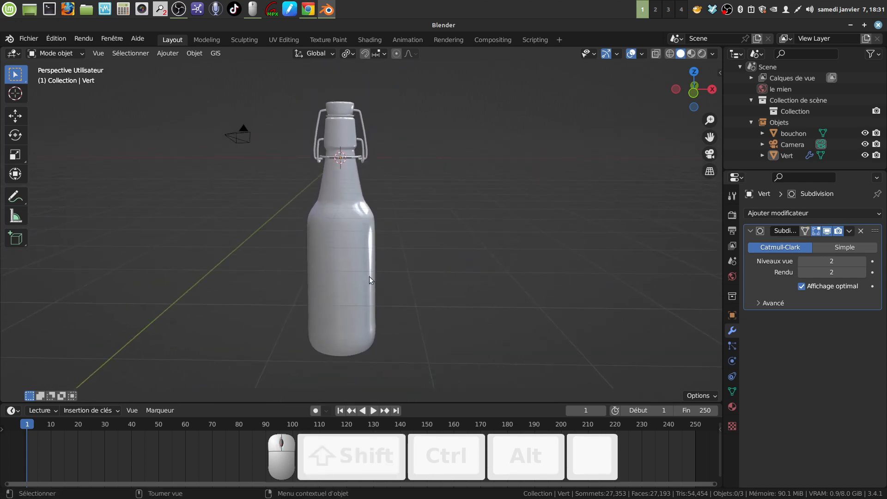
scroll(371, 274, up, 2)
middle_drag(371, 273, 361, 233)
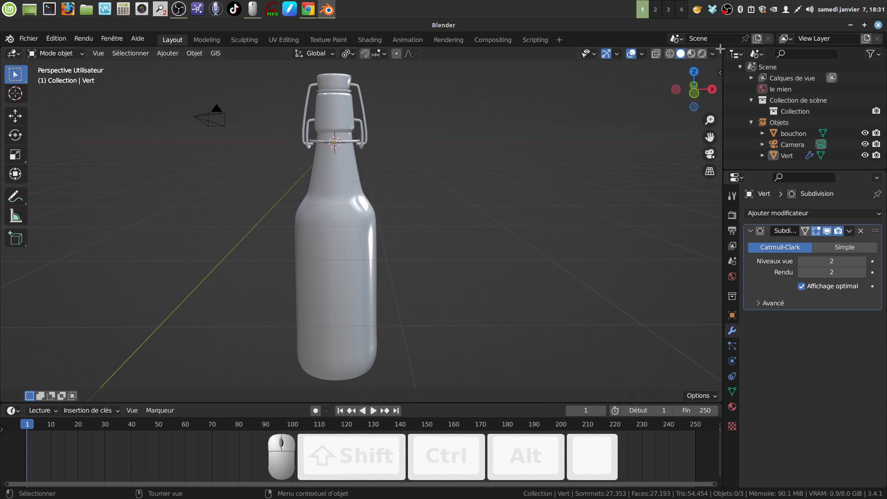
Step: Split the 3D viewport vertically into two side-by-side views of about equal width
drag(720, 49, 704, 53)
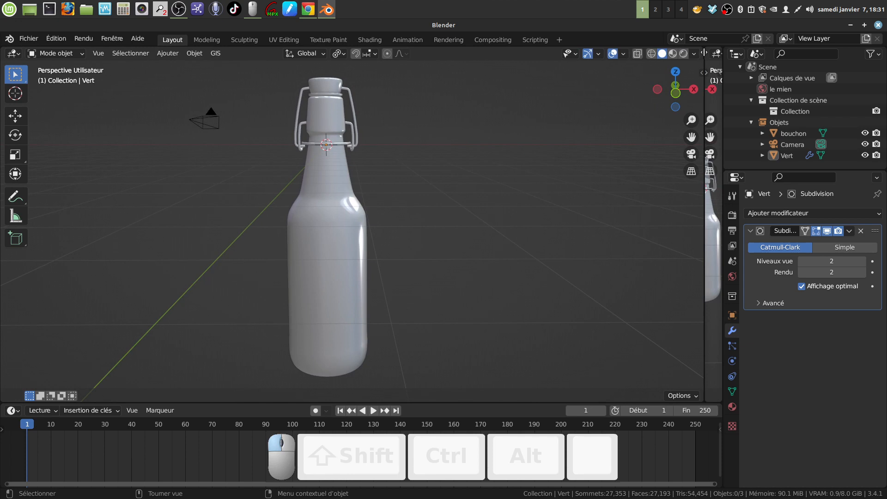
drag(705, 52, 361, 136)
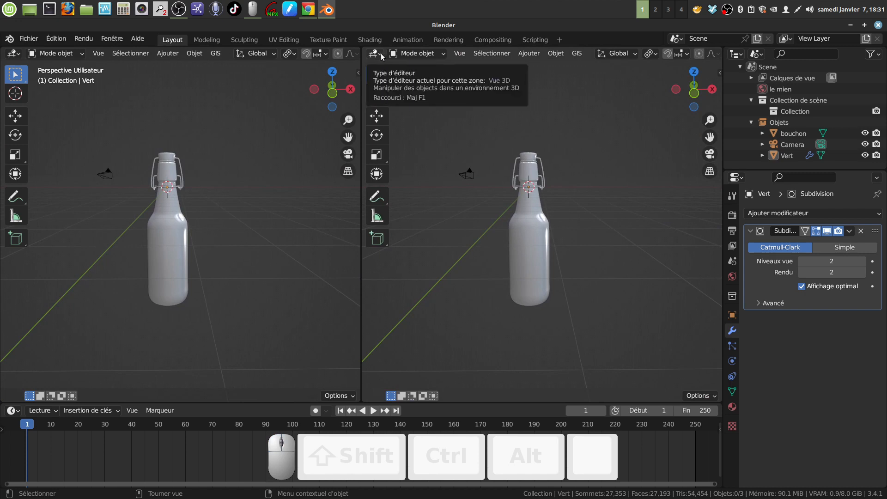
Step: Open bouchon mécanique.blend from the téléc desktop folder, view the bouteille object's materials, and return to the bottle scene without saving that file
click(851, 25)
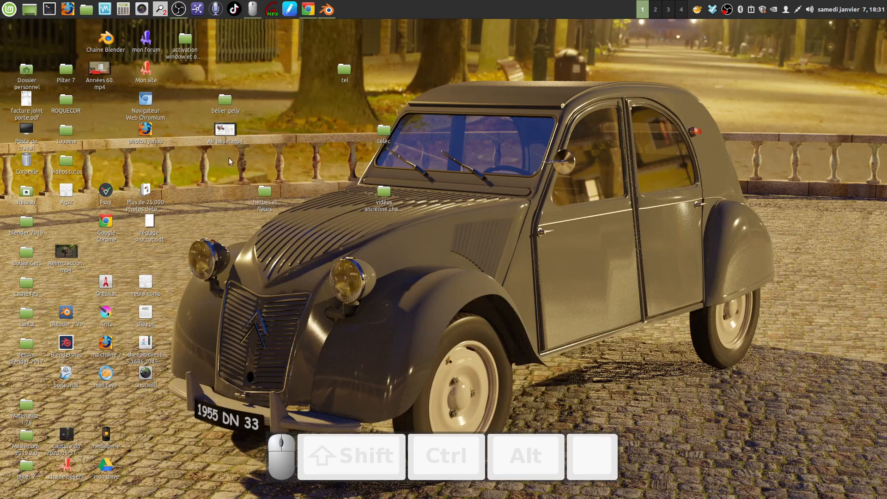
double_click(383, 133)
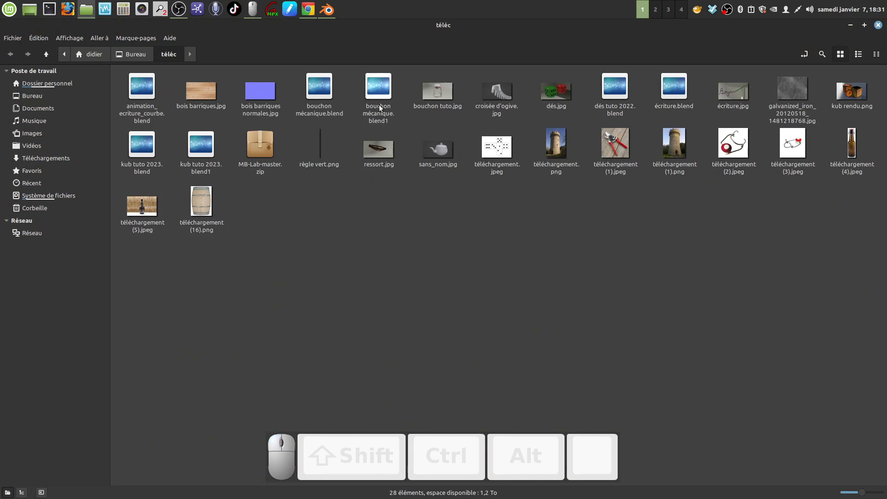
double_click(319, 89)
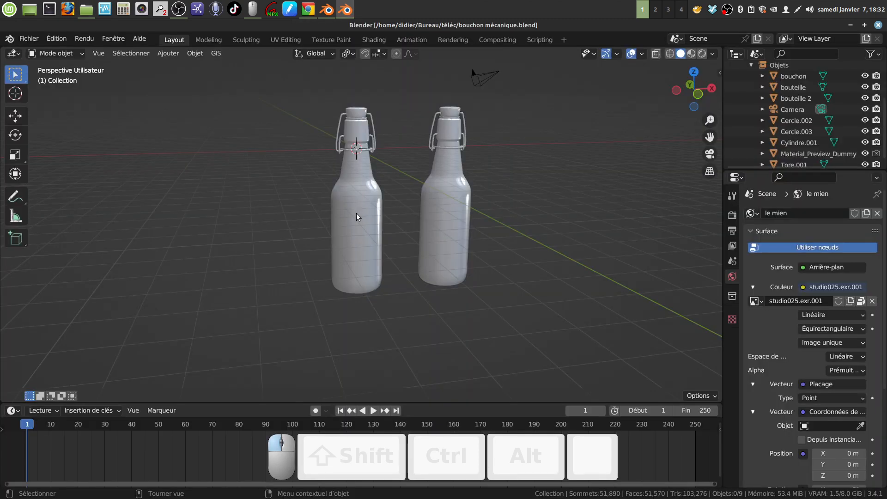
click(357, 213)
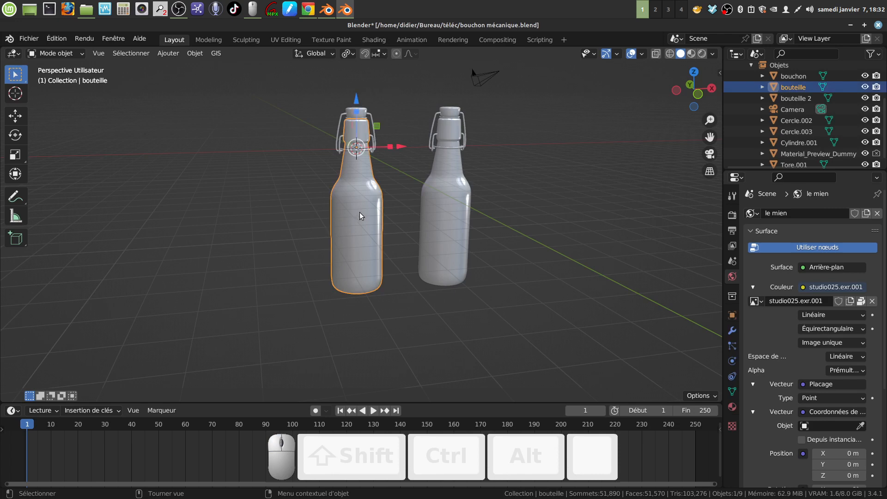
click(732, 407)
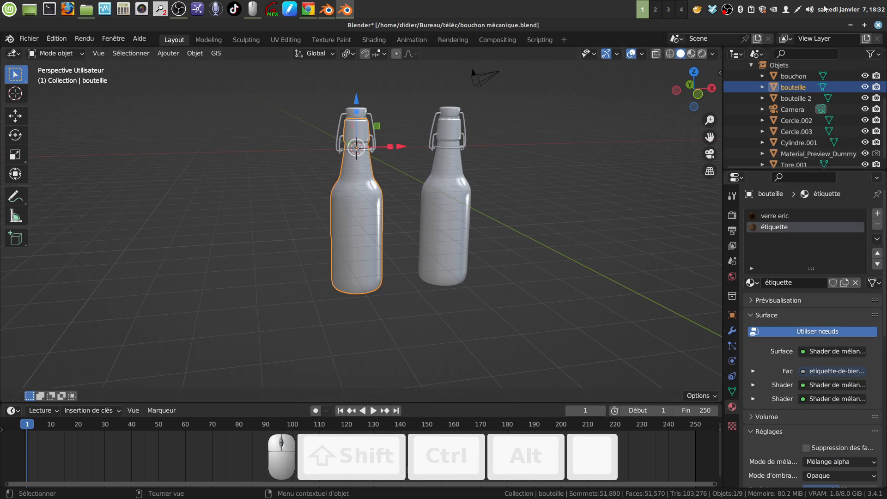
click(879, 25)
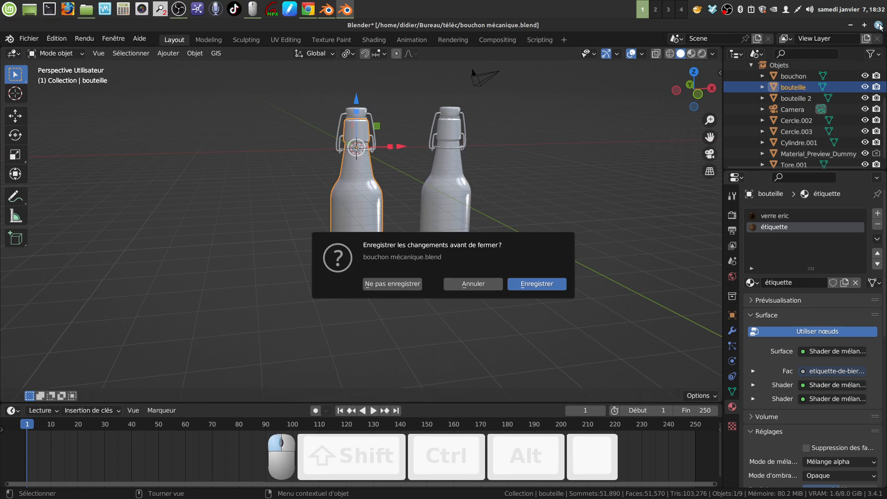
click(399, 284)
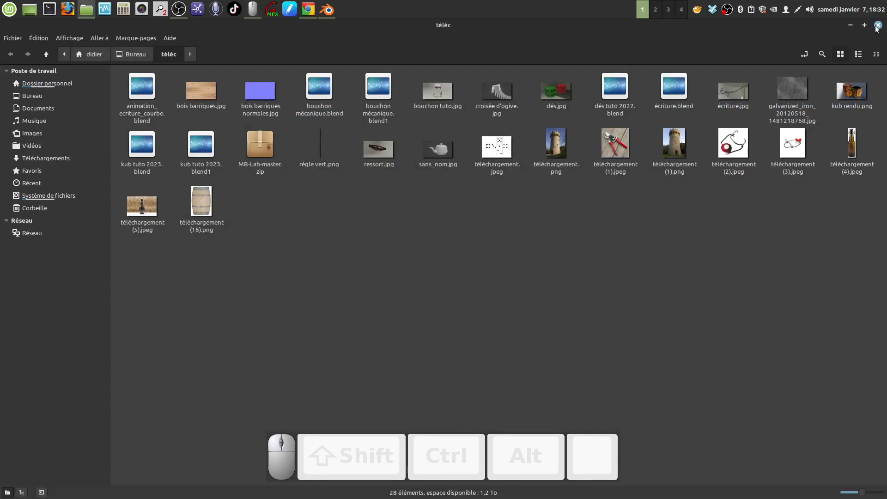
click(879, 24)
click(327, 9)
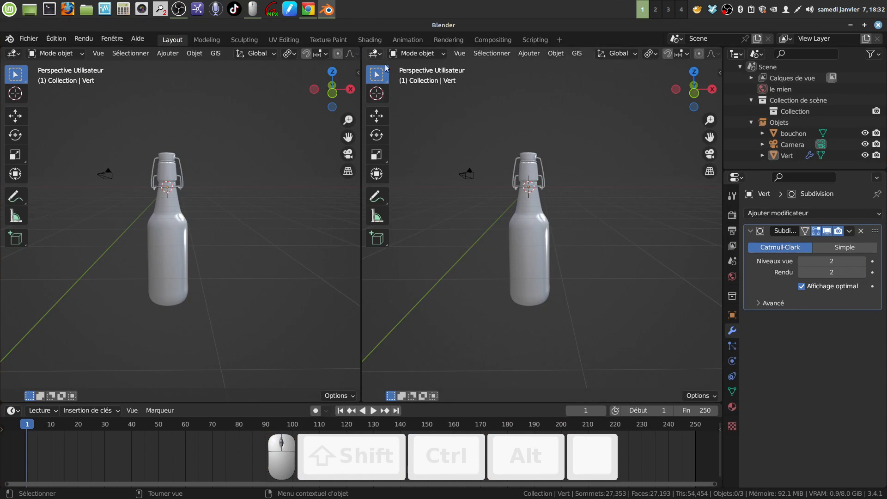
Step: Append the glass (verre) material from the Material data of bouchon mécanique.blend
click(27, 40)
click(54, 190)
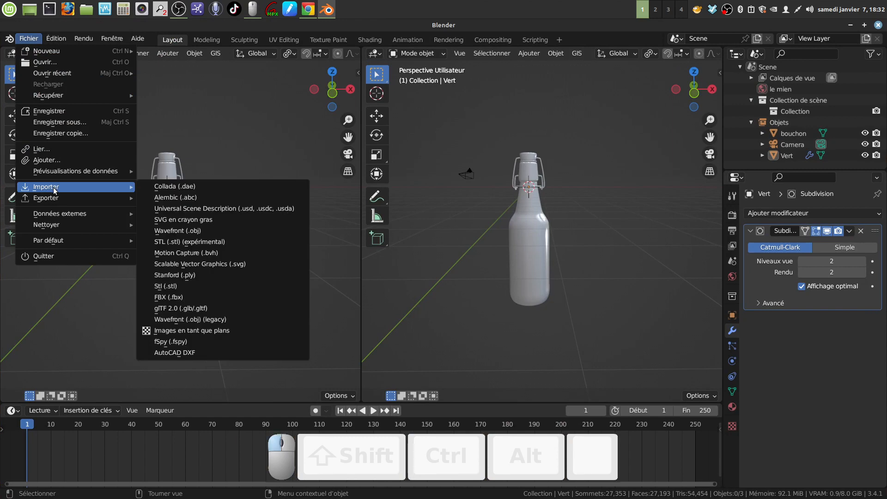
click(46, 160)
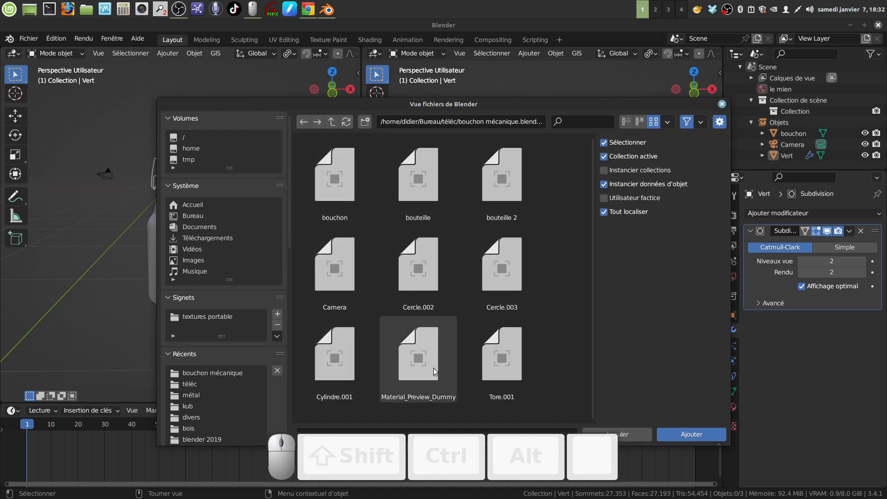
click(331, 122)
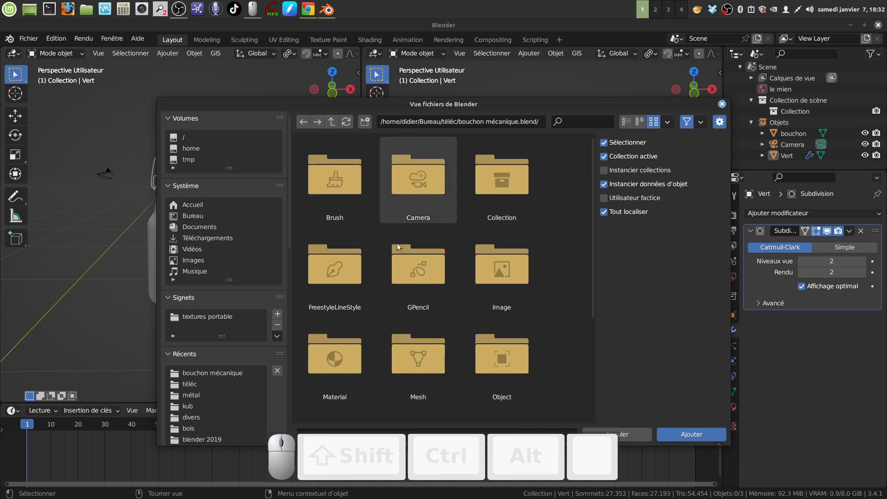
scroll(431, 318, down, 2)
scroll(431, 318, down, 1)
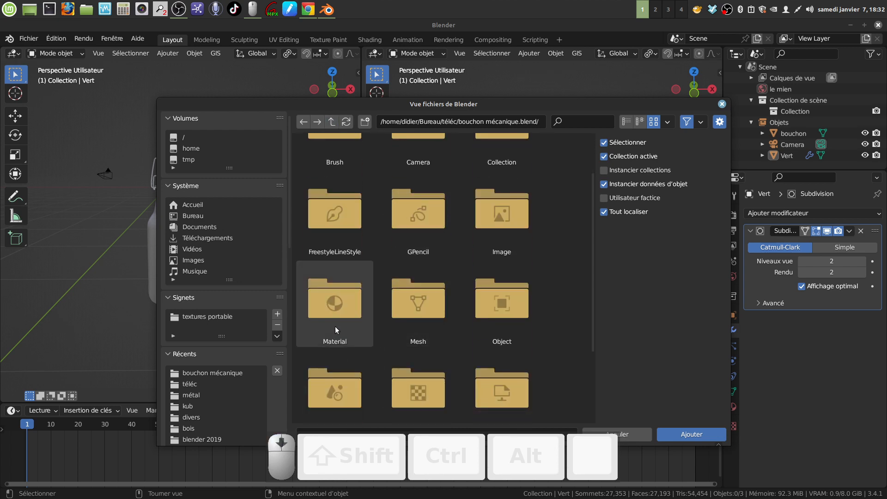
double_click(347, 298)
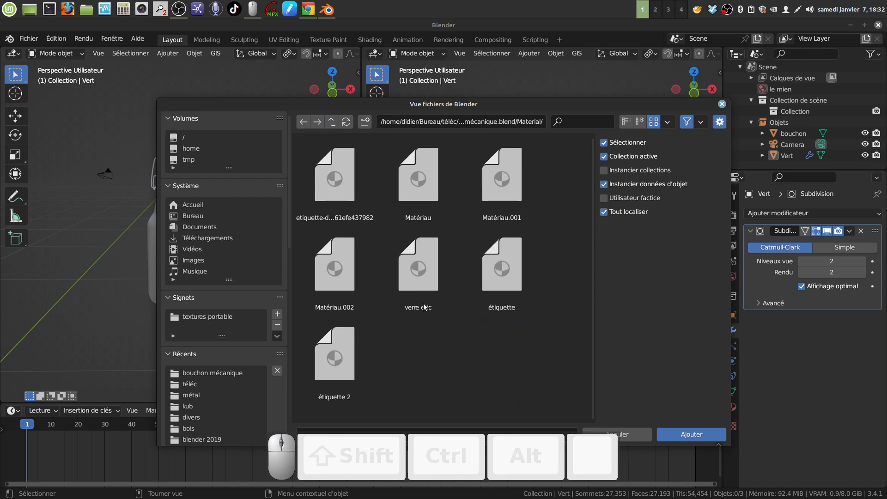
click(419, 288)
click(679, 436)
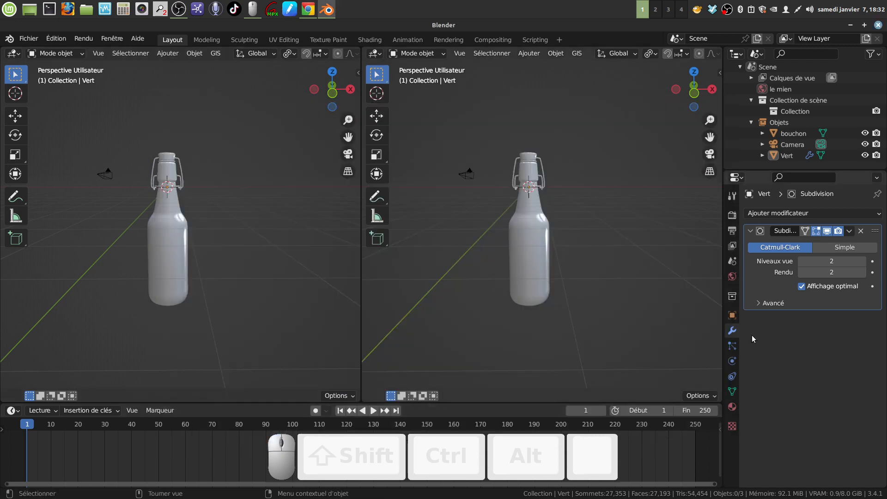
Step: Apply the Subdivision modifier on the bottle object Vert
click(178, 258)
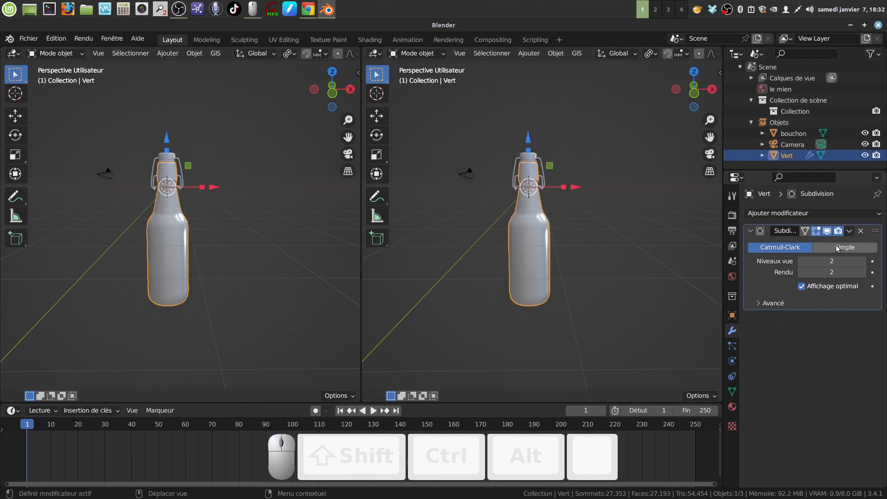
click(849, 231)
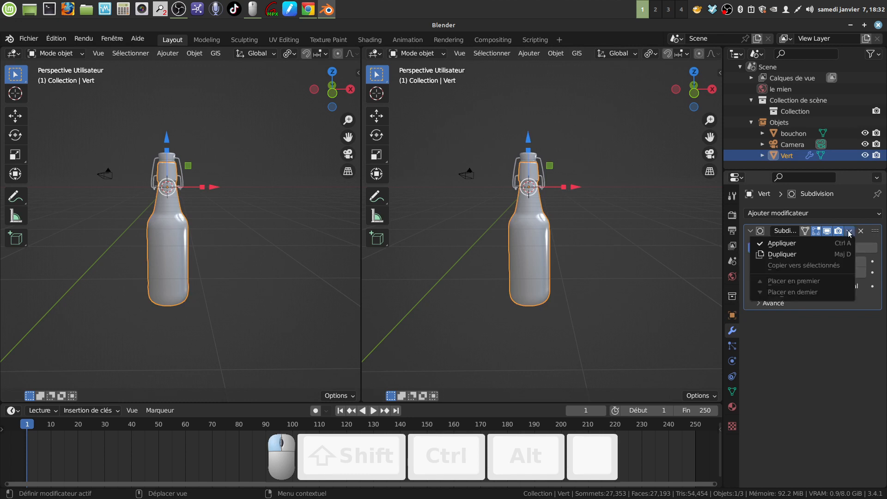
click(808, 245)
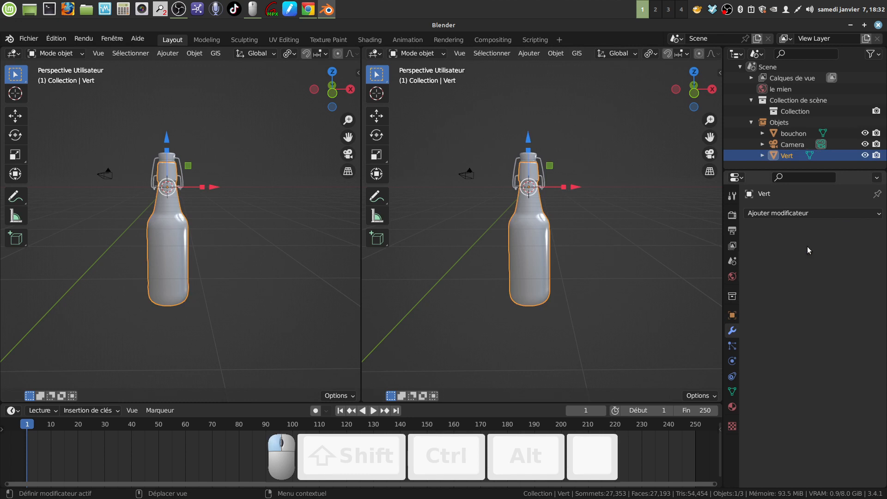
Step: Assign the existing glass (verre) material to the bottle
click(733, 407)
click(750, 261)
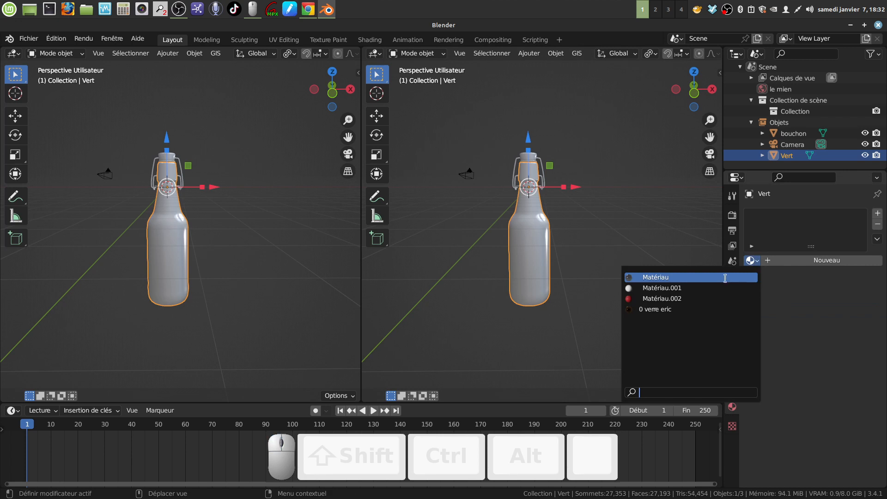
click(715, 309)
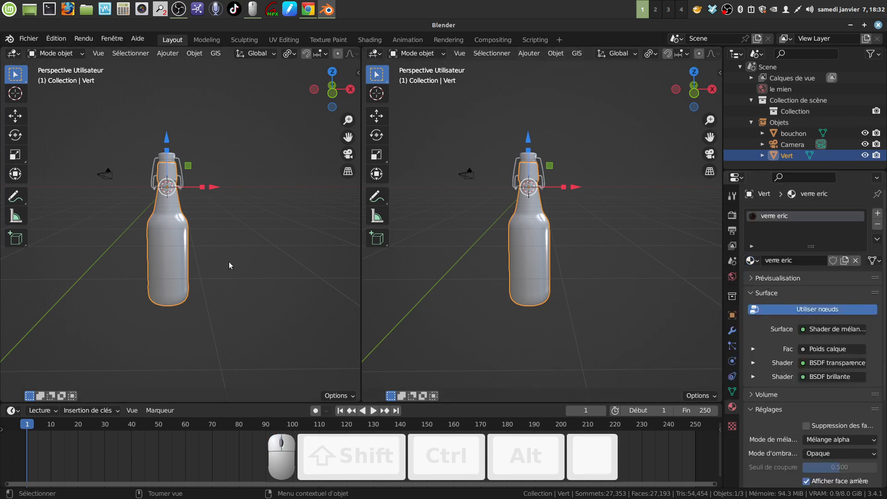
Step: Widen the first 3D viewport and switch it to rendered shading to inspect the glass bottle
scroll(223, 266, up, 4)
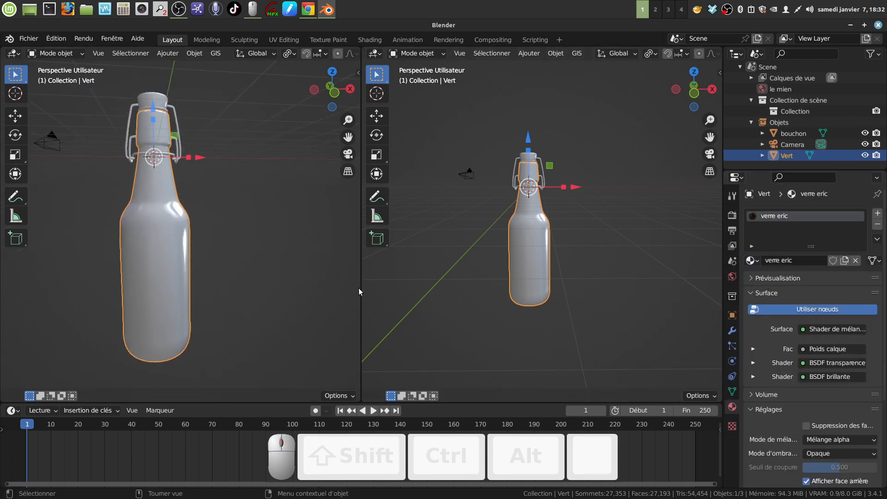
drag(360, 287, 406, 286)
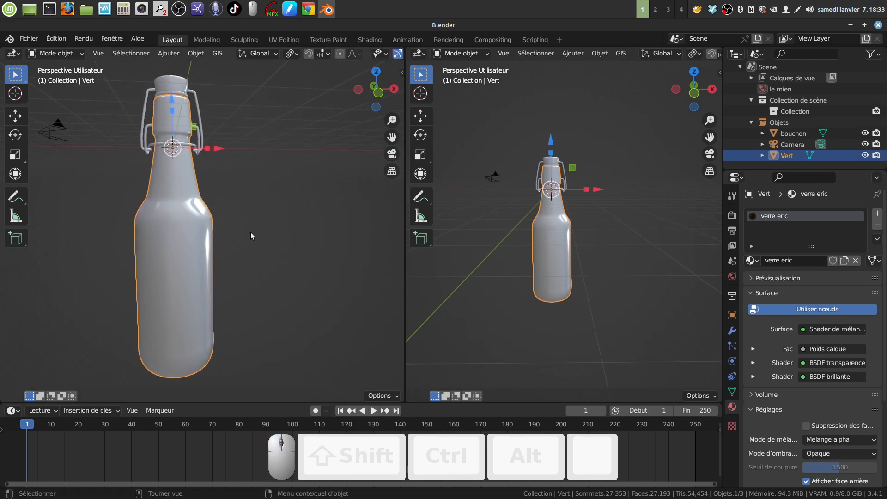
mouse_move(251, 232)
middle_down()
mouse_move(240, 271)
mouse_move(248, 235)
middle_up()
scroll(359, 57, down, 5)
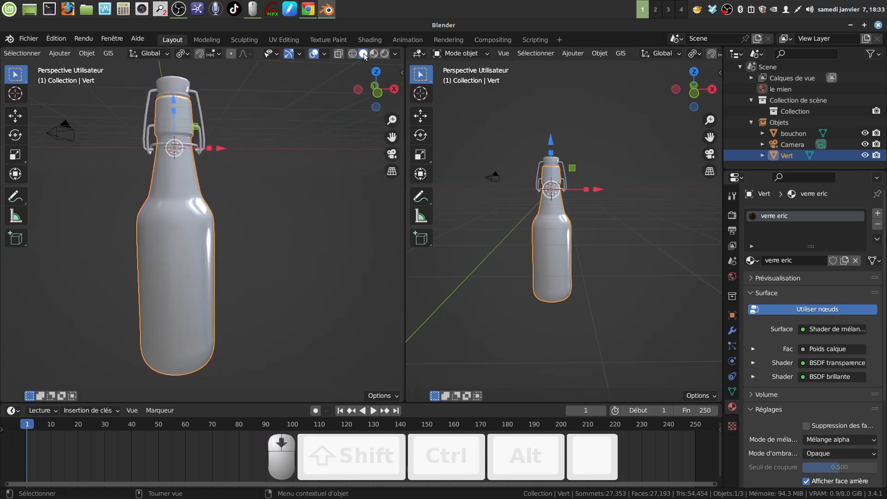
click(385, 54)
scroll(215, 256, up, 2)
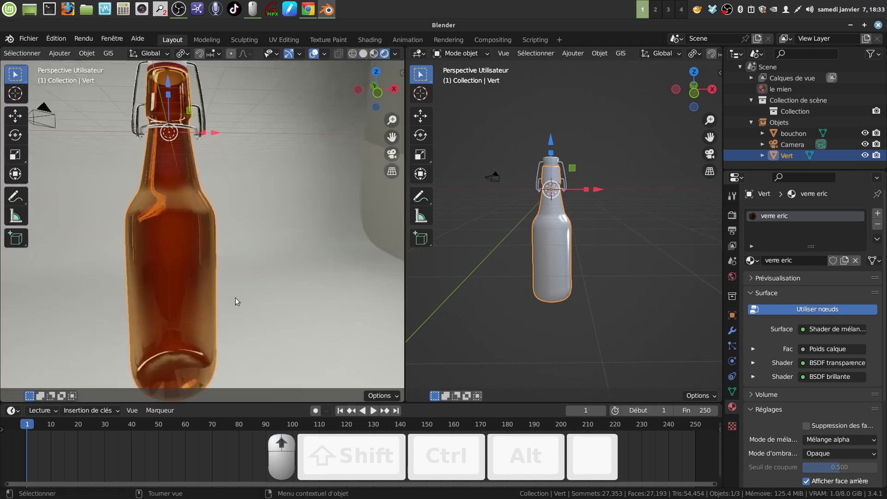
middle_drag(235, 297, 351, 301)
scroll(252, 278, down, 3)
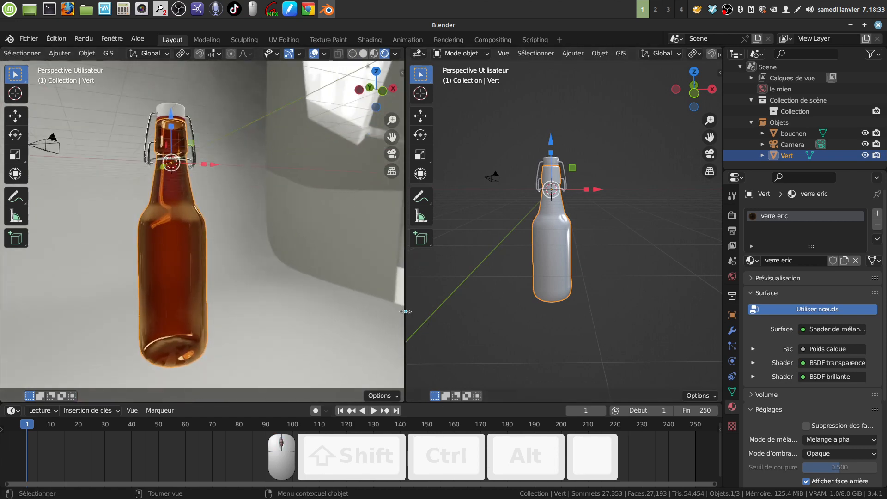
Step: Turn the second 3D viewport into a Shader Editor, hide its sidebar and enlarge it around the bottle material's nodes
drag(407, 312, 318, 305)
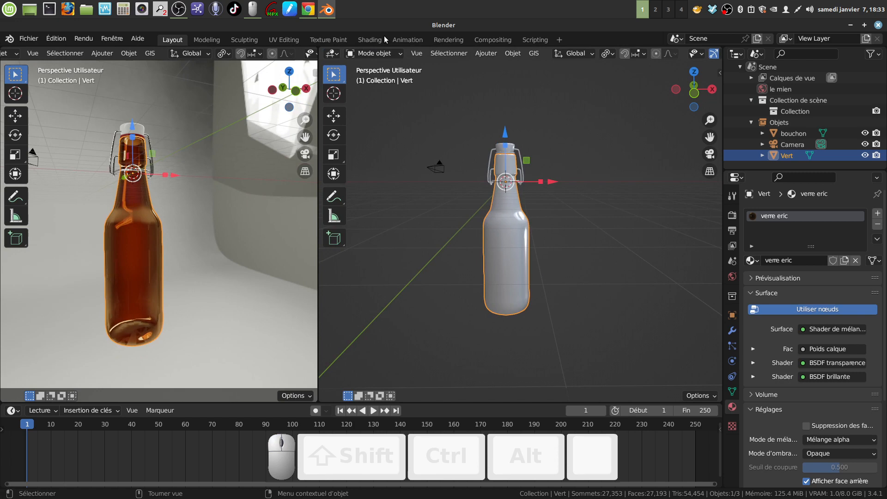
click(332, 53)
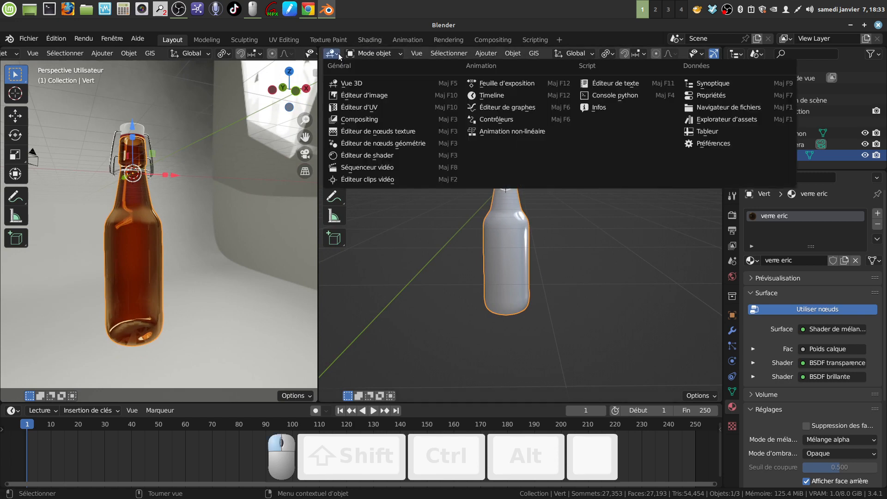
click(386, 156)
scroll(549, 239, up, 3)
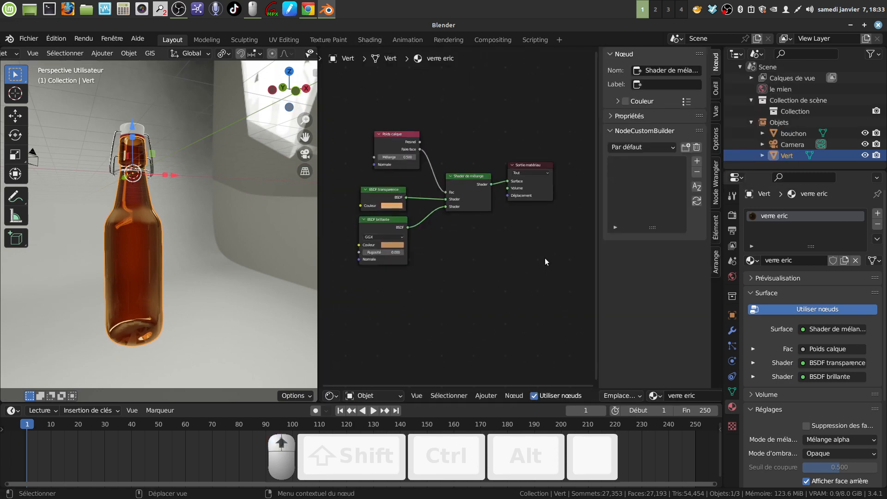
key(n)
scroll(567, 247, up, 2)
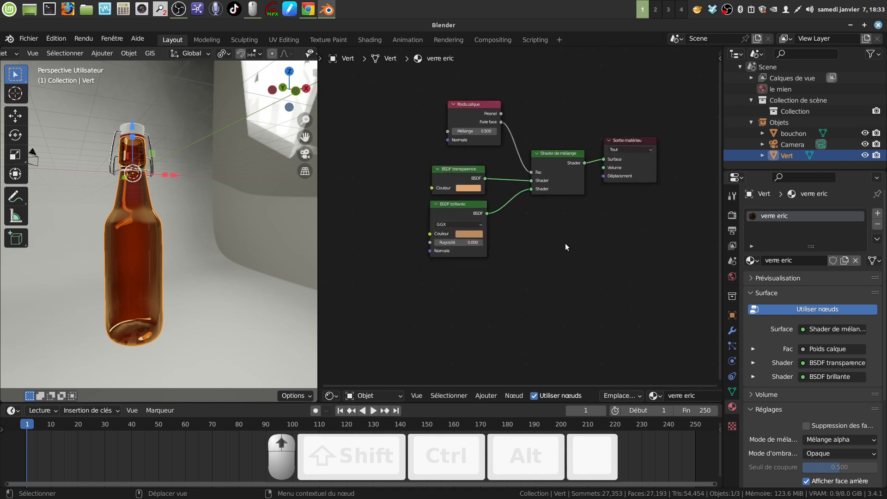
scroll(568, 249, up, 4)
middle_drag(569, 251, 524, 258)
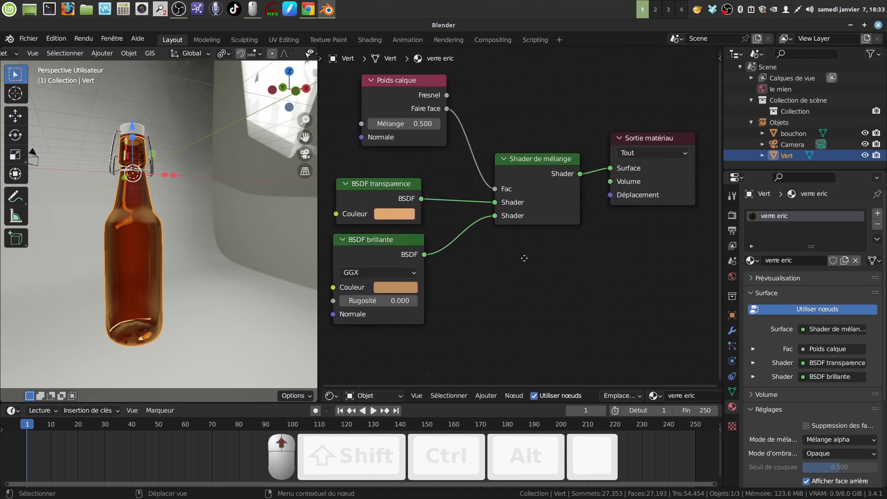
drag(318, 304, 187, 304)
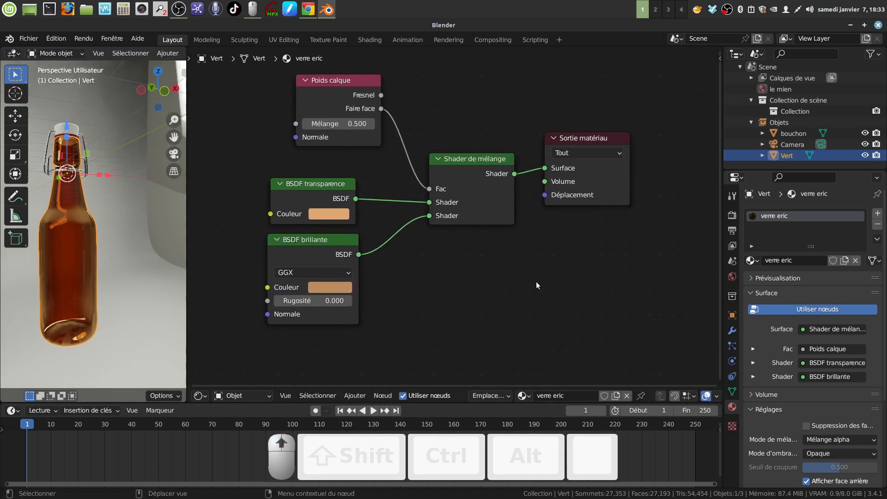
Step: Examine the glass material's node network and look up its node types among the addable Shader and Entrée nodes, including Poids calque
scroll(536, 282, up, 2)
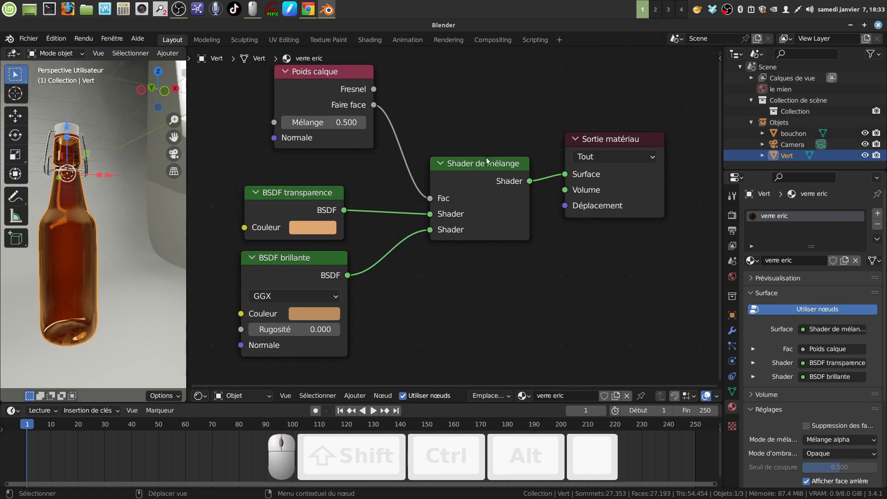
middle_drag(542, 281, 583, 276)
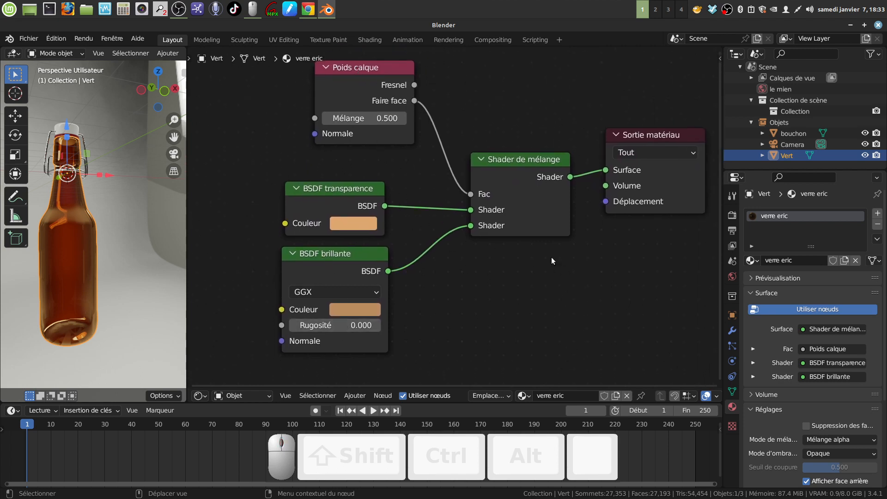
click(346, 396)
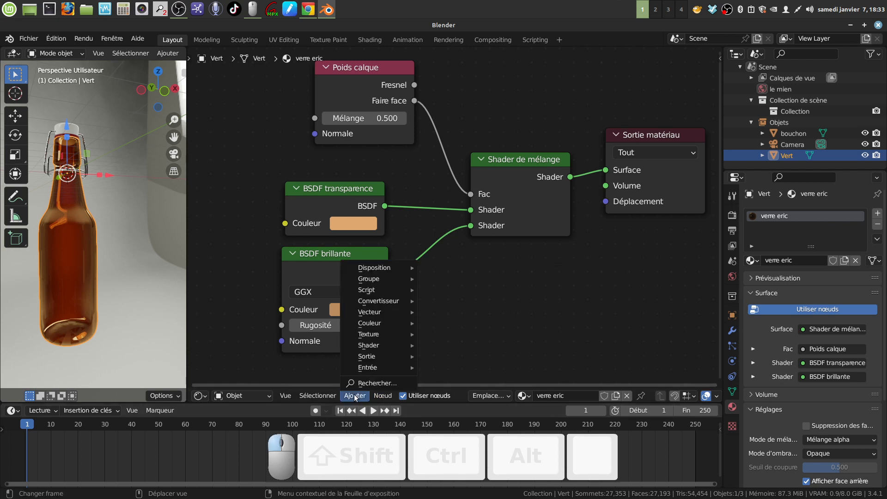
mouse_move(354, 344)
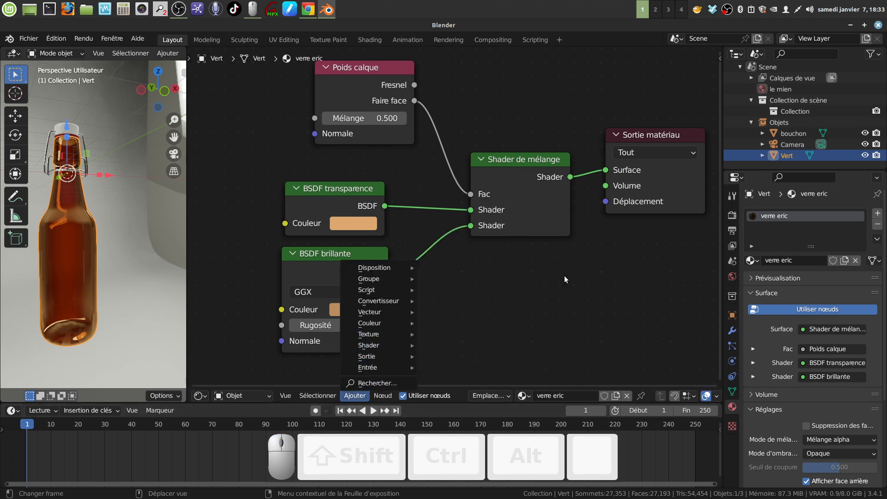
click(357, 397)
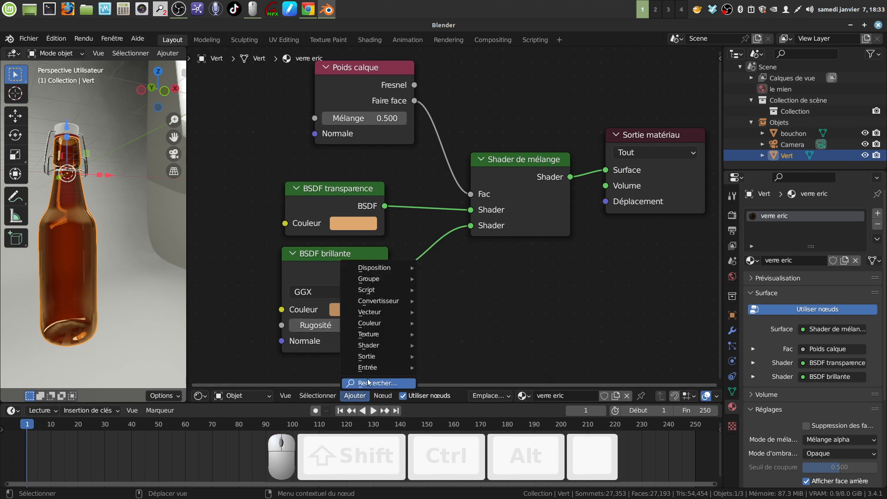
mouse_move(375, 345)
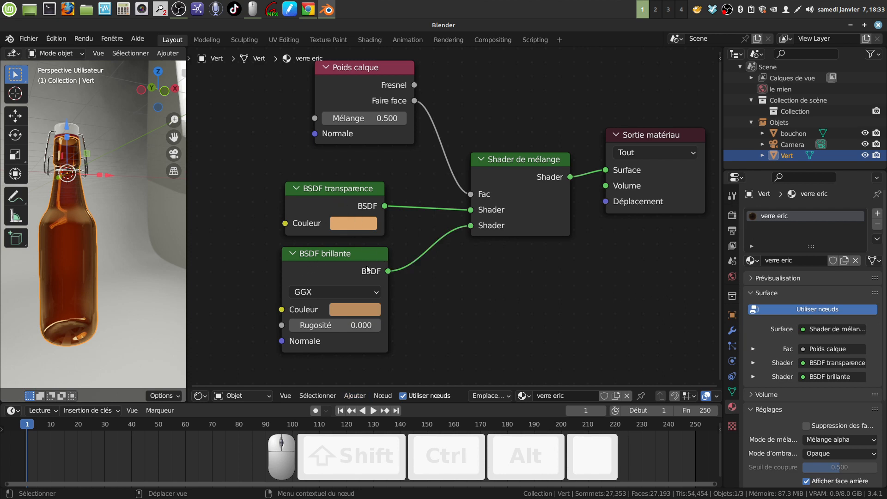
click(355, 397)
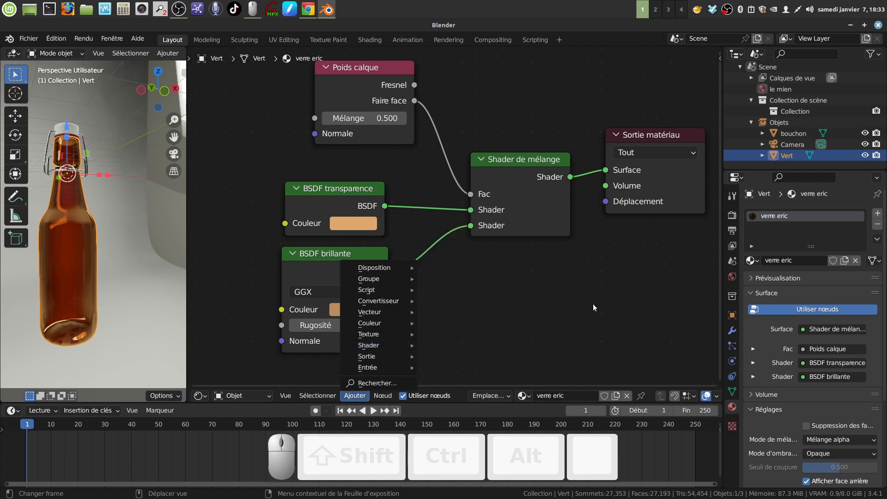
click(355, 395)
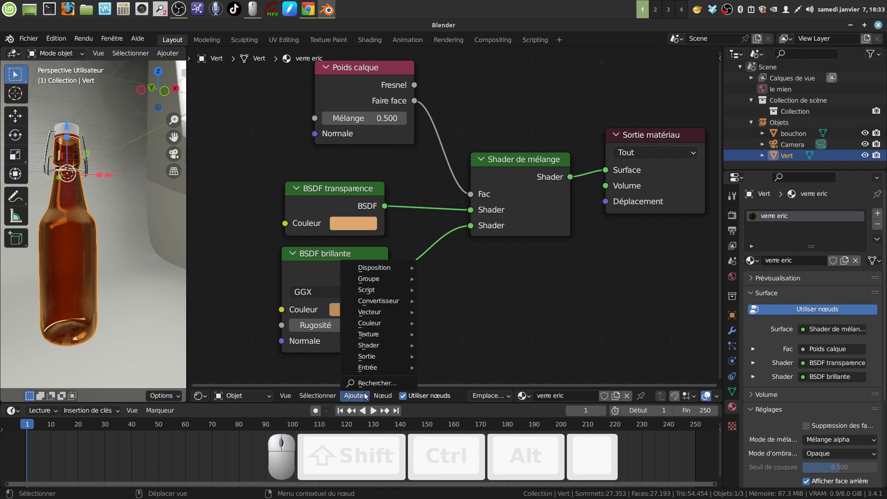
mouse_move(365, 368)
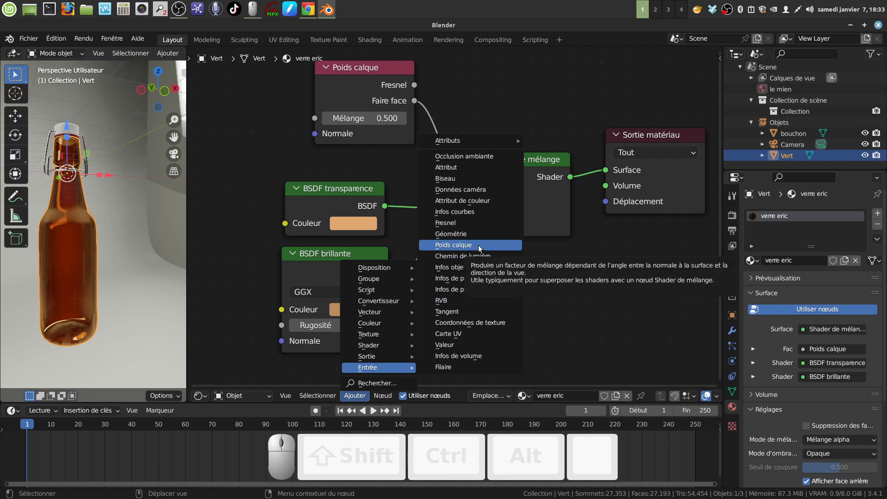
scroll(525, 304, down, 1)
scroll(525, 304, down, 1)
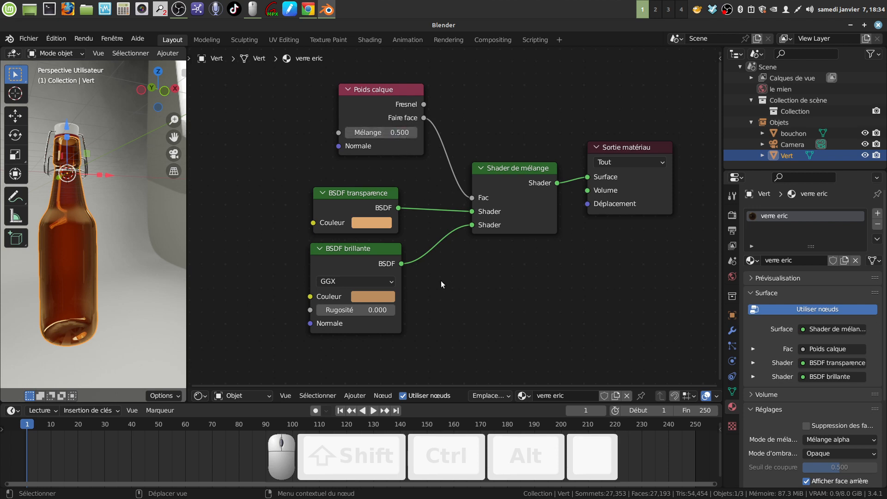
middle_drag(441, 281, 452, 261)
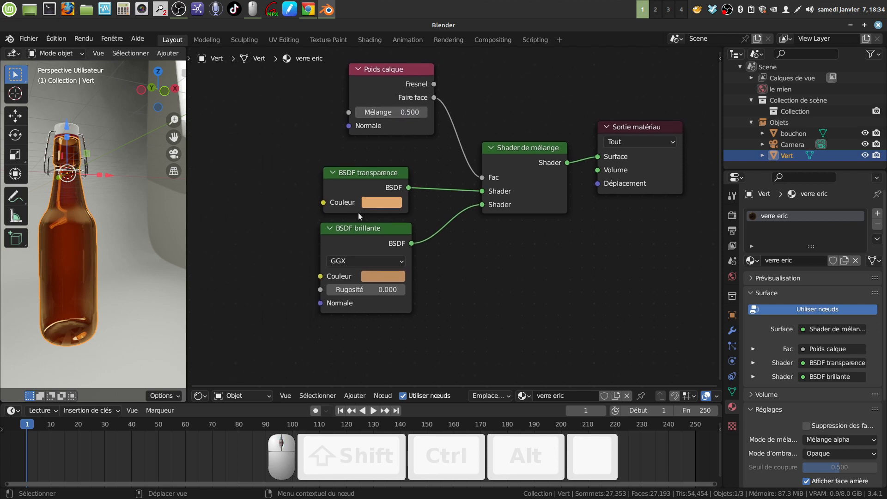
Step: Inspect the colour settings of the BSDF transparence and BSDF brillante nodes
click(384, 203)
click(389, 277)
mouse_move(508, 311)
middle_down()
mouse_move(497, 327)
mouse_move(517, 306)
middle_up()
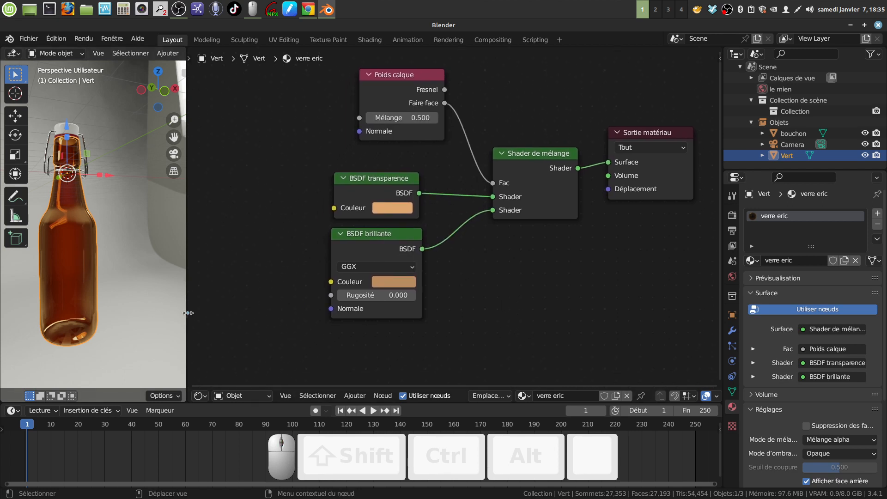
Step: Enlarge the 3D viewport against the Shader Editor and orbit around the rendered bottle
scroll(202, 317, down, 2)
scroll(104, 284, down, 2)
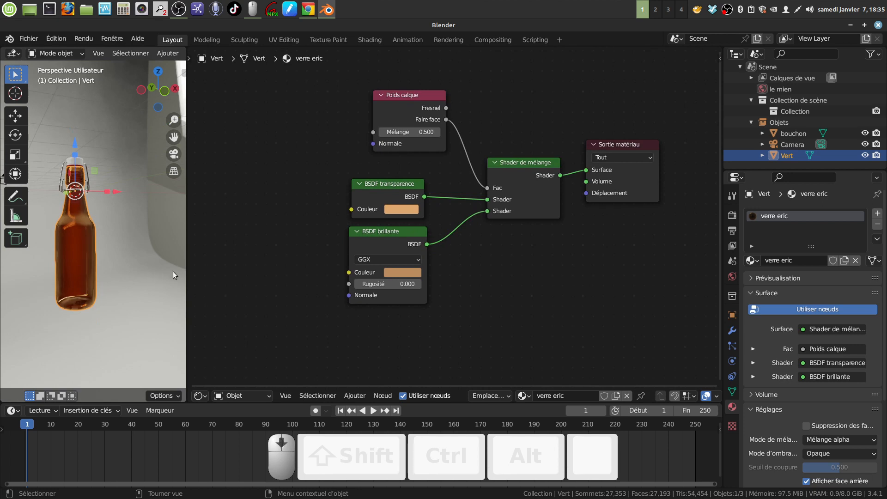
drag(187, 277, 391, 283)
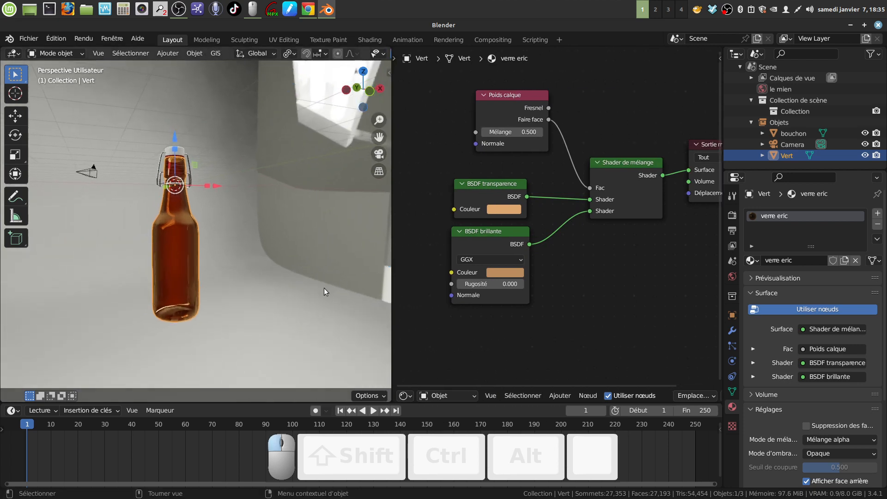
middle_drag(324, 292, 300, 277)
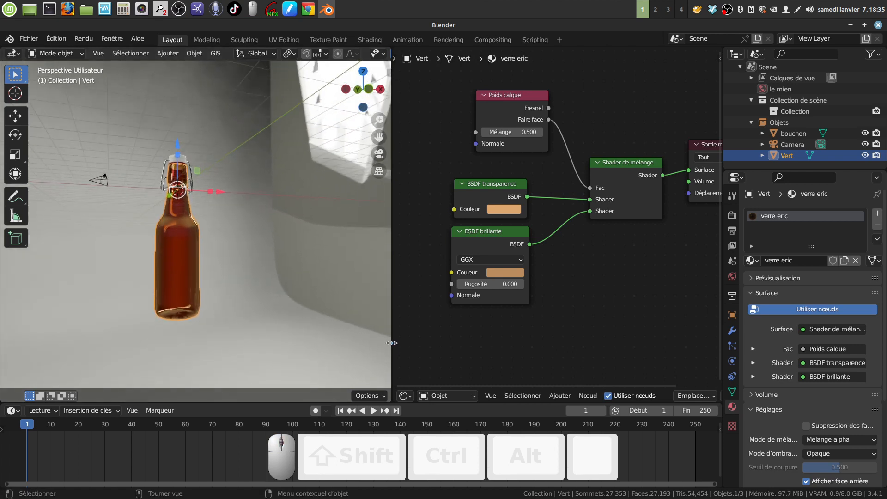
drag(392, 353, 462, 351)
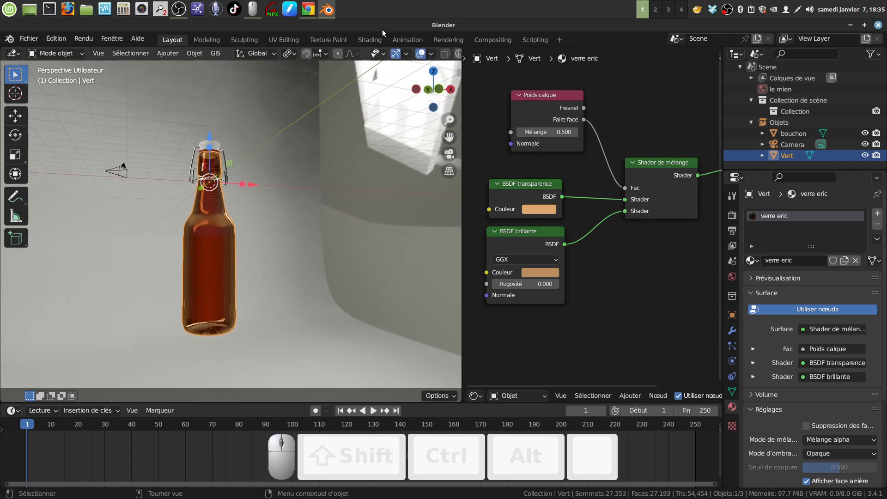
Step: Switch the 3D viewport to solid shading and show the bottle in front orthographic view
scroll(432, 56, down, 3)
click(421, 54)
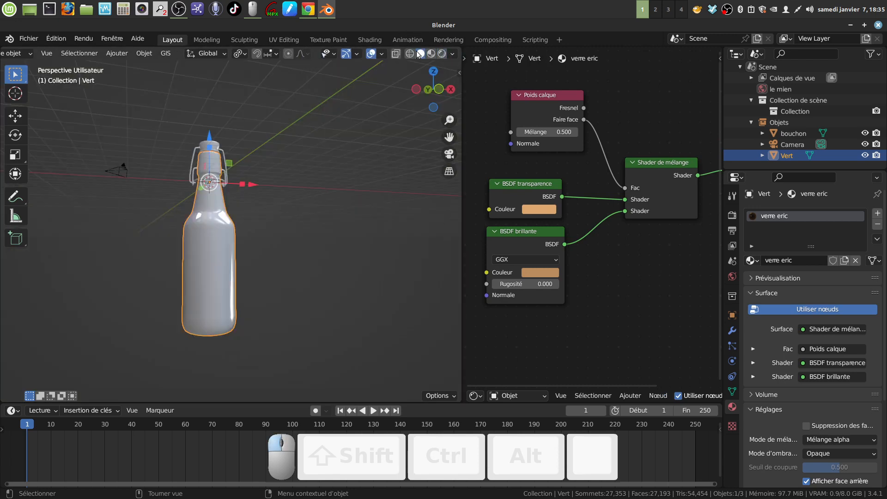
key(KP_1)
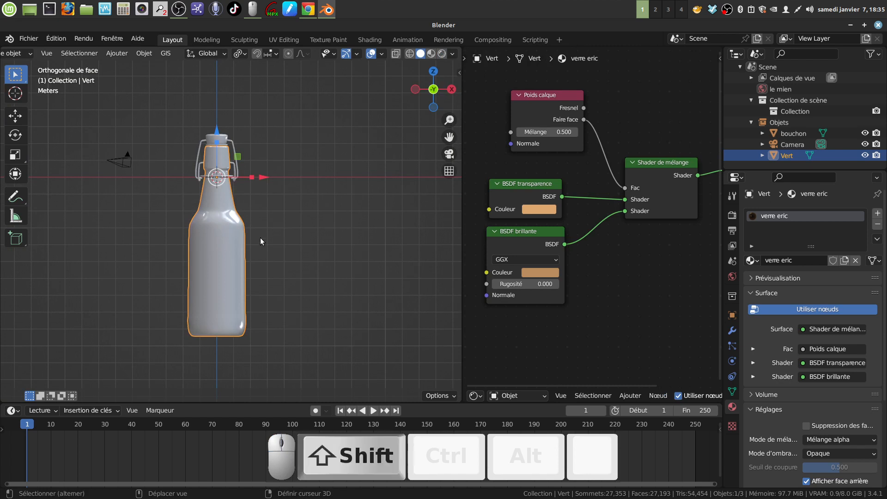
shift+middle_drag(264, 232, 288, 221)
scroll(301, 233, up, 1)
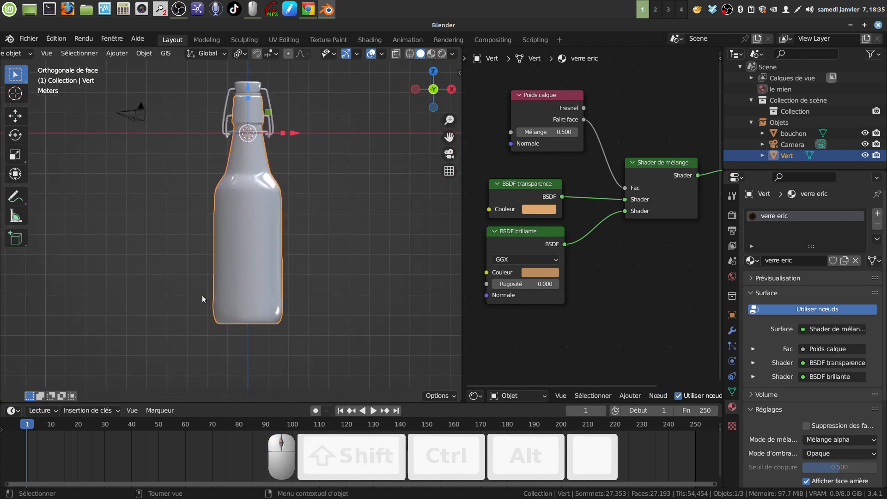
Step: Import the white etiquette-de-biere-gamme label image from the bouchon mécanique folder as an image plane
click(119, 53)
mouse_move(130, 187)
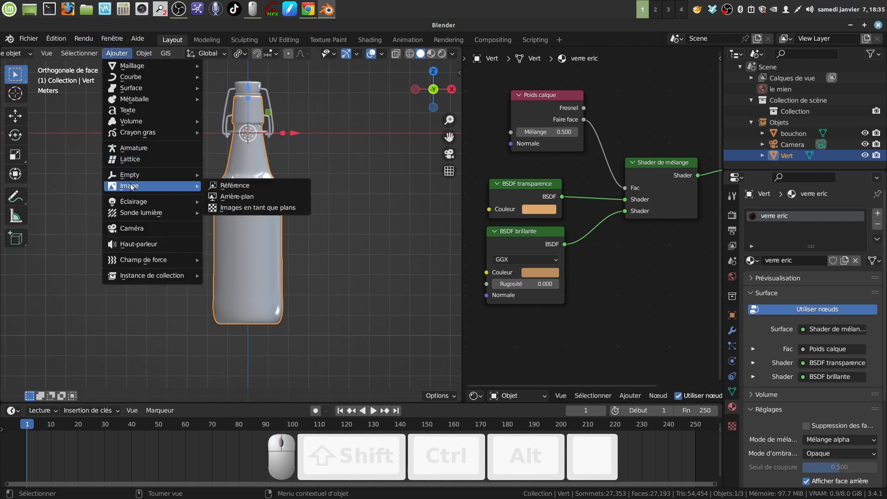
click(267, 210)
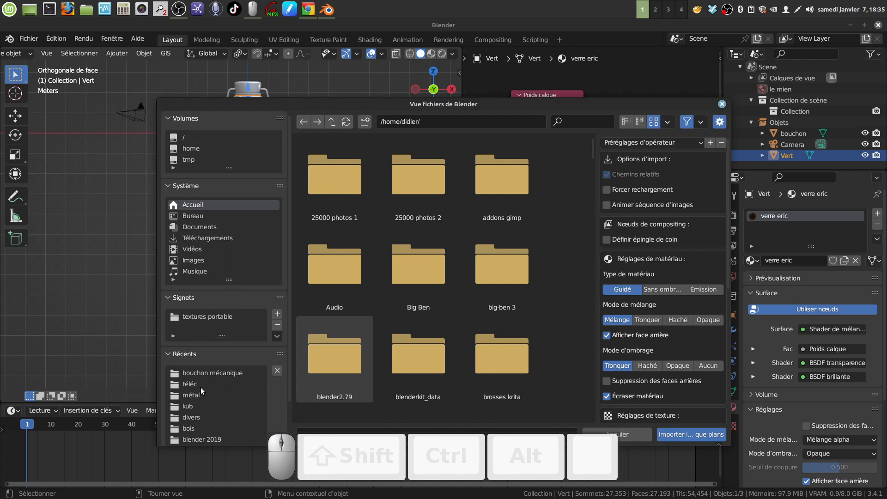
click(215, 371)
scroll(384, 305, down, 3)
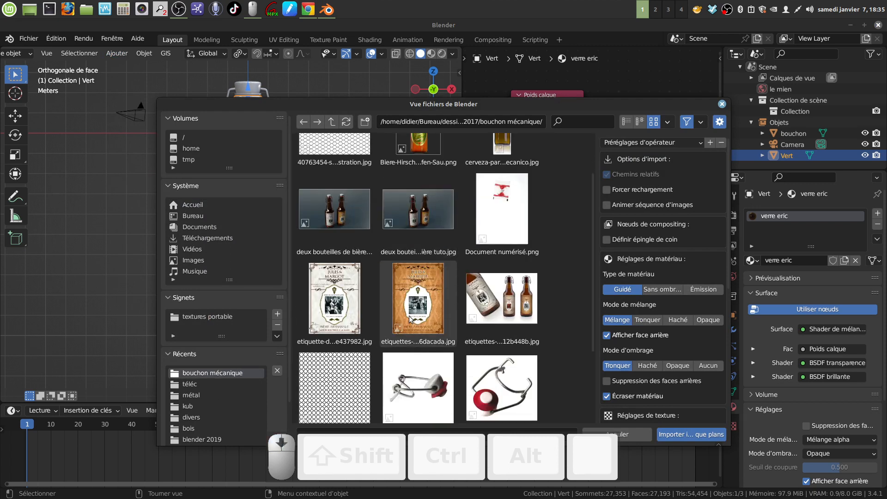
click(323, 313)
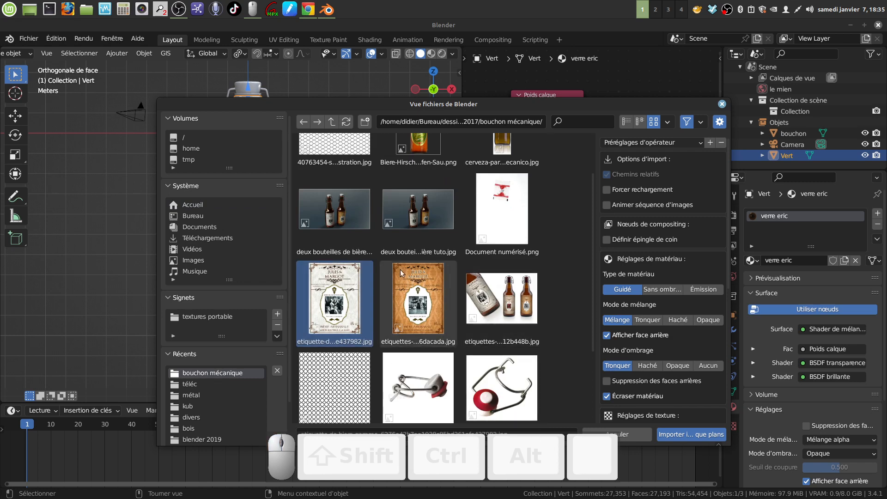
click(679, 434)
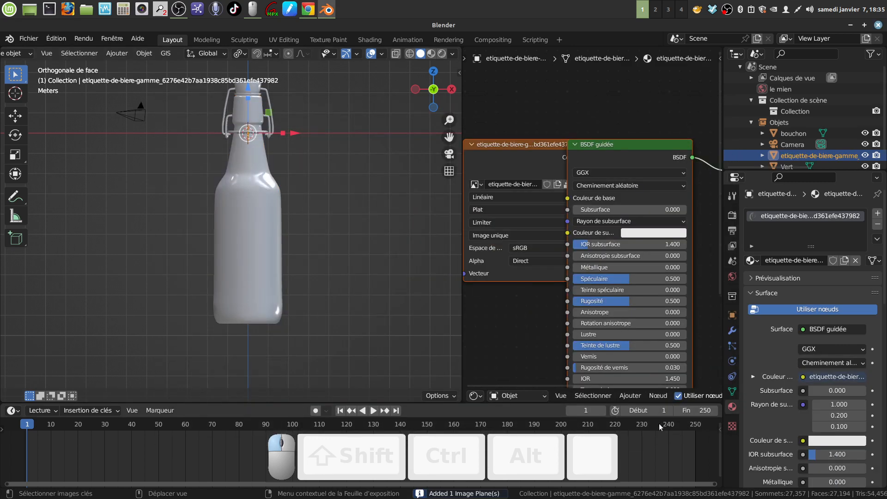
Step: Move the label plane about 5.66 m along negative Y, out in front of the bottle
middle_drag(298, 160, 265, 193)
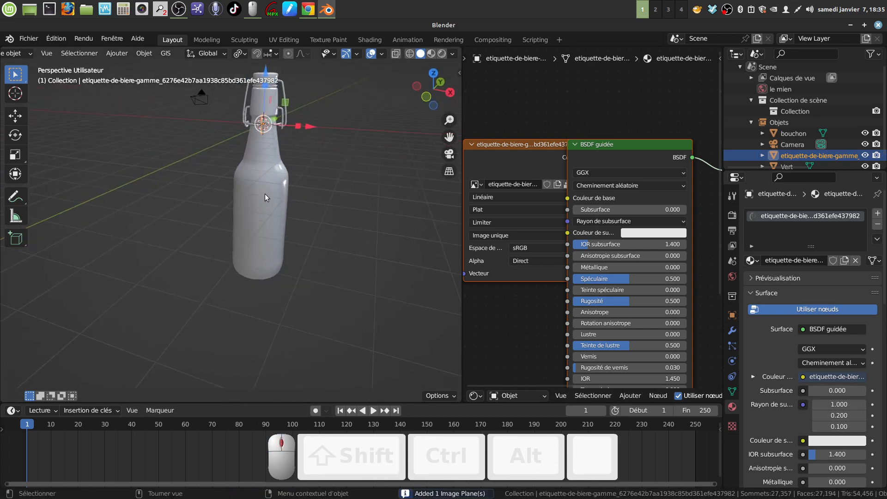
key(KP_1)
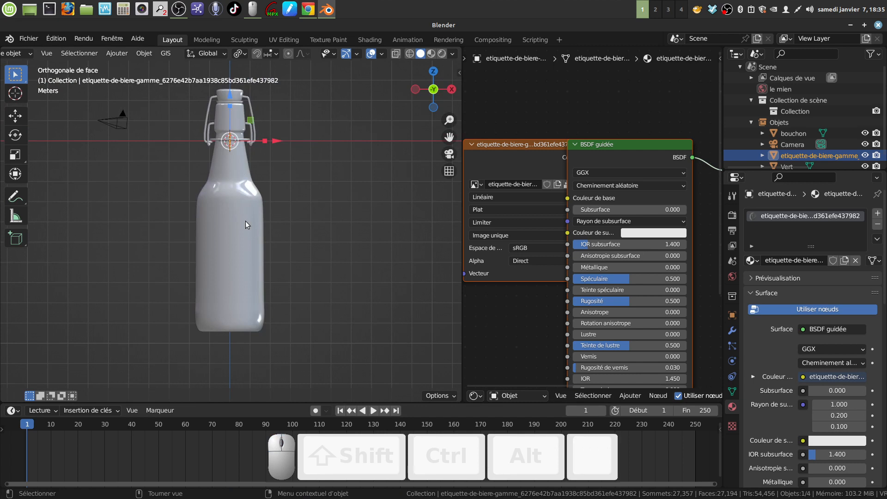
middle_drag(162, 204, 138, 181)
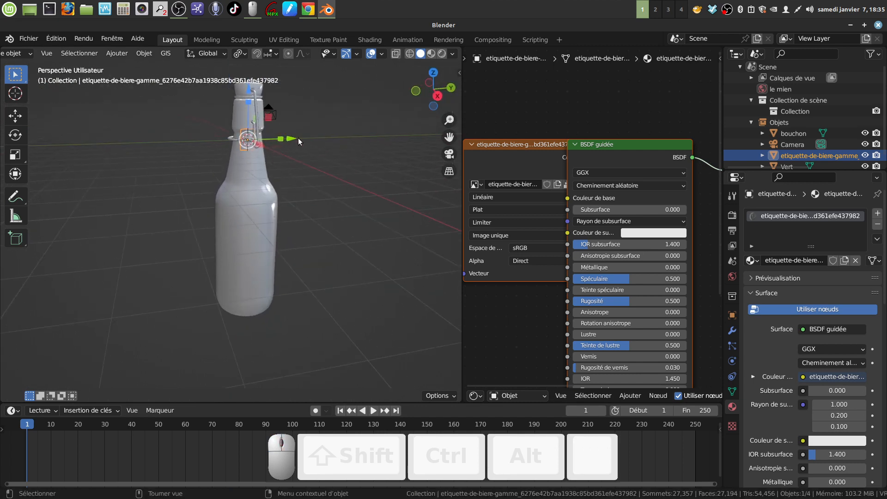
drag(298, 137, 176, 139)
middle_drag(235, 214, 337, 215)
key(KP_1)
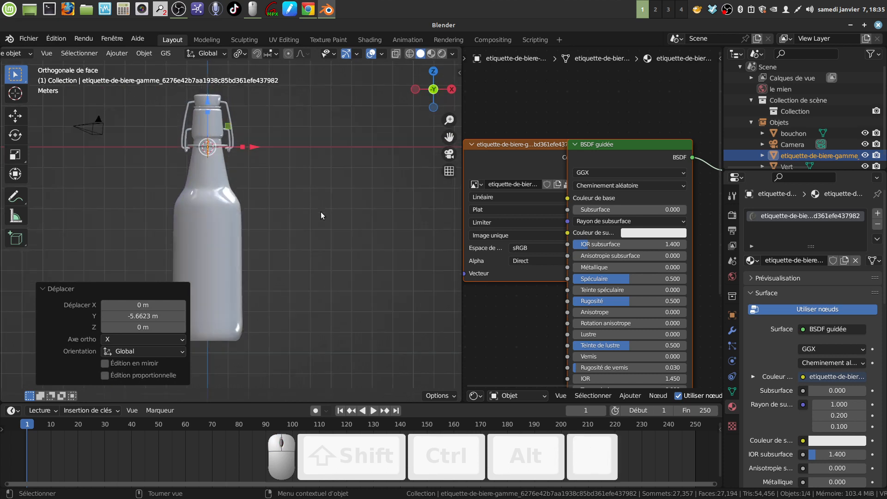
Step: Rotate the label plane 90° about the global Z axis so it faces the front view
key(r)
text(z)
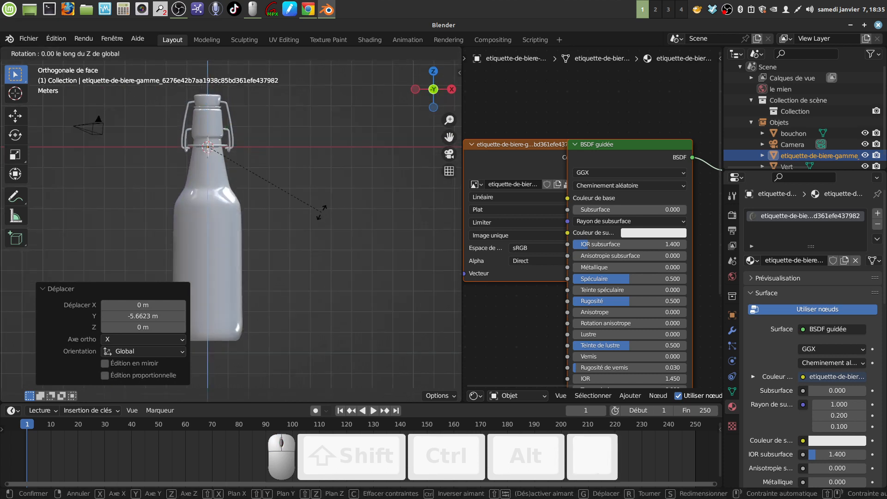
text(90)
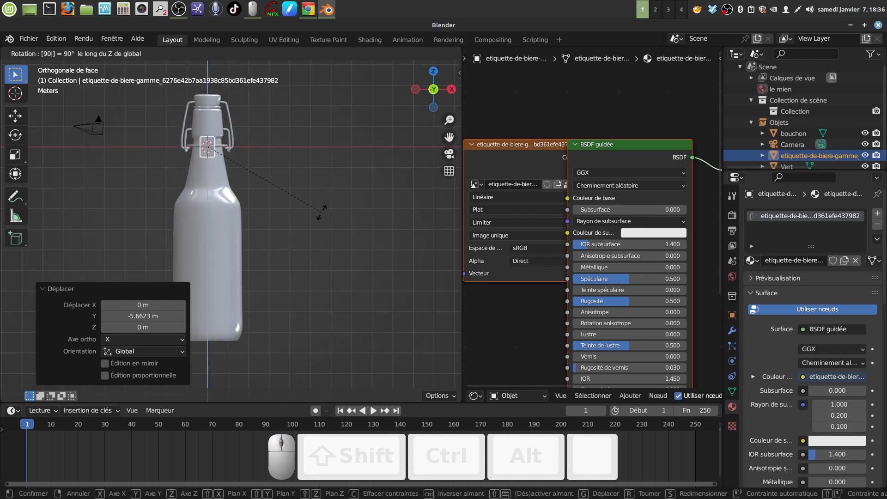
click(322, 216)
shift+middle_drag(274, 203, 347, 220)
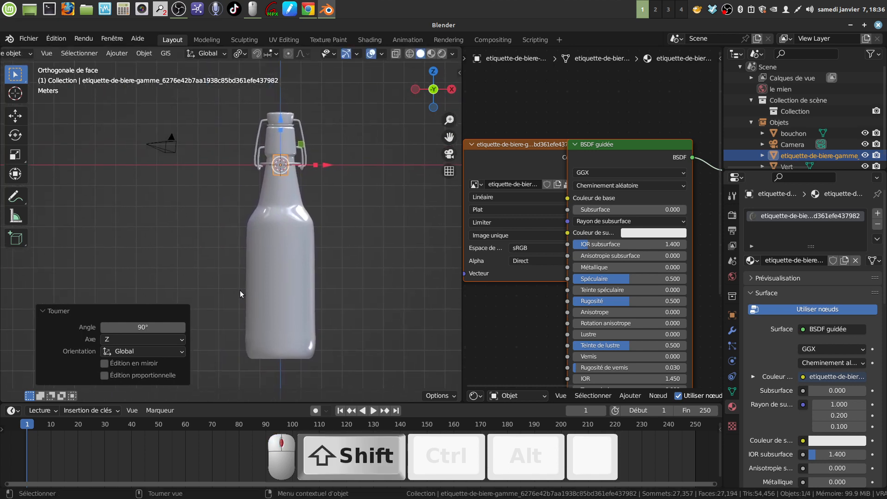
shift+middle_drag(233, 294, 211, 280)
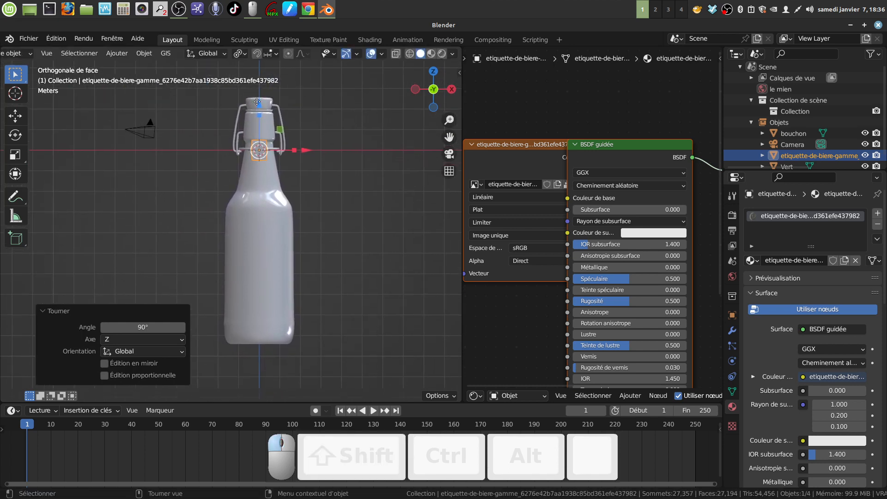
Step: Lower the label plane about 5.95 m to the bottle's body and move it about 3.89 m along Y towards the glass
drag(258, 105, 257, 223)
middle_drag(249, 223, 143, 238)
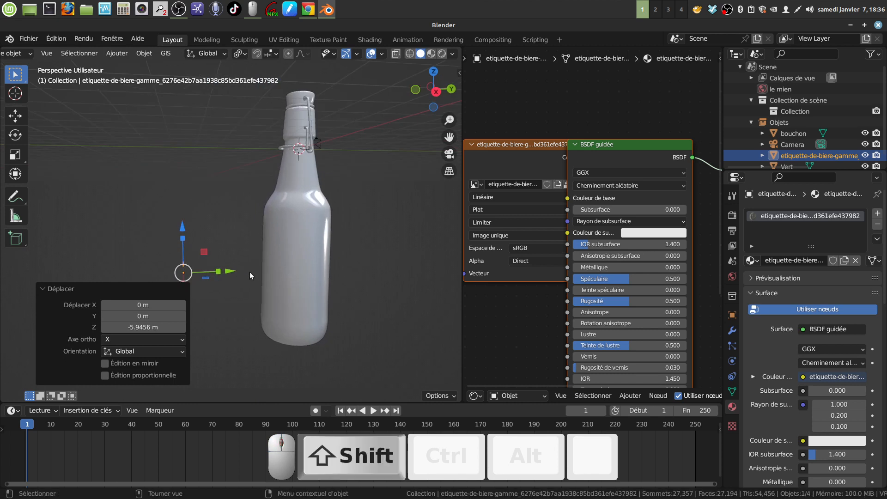
drag(231, 272, 307, 262)
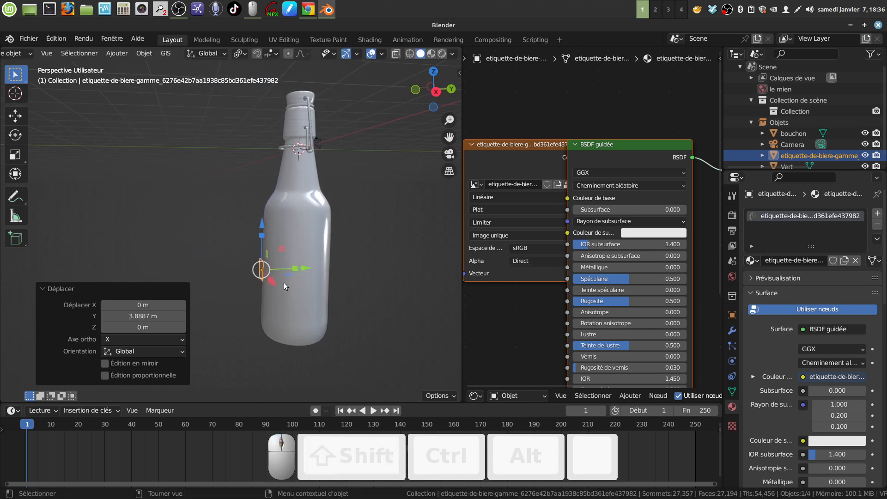
Step: Scale the label plane by about 4.49 to nearly the bottle body's width and raise it about 0.19 m
key(KP_1)
scroll(230, 277, up, 2)
shift+middle_drag(228, 261, 251, 215)
key(s)
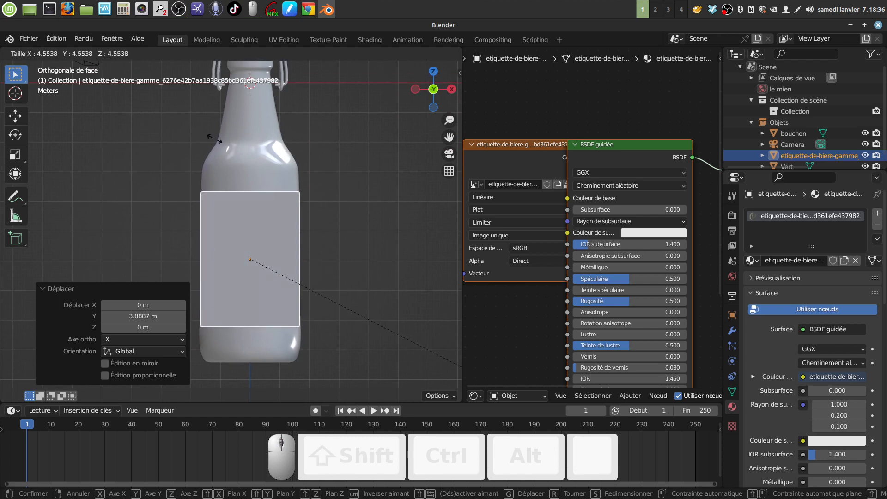
click(207, 138)
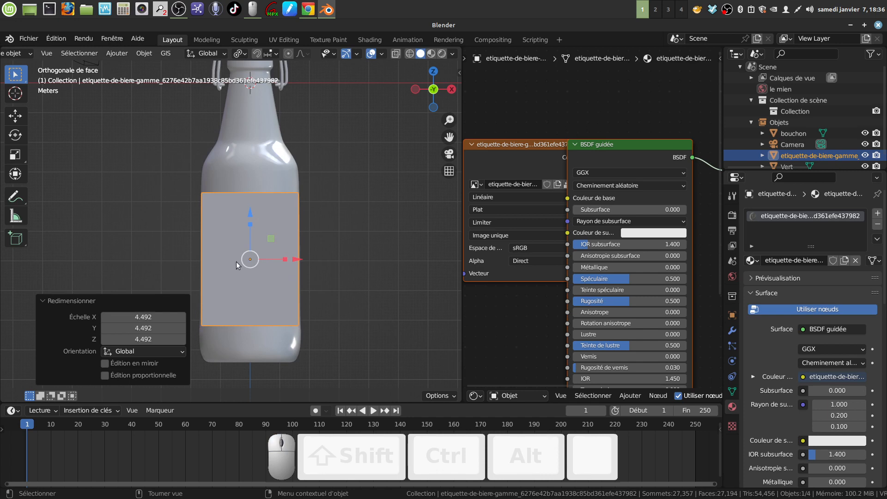
shift+middle_drag(323, 281, 300, 271)
drag(281, 248, 279, 241)
shift+middle_drag(352, 287, 192, 257)
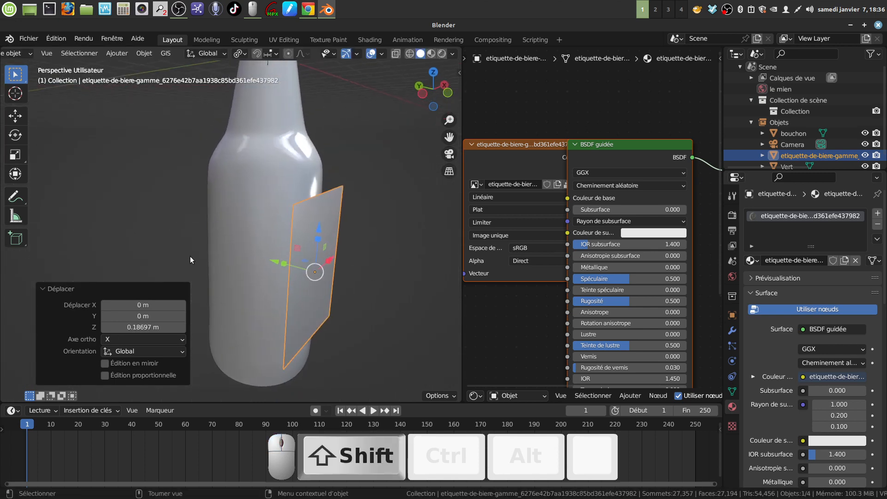
Step: Edit the Vert bottle mesh in face select mode and select one face beside each of the label's upper and lower left corners
click(273, 267)
key(Tab)
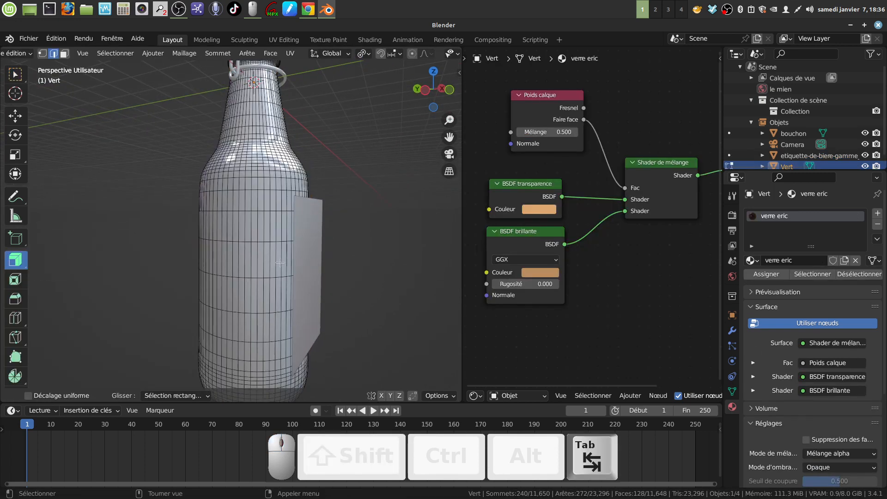
middle_drag(272, 262, 293, 171)
click(64, 53)
click(242, 214)
click(16, 74)
shift+middle_drag(272, 341, 271, 283)
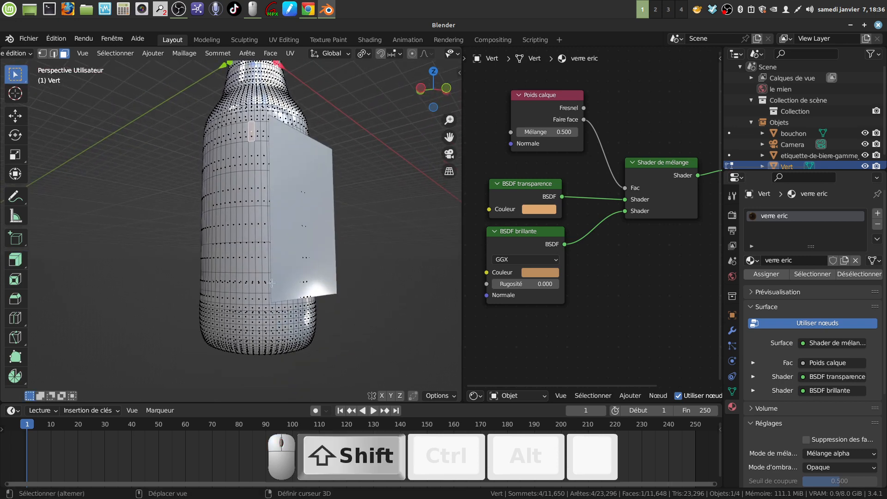
shift+click(251, 307)
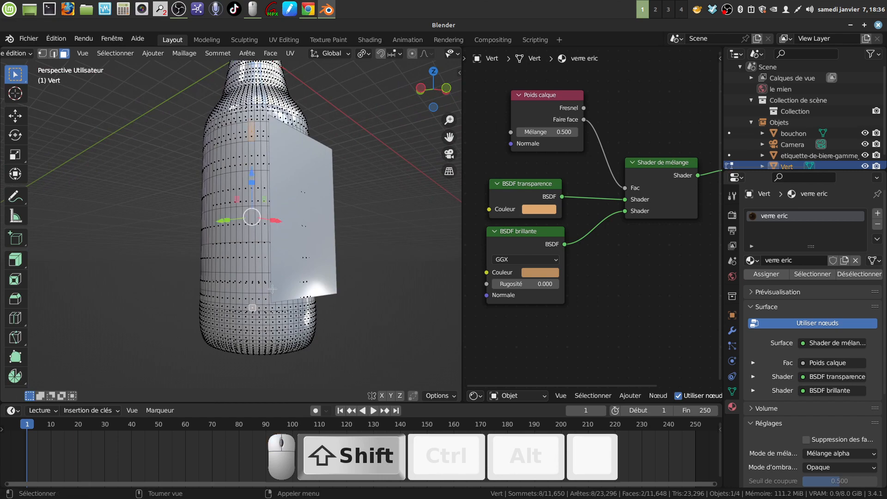
Step: Hide the label plane in the viewport to expose the bottle's front faces
middle_drag(251, 308, 166, 345)
middle_drag(277, 292, 365, 231)
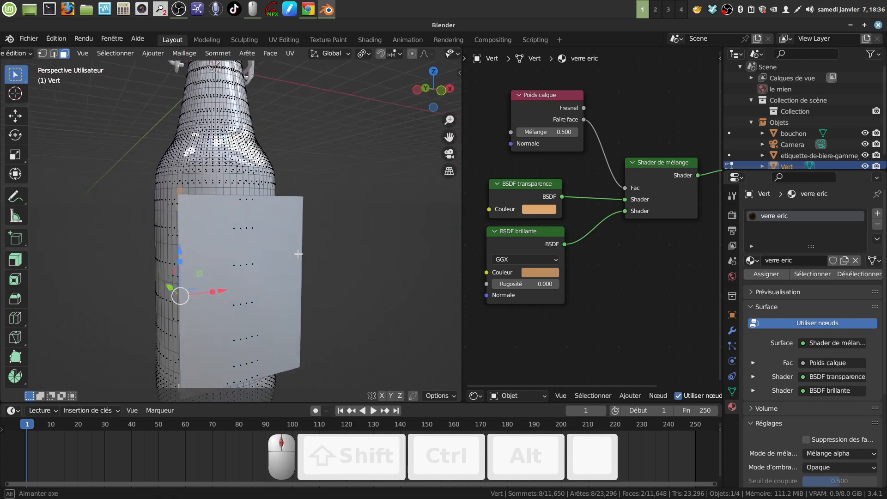
scroll(786, 160, down, 1)
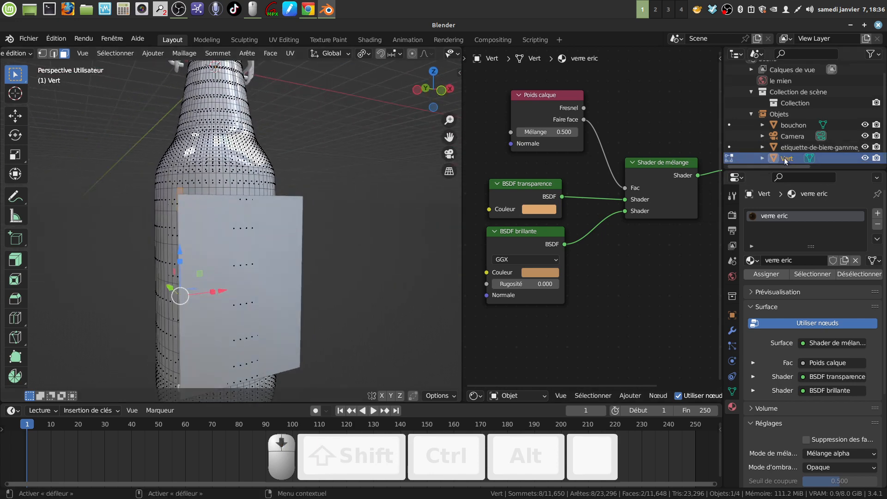
click(865, 147)
middle_drag(307, 262, 261, 225)
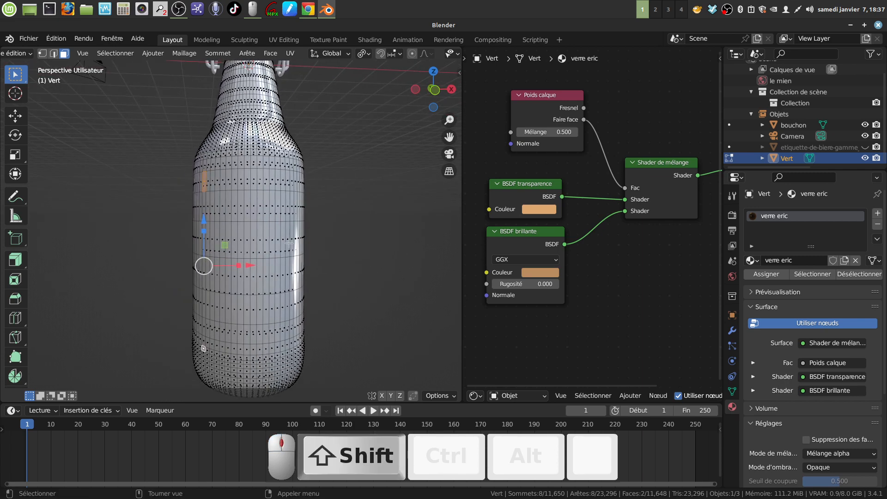
Step: Circle-select a vertical strip of faces on the left of the label area, between the two marker faces
key(c)
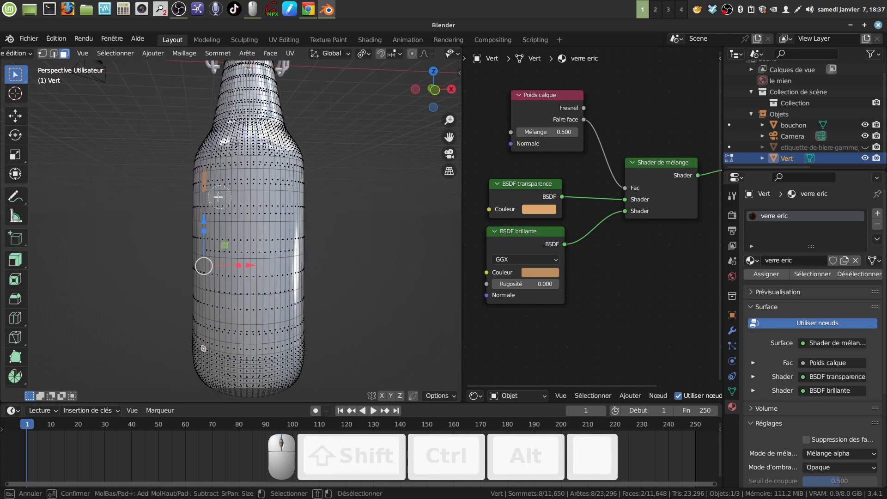
mouse_move(217, 184)
mouse_down()
mouse_move(221, 344)
mouse_move(216, 335)
mouse_up()
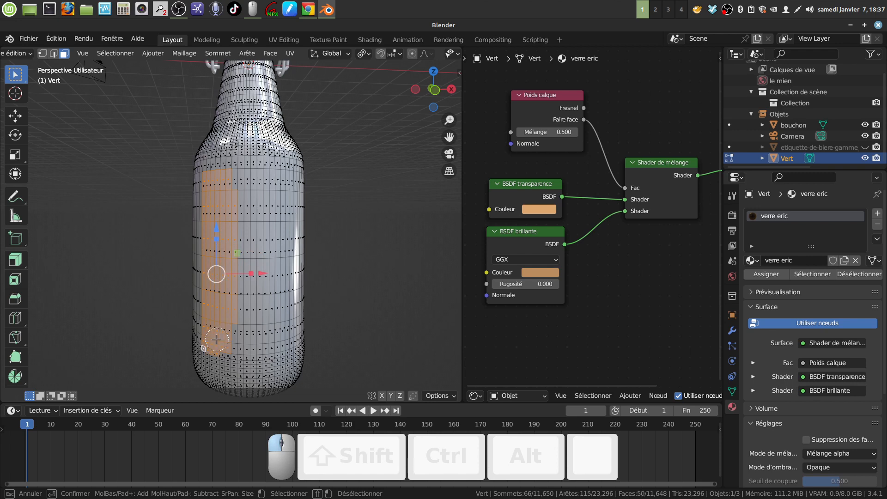
right_click(277, 294)
middle_drag(274, 261, 250, 259)
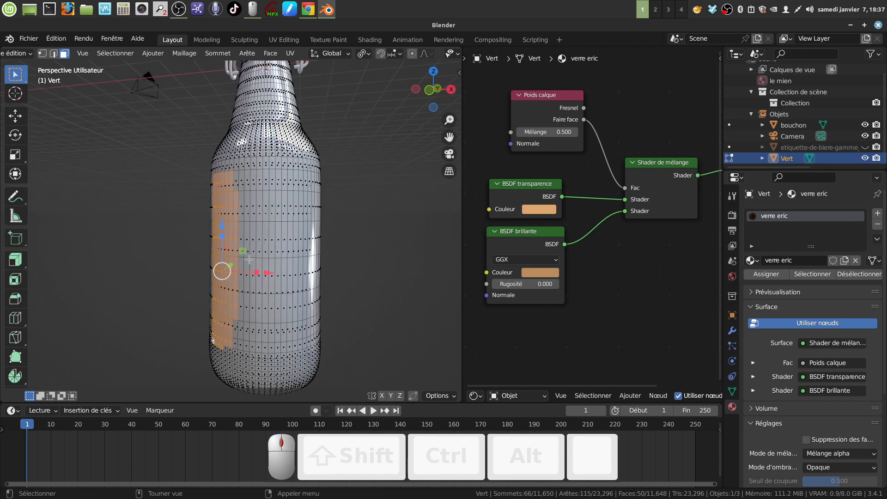
key(KP_1)
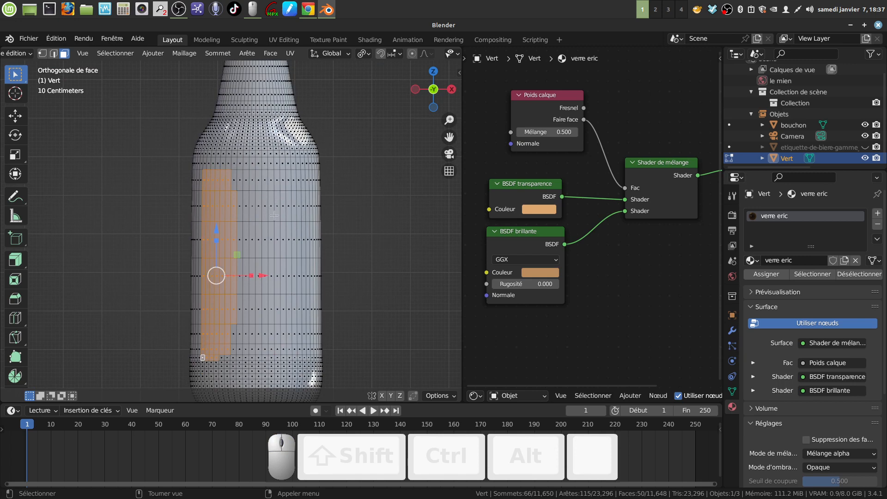
Step: Add the faces across the top and upper right of the label area to the selection with circle select
key(c)
mouse_move(254, 199)
mouse_down()
mouse_move(256, 185)
mouse_move(304, 187)
mouse_up()
drag(297, 220, 306, 224)
right_click(402, 220)
mouse_move(401, 220)
middle_down()
mouse_move(245, 218)
mouse_move(361, 212)
middle_up()
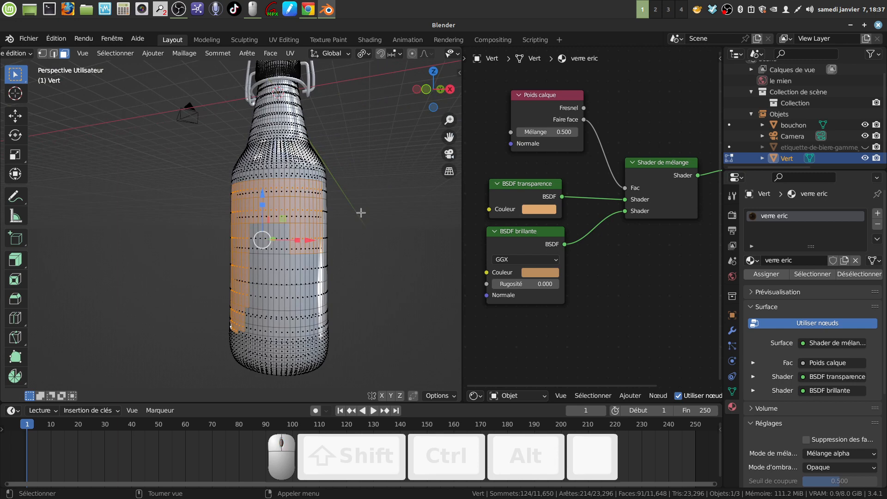
key(KP_1)
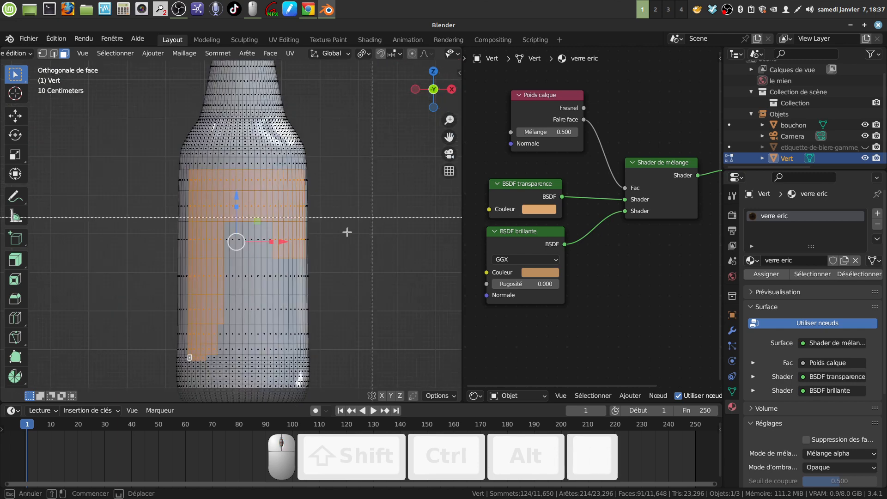
Step: Extend the circle selection down over the lower right faces of the label area
key(b)
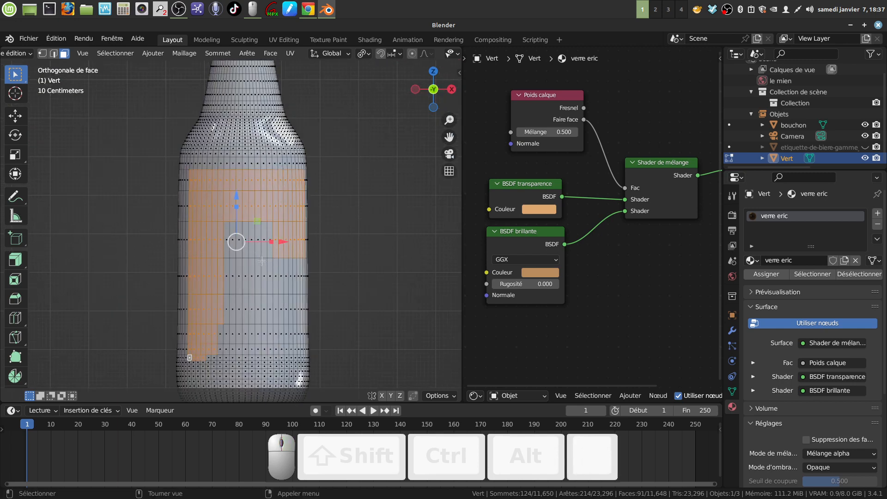
key(c)
drag(266, 249, 292, 269)
mouse_move(270, 319)
mouse_down()
mouse_move(292, 314)
mouse_move(271, 337)
mouse_move(278, 346)
mouse_move(269, 345)
mouse_move(288, 343)
mouse_up()
right_click(288, 344)
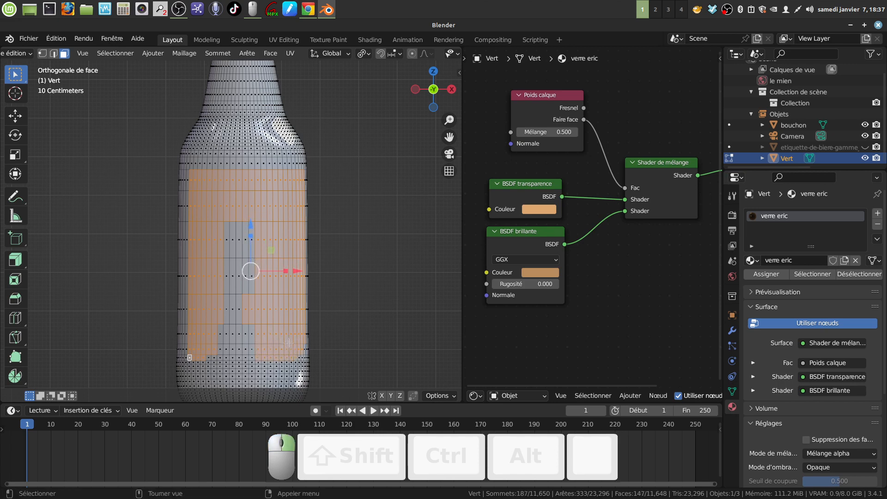
Step: Add the remaining faces at the lower right corner of the label area to the selection
shift+middle_drag(325, 309, 323, 308)
scroll(323, 308, up, 3)
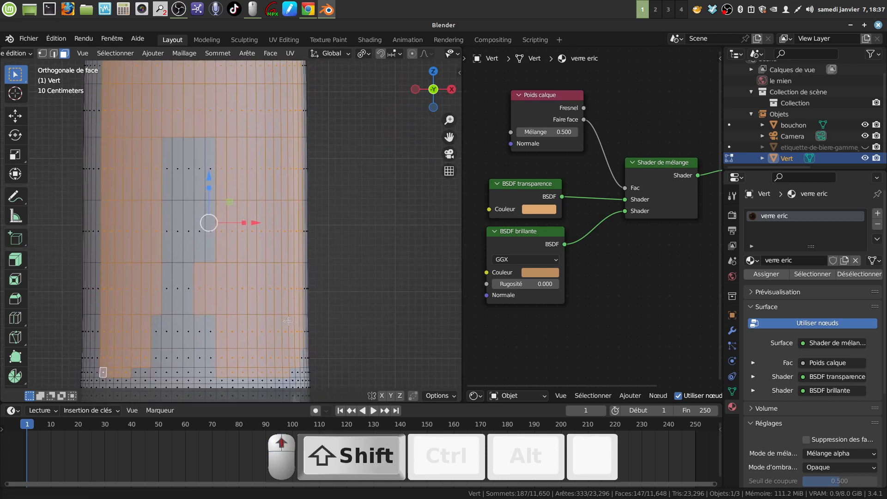
shift+scroll(291, 323, down, 3)
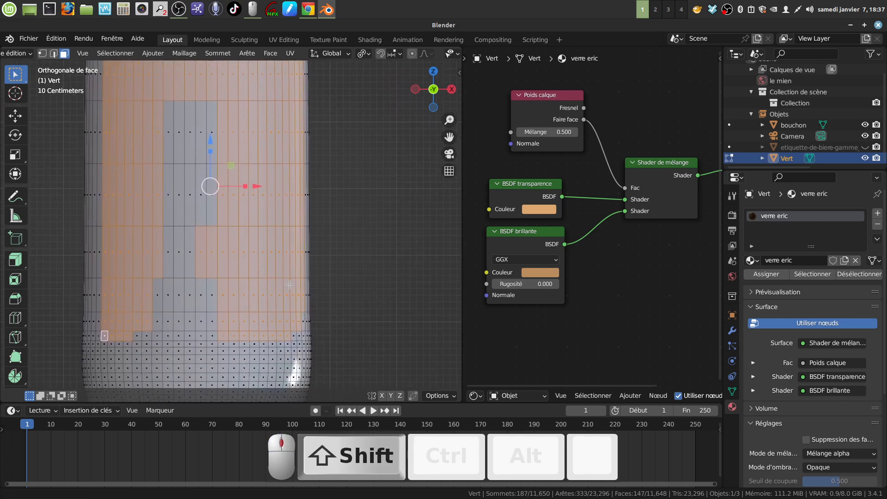
shift+click(304, 336)
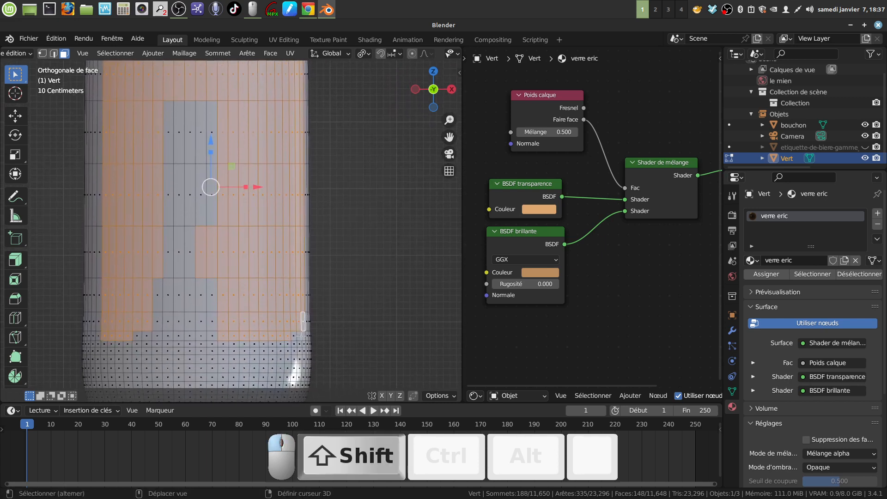
shift+click(300, 336)
shift+click(296, 336)
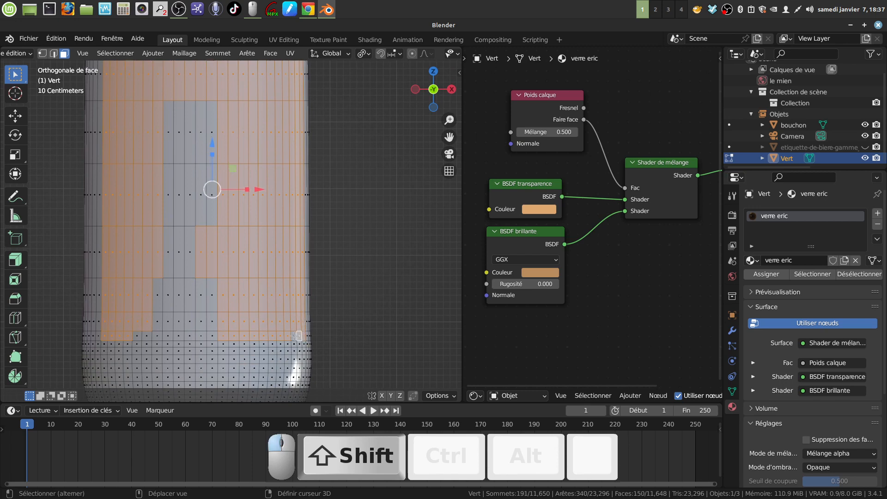
shift+click(296, 336)
Step: Fill the unselected gap in the middle and lower centre of the label area with circle select
scroll(299, 324, down, 5)
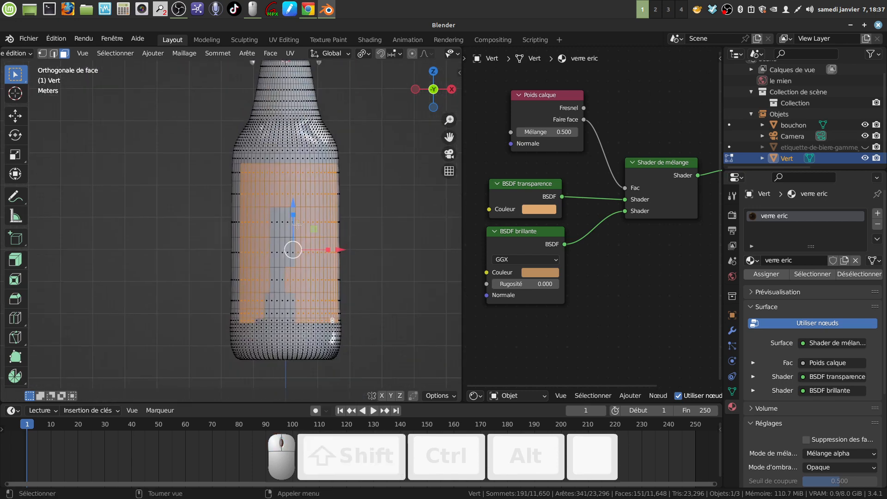
key(c)
mouse_move(280, 261)
mouse_down()
mouse_move(277, 235)
mouse_move(284, 273)
mouse_up()
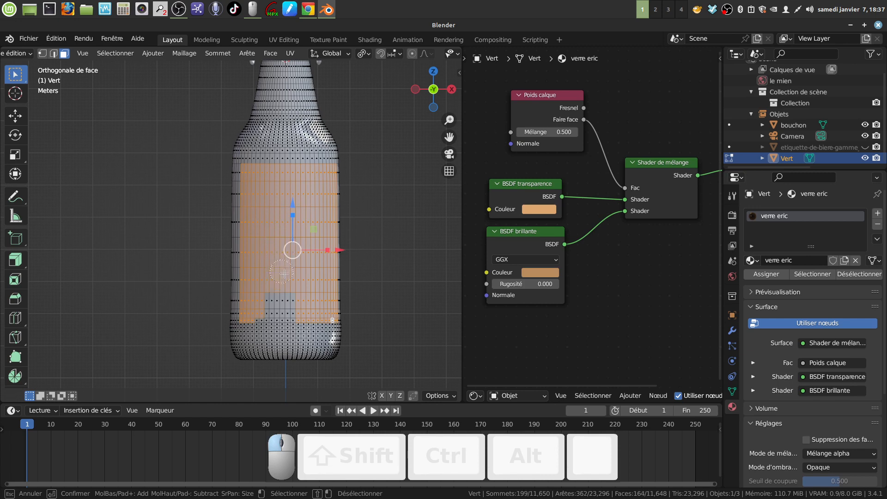
mouse_move(296, 238)
mouse_down()
mouse_move(285, 304)
mouse_move(266, 307)
mouse_up()
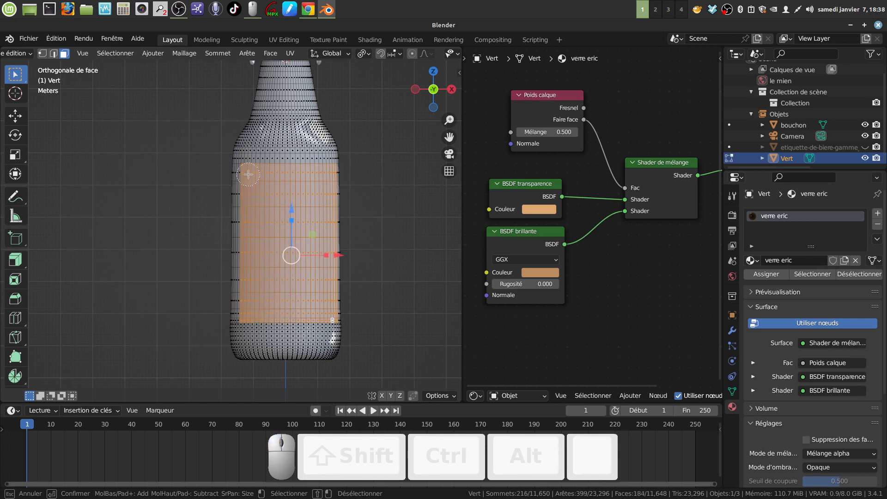
Step: Widen the circle selection by one column of faces along the left edge of the label area
drag(249, 178, 250, 180)
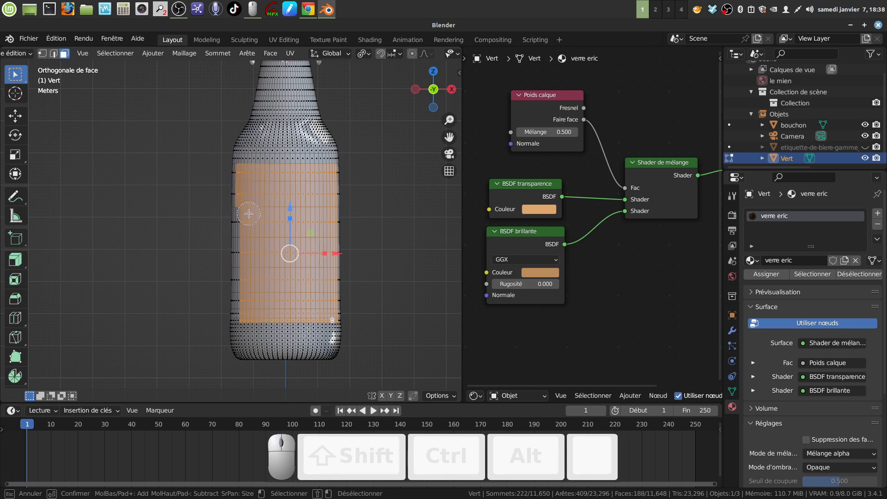
drag(249, 216, 248, 249)
click(249, 249)
click(245, 250)
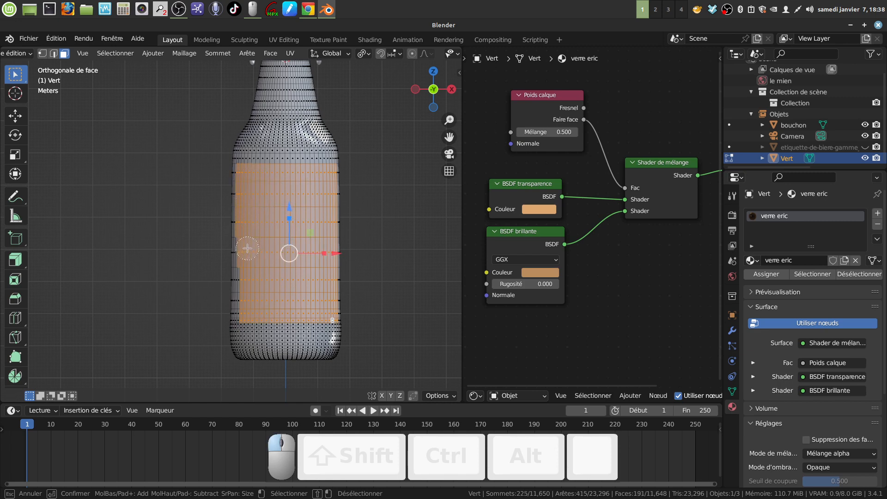
drag(248, 279, 247, 310)
right_click(262, 295)
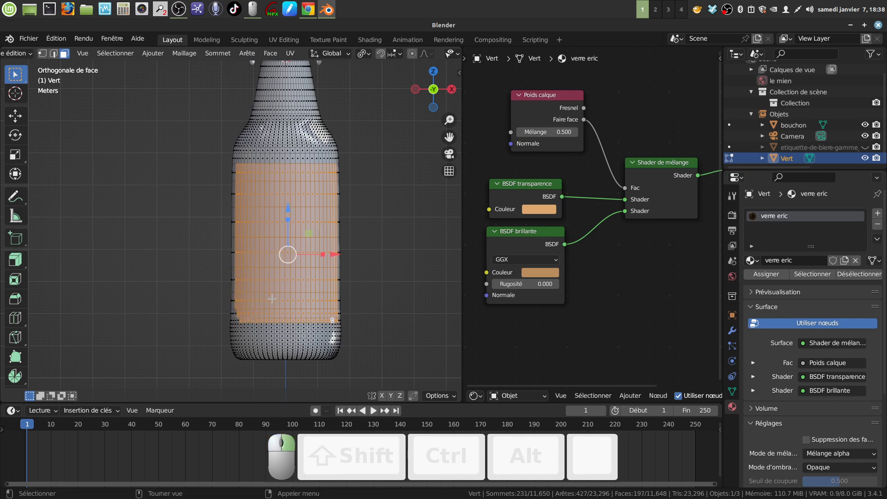
Step: Circle-select the missing faces at the lower left corner of the label area to square off the selection
scroll(270, 281, up, 4)
shift+middle_drag(266, 276, 245, 138)
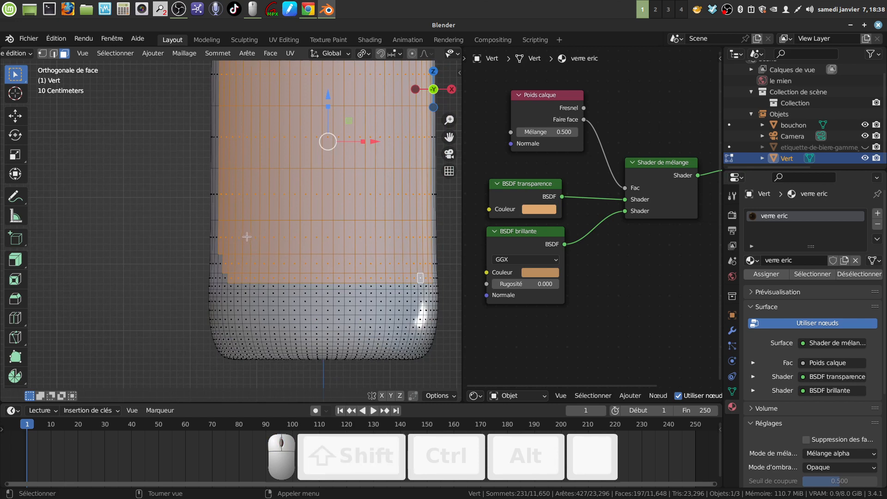
key(c)
drag(247, 241, 228, 268)
right_click(229, 268)
scroll(390, 227, down, 8)
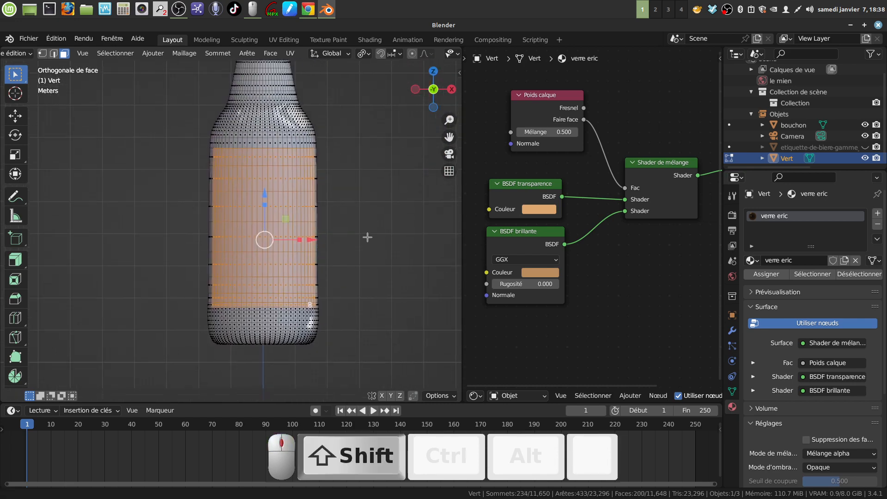
shift+middle_drag(341, 240, 325, 227)
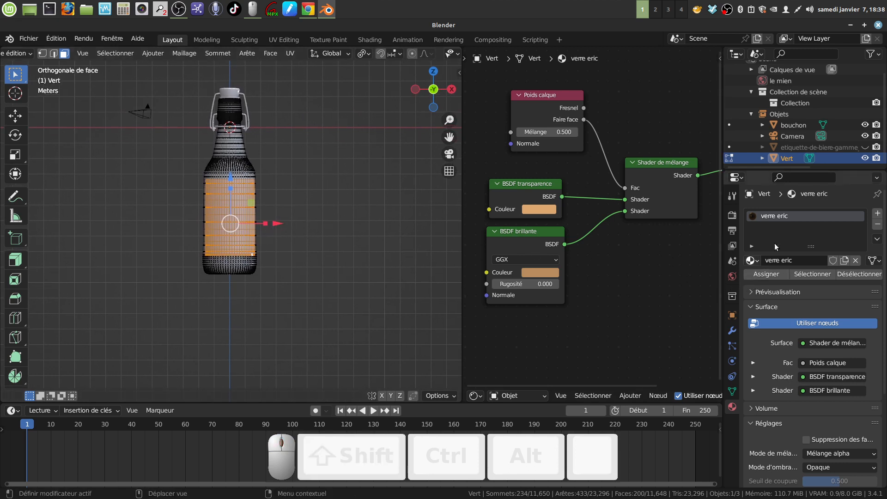
Step: Add a second material slot holding a single-user copy of the bottle's glass material and assign it to the selected label faces
click(877, 214)
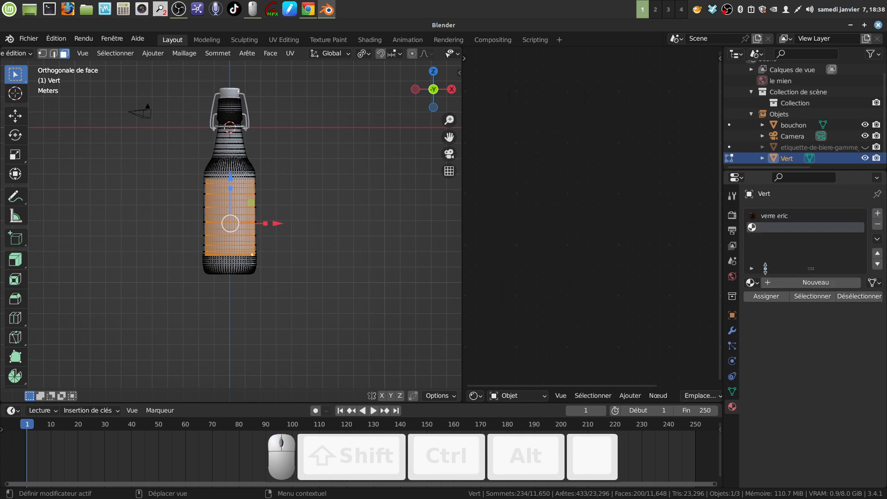
click(757, 284)
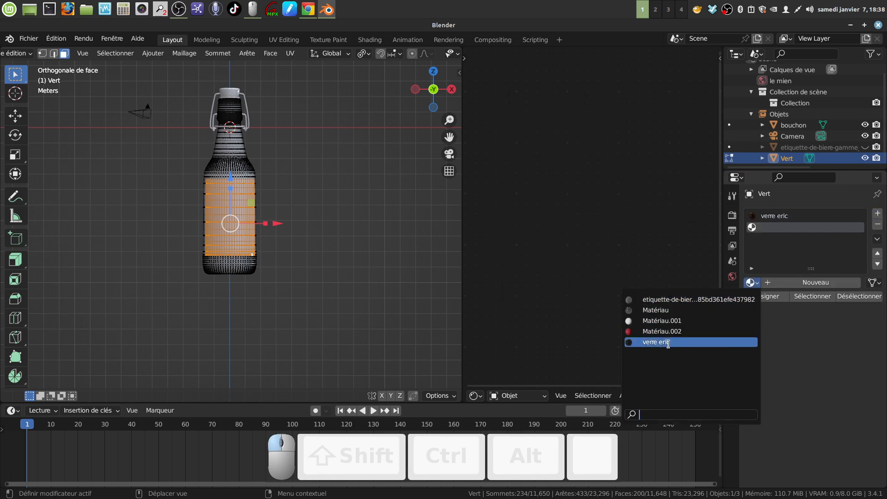
click(666, 342)
click(753, 301)
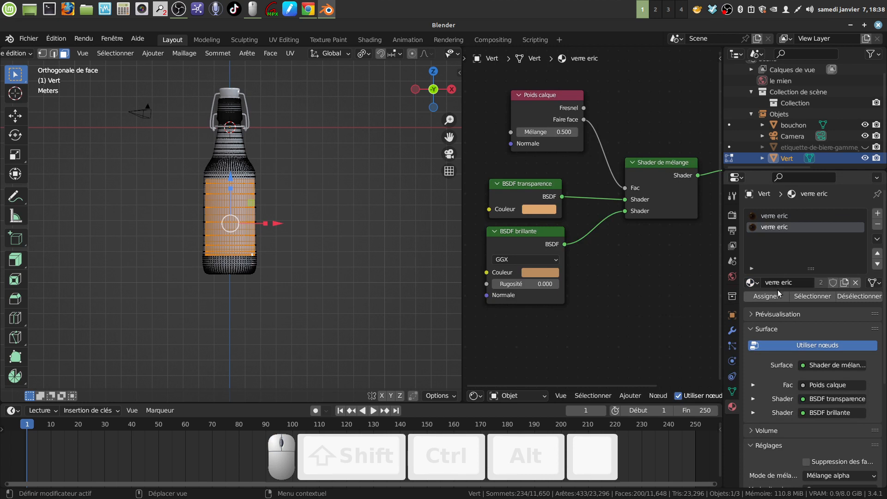
click(845, 283)
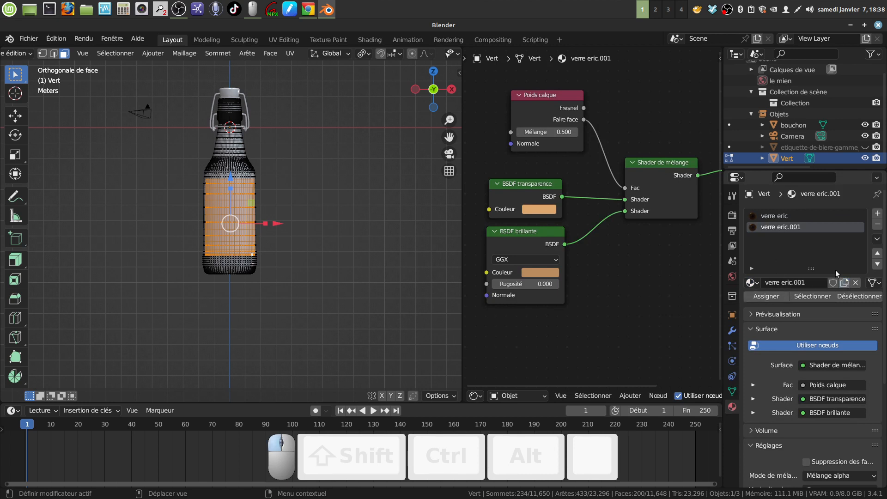
click(763, 301)
Step: Rename the copied material in the second slot to étiquette
click(808, 230)
double_click(807, 230)
key(BackSpace)
key(BackSpace)
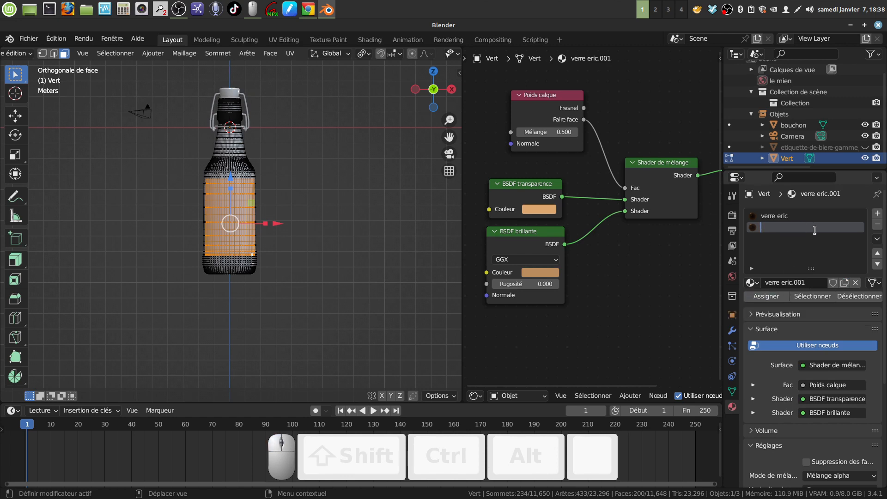
text(é)
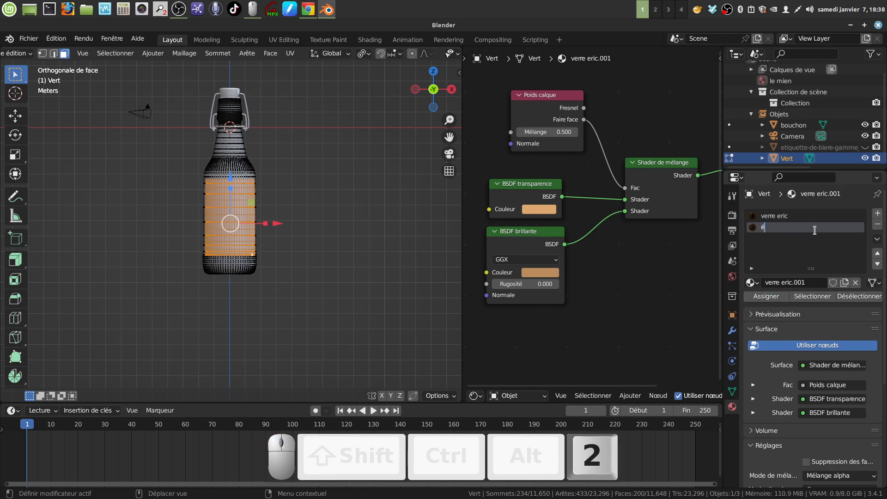
text(tiquette)
click(802, 213)
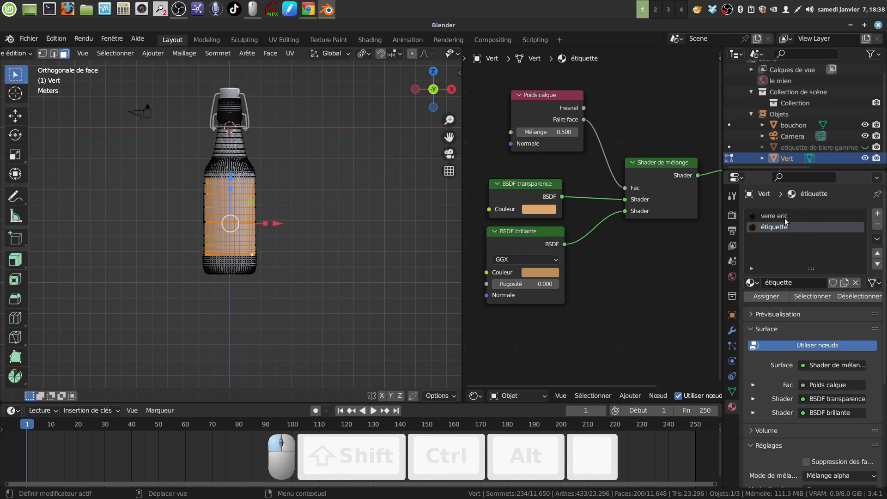
Step: Rename the glass material in the first slot to verre and assign it to the selected faces
click(789, 217)
click(784, 216)
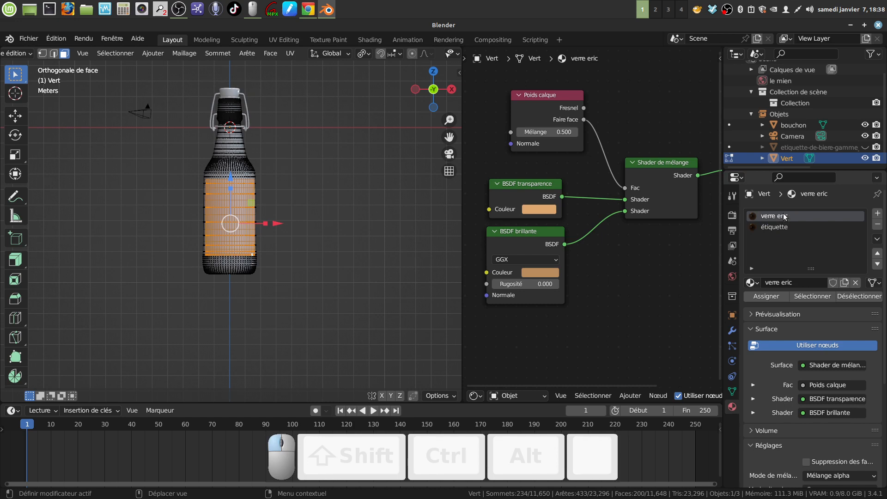
click(763, 256)
click(794, 284)
click(795, 282)
key(BackSpace)
click(697, 293)
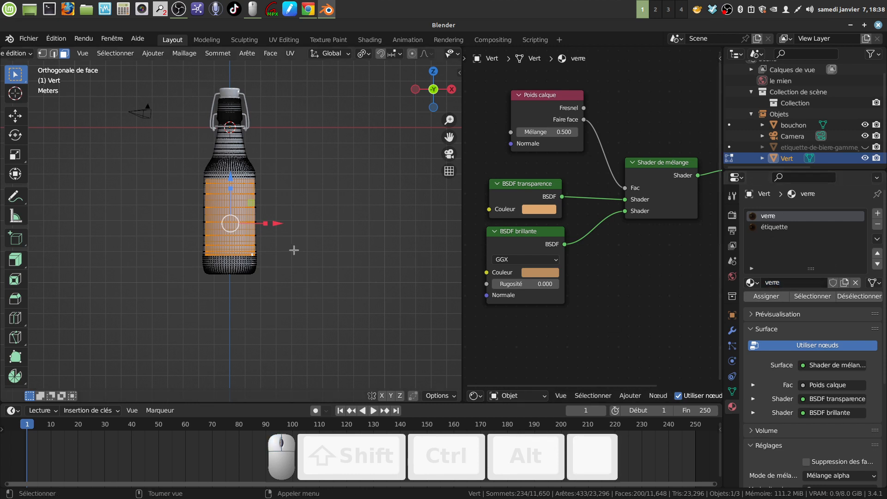
click(771, 297)
Step: Widen the shader editor and move the étiquette material's output node well away to the lower right of the other nodes
drag(461, 323, 250, 323)
scroll(517, 281, down, 1)
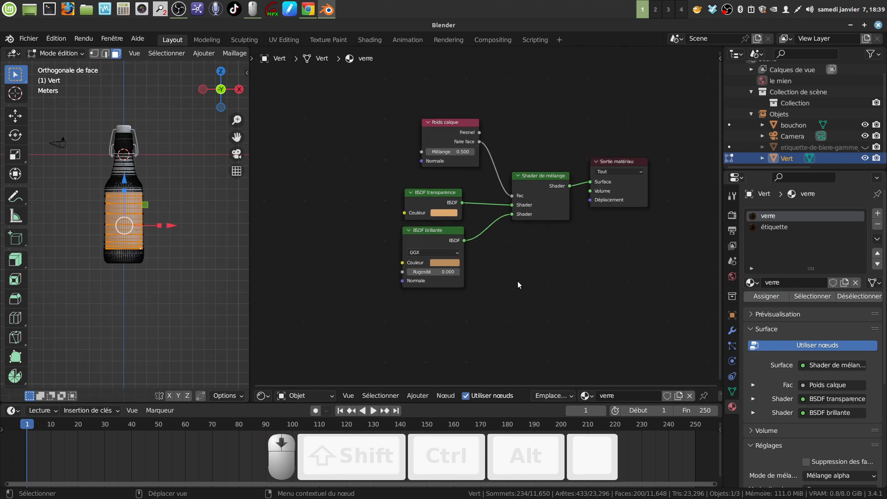
scroll(509, 280, down, 2)
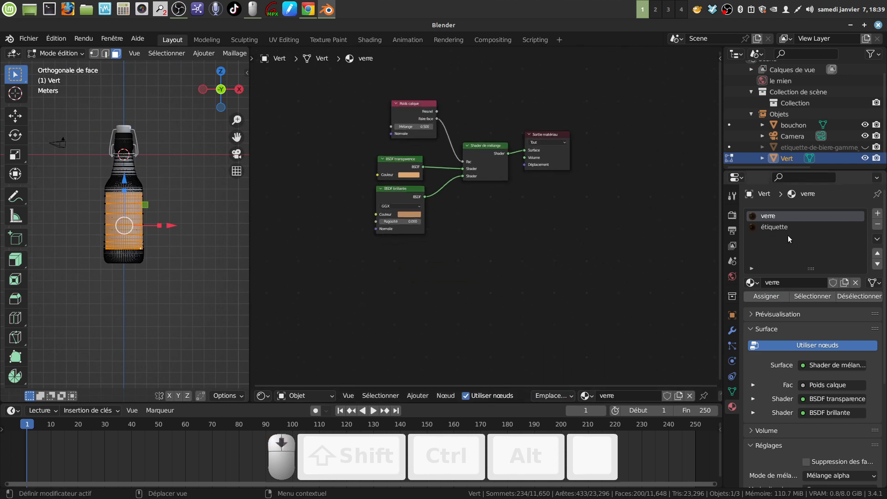
click(774, 227)
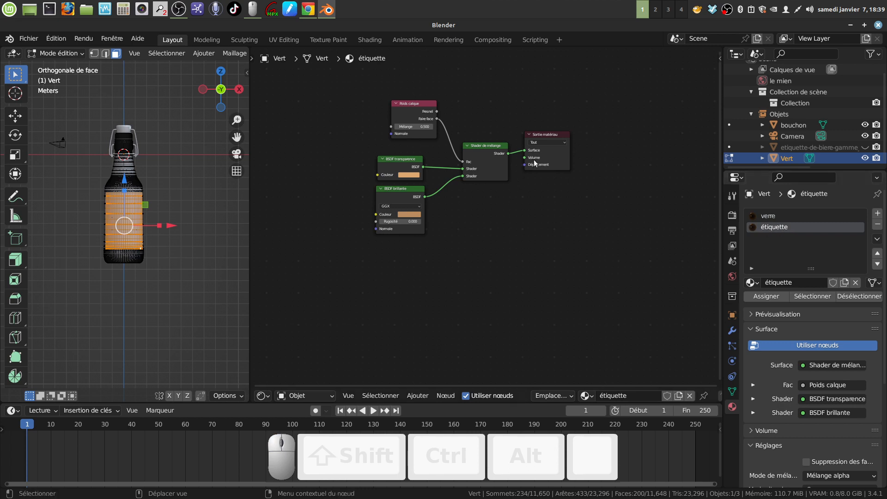
drag(559, 154, 670, 293)
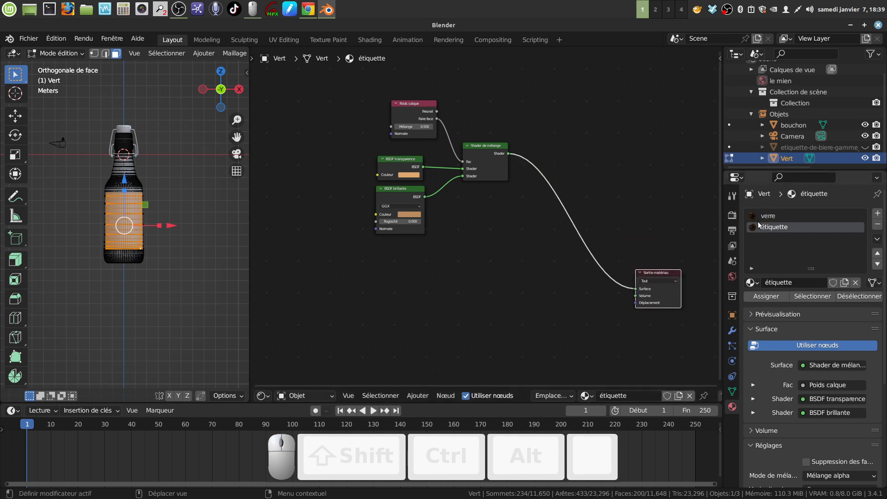
Step: Add a UV Map (Carte UV) input node to the étiquette material, placed below and left of the BSDF brillante node
scroll(494, 308, down, 3)
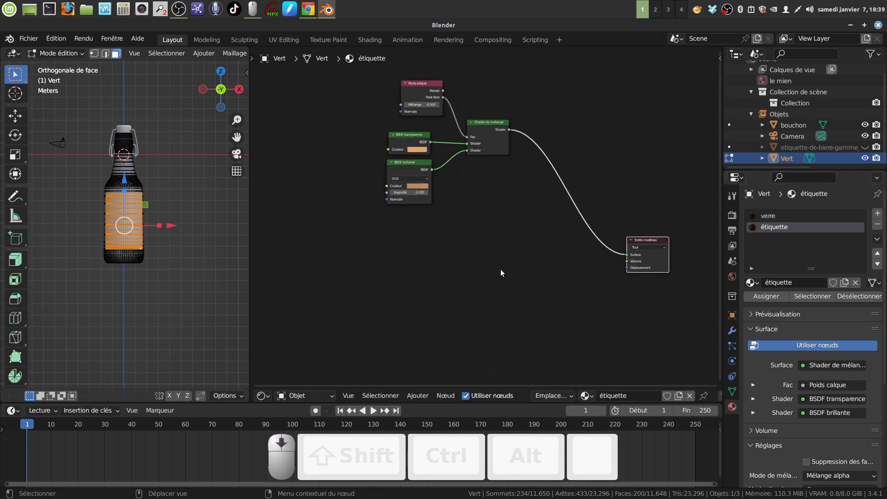
middle_drag(488, 250, 487, 252)
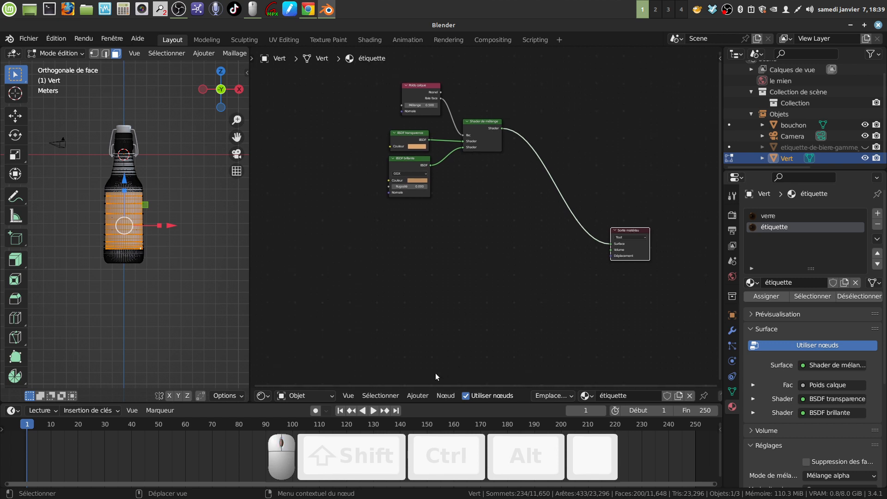
click(419, 396)
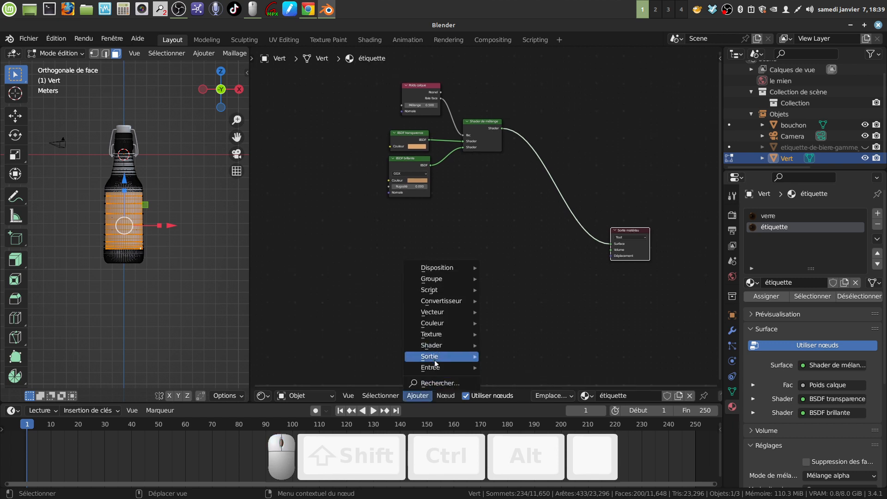
mouse_move(430, 368)
click(514, 332)
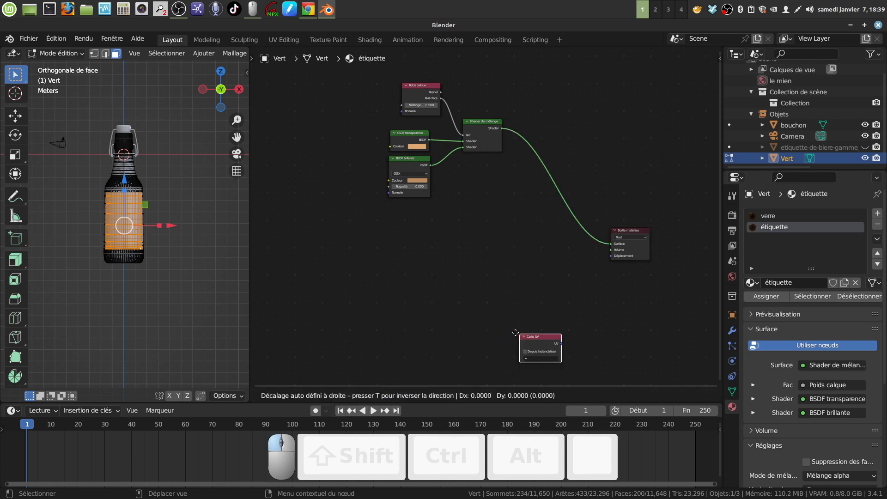
click(332, 237)
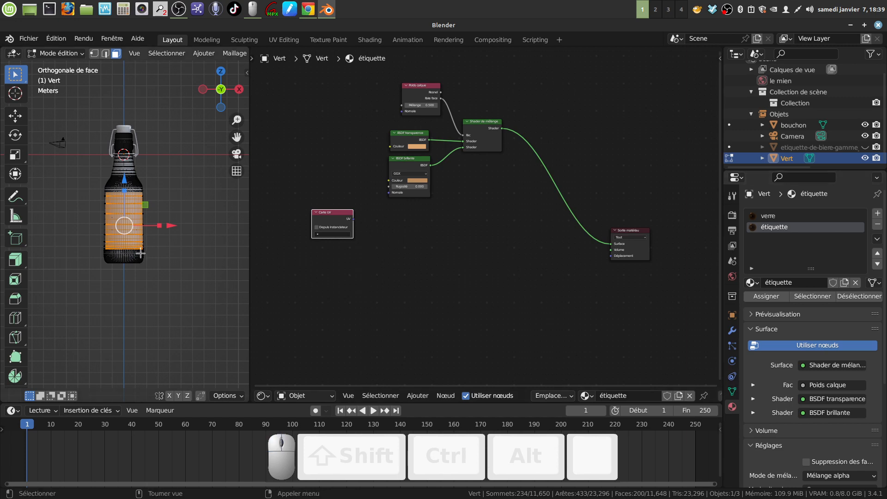
Step: Add a new vertex group and a new UV map to the bottle mesh
scroll(171, 249, up, 3)
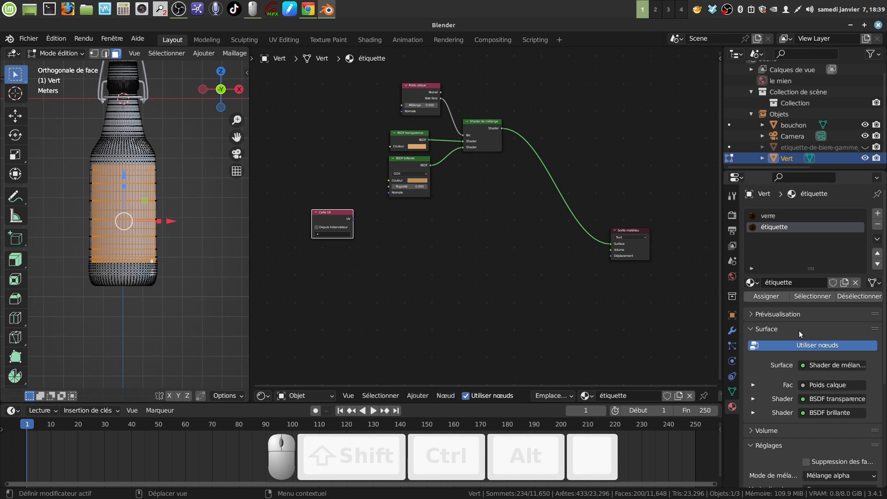
click(732, 391)
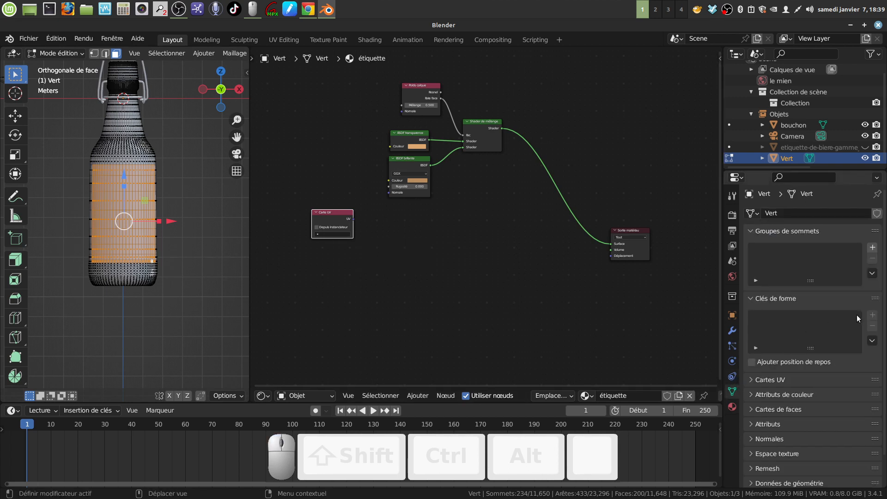
click(873, 248)
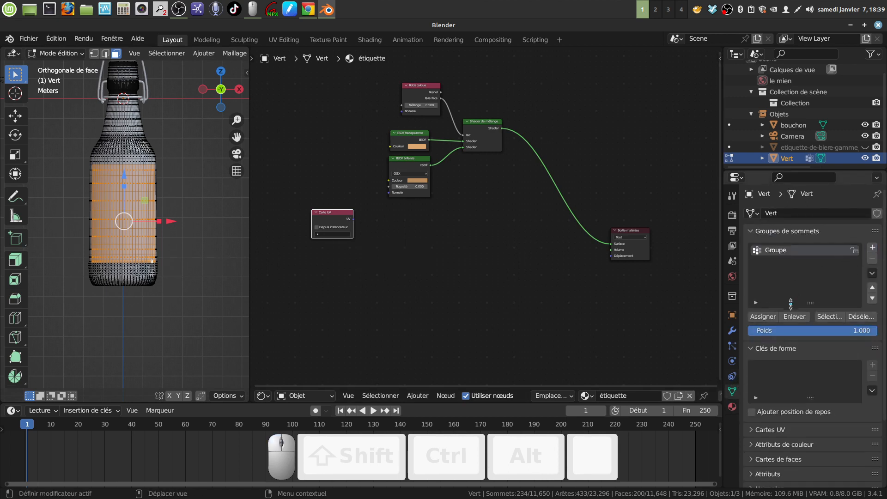
click(781, 428)
scroll(773, 411, down, 3)
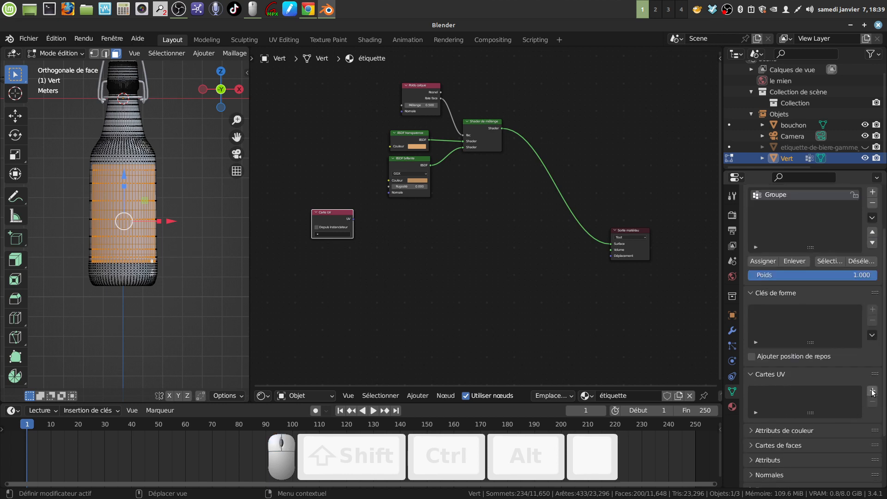
click(872, 392)
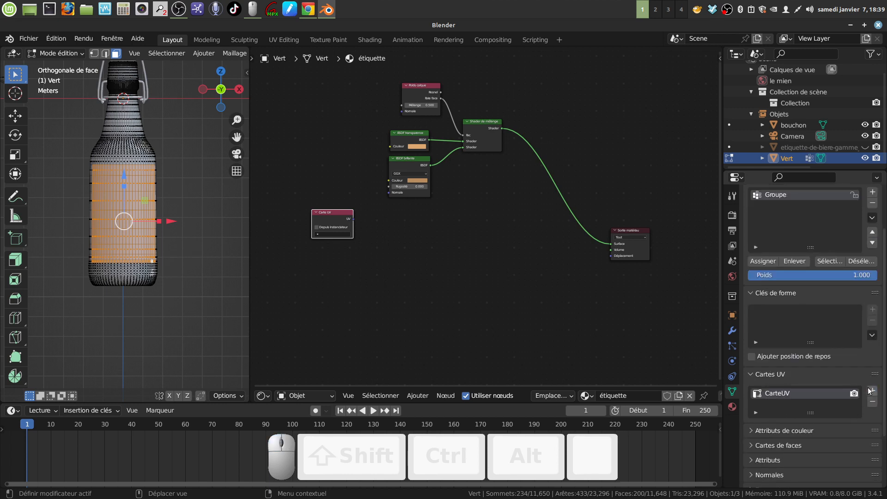
Step: Choose CarteUV as the map in the Carte UV node and shift the node slightly down and to the left
click(334, 233)
click(328, 245)
middle_drag(449, 301, 469, 279)
scroll(351, 223, up, 1)
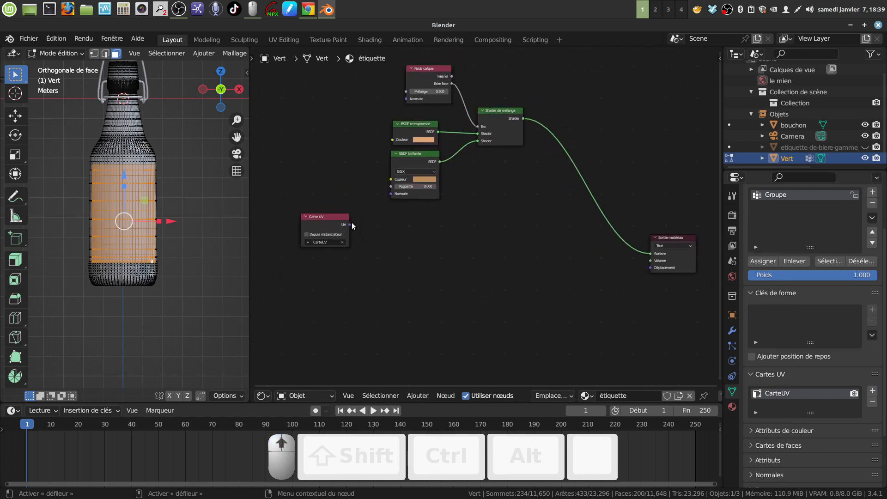
drag(330, 221, 321, 231)
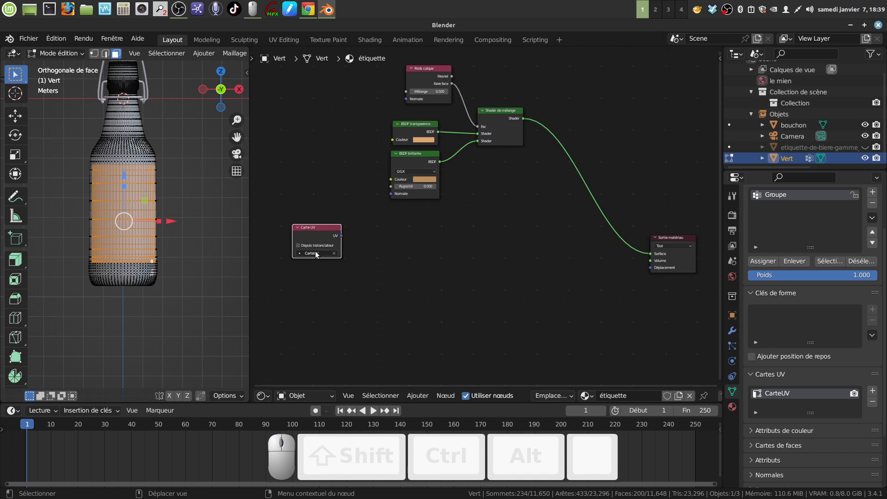
Step: Add a Texture image node just right of the Carte UV node
mouse_move(456, 300)
middle_down()
mouse_move(458, 275)
mouse_move(454, 291)
middle_up()
click(418, 395)
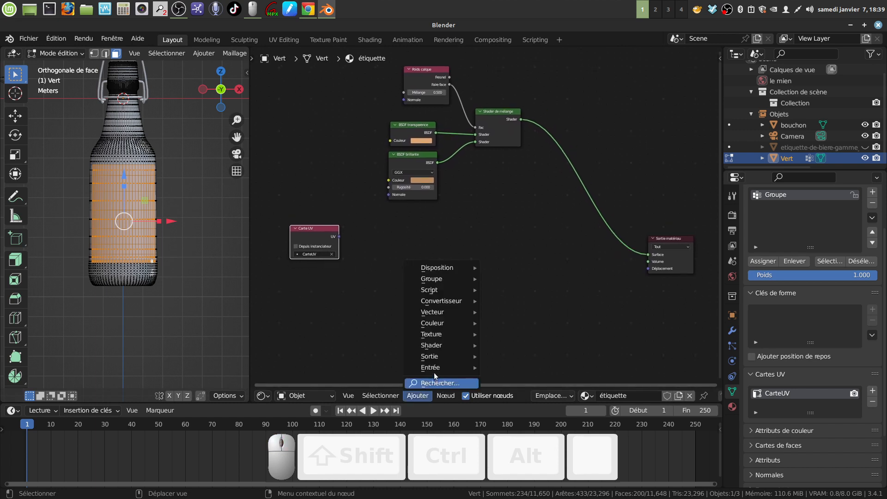
mouse_move(428, 368)
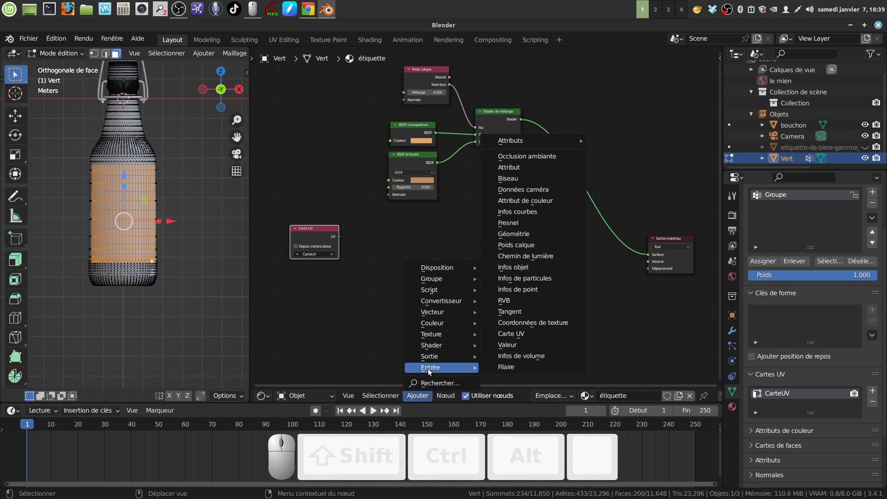
mouse_move(435, 335)
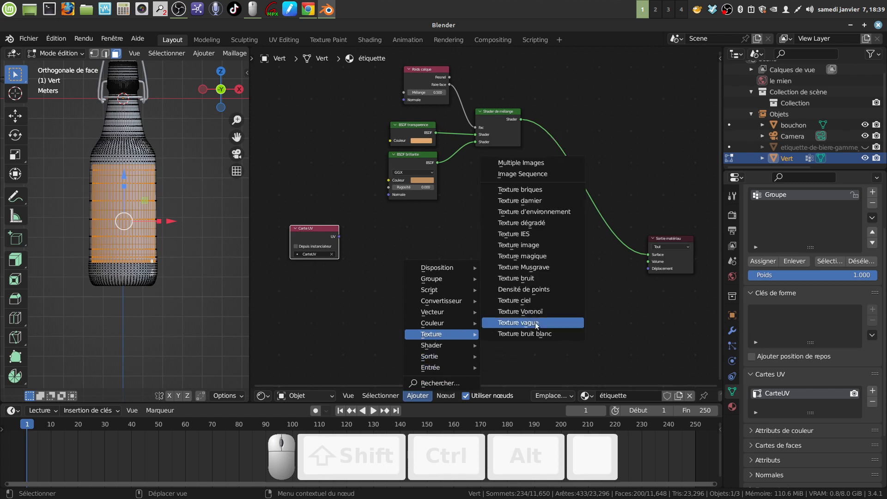
click(518, 245)
click(377, 232)
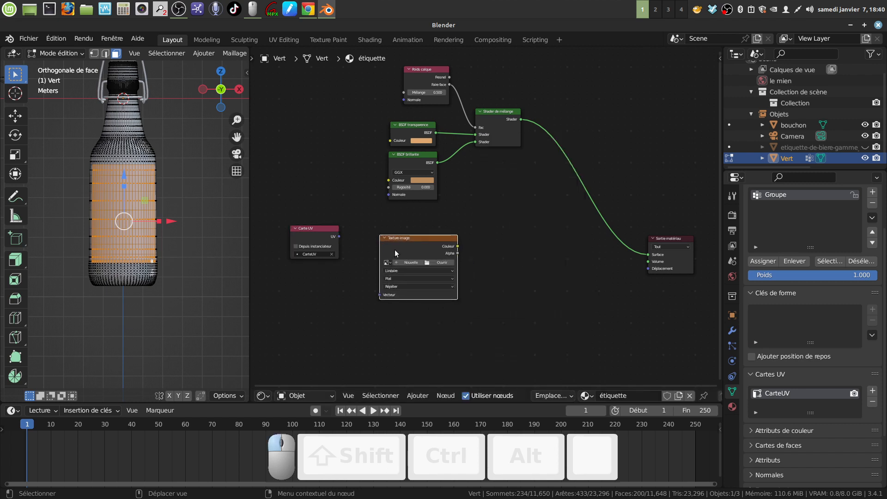
Step: Add a BSDF guidée shader node between the Texture image node and the material output
click(417, 395)
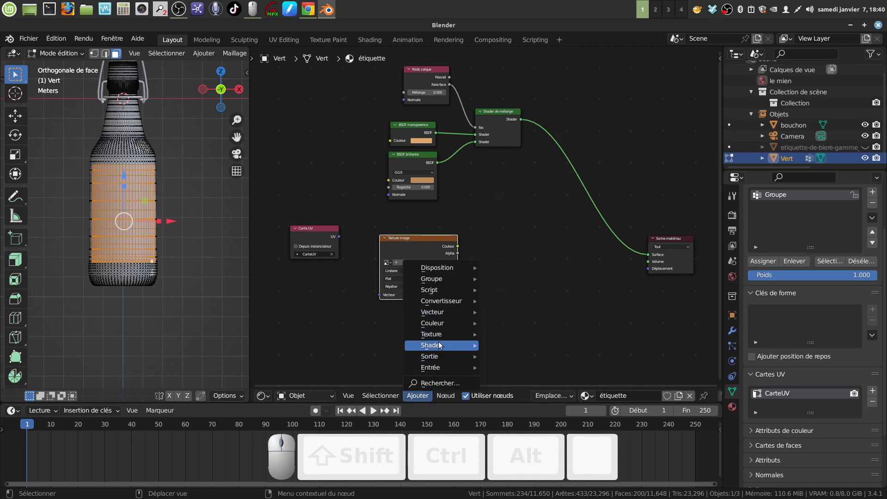
mouse_move(442, 346)
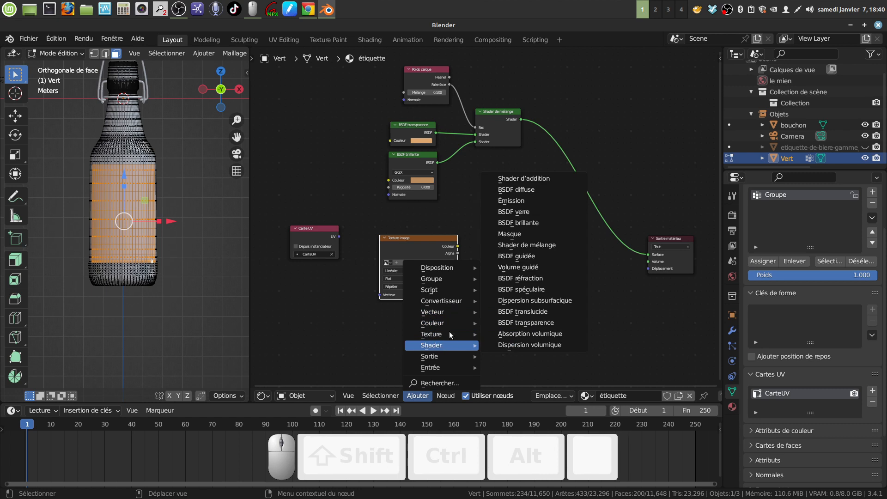
mouse_move(440, 313)
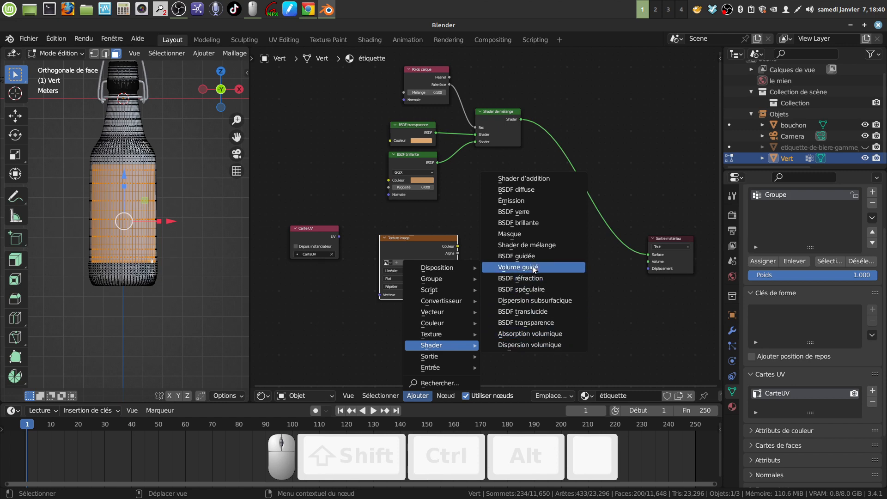
click(536, 256)
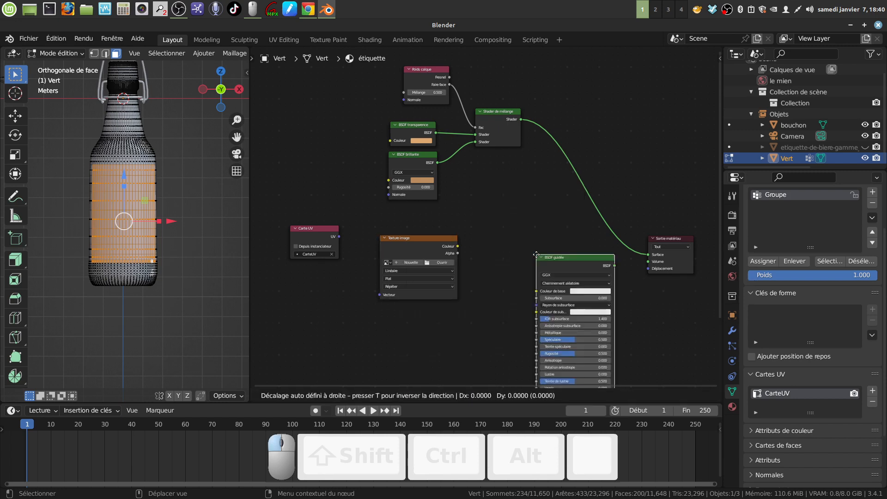
click(485, 207)
Step: Lower the BSDF guidée node's Spéculaire value to 0.043
scroll(520, 271, down, 3)
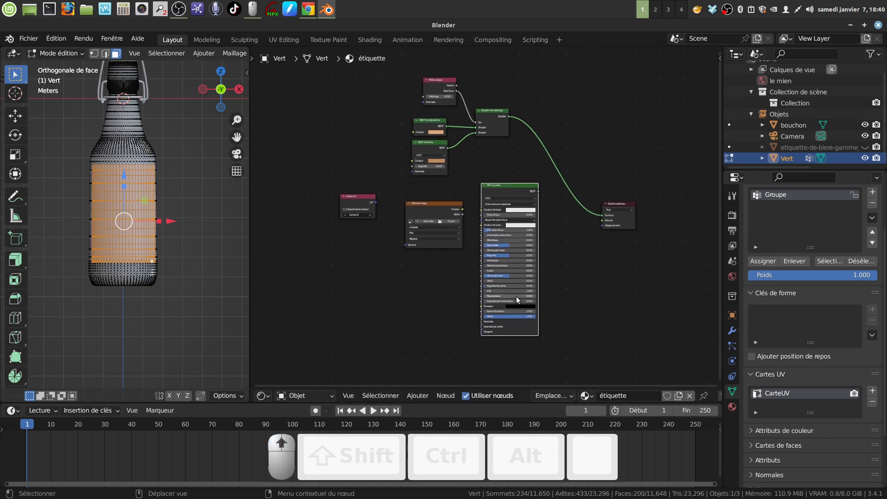
scroll(517, 299, up, 2)
drag(522, 259, 492, 258)
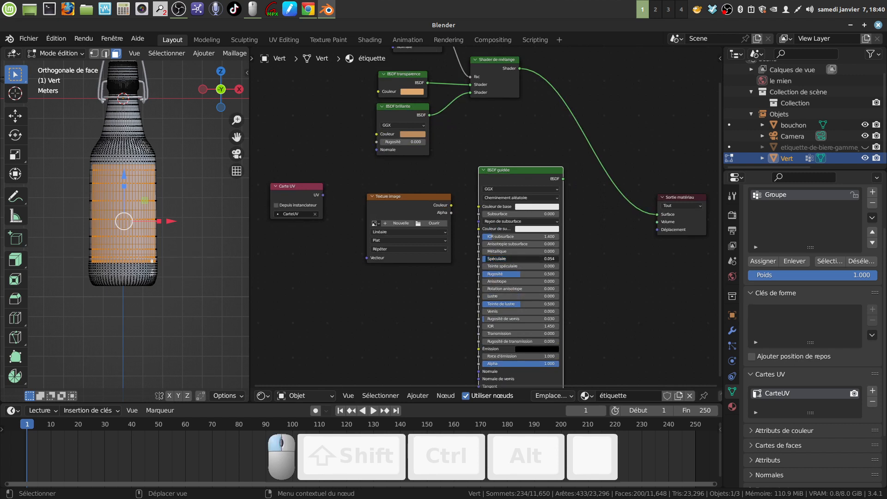
scroll(559, 262, down, 3)
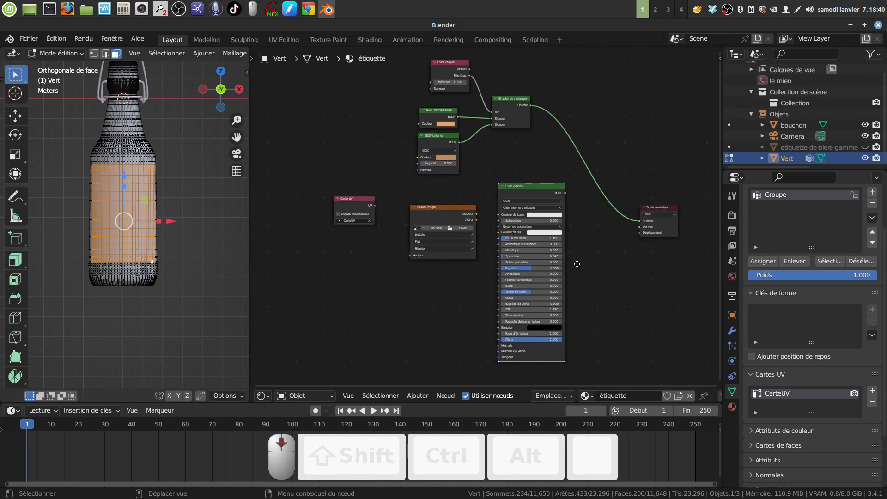
Step: Link the Carte UV node's UV output to the Texture image's Vecteur input and its Couleur output to the BSDF guidée's Couleur de base
drag(390, 210, 420, 250)
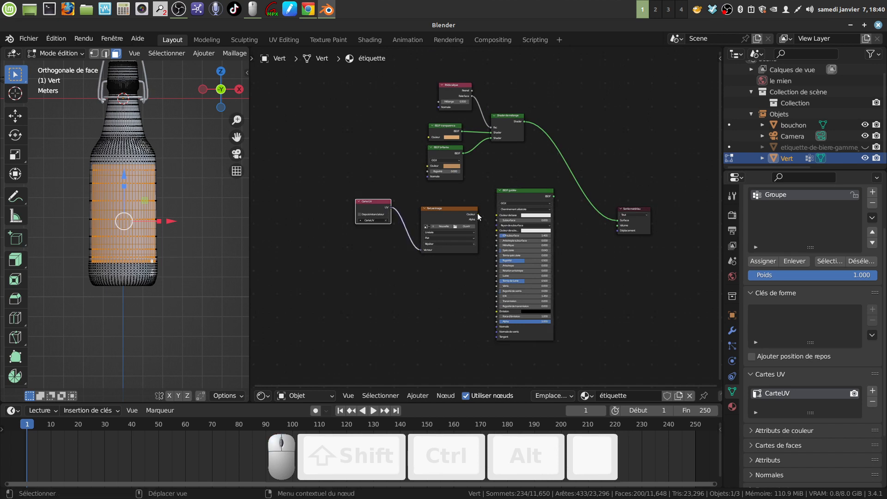
drag(478, 214, 496, 215)
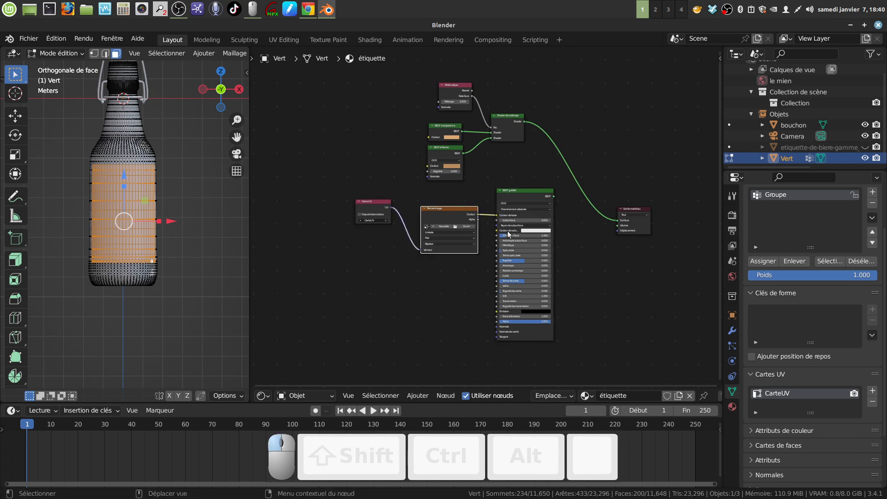
middle_drag(508, 235, 454, 254)
drag(500, 216, 549, 243)
drag(550, 243, 537, 239)
scroll(631, 317, up, 2)
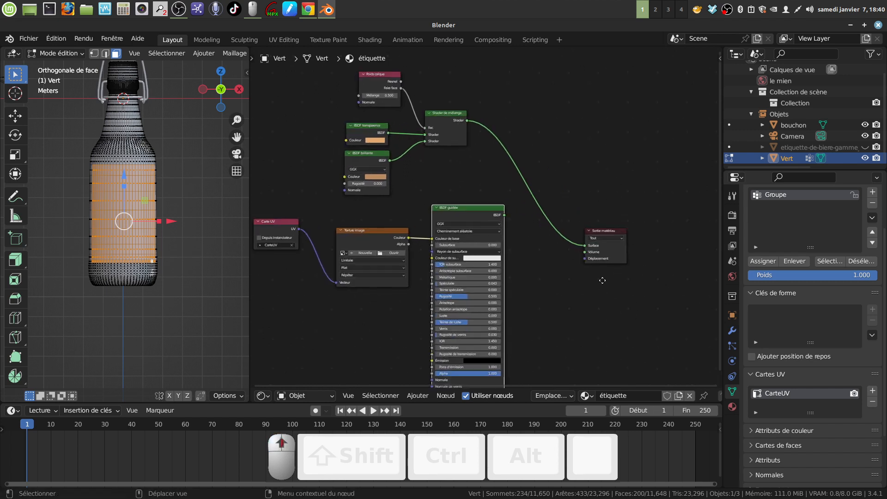
Step: Insert a Shader de mélange node into the link between the glass mix shader and the material output's Surface
middle_drag(576, 381, 577, 330)
click(418, 396)
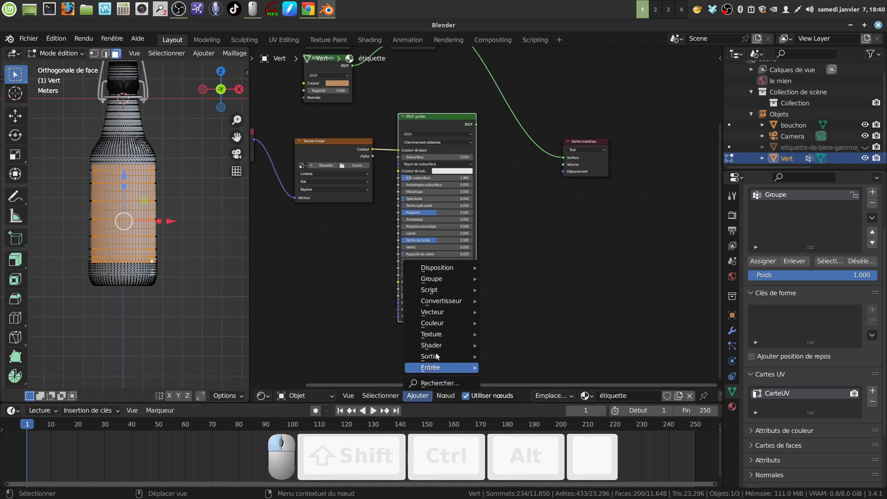
mouse_move(450, 345)
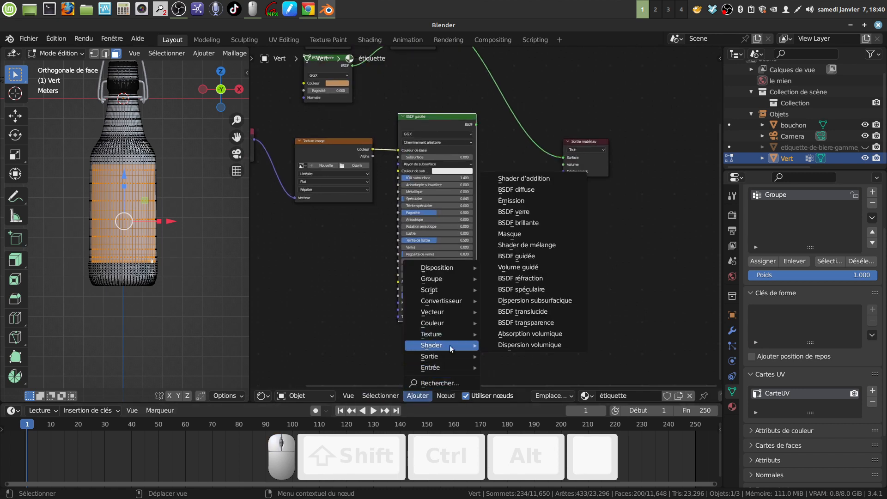
click(536, 246)
click(508, 138)
Step: Move the BSDF guidée node down, then connect it to the new mix shader's second Shader input and the image's Alpha to its Fac
middle_drag(458, 174, 498, 256)
drag(470, 208, 461, 260)
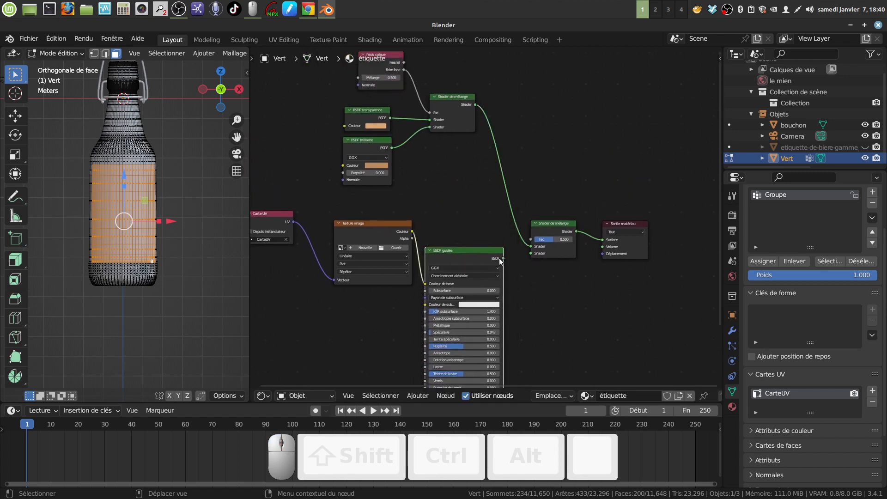
drag(531, 255, 531, 253)
drag(412, 238, 531, 239)
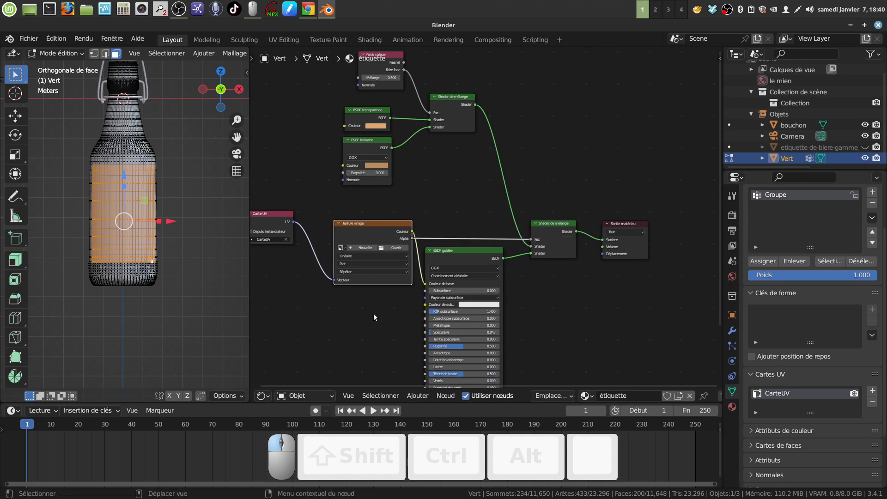
Step: Set the Texture image node's extension mode to Limiter and dismiss the browser notification
middle_drag(373, 314, 426, 311)
scroll(435, 311, up, 1)
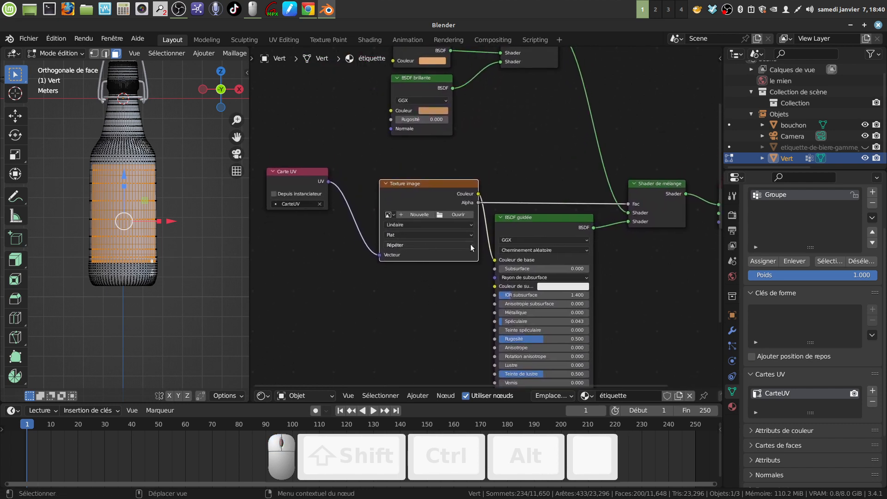
click(466, 244)
click(434, 271)
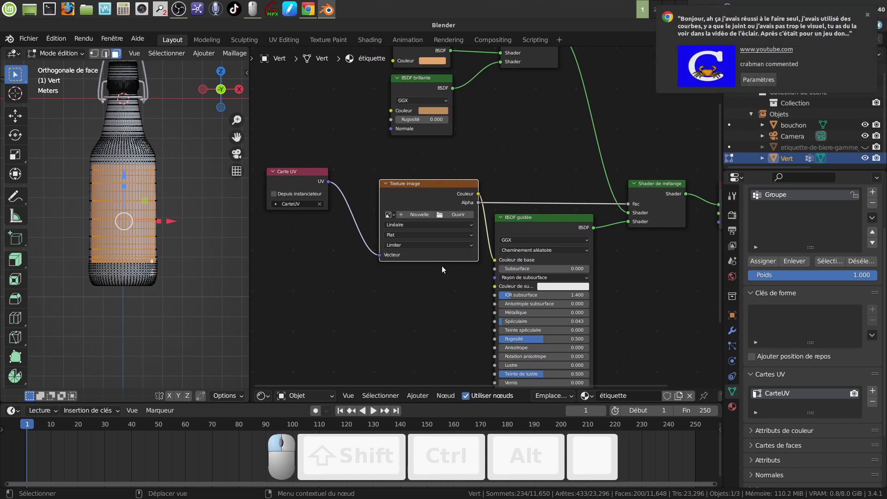
click(867, 15)
Step: Load the label image etiquette-d...e437982.jpg from the bouchon mécanique folder into the Texture image node
click(439, 214)
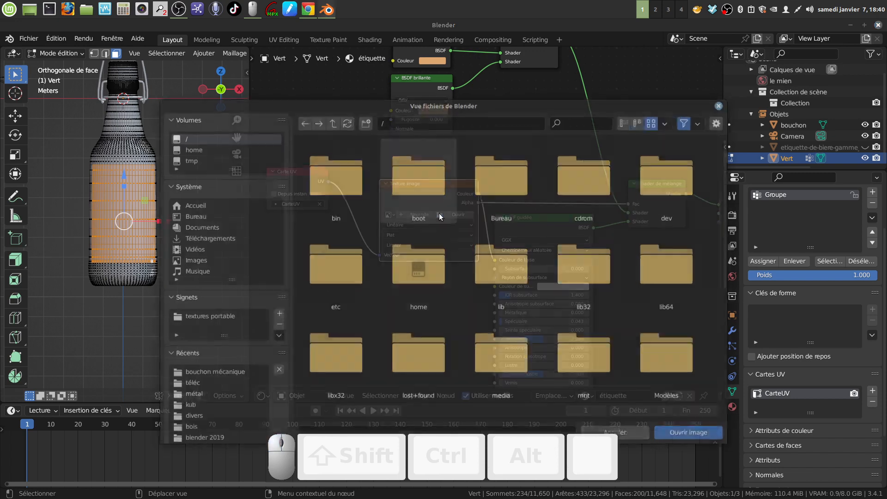
click(204, 384)
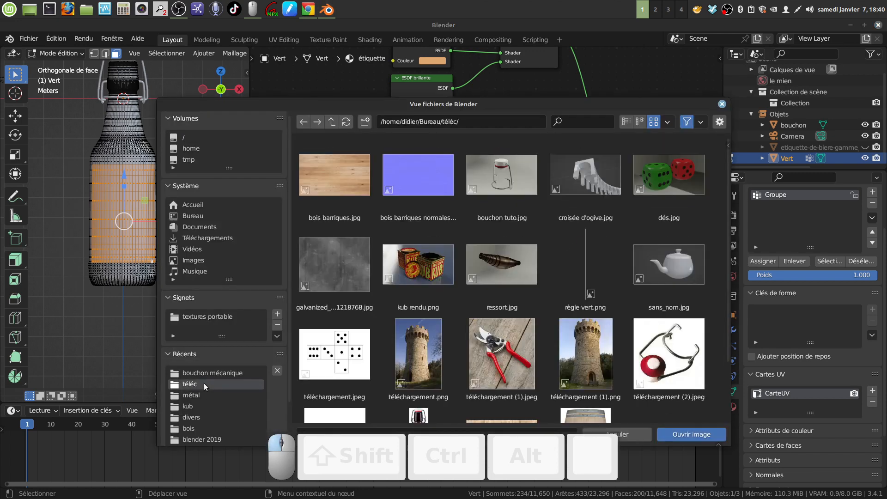
click(234, 373)
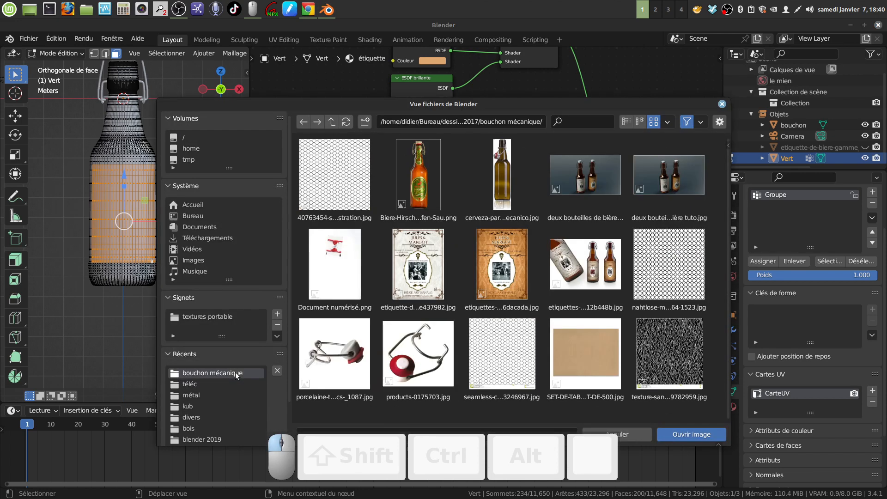
click(430, 279)
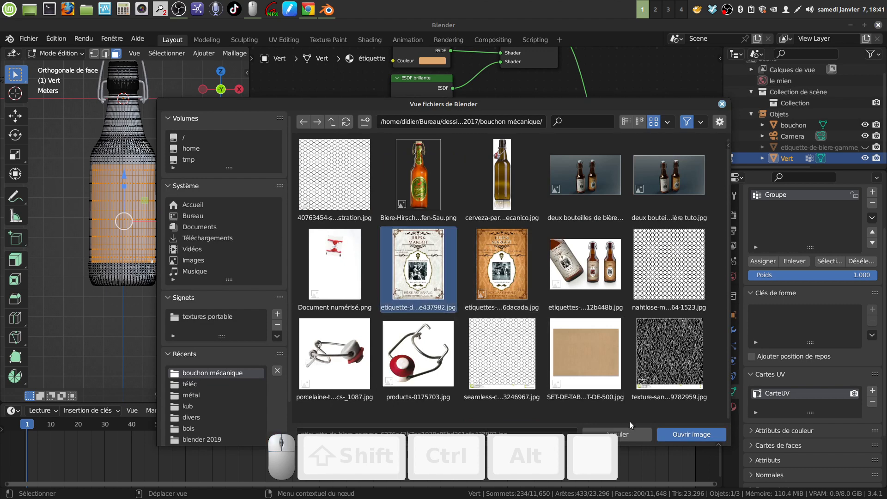
click(672, 431)
Step: Switch the shader editor to the UV editor and display the etiquette-de-bier...bd361efe437982.jpg label image in it
middle_drag(445, 317, 460, 283)
scroll(468, 268, down, 4)
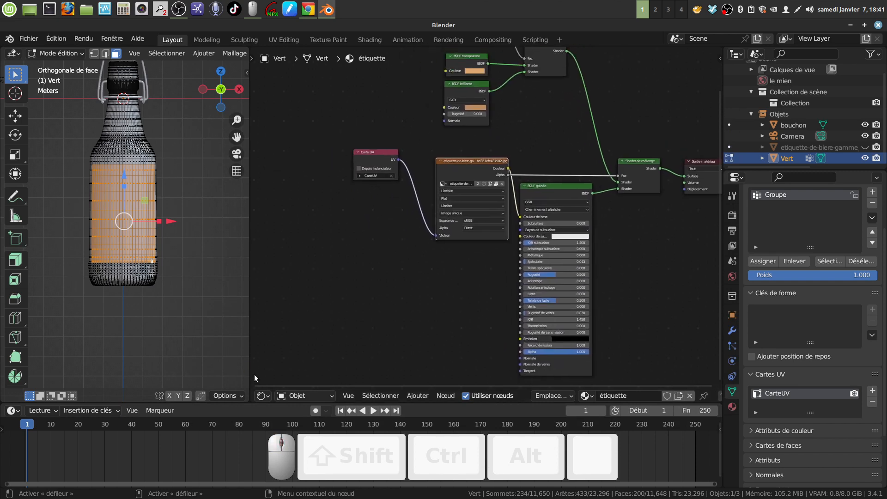
click(263, 396)
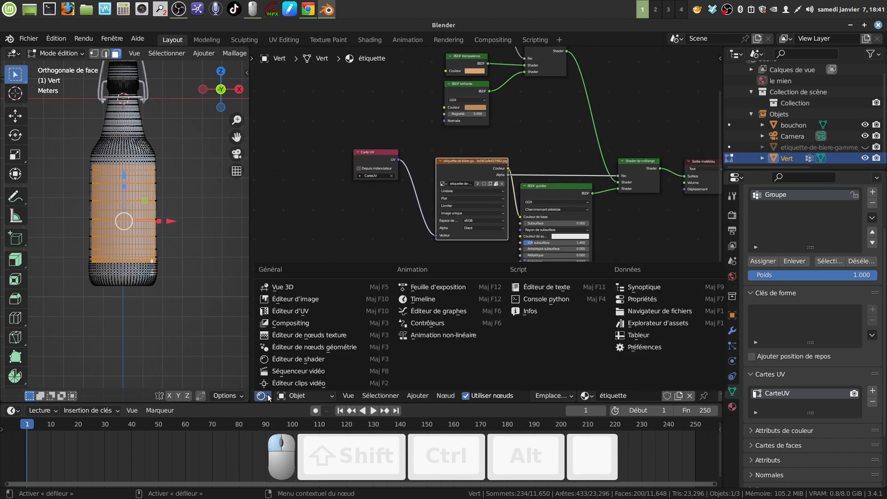
click(313, 312)
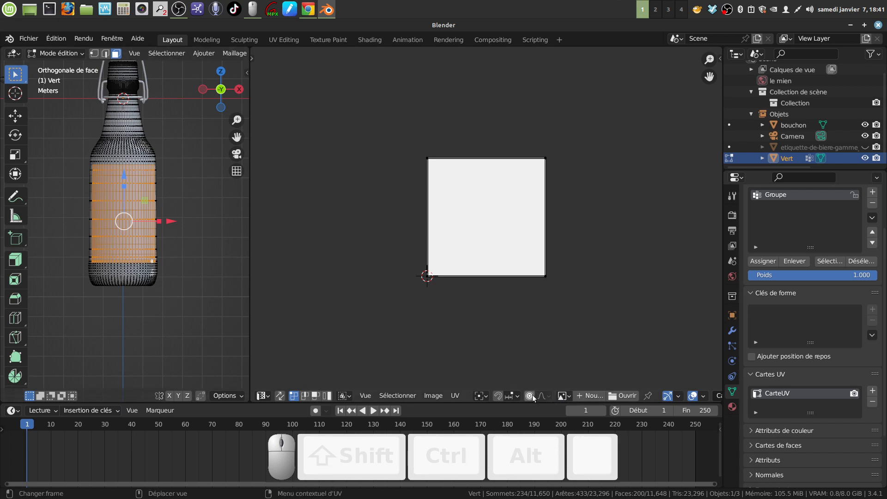
click(569, 395)
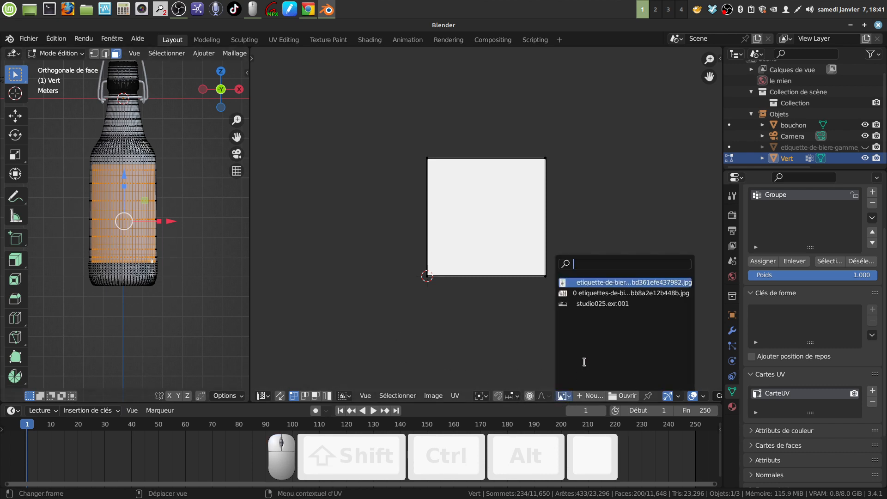
click(635, 282)
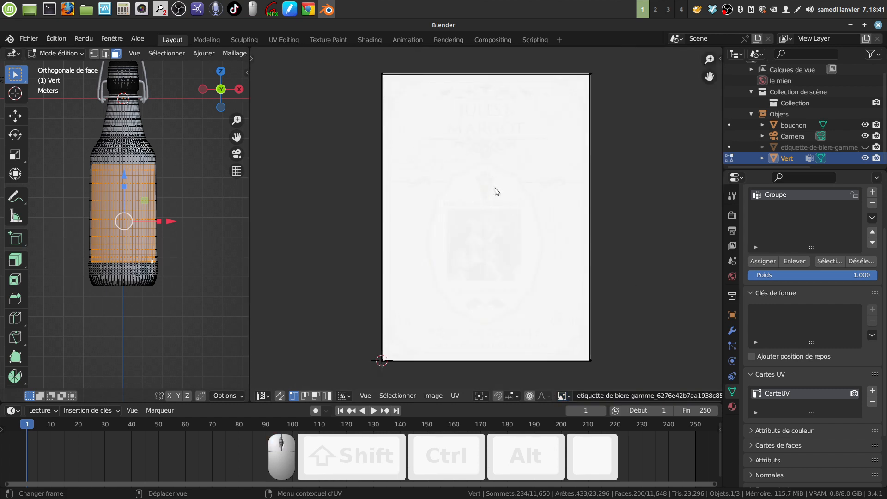
Step: Unwrap the bottle's selected label faces with Déplier and widen the 3D viewport
key(u)
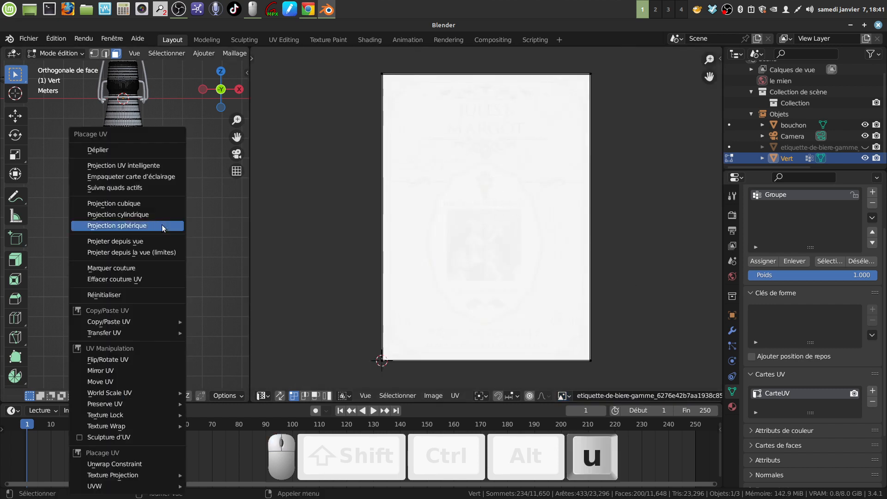
click(124, 151)
mouse_move(187, 250)
middle_down()
mouse_move(214, 242)
mouse_move(196, 239)
mouse_move(205, 221)
mouse_move(192, 264)
middle_up()
drag(249, 231, 309, 231)
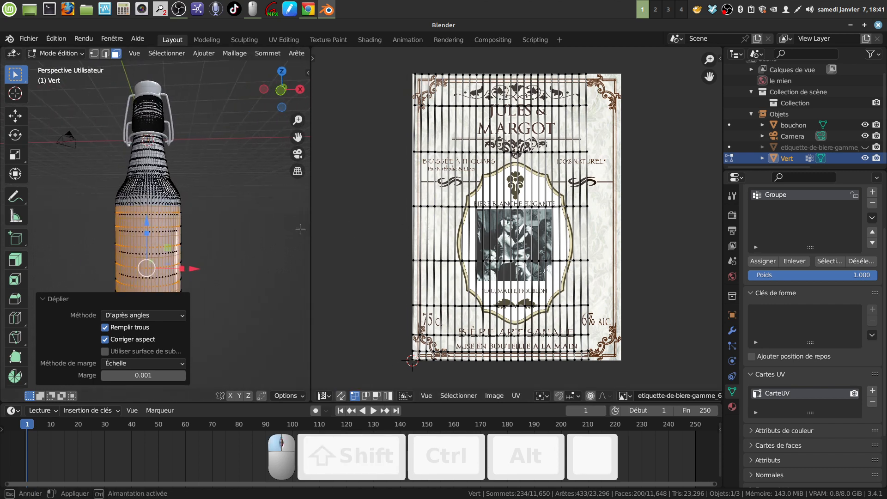
mouse_move(206, 215)
shift+middle_down()
mouse_move(194, 231)
mouse_move(175, 219)
mouse_move(204, 202)
shift+middle_up()
middle_drag(133, 56, 130, 63)
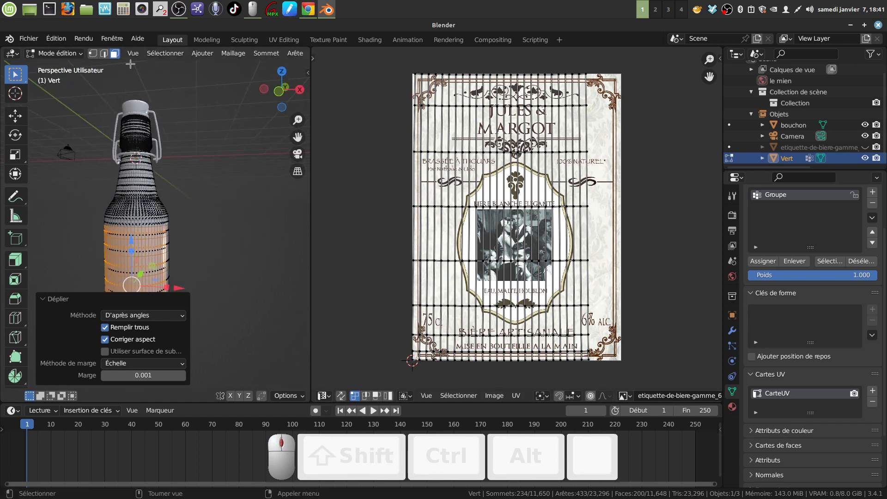
middle_drag(209, 100, 230, 103)
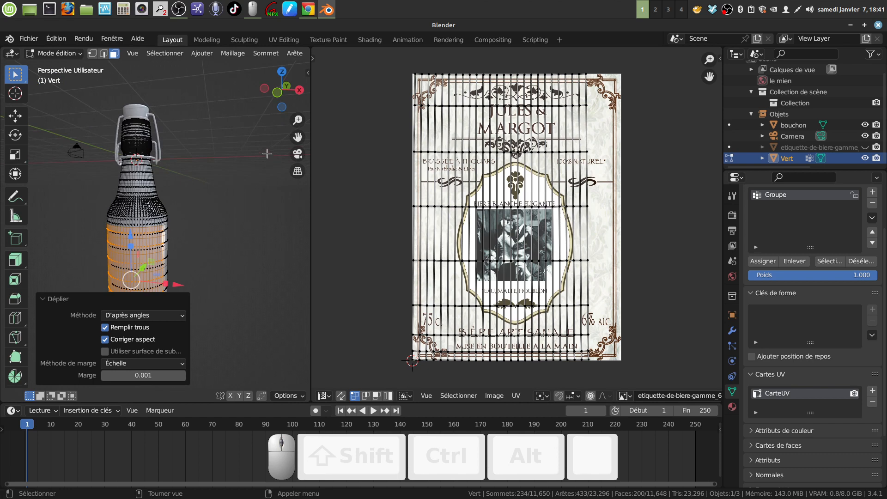
Step: Set the 3D viewport to rendered shading and check the label area of the bottle in object mode and edit mode
scroll(284, 54, down, 12)
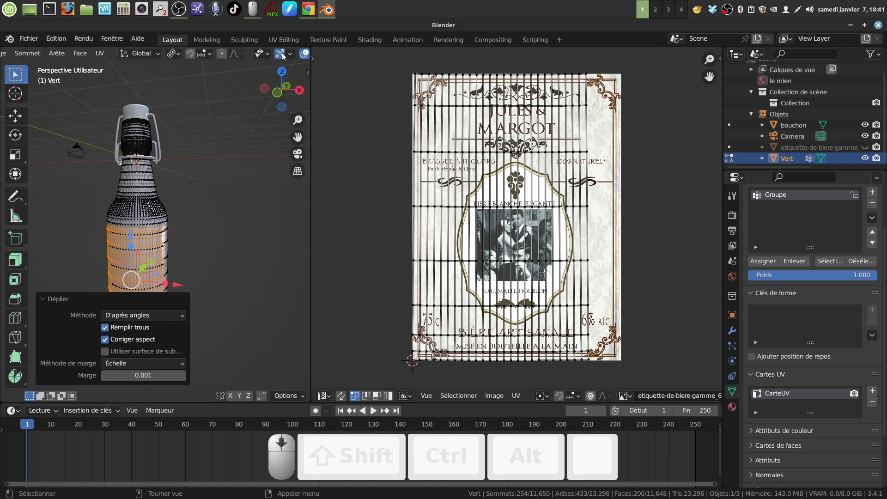
scroll(284, 55, down, 3)
click(290, 54)
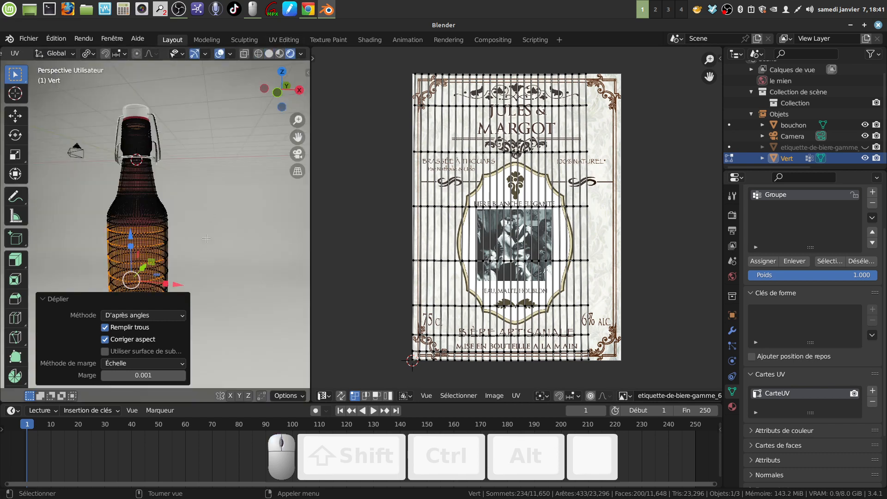
key(z)
key(z)
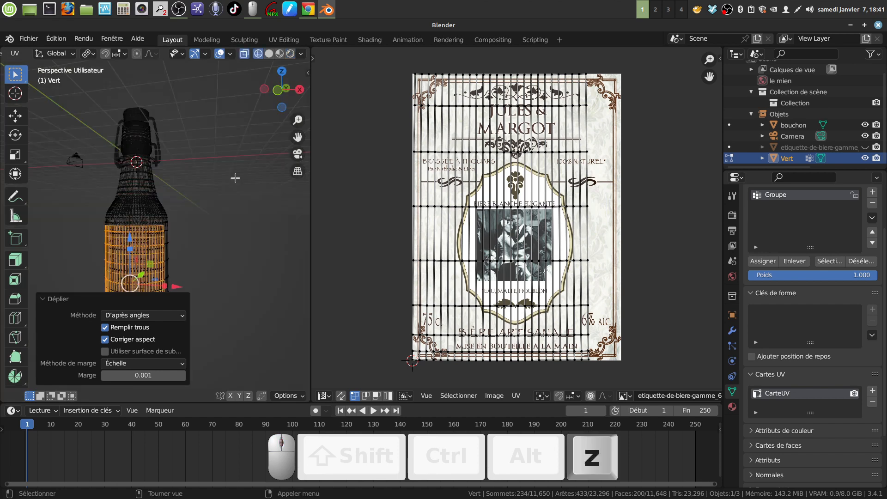
shift+middle_drag(231, 254, 254, 192)
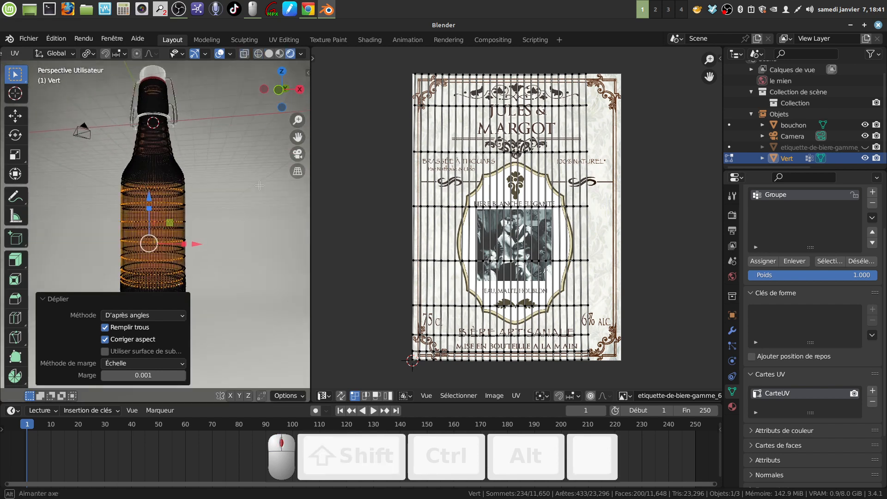
key(Tab)
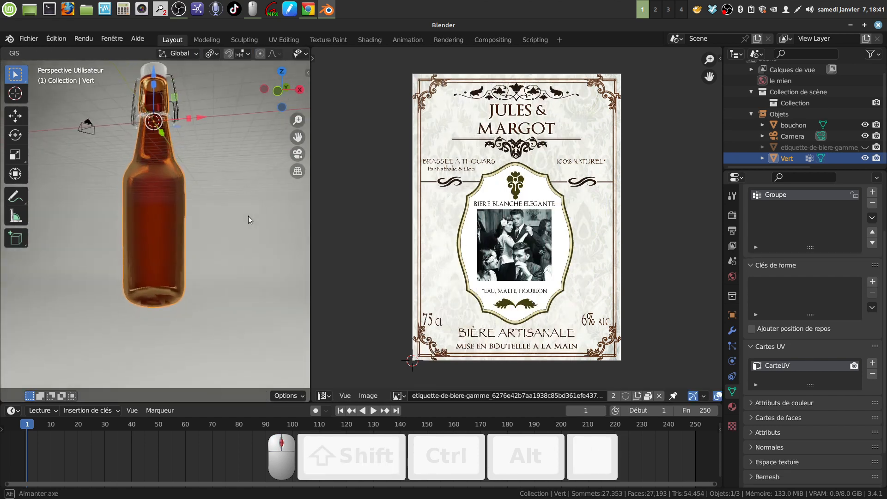
key(Tab)
middle_drag(248, 215, 196, 216)
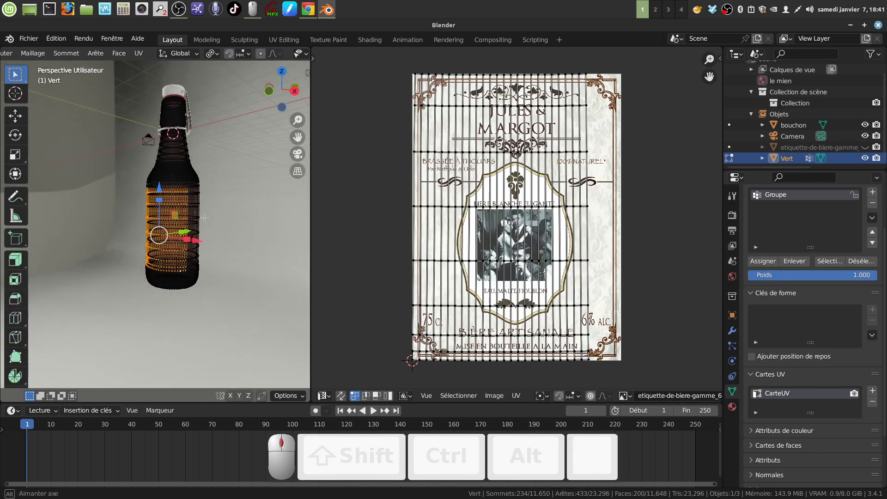
middle_drag(258, 217, 273, 247)
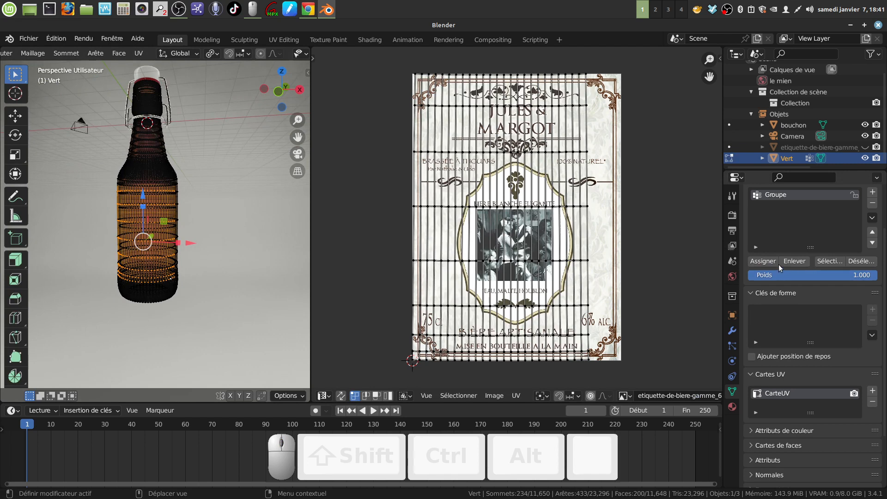
Step: Assign the selected faces to the vertex group Groupe and the étiquette material, and check the label on the bottle in object mode
click(767, 263)
click(732, 407)
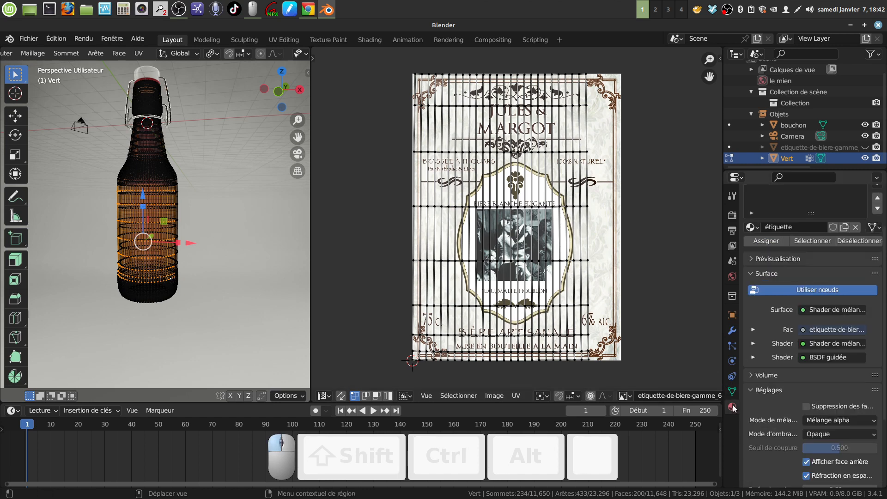
click(767, 242)
middle_drag(183, 259, 176, 262)
key(Tab)
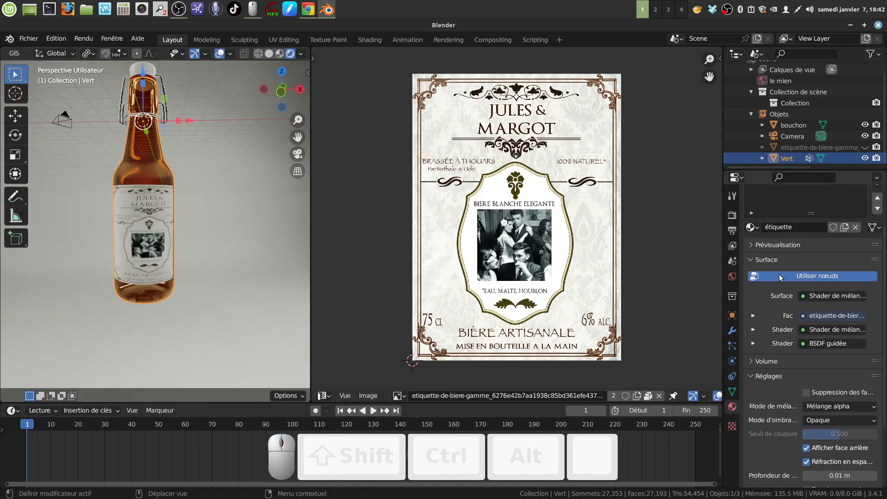
middle_drag(163, 262, 158, 261)
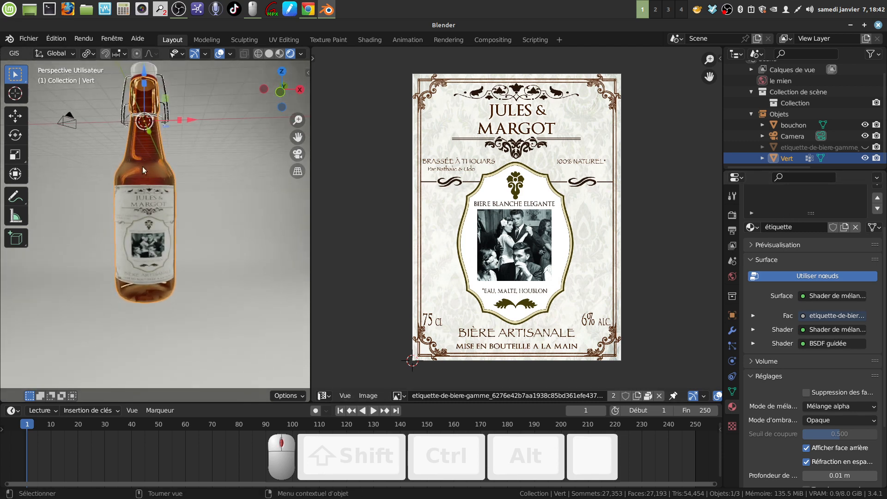
middle_drag(151, 230, 219, 237)
scroll(197, 276, up, 2)
scroll(214, 282, up, 2)
shift+middle_drag(214, 282, 231, 245)
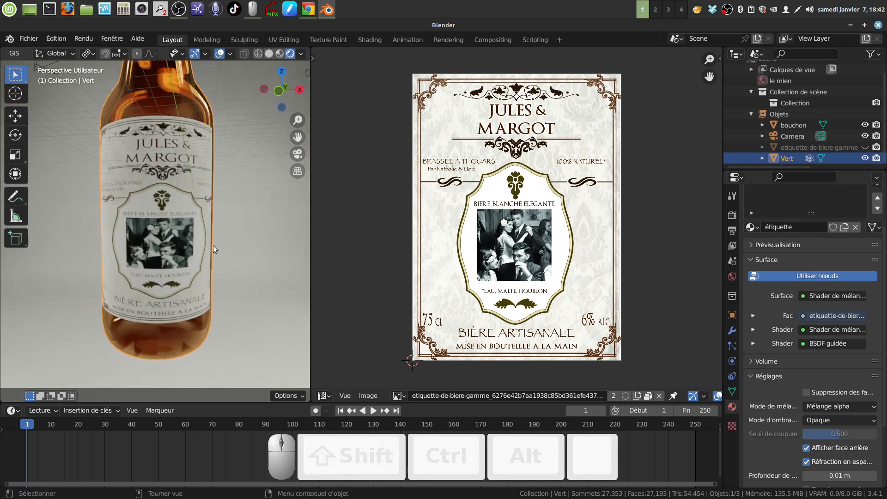
Step: In edit mode, select all the label's UVs and scale them along X by about 1.18
key(Tab)
scroll(504, 193, down, 1)
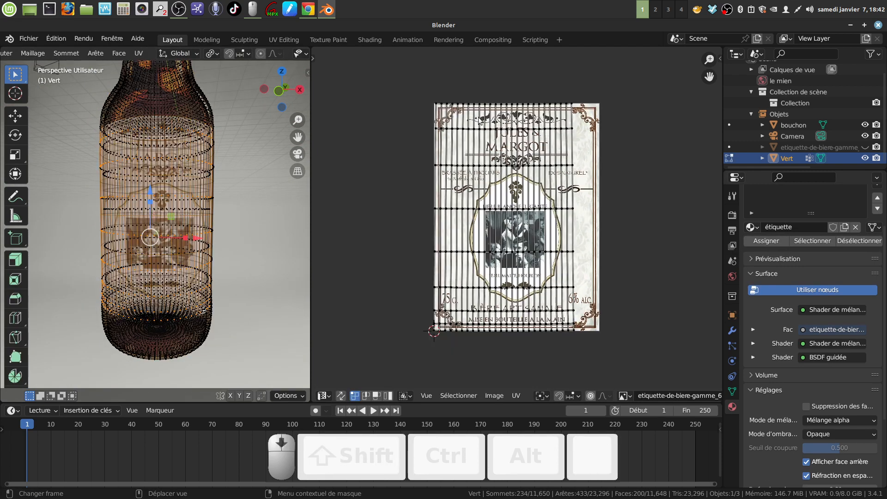
drag(419, 85, 585, 351)
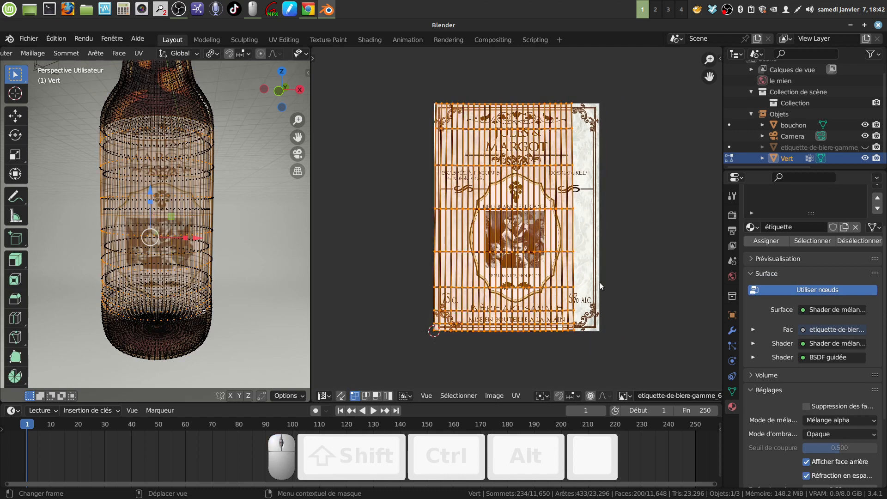
key(s)
key(x)
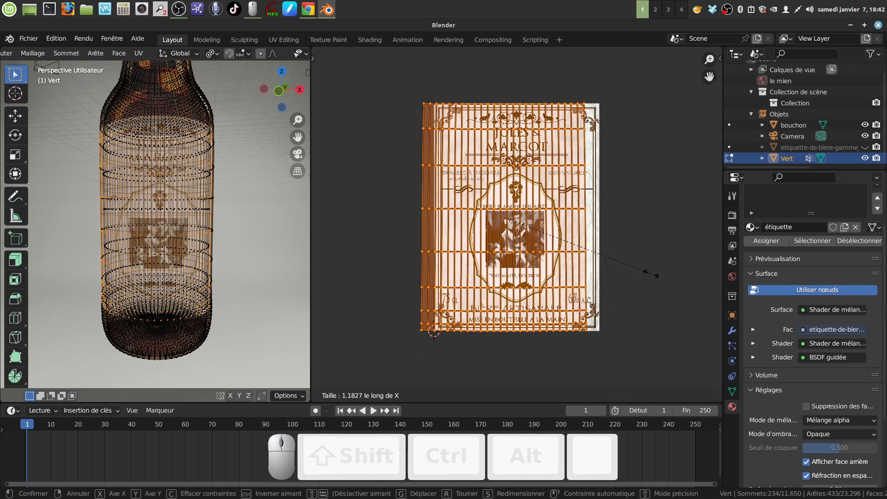
click(651, 273)
Step: Move the label UVs about 0.084 along X to align with the image, and enlarge them slightly along Y
key(g)
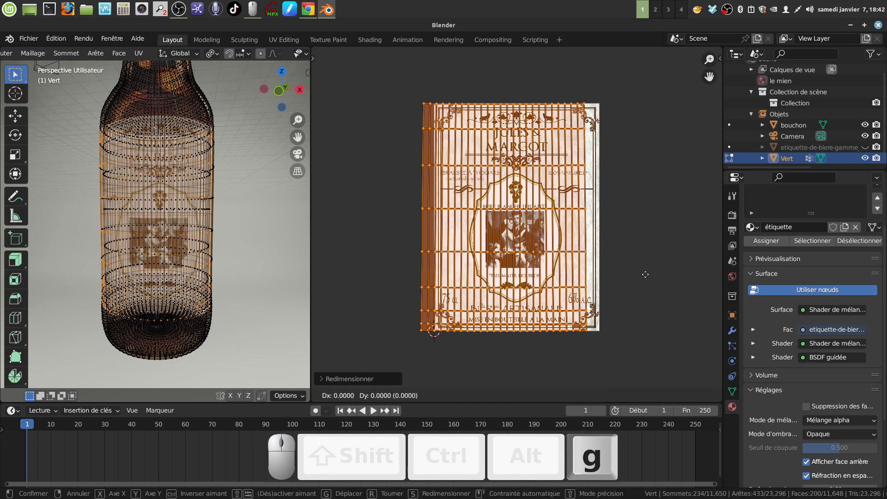
key(x)
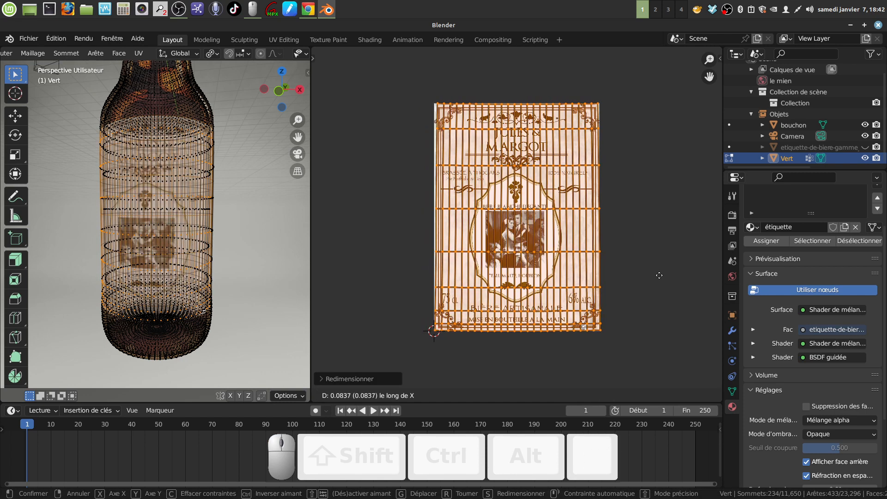
click(659, 275)
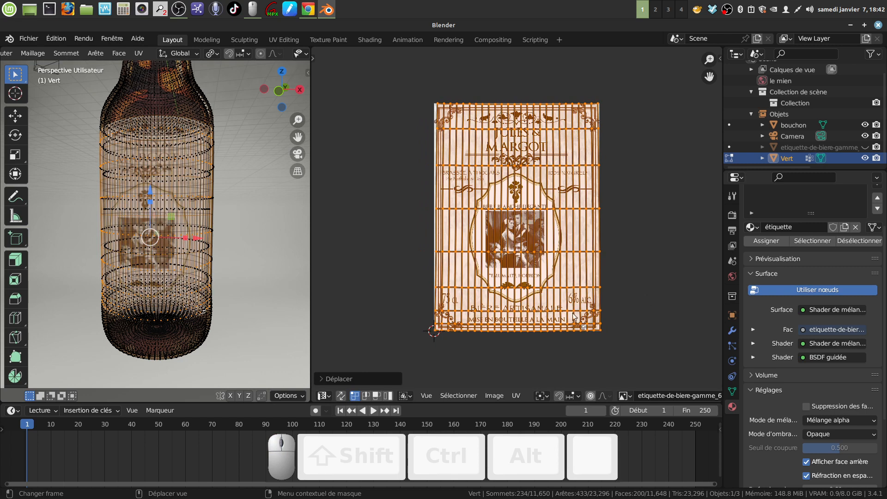
key(s)
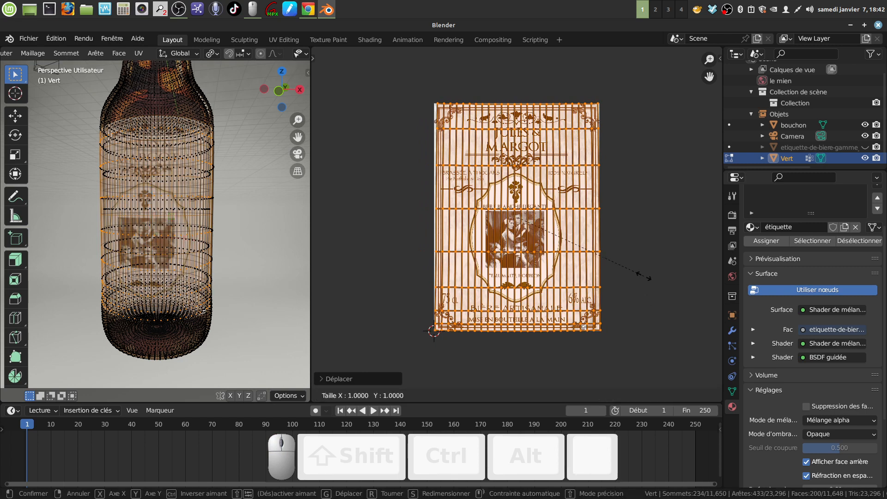
key(y)
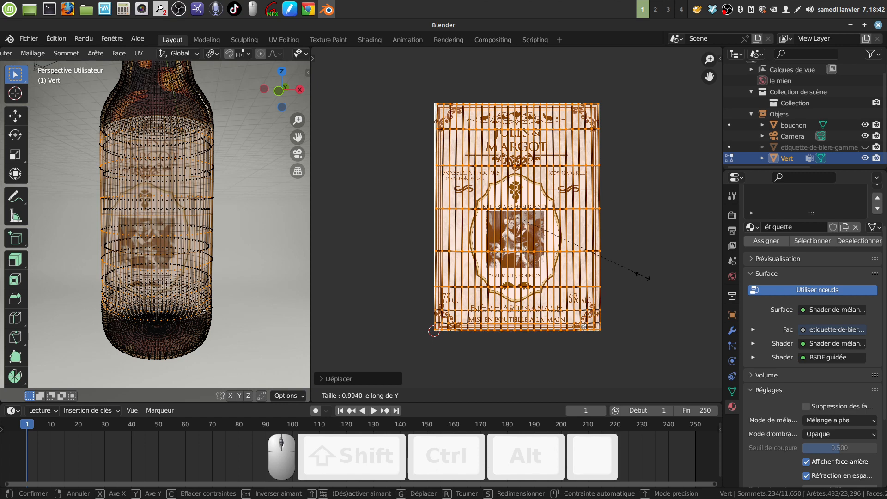
click(650, 280)
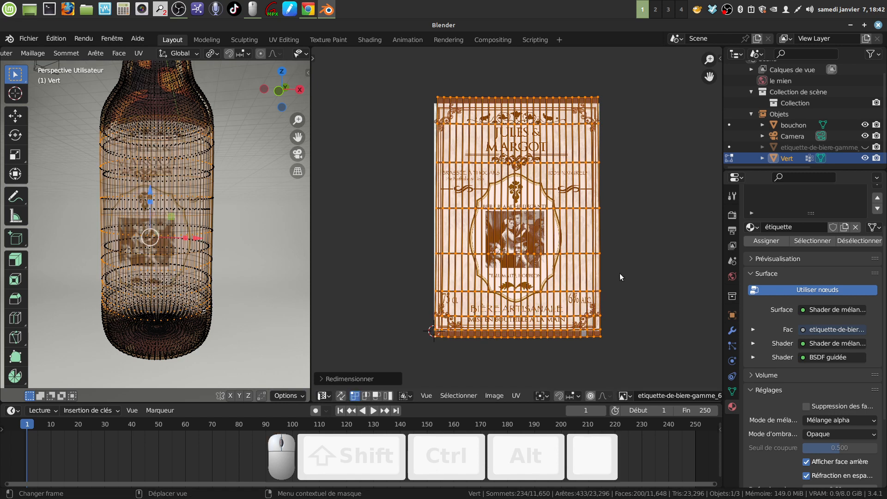
Step: Examine how the label image fits the front of the bottle in wireframe and rendered views, close up in object mode
middle_drag(287, 261, 284, 262)
key(z)
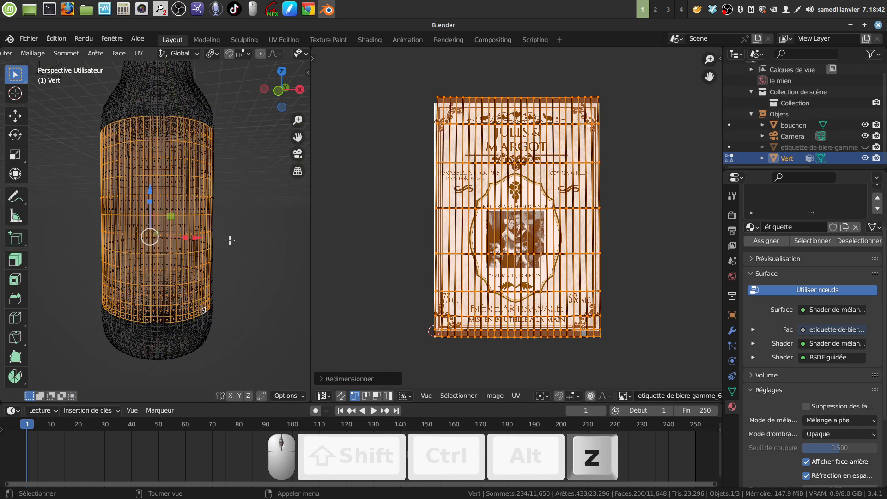
middle_drag(230, 240, 233, 244)
key(z)
scroll(285, 56, down, 3)
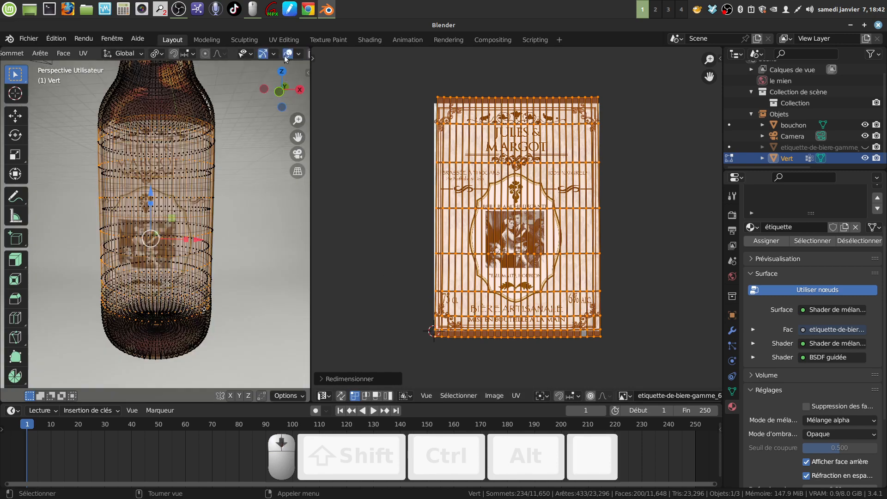
key(Tab)
scroll(226, 256, up, 5)
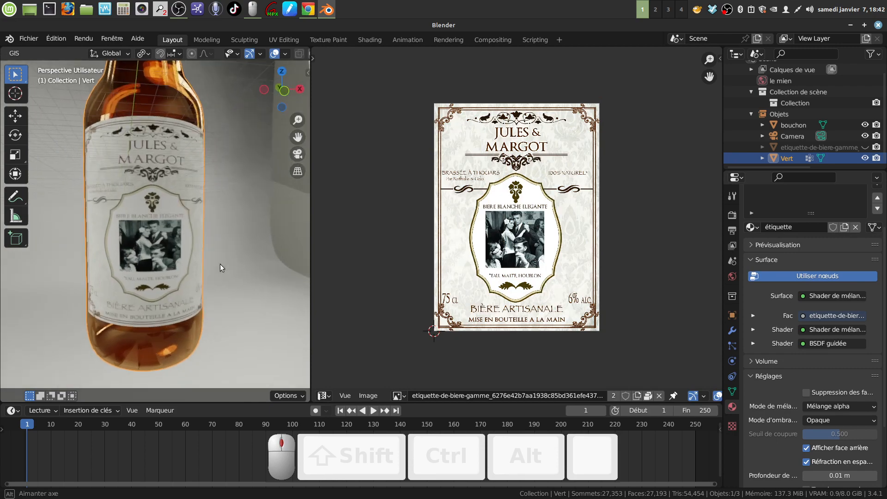
scroll(220, 273, down, 5)
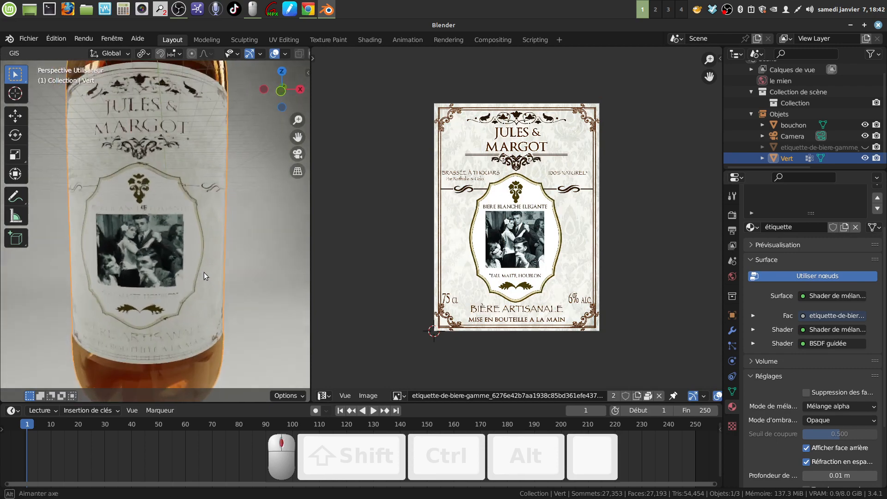
middle_drag(209, 273, 227, 266)
Step: In edit mode, scale the label's UVs slightly wider along X, then return to object mode
key(Tab)
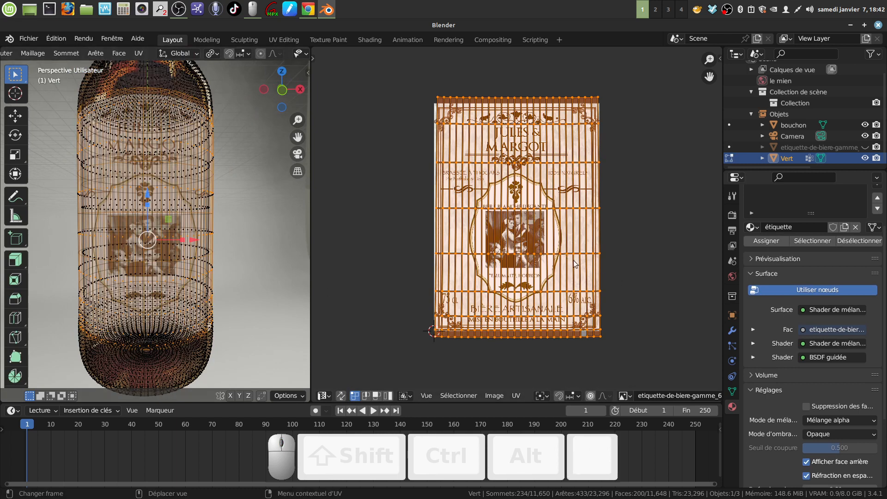
key(s)
key(x)
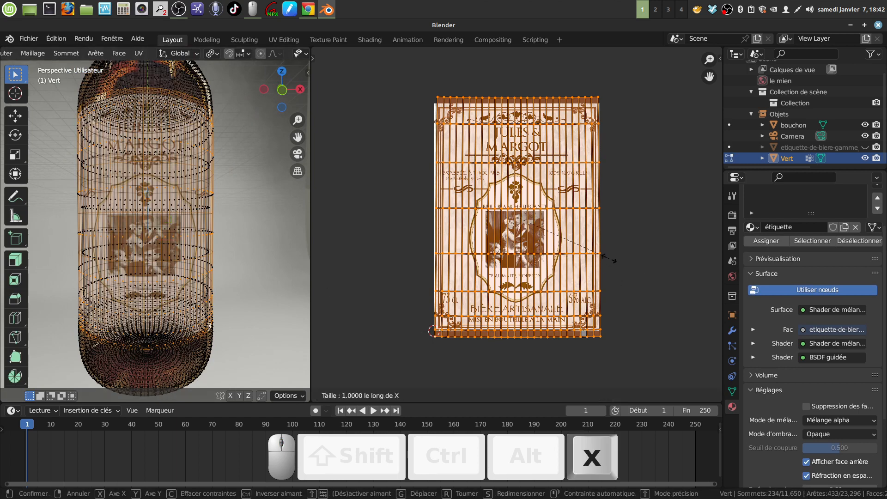
click(619, 260)
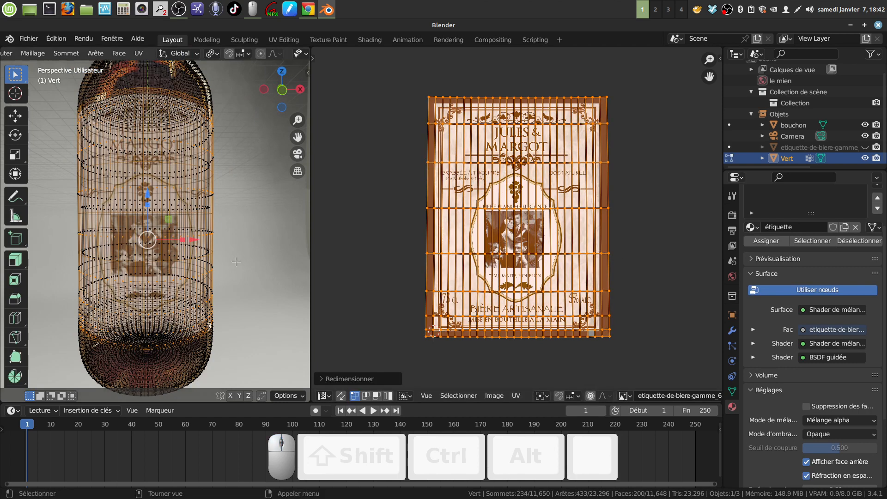
key(Tab)
Step: Examine the rescaled label on the rendered bottle, close up and from several angles
mouse_move(235, 260)
middle_down()
mouse_move(242, 253)
mouse_move(236, 276)
mouse_move(176, 254)
mouse_move(187, 264)
mouse_move(184, 246)
mouse_move(255, 247)
mouse_move(273, 257)
mouse_move(267, 274)
mouse_move(222, 252)
middle_up()
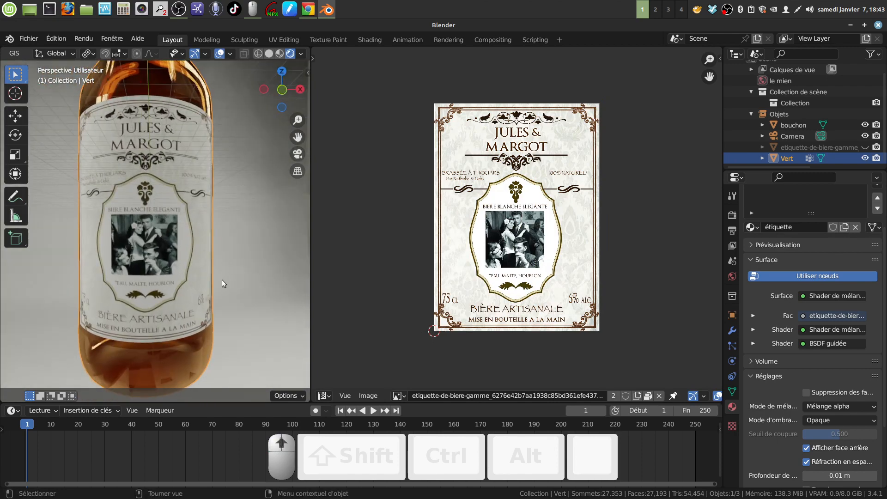
scroll(118, 289, up, 3)
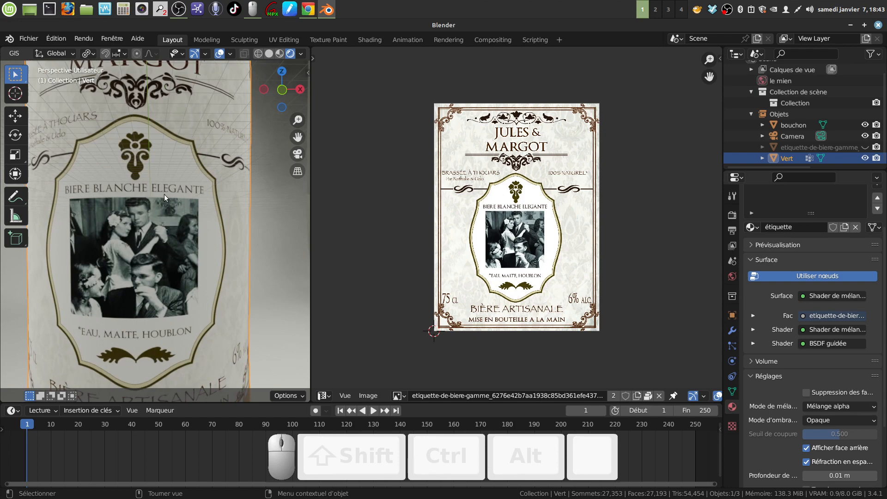
scroll(165, 194, down, 4)
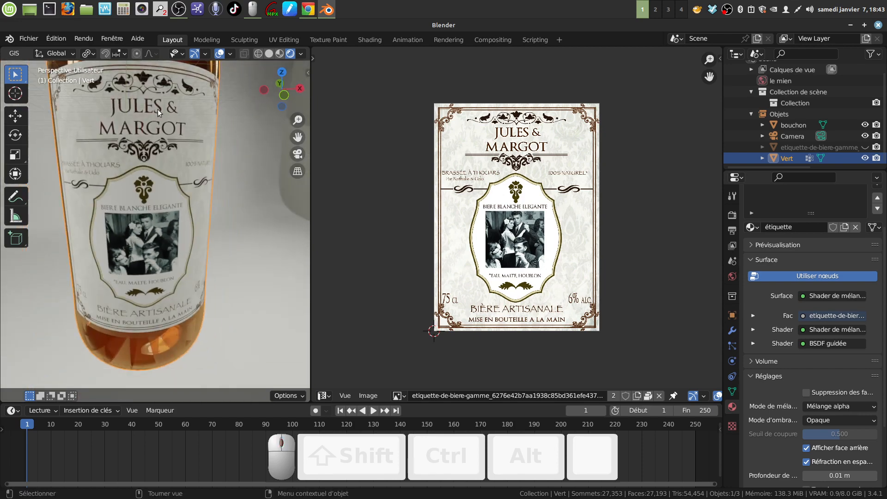
middle_drag(193, 194, 223, 181)
scroll(253, 232, down, 5)
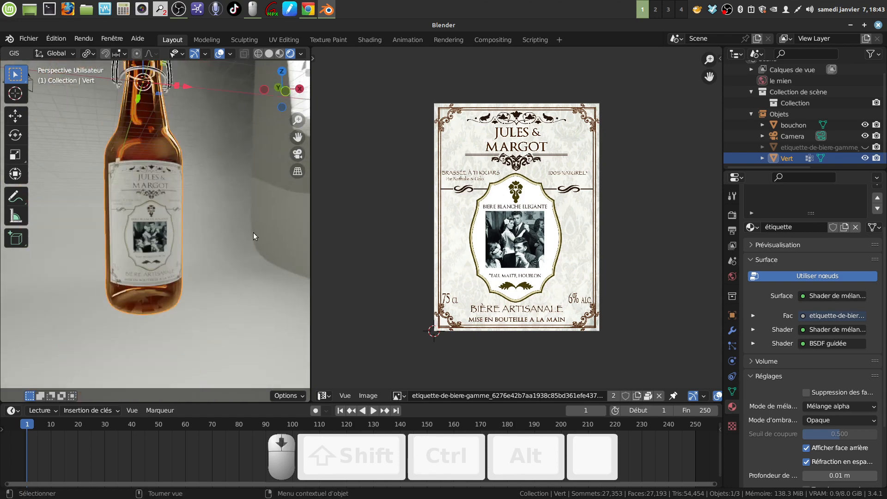
middle_drag(253, 232, 230, 238)
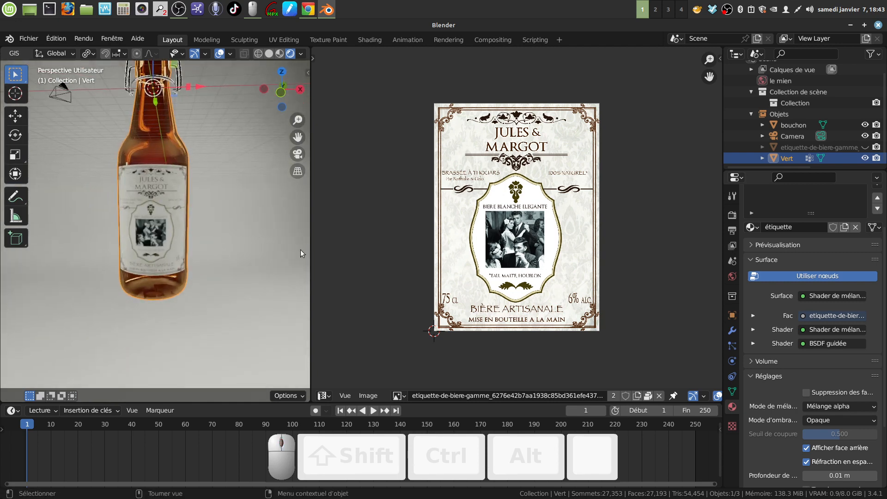
middle_drag(309, 245, 232, 264)
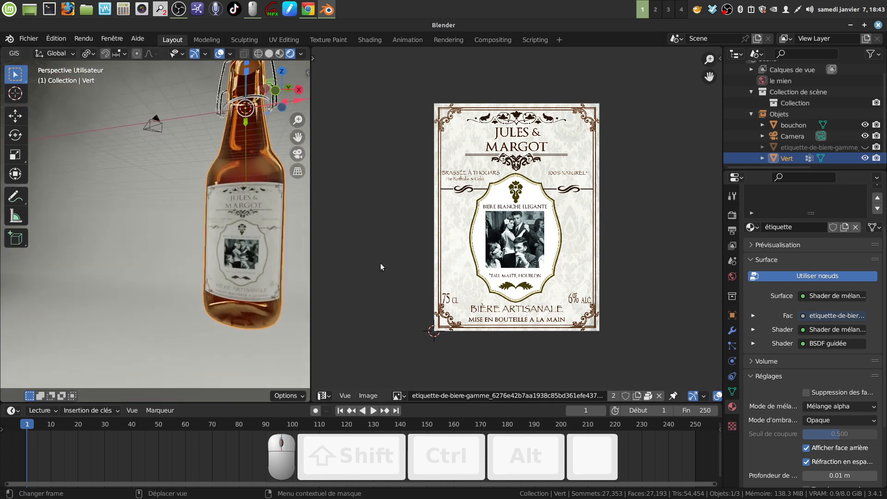
Step: Switch the image editor area to the shader editor and bring the étiquette material's nodes into view
click(326, 396)
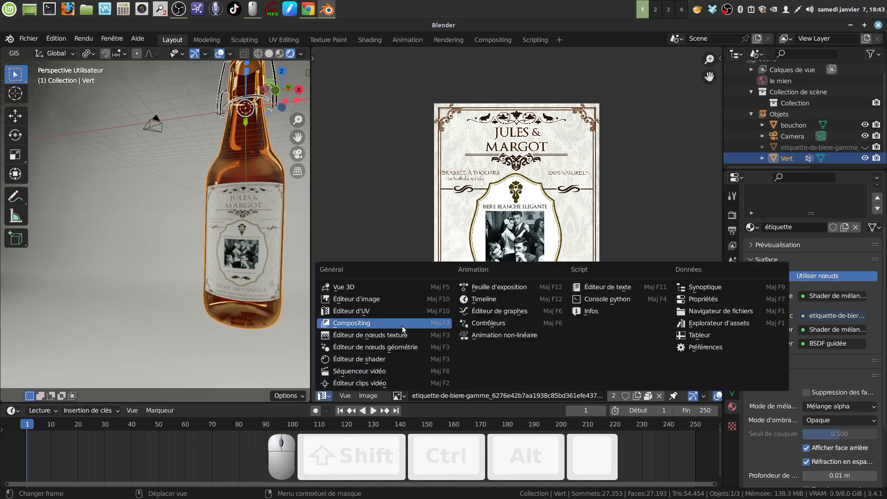
click(382, 360)
middle_drag(457, 284, 660, 317)
scroll(786, 301, down, 3)
scroll(450, 257, down, 2)
middle_drag(436, 251, 456, 213)
middle_drag(221, 231, 176, 230)
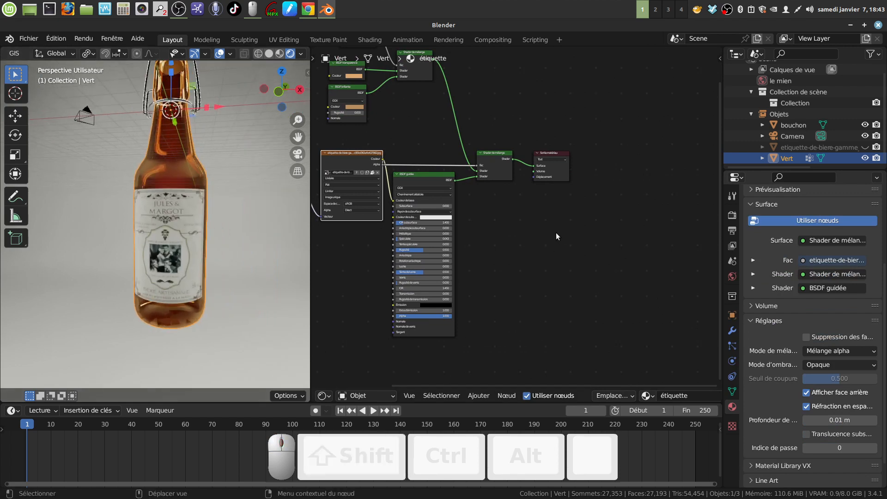
Step: Rearrange the final Shader de mélange and BSDF guidée nodes to make room between them
scroll(556, 232, up, 2)
middle_drag(573, 215, 530, 213)
drag(481, 175, 540, 157)
drag(382, 186, 405, 209)
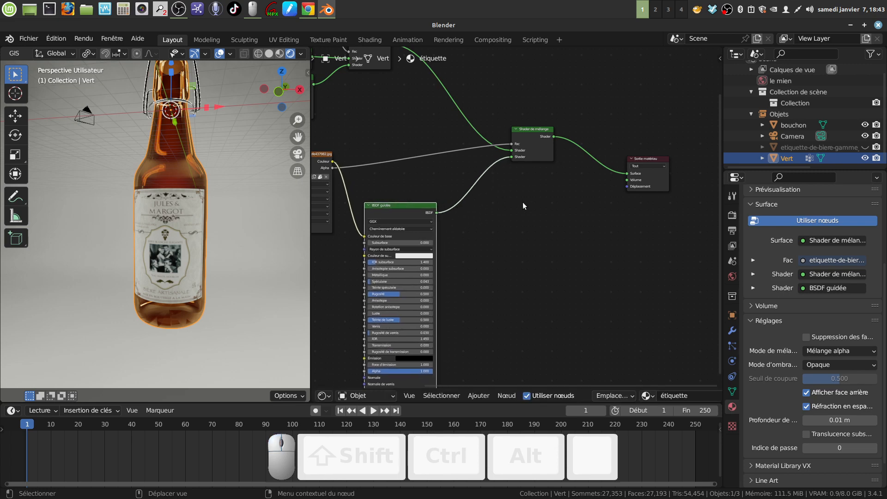
middle_drag(526, 204, 545, 197)
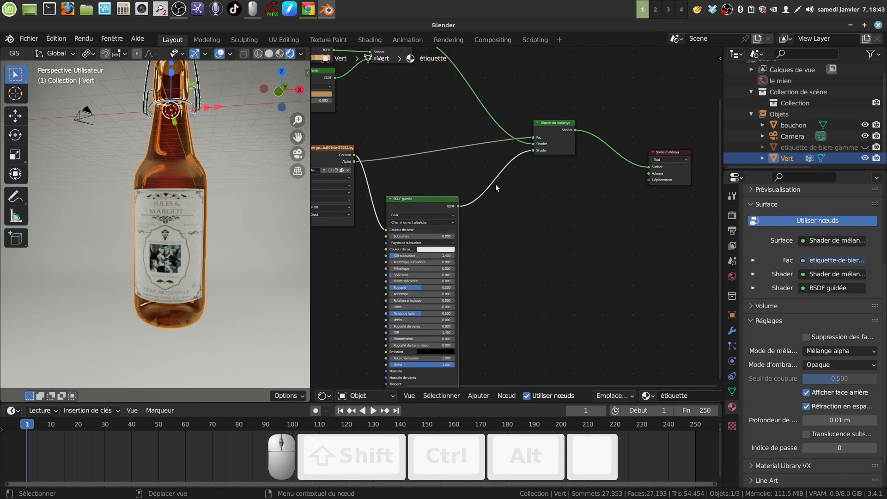
Step: Duplicate the final Shader de mélange node and insert the copy on the link from BSDF guidée
click(552, 128)
right_click(552, 128)
click(552, 130)
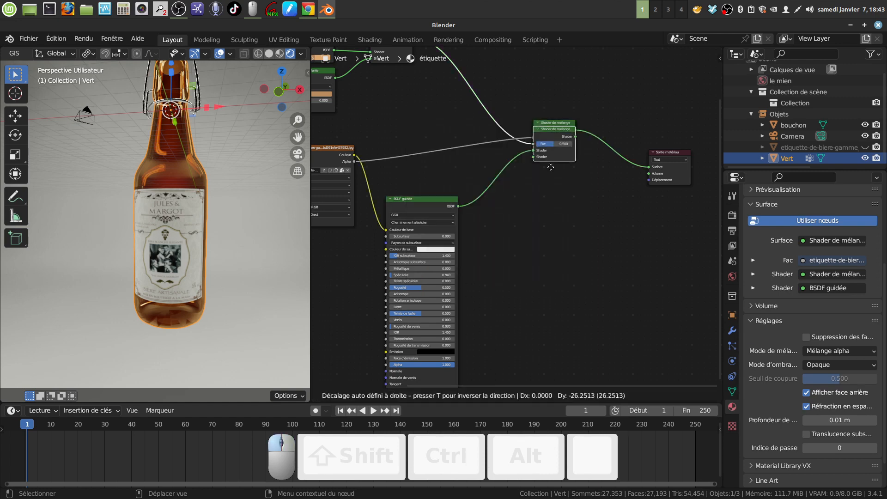
click(543, 222)
scroll(553, 225, up, 2)
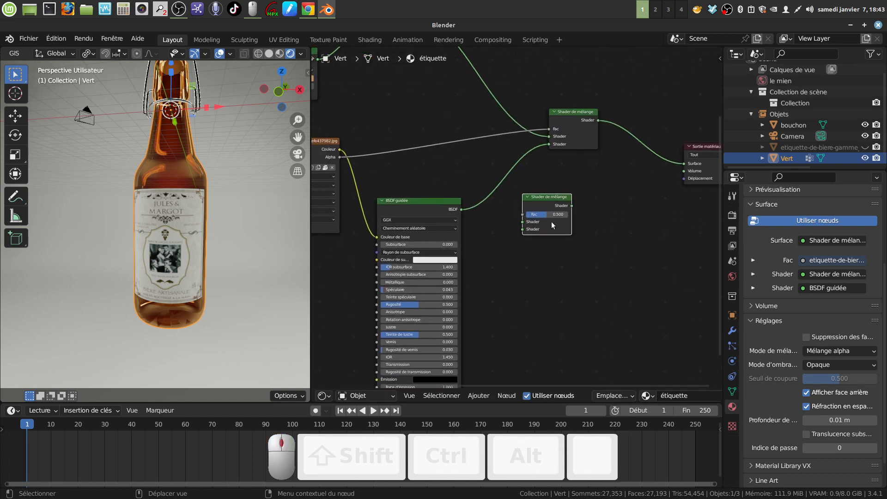
drag(553, 225, 520, 195)
scroll(520, 195, down, 1)
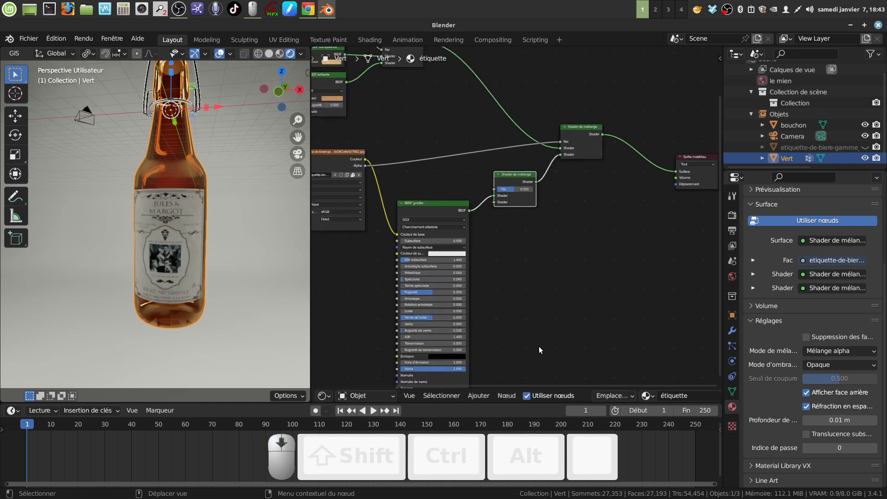
Step: Add a BSDF diffuse node and connect it to the second Shader input of the duplicated Shader de mélange
click(479, 396)
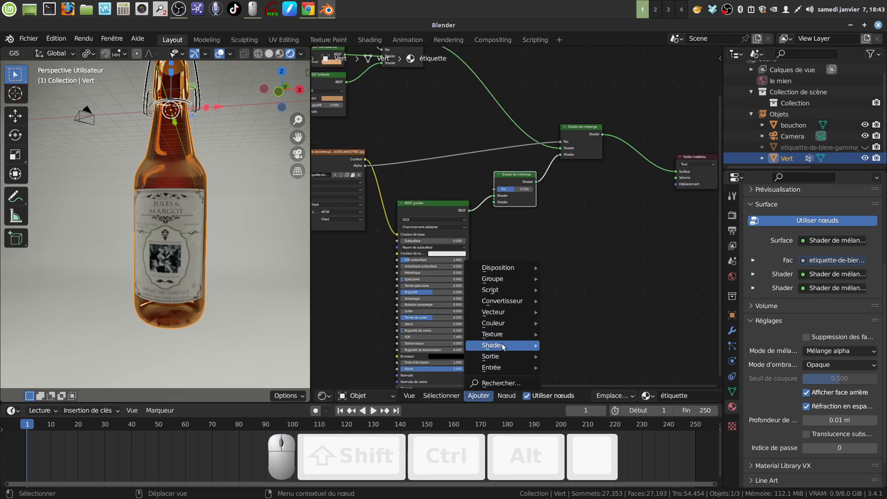
mouse_move(503, 347)
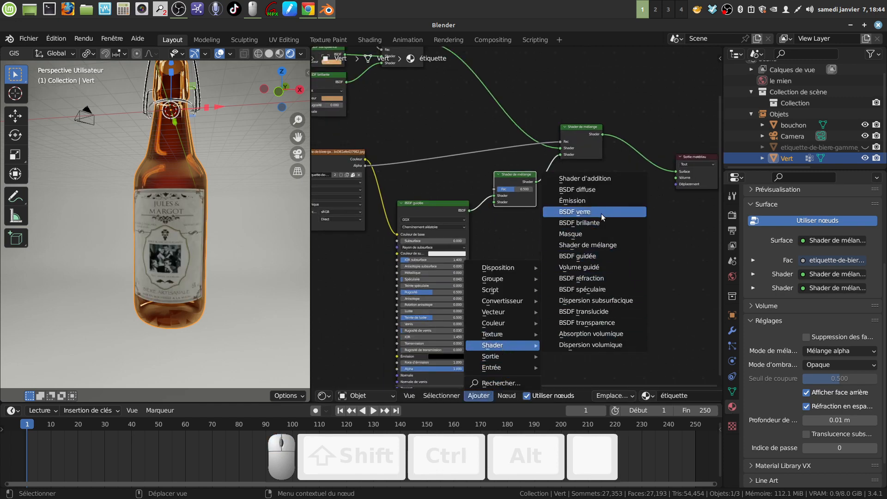
click(580, 190)
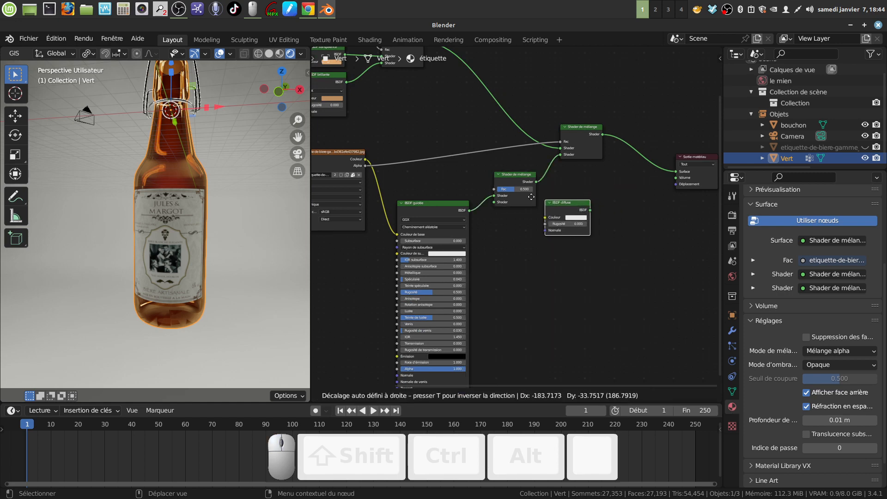
click(532, 240)
middle_drag(533, 212, 554, 214)
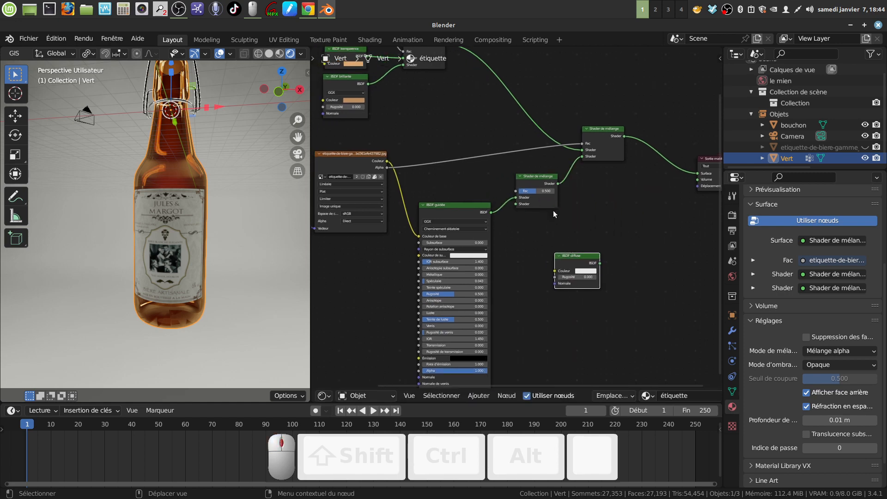
drag(555, 175, 668, 136)
drag(577, 266, 568, 215)
scroll(547, 315, up, 2)
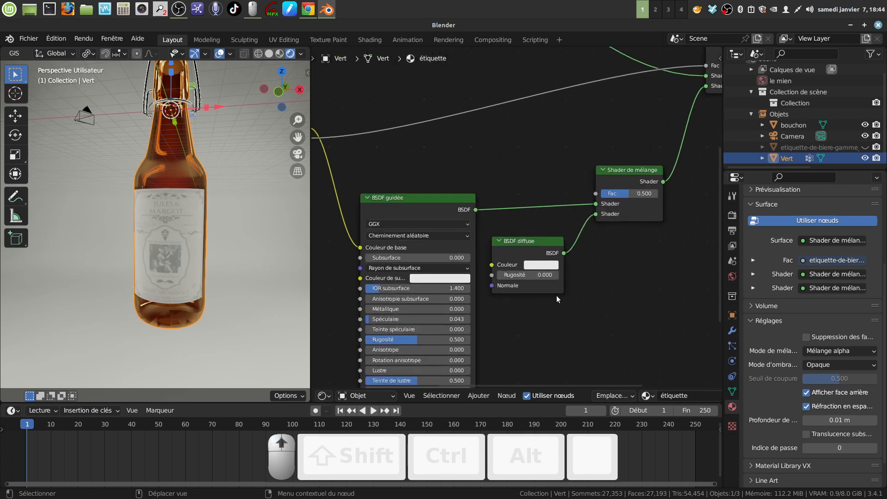
Step: Darken the BSDF diffuse node's colour to a light grey
click(542, 267)
click(536, 266)
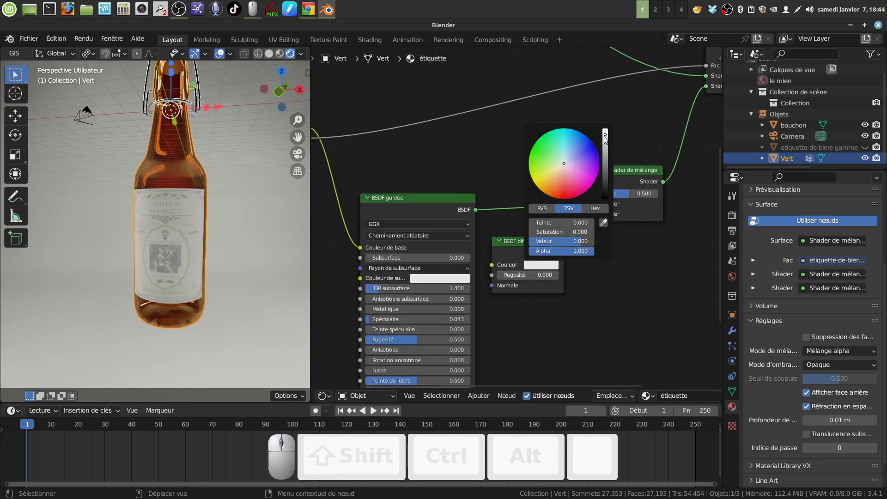
mouse_move(605, 139)
mouse_down()
mouse_move(605, 157)
mouse_move(605, 149)
mouse_up()
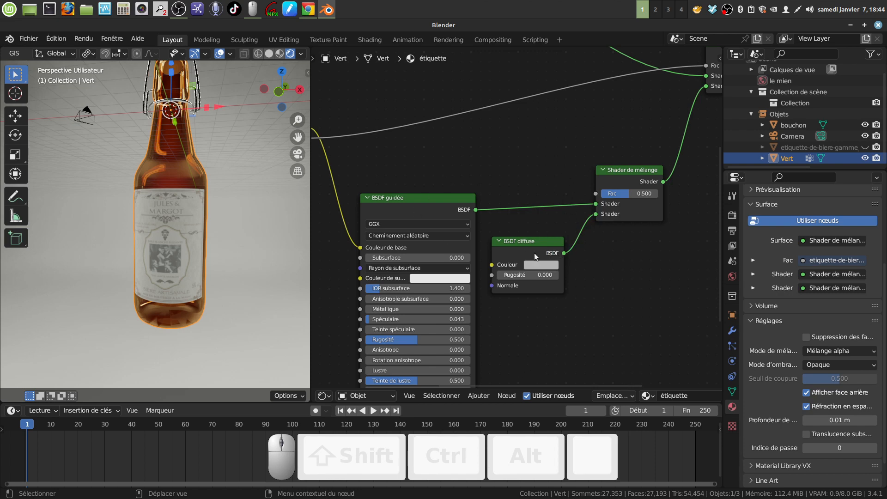
Step: Add a Géométrie node and connect its Face arrière output to the duplicated Shader de mélange's Fac
click(479, 394)
mouse_move(504, 367)
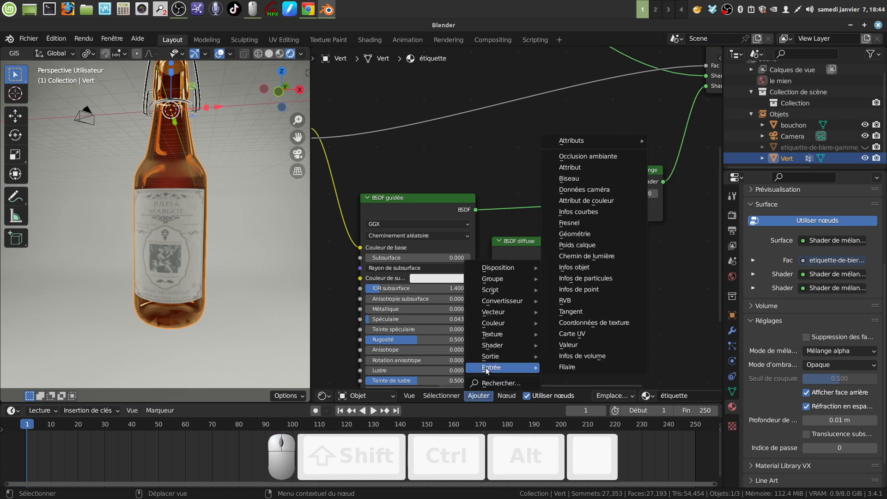
click(591, 234)
click(484, 101)
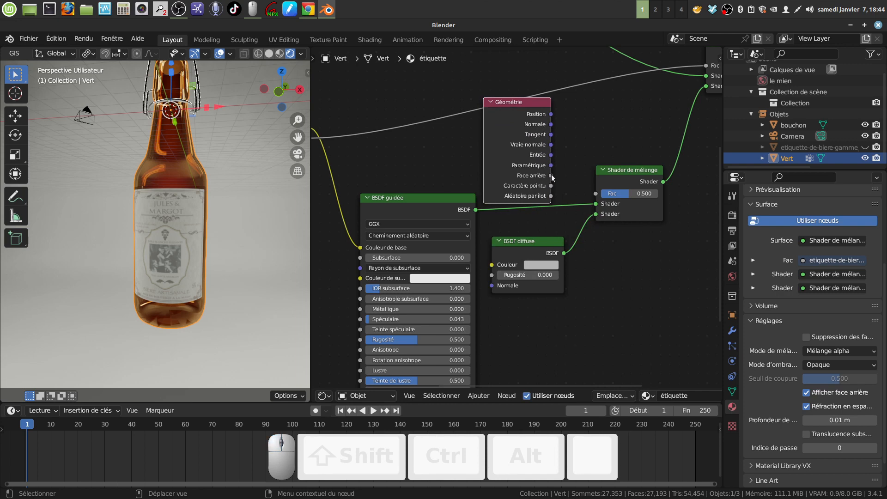
drag(552, 177, 596, 193)
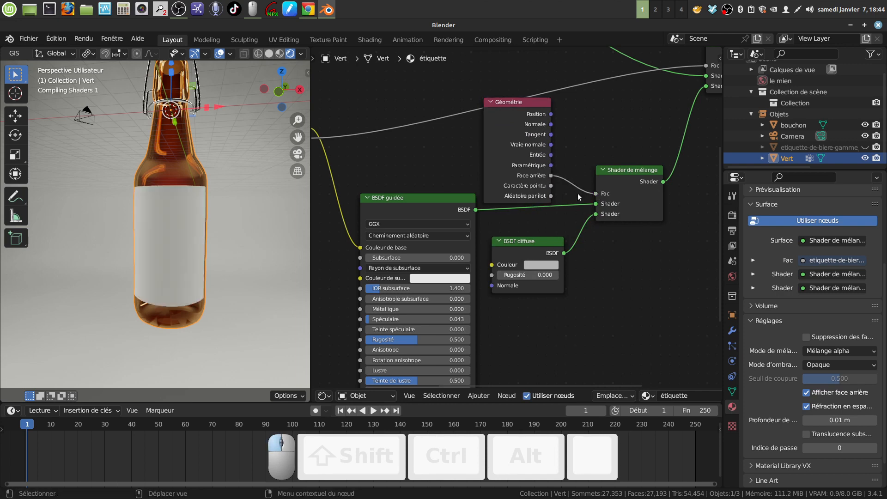
Step: Widen the 3D viewport and check the whole labelled bottle in rendered shading from several angles
mouse_move(199, 289)
middle_down()
mouse_move(319, 274)
mouse_move(73, 272)
mouse_move(107, 281)
mouse_move(77, 295)
mouse_move(234, 297)
mouse_move(209, 285)
middle_up()
scroll(220, 278, down, 4)
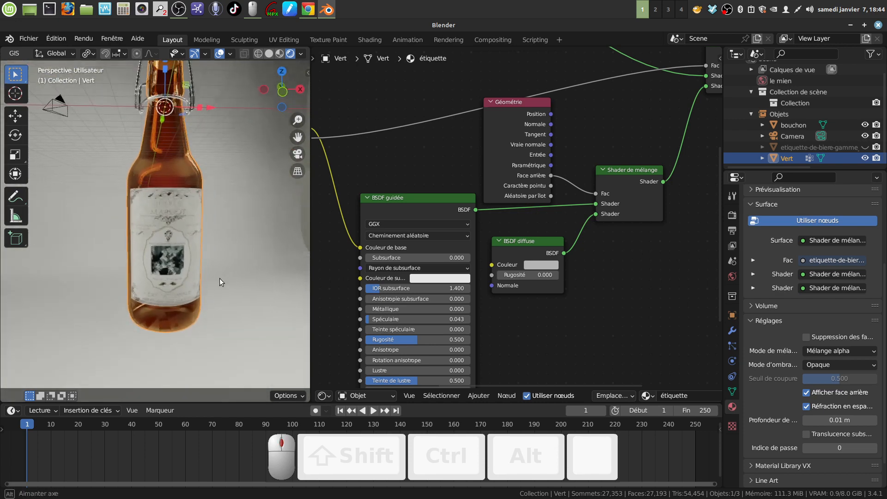
scroll(527, 335, down, 2)
scroll(528, 337, down, 4)
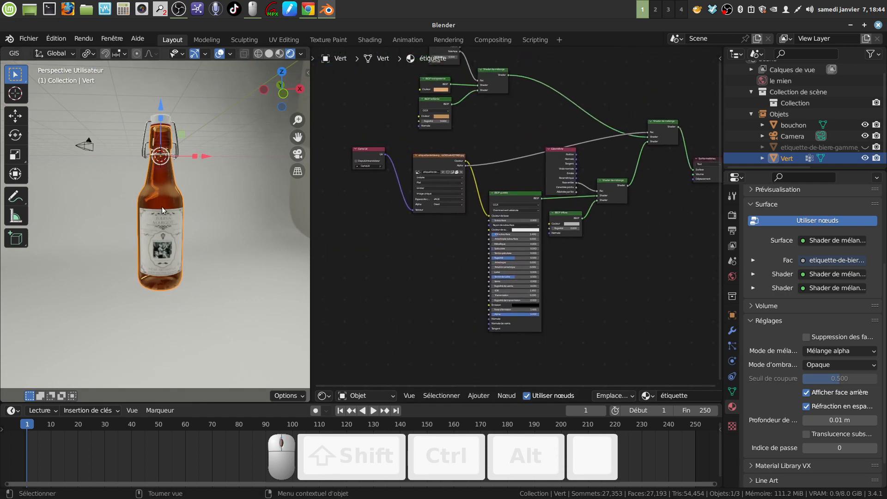
drag(311, 287, 405, 286)
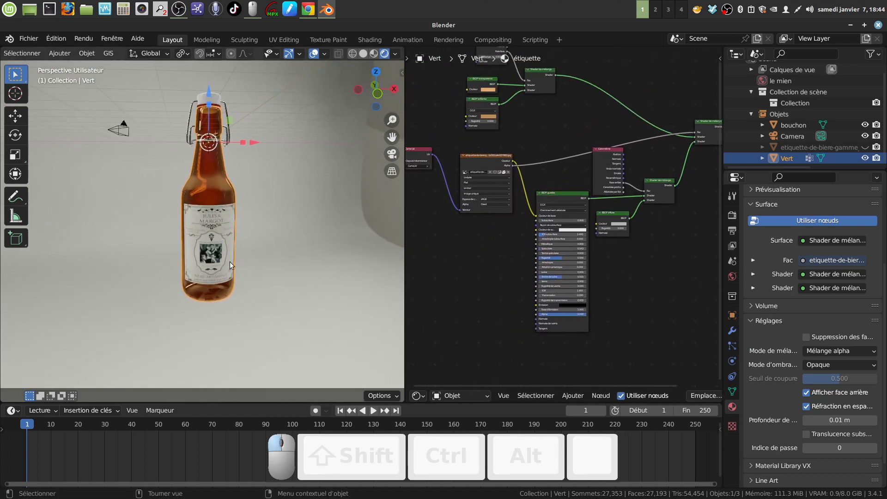
shift+middle_drag(265, 248, 231, 271)
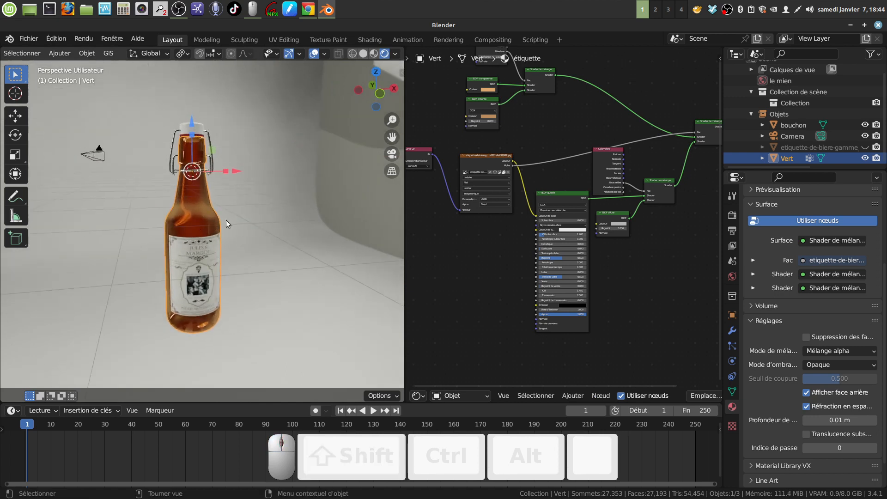
middle_drag(226, 220, 199, 209)
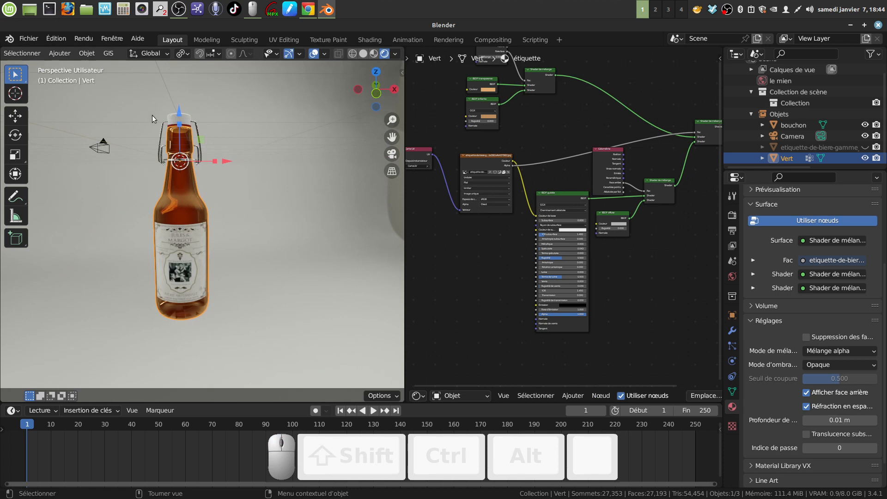
Step: In solid shading and front view, duplicate the bottle together with its stopper and move the copies about 5.45 m along X
click(364, 53)
middle_drag(261, 201, 238, 218)
drag(124, 104, 235, 334)
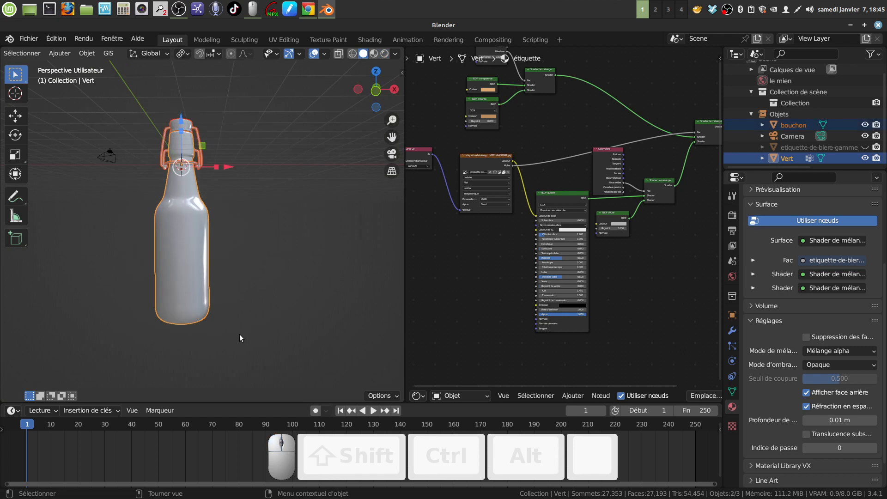
key(KP_1)
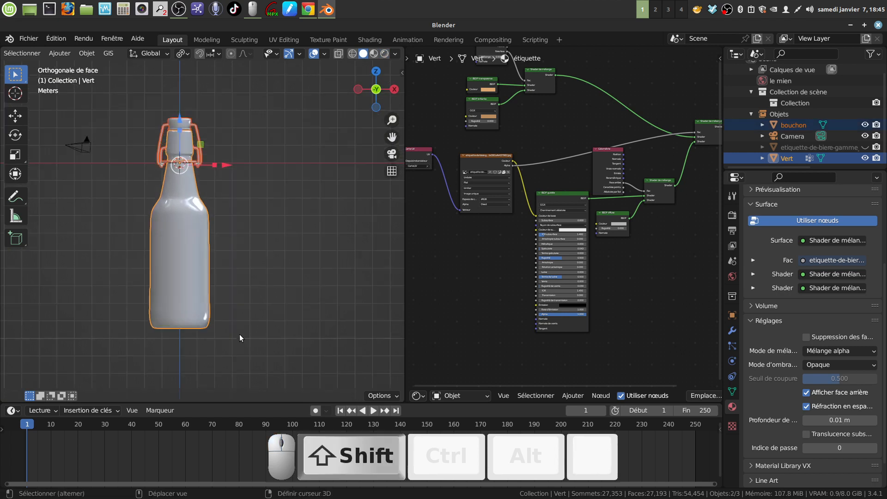
key(shift+d)
click(240, 335)
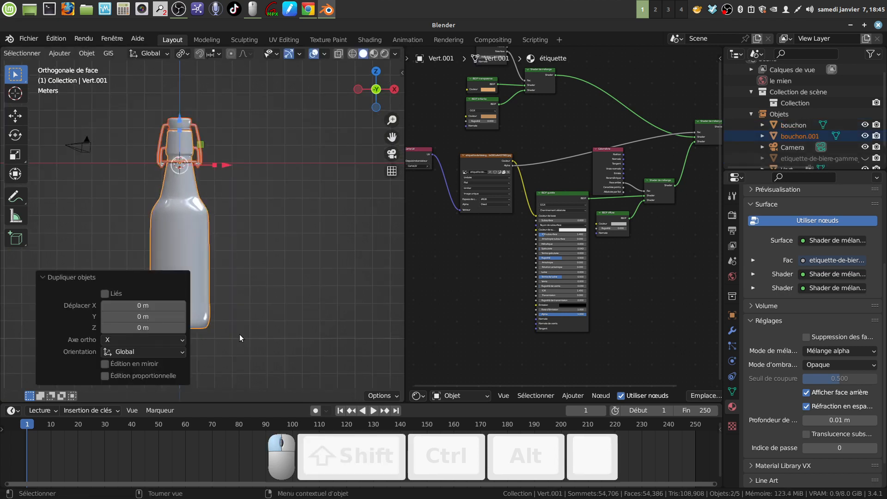
drag(230, 172, 317, 171)
middle_drag(306, 251, 298, 269)
key(Delete)
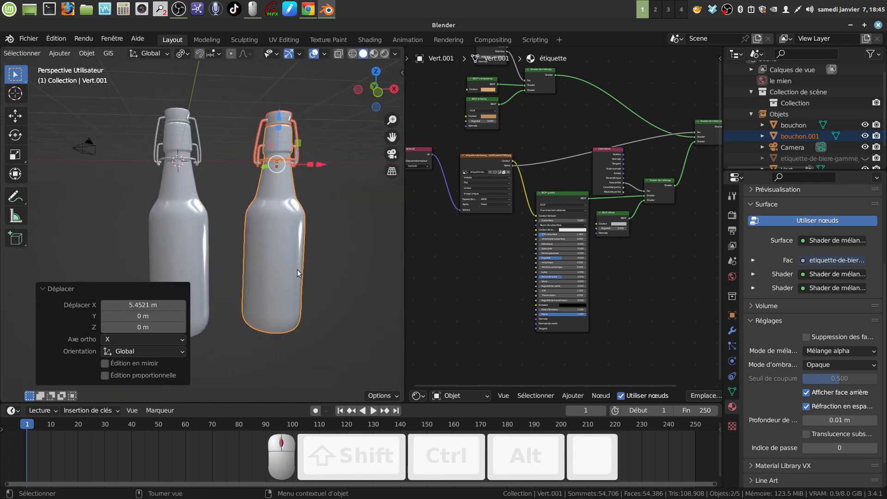
key(Tab)
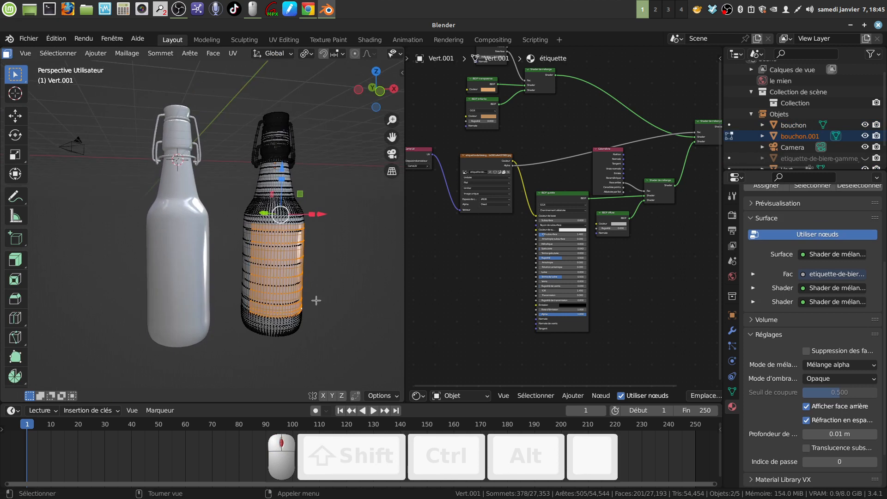
key(a)
key(Tab)
shift+middle_drag(311, 290, 292, 287)
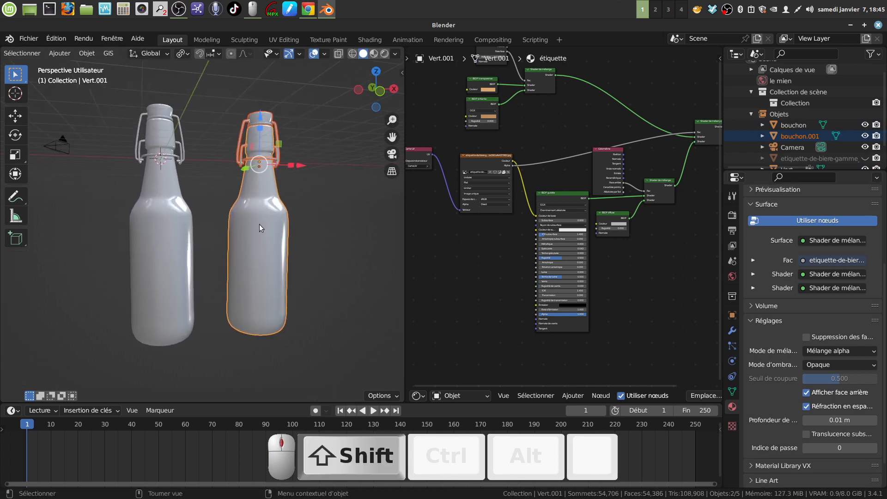
Step: Select only the duplicated bottle, make its étiquette material a single-user copy and rename it étiquette 2
click(275, 248)
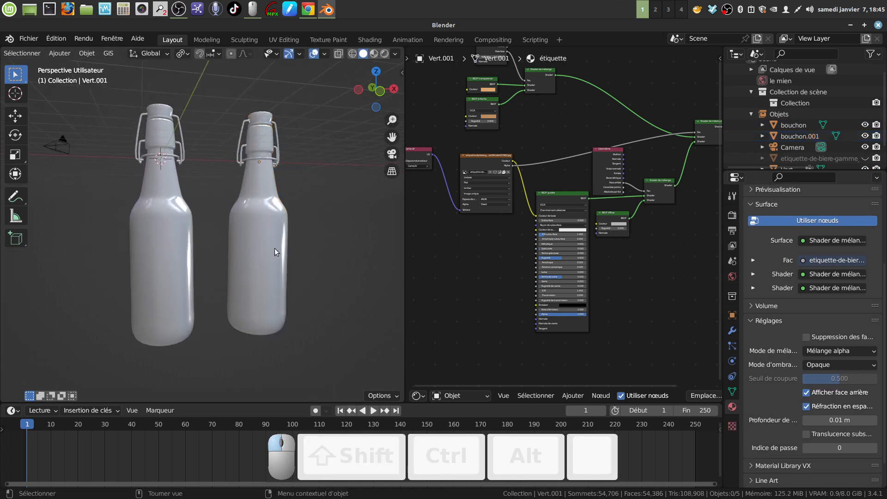
click(258, 293)
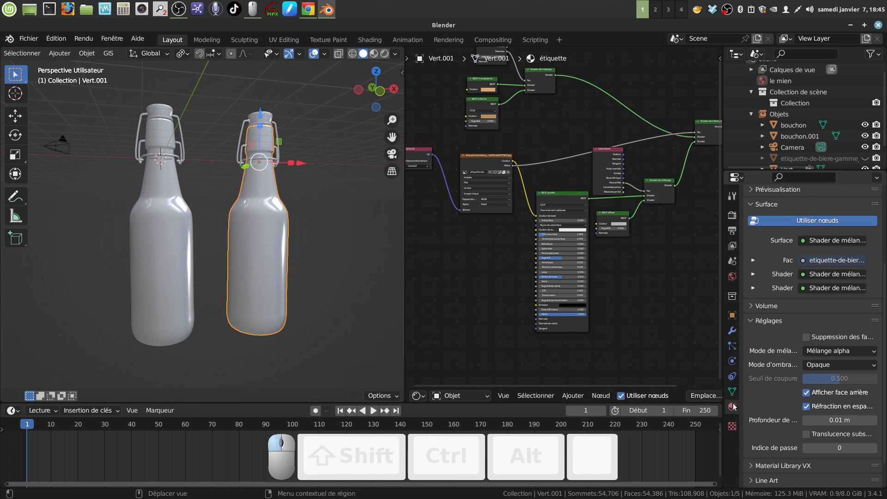
scroll(791, 317, up, 5)
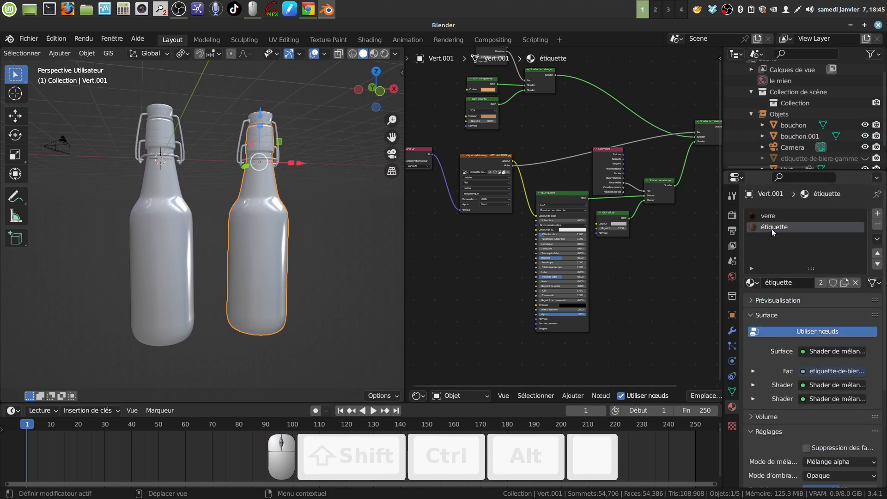
click(846, 283)
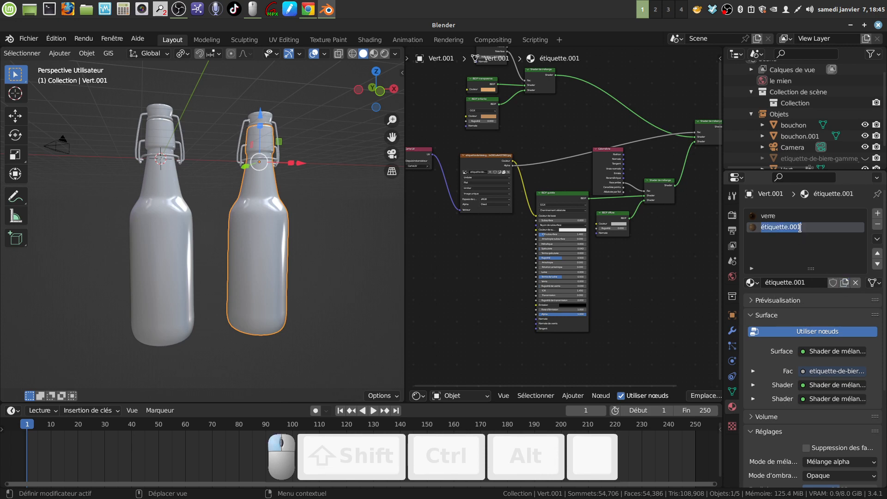
key(BackSpace)
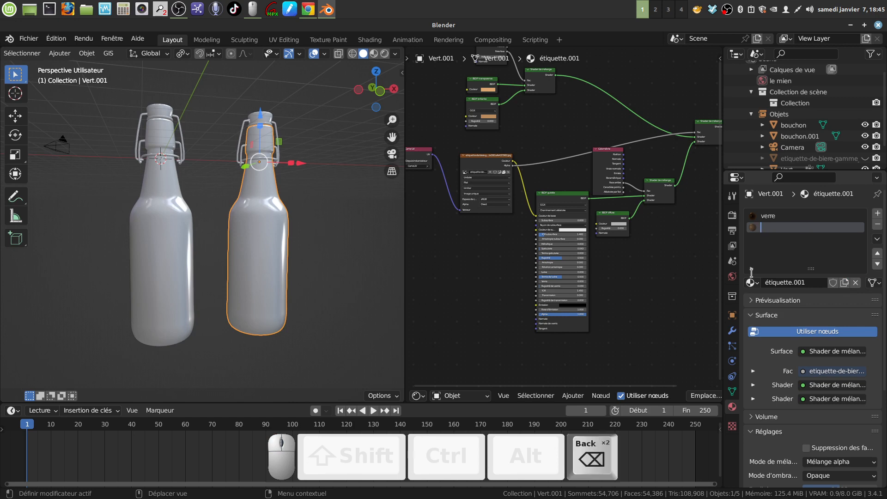
text(ét)
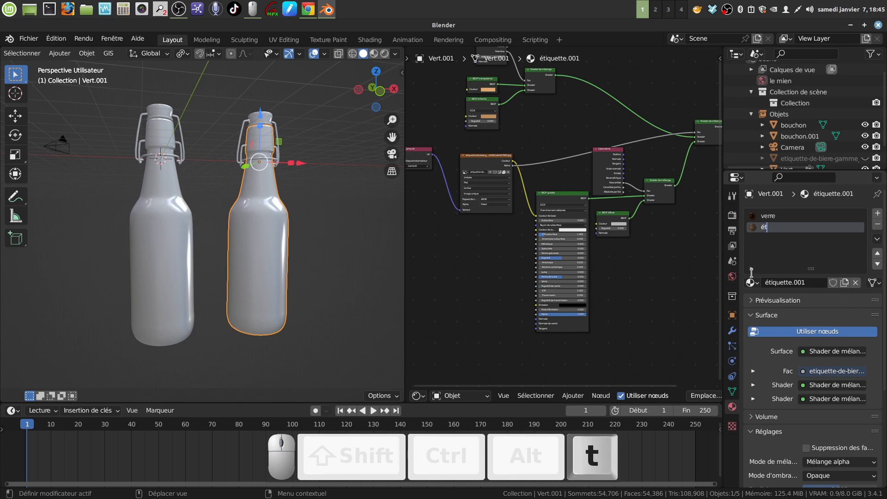
text(iquette 2)
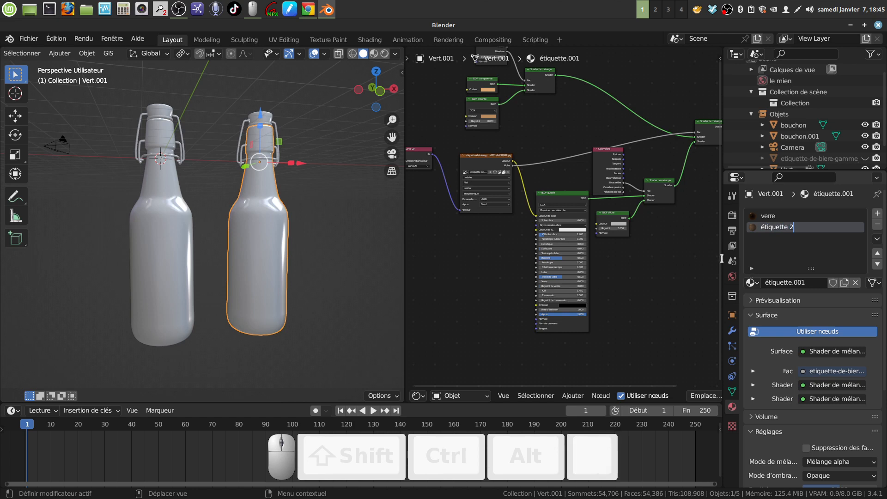
key(Return)
Step: Replace the label image in étiquette 2's Texture image node with the orange etiquettes-...6dacada.jpg from the bouchon mécanique folder
scroll(808, 376, down, 2)
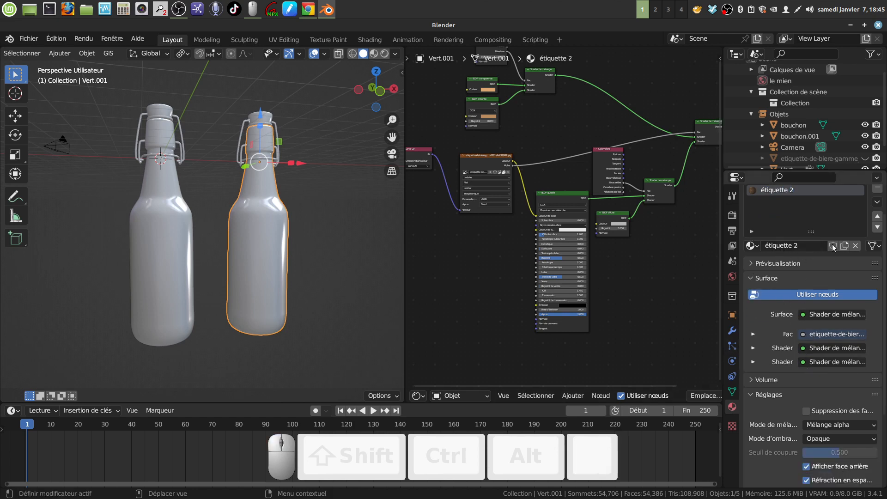
middle_drag(624, 254, 591, 262)
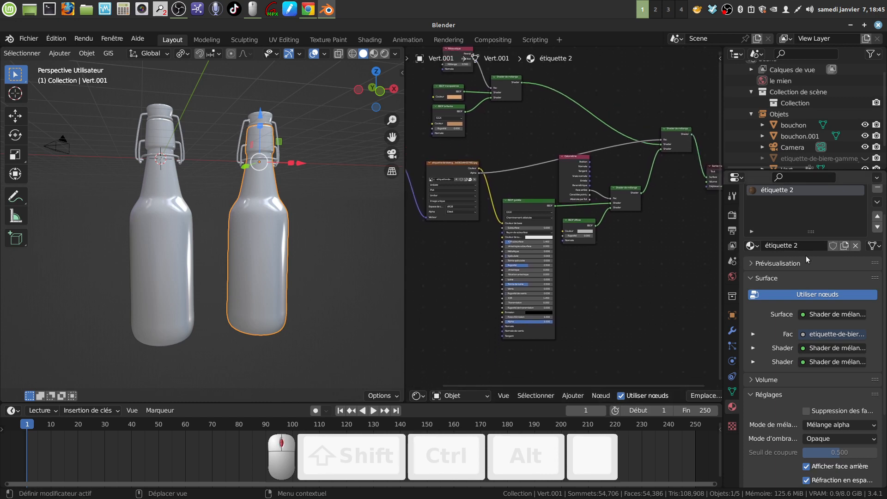
scroll(823, 219, up, 2)
scroll(525, 283, up, 5)
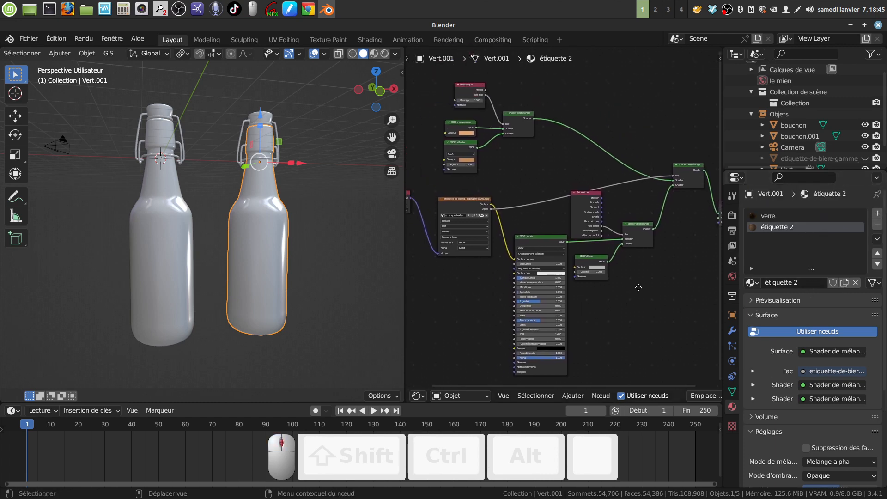
middle_drag(516, 265, 558, 247)
click(579, 171)
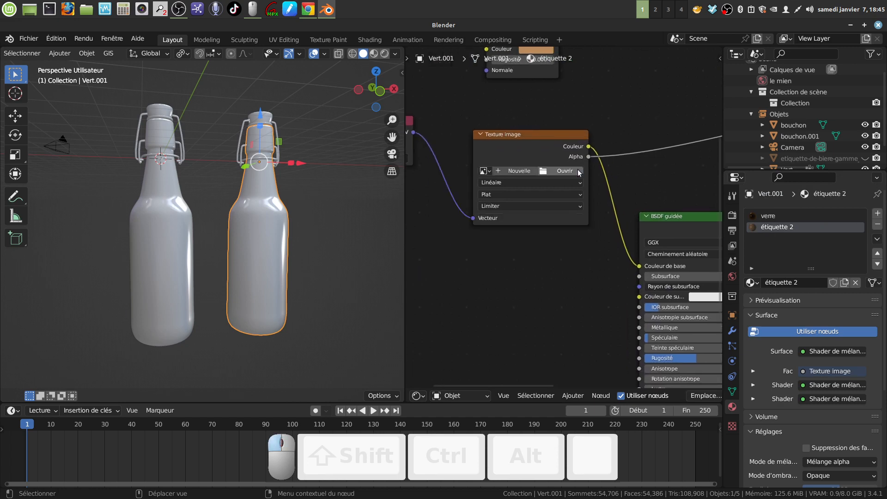
click(543, 172)
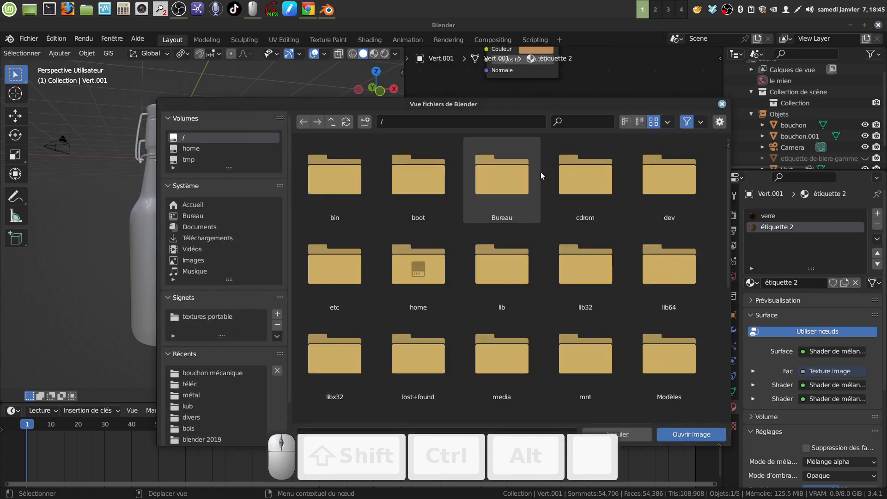
click(211, 374)
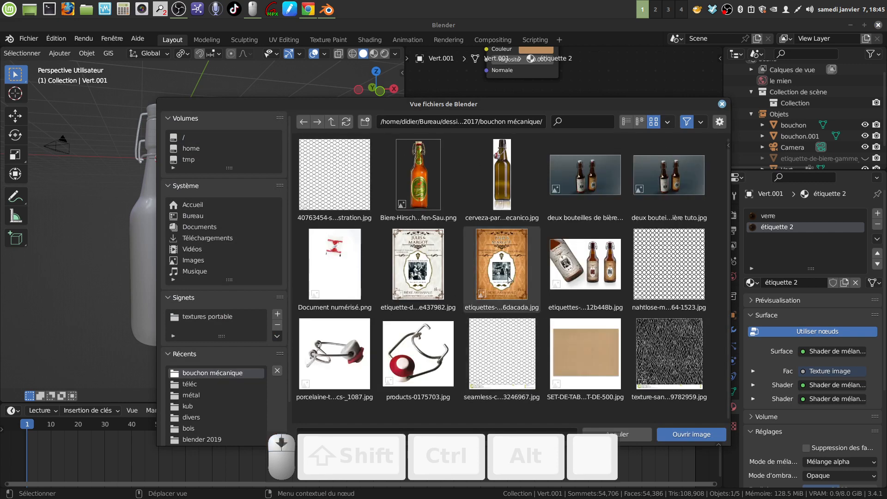
click(498, 275)
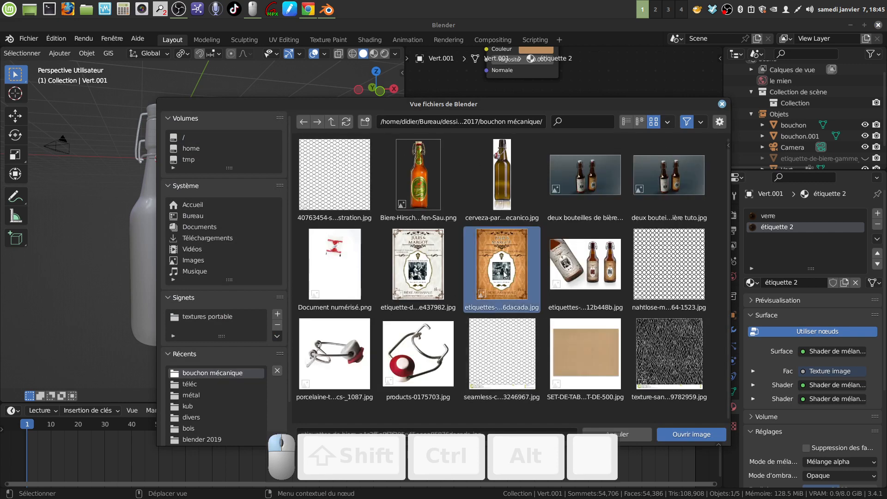
click(684, 435)
scroll(486, 284, down, 4)
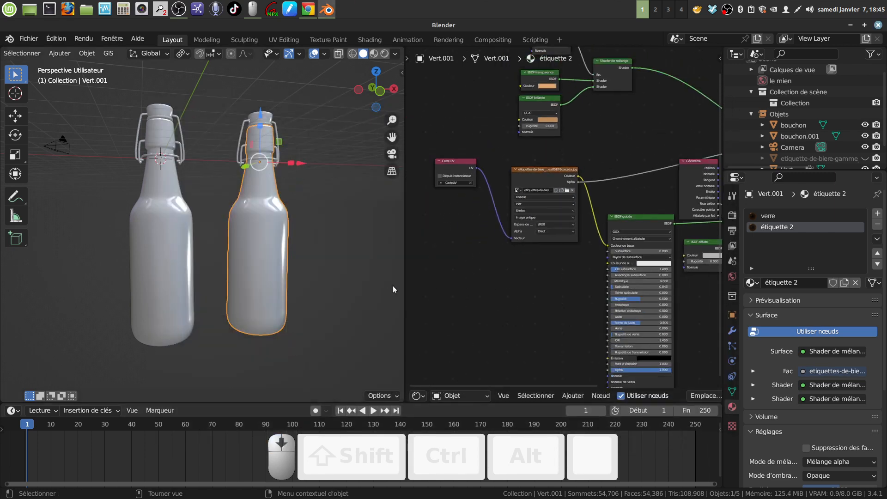
scroll(560, 277, down, 3)
Step: Deselect everything, switch the 3D viewport to rendered shading and widen it to show both bottles
click(361, 242)
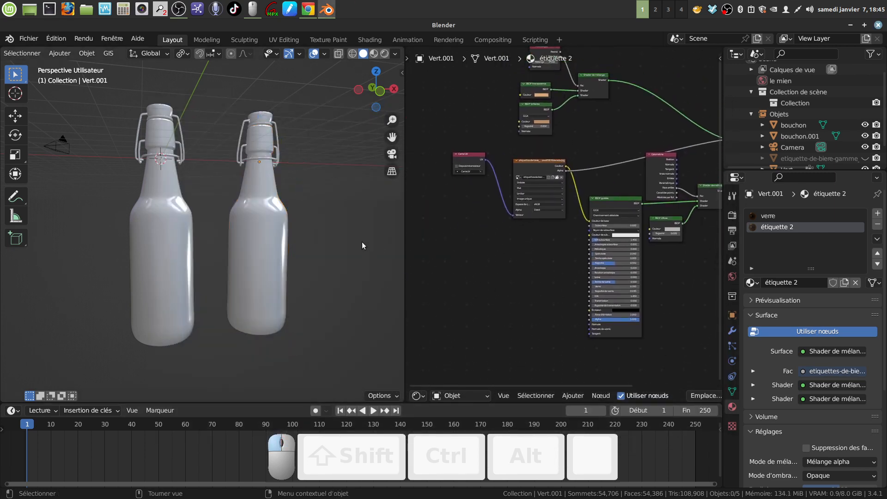
click(384, 53)
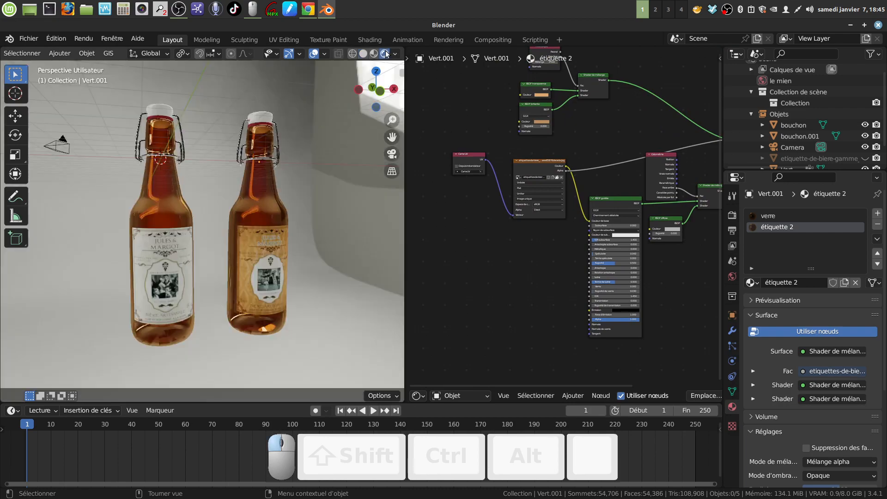
mouse_move(331, 262)
middle_down()
mouse_move(292, 249)
mouse_move(401, 258)
mouse_move(43, 253)
mouse_move(39, 263)
mouse_move(71, 273)
mouse_move(37, 282)
mouse_move(384, 308)
mouse_move(340, 291)
mouse_move(146, 286)
mouse_move(89, 254)
mouse_move(323, 259)
mouse_move(320, 277)
middle_up()
drag(404, 274, 522, 273)
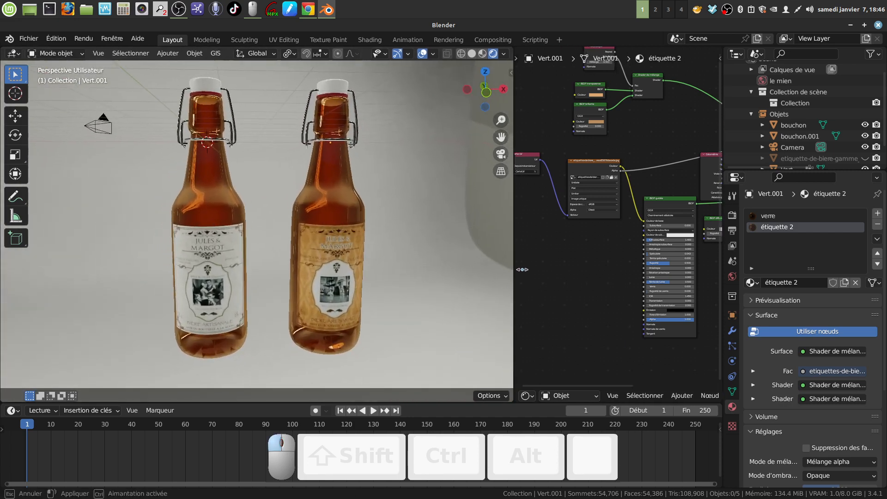
Step: Examine both labelled bottles in rendered shading from several angles and distances, comparing their labels and glass
shift+middle_drag(382, 261, 345, 243)
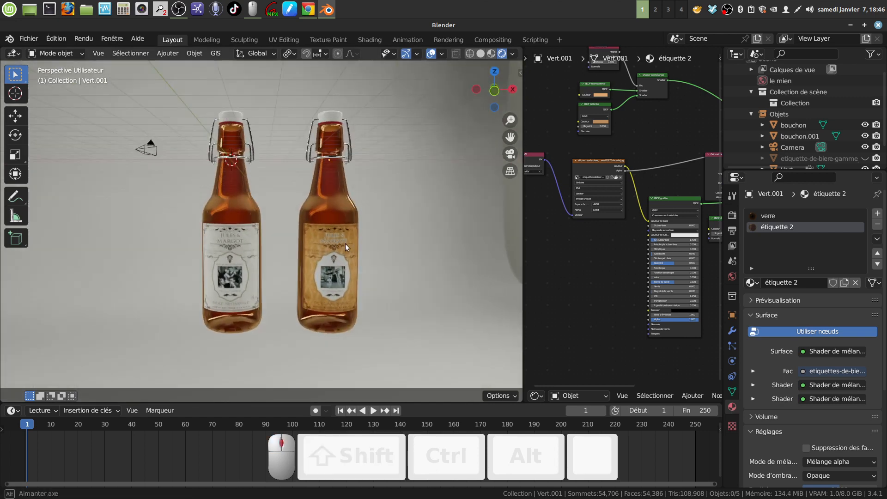
middle_drag(235, 249, 334, 217)
scroll(333, 216, up, 1)
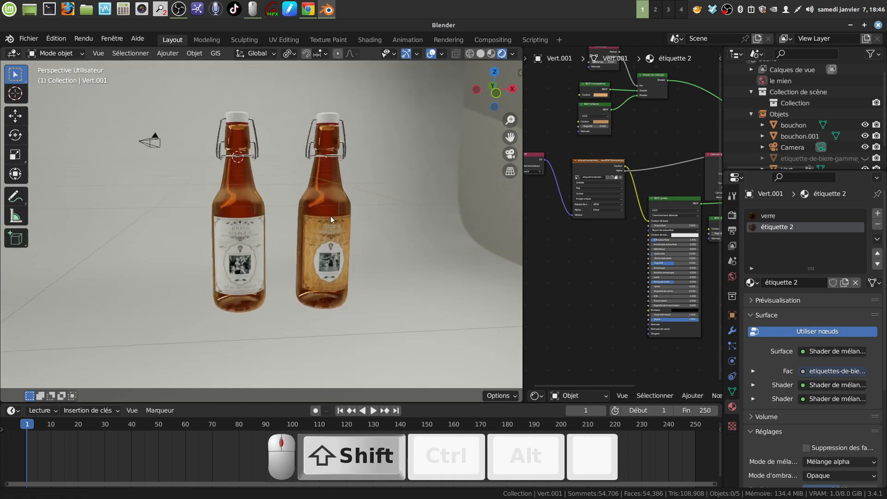
middle_drag(350, 257, 361, 229)
middle_drag(301, 214, 268, 235)
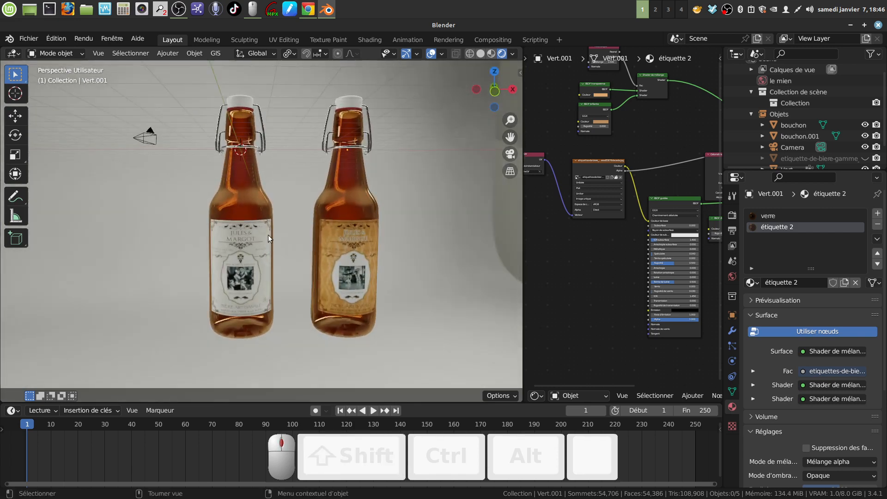
middle_drag(291, 321, 283, 246)
scroll(288, 328, up, 2)
middle_drag(456, 267, 297, 250)
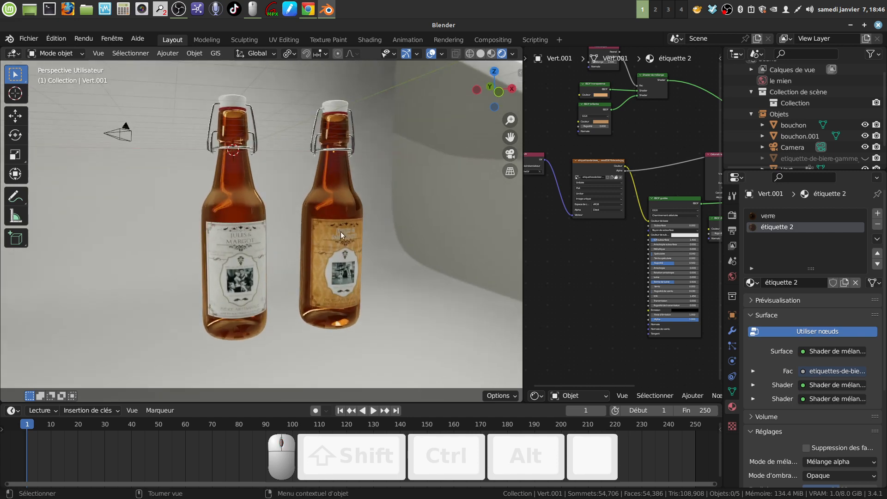
mouse_move(354, 224)
middle_down()
mouse_move(363, 218)
mouse_move(349, 223)
middle_up()
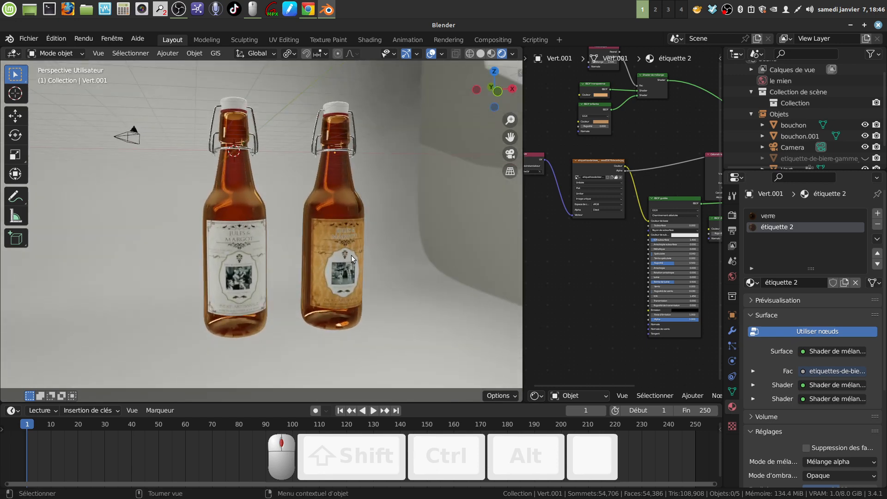
scroll(354, 257, up, 2)
middle_drag(354, 256, 355, 257)
scroll(354, 257, down, 2)
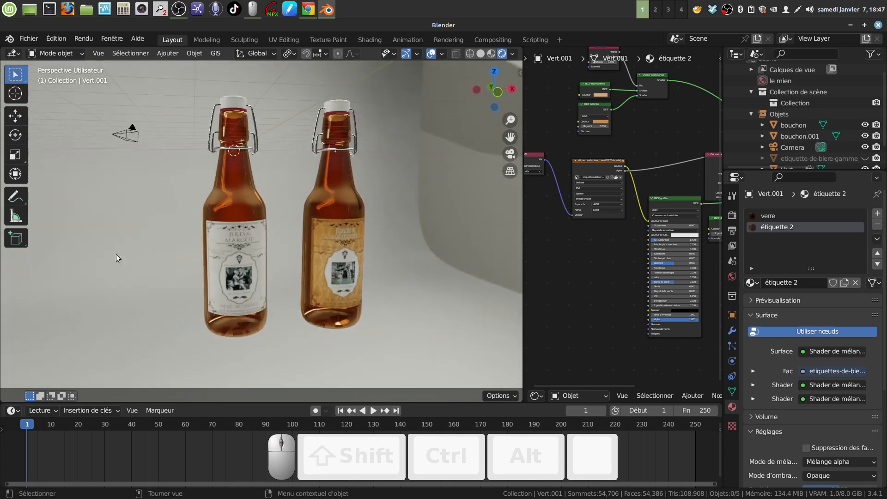
middle_drag(243, 323, 245, 323)
mouse_move(239, 204)
middle_down()
mouse_move(262, 228)
mouse_move(246, 207)
middle_up()
middle_drag(148, 223, 249, 284)
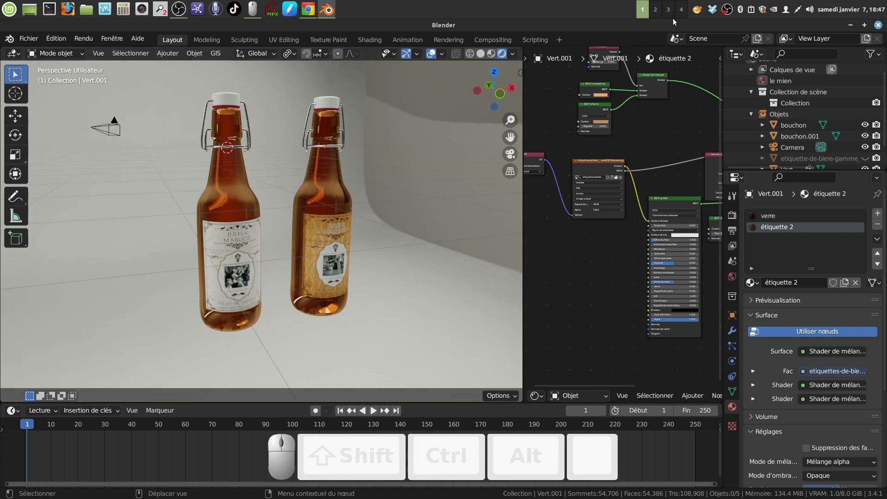
right_click(728, 9)
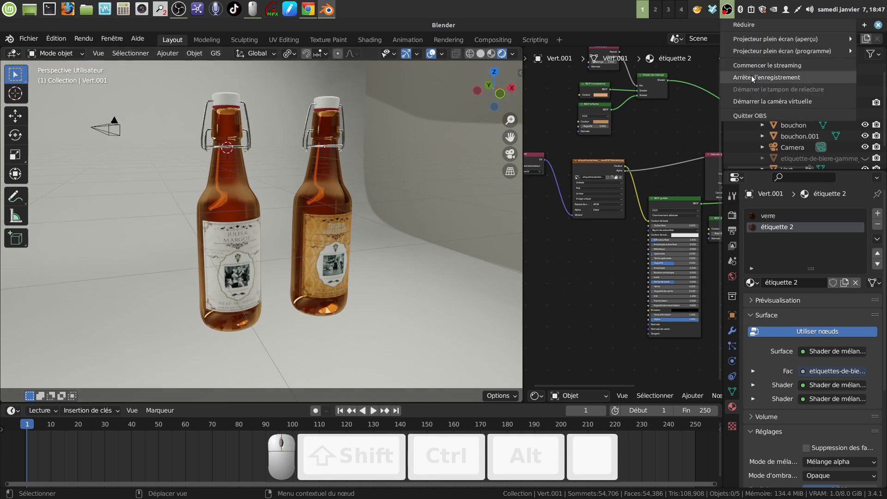